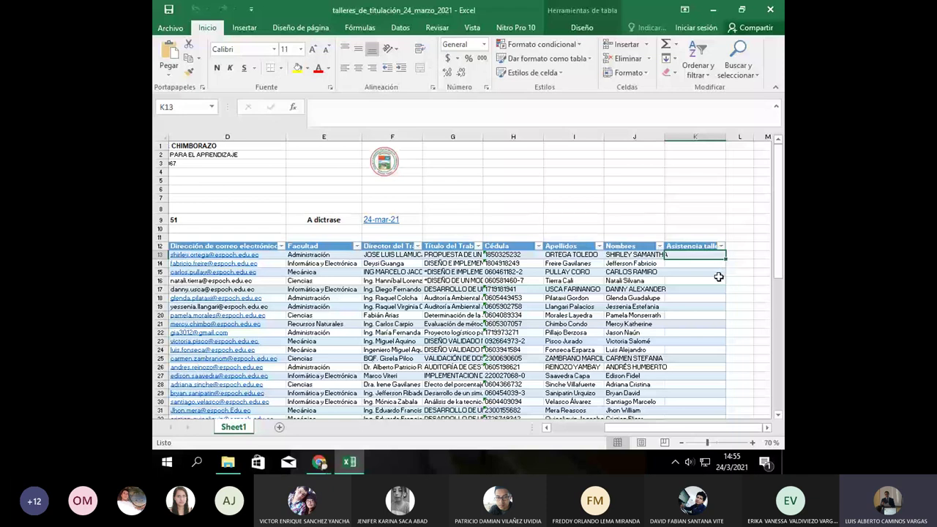
Step through attendance cells K16–K20, check the Teams meeting's speaker volume, then return to the workbook
key("Return")
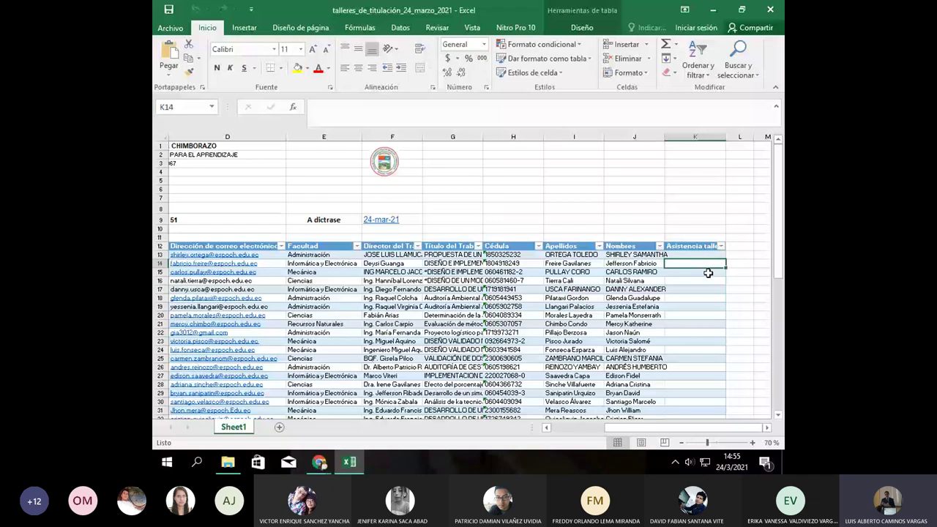
left_click(705, 281)
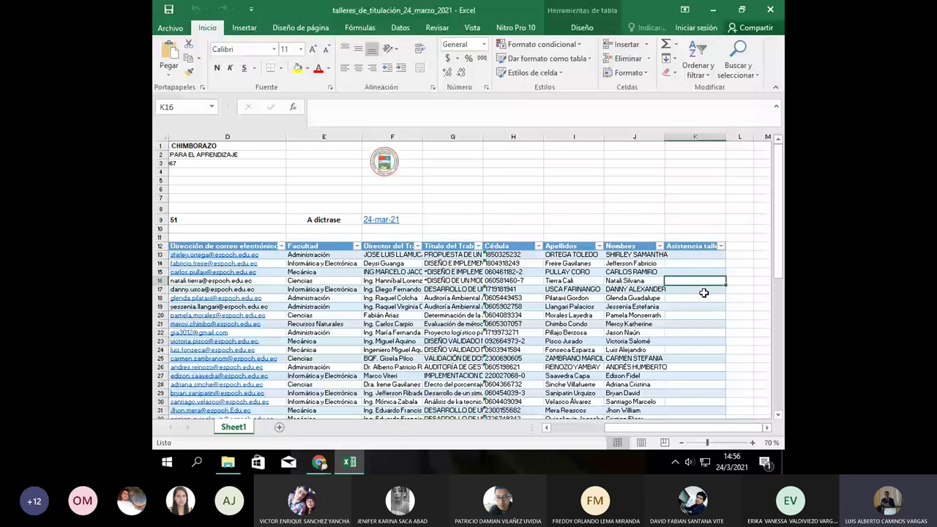
left_click(704, 292)
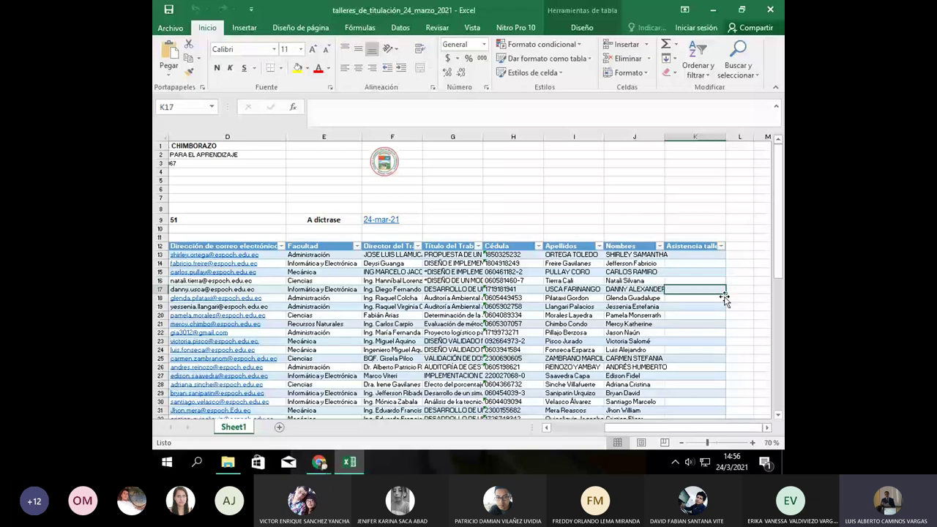
left_click(724, 298)
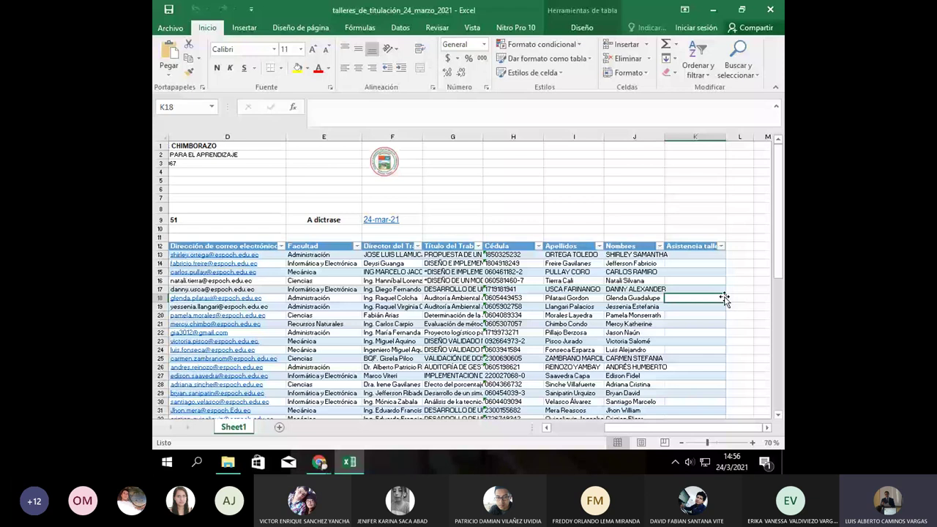
key("Down")
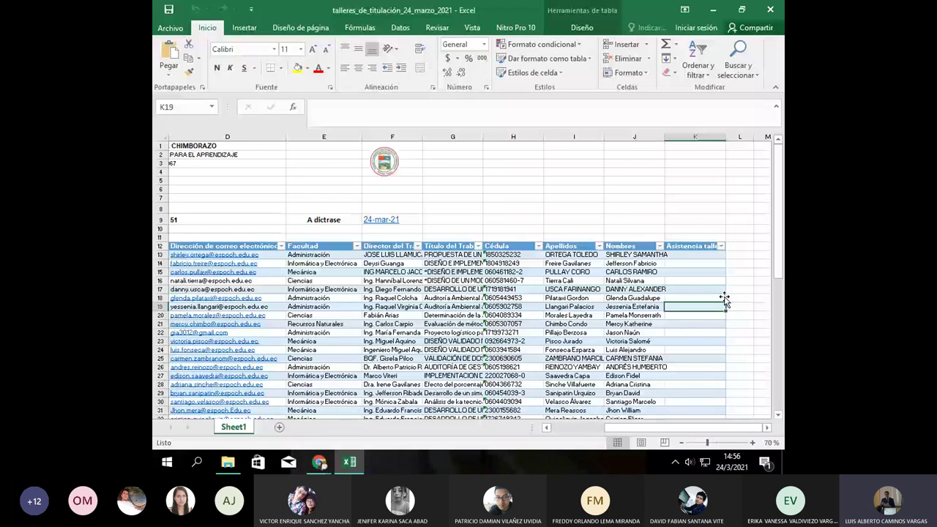
key("Down")
mouse_move(324, 466)
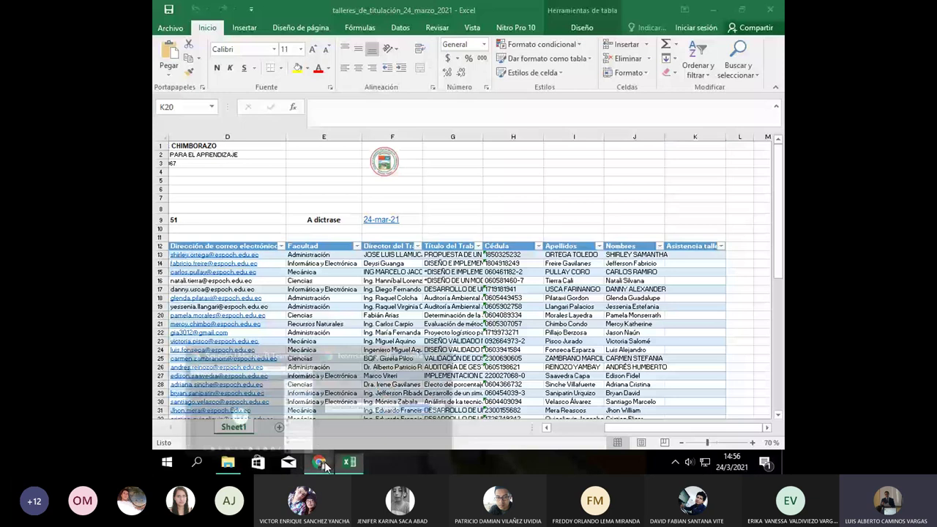
left_click(326, 466)
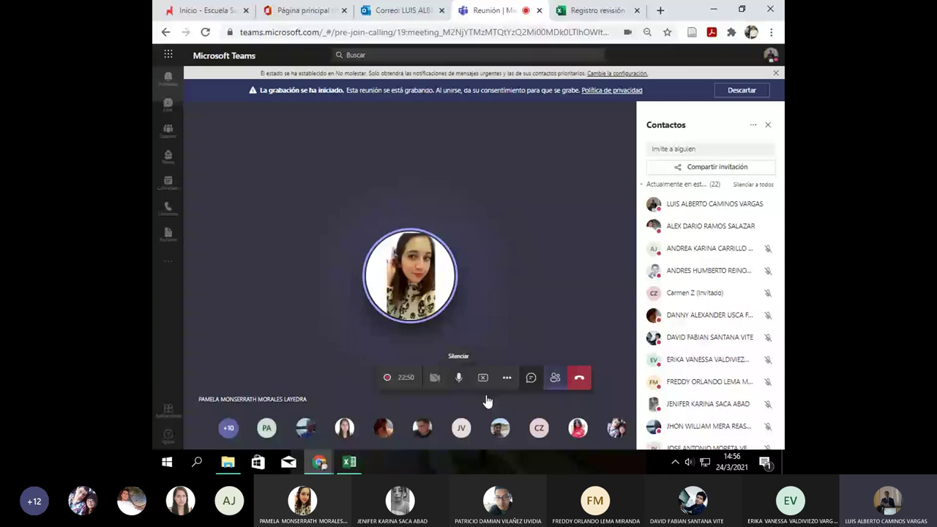
left_click(688, 462)
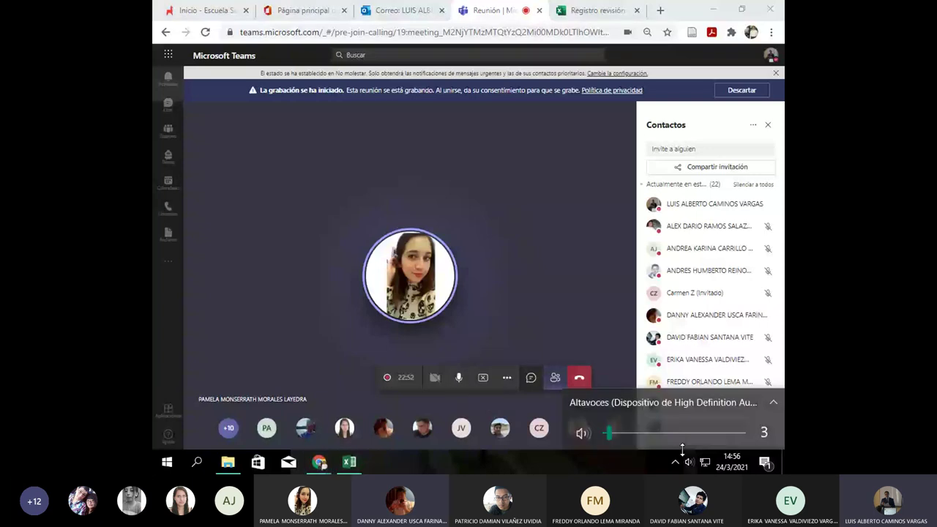
key("alt+Tab")
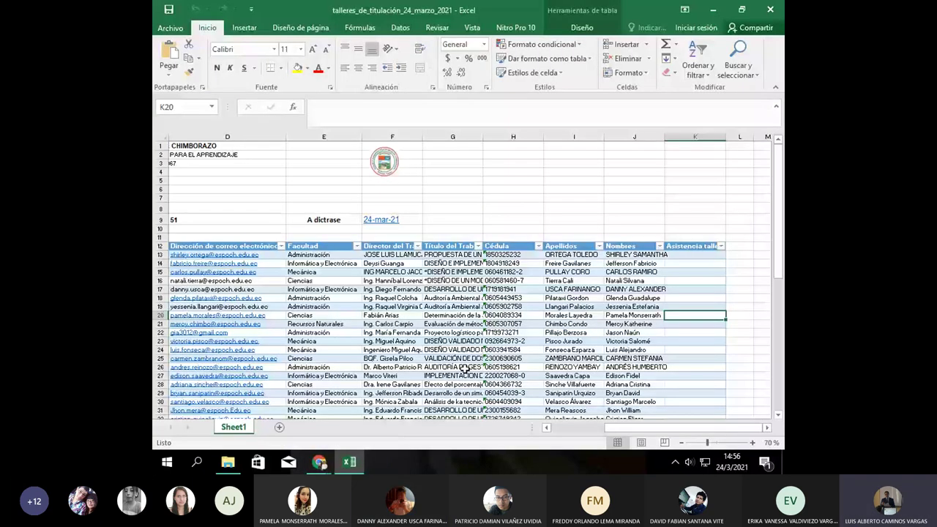
Enter no in attendance cells K13 through K16
key("Up")
key("Up")
key("Up")
key("Up")
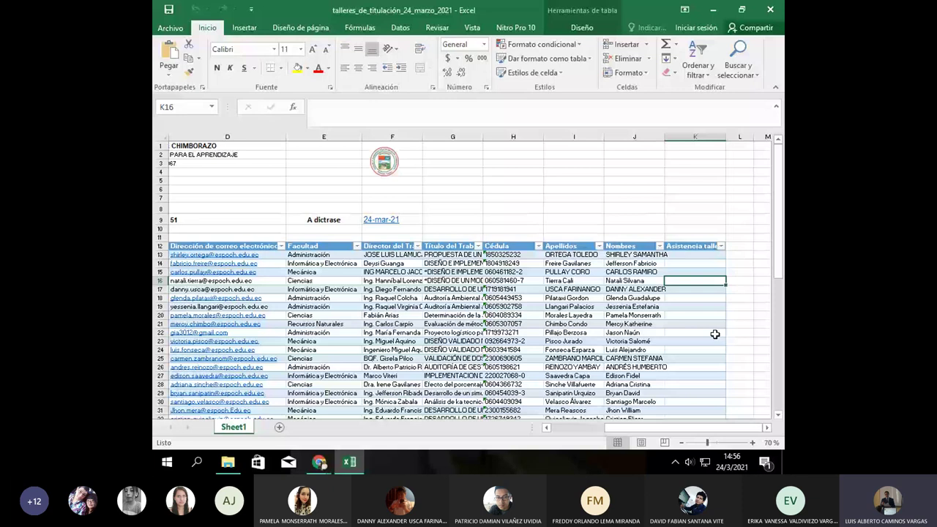
key("Up")
key("Up")
key("Up")
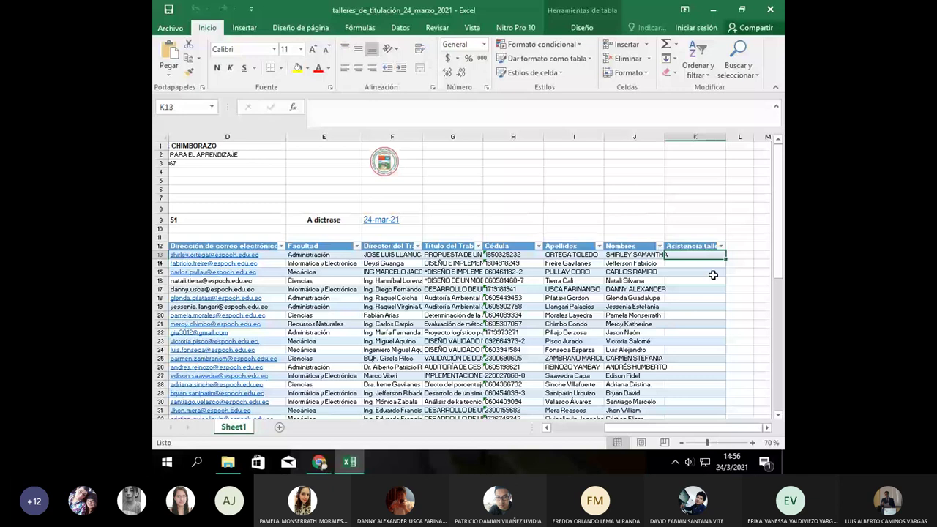
type("no")
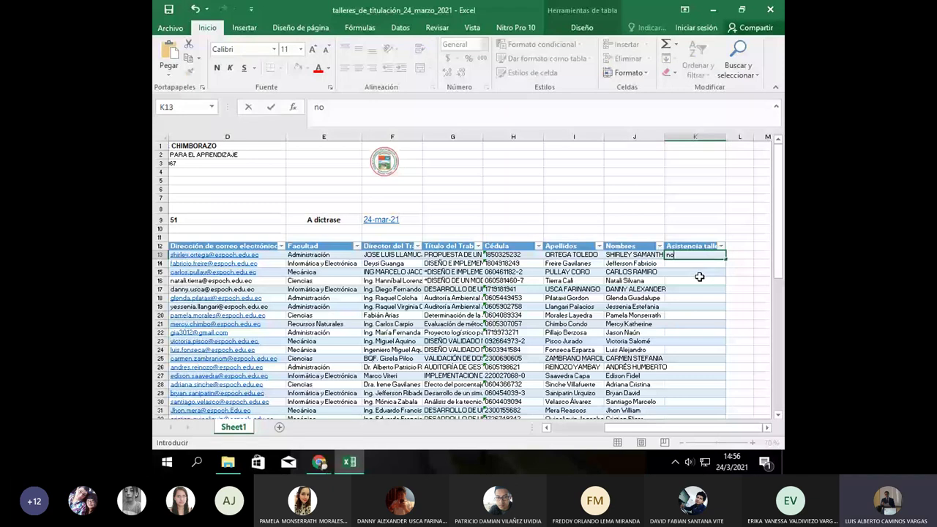
left_click(696, 270)
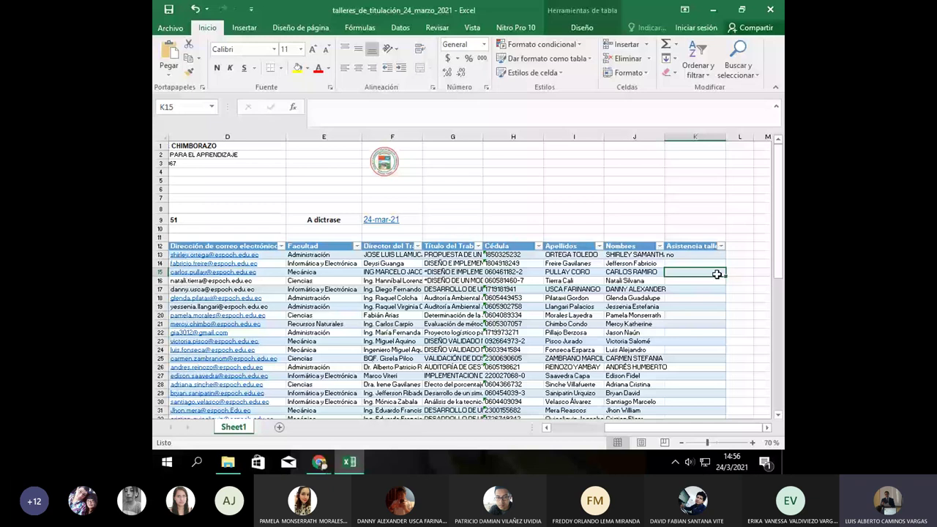
left_click(686, 262)
type("no")
key("Return")
type("no")
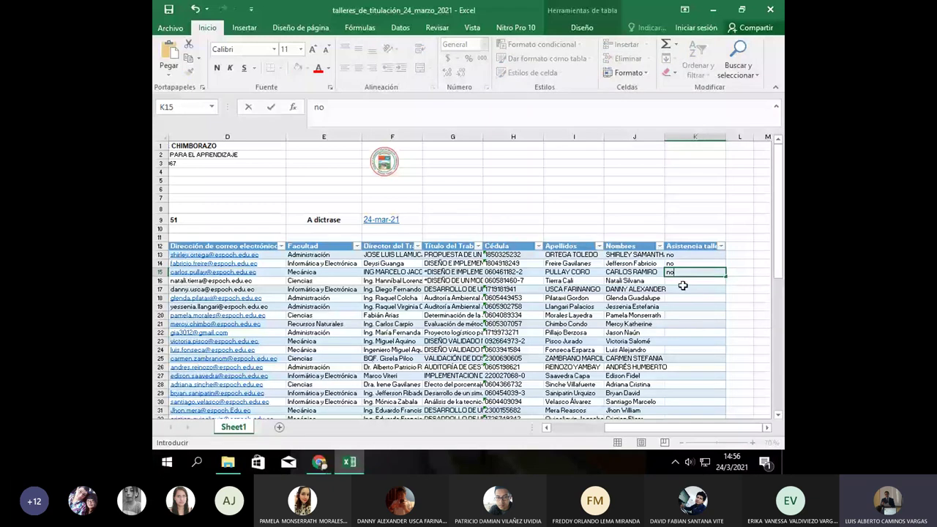
key("Return")
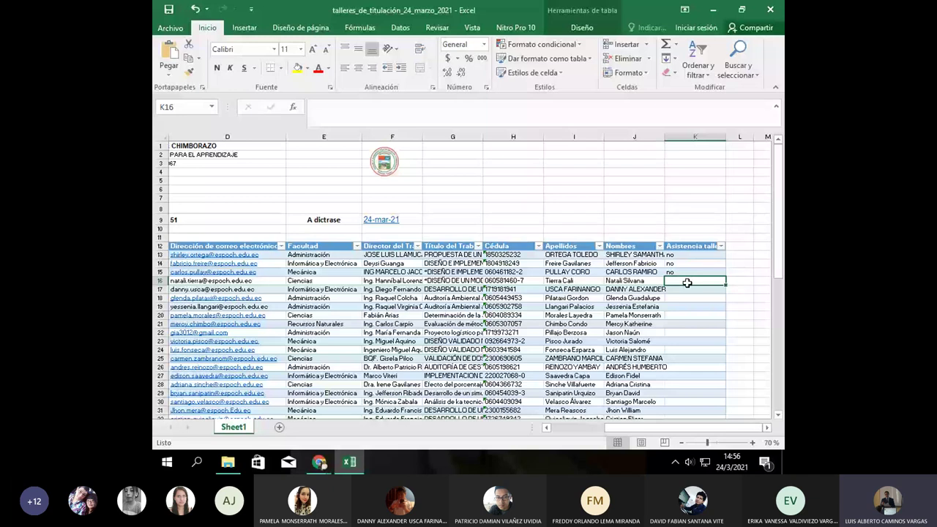
type("no")
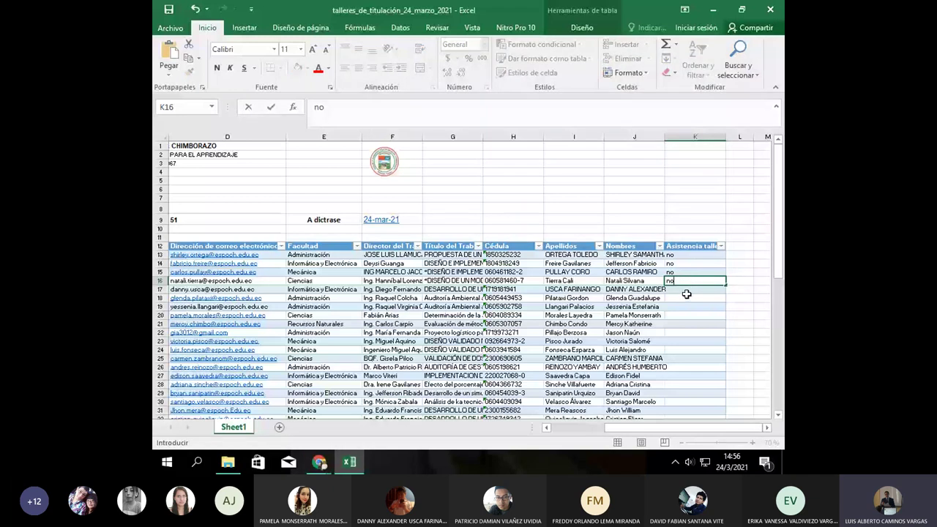
Mark K18 as si and K19 as no
left_click(701, 299)
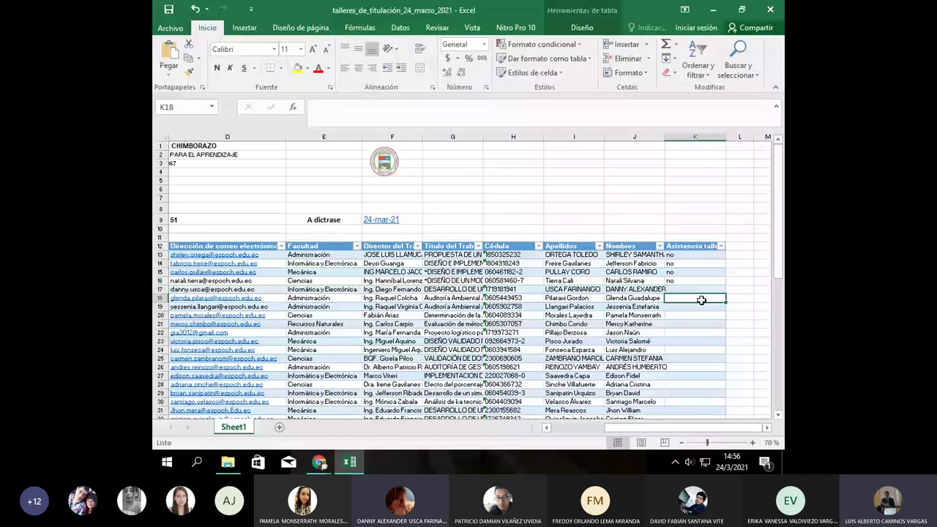
type("si")
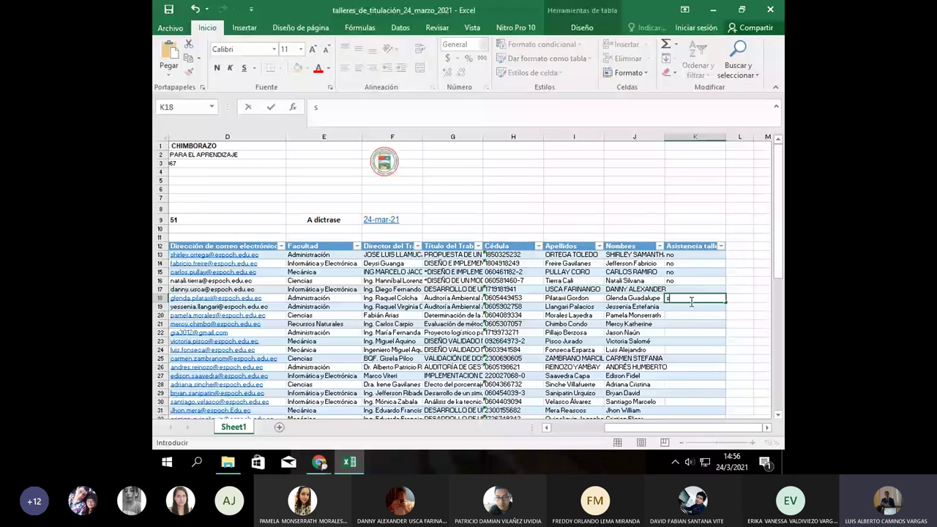
left_click(693, 313)
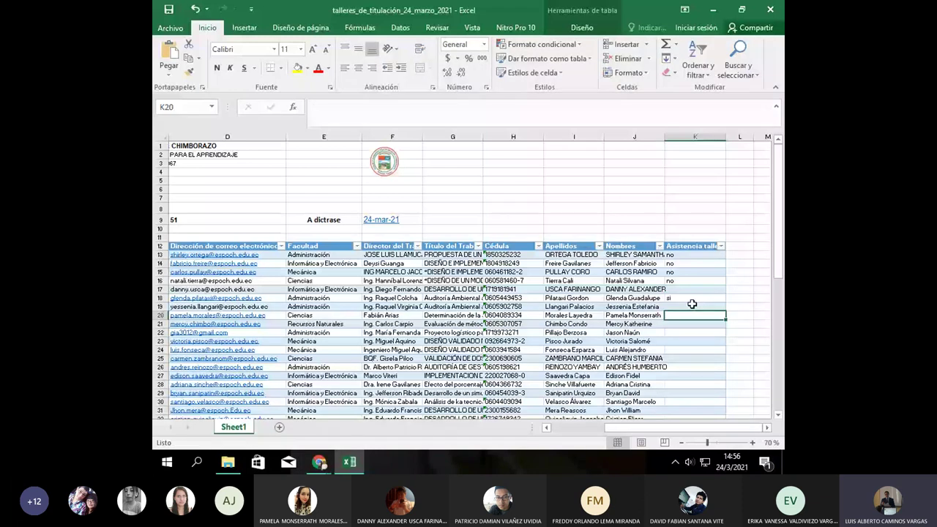
left_click(711, 307)
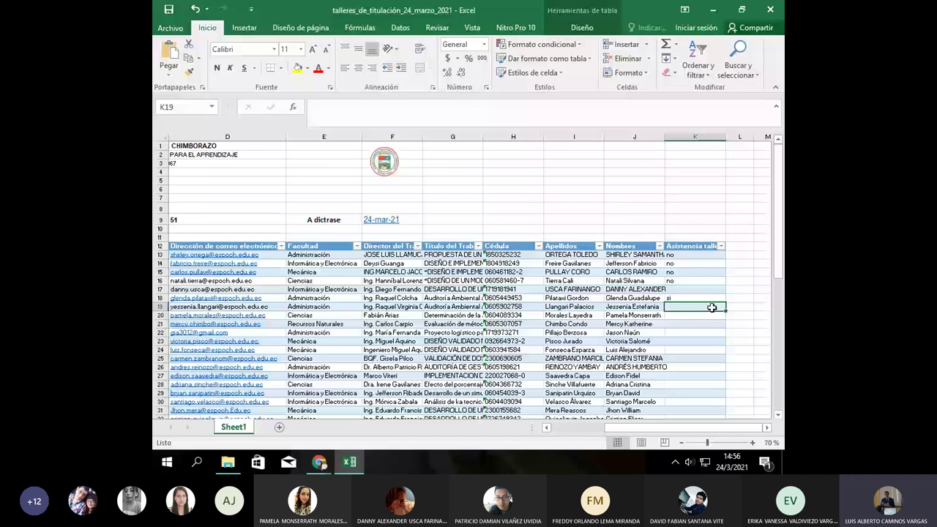
type("no")
key("Return")
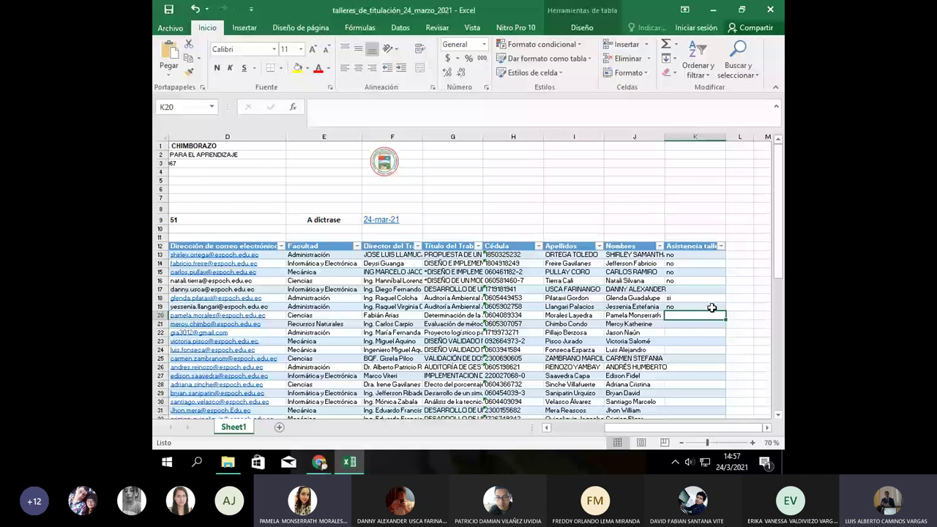
scroll(711, 308, "down", 2)
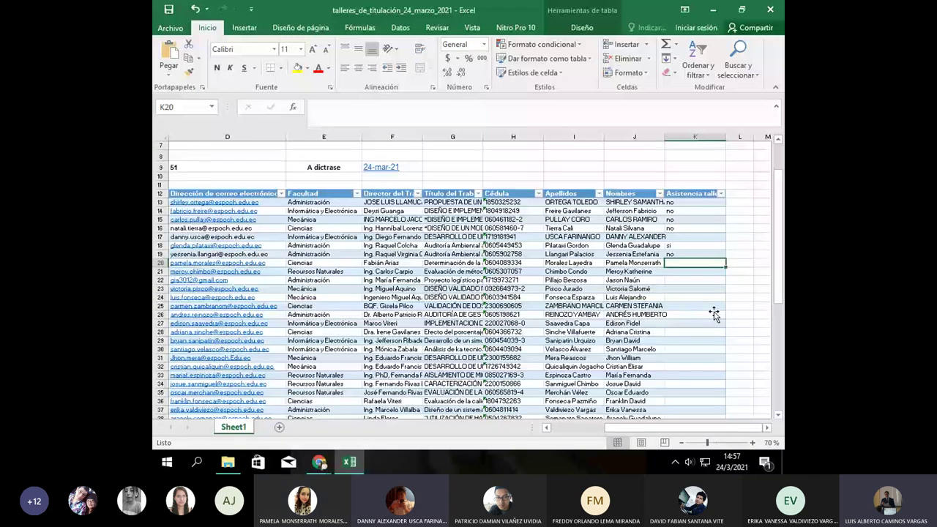
Enter si in K20, K17 and K23, and no in K21 and K22
type("si")
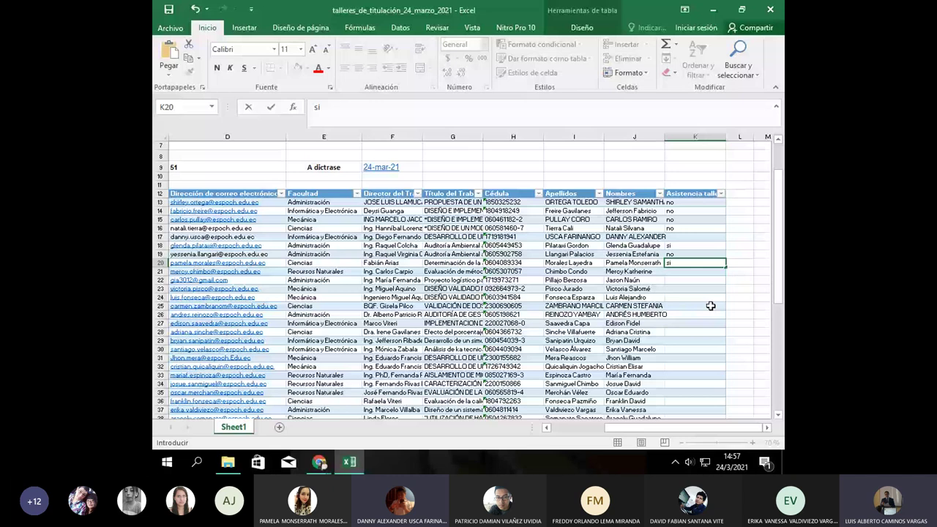
left_click(688, 238)
type("si")
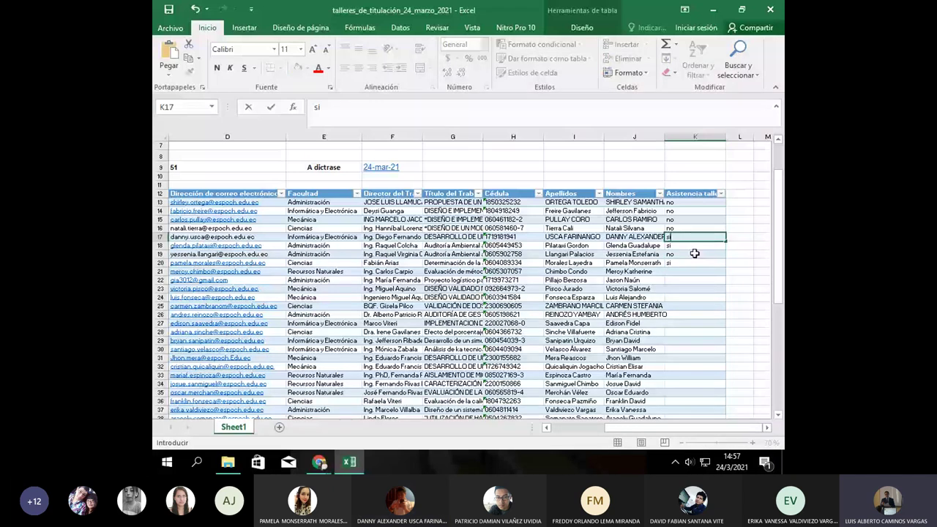
key("Return")
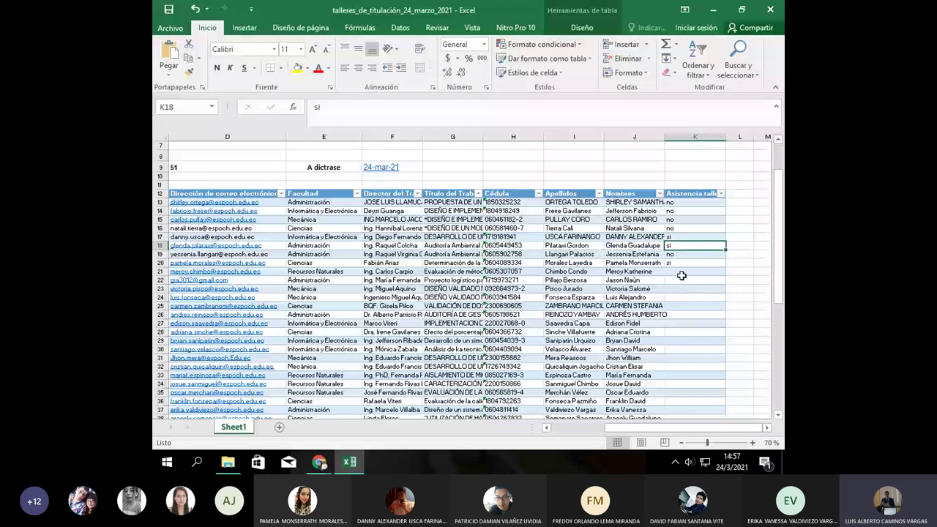
left_click(681, 273)
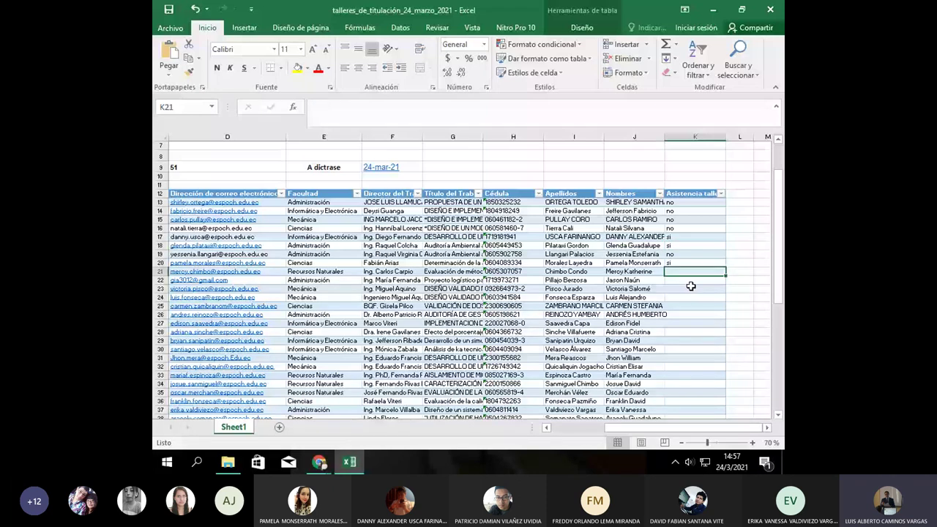
type("no")
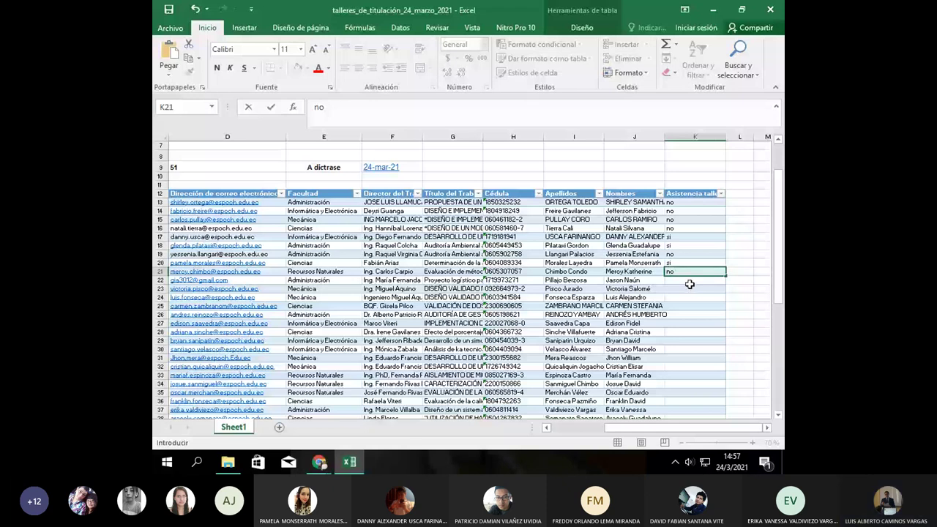
key("Return")
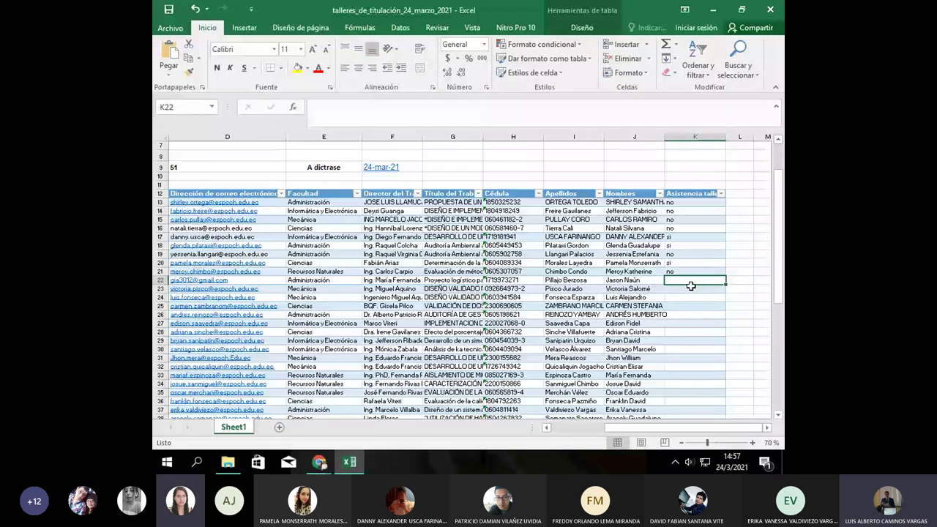
type("no")
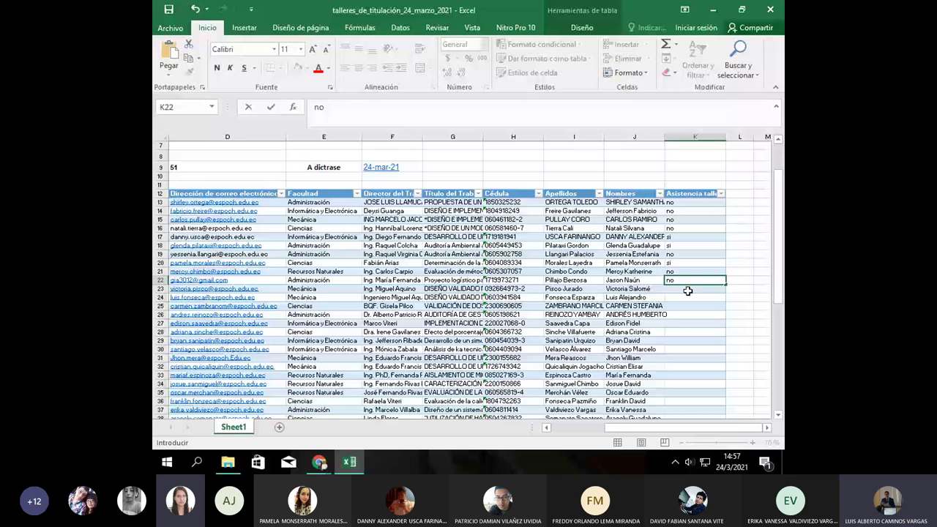
left_click(688, 291)
type("si")
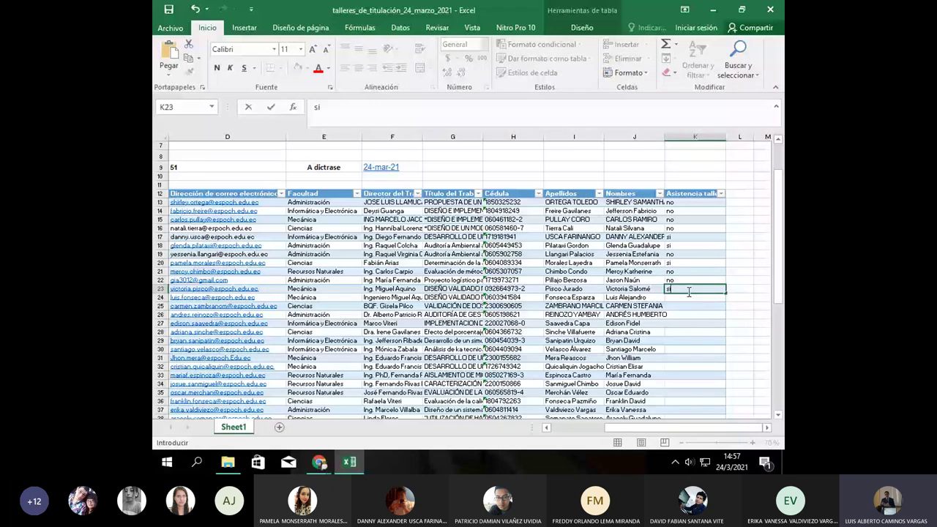
left_click(686, 298)
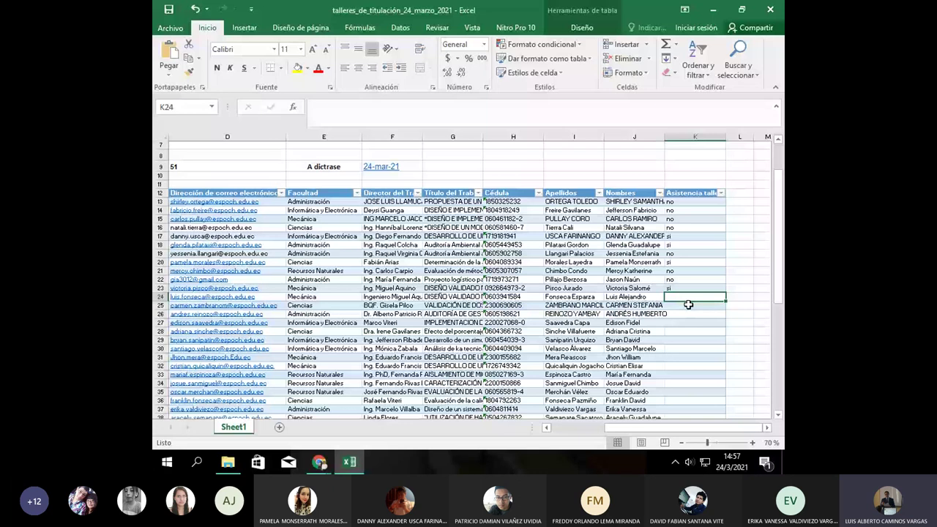
scroll(688, 304, "down", 1)
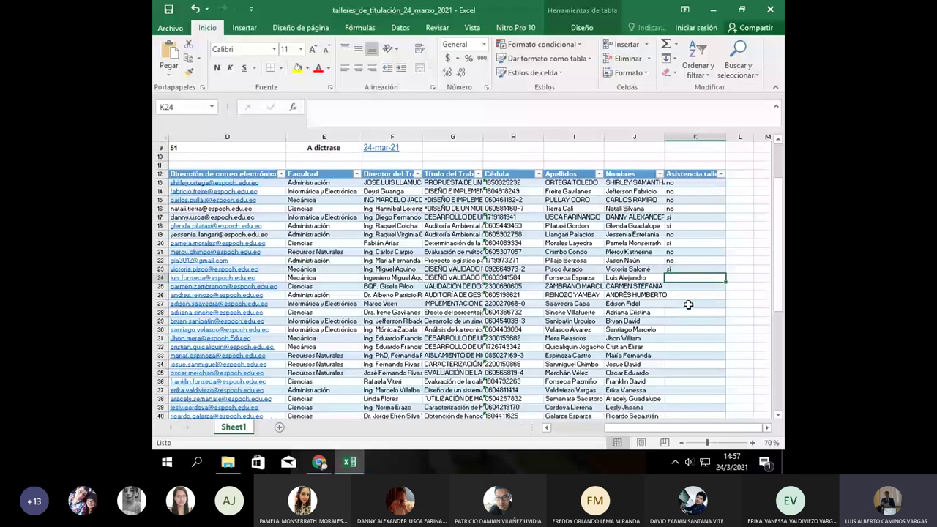
Enter si in attendance cells K24, K25 and K26
type("si")
scroll(688, 305, "down", 1)
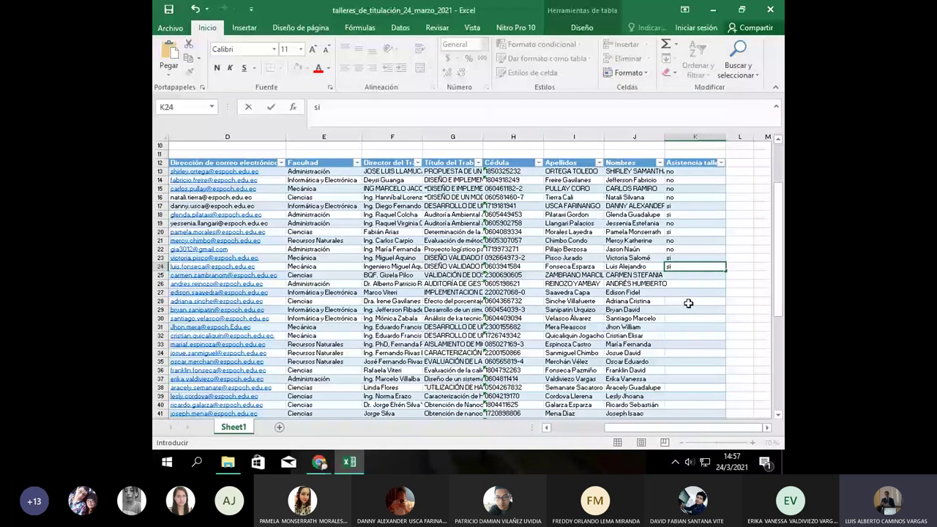
left_click(691, 276)
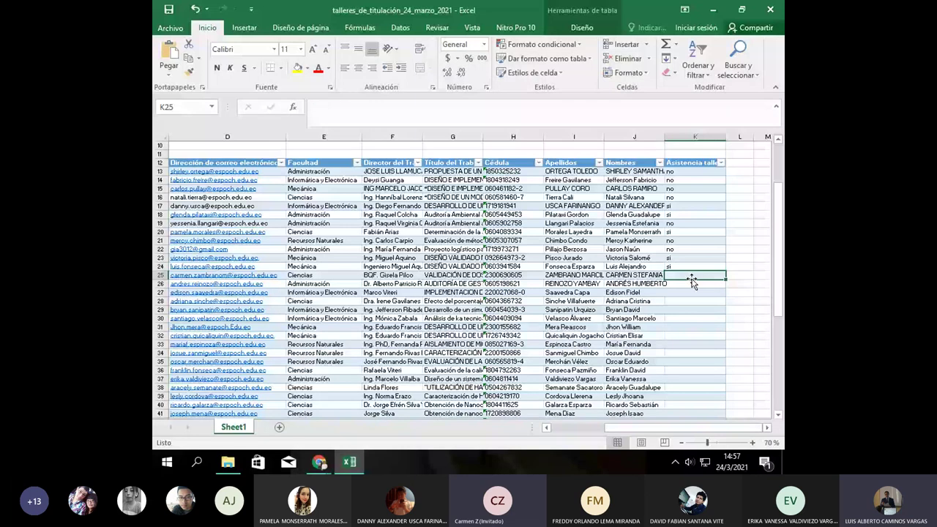
type("si")
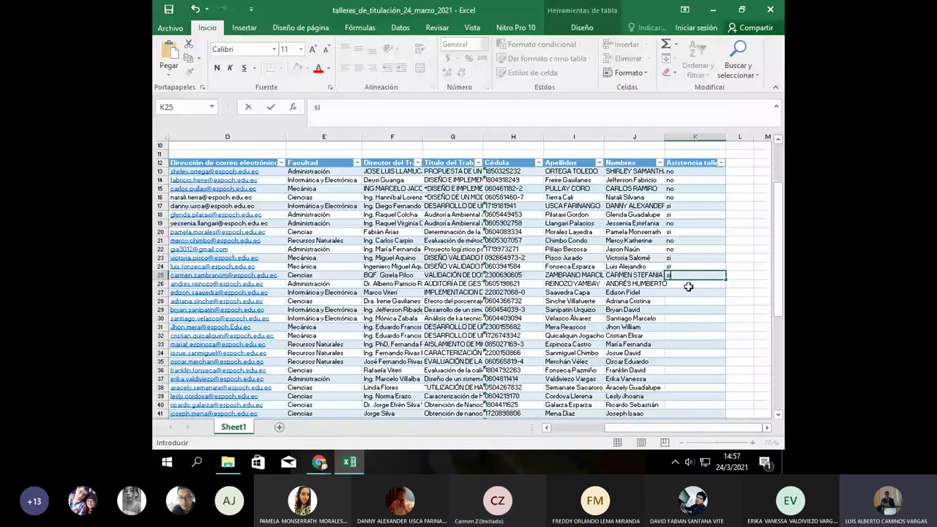
left_click(688, 286)
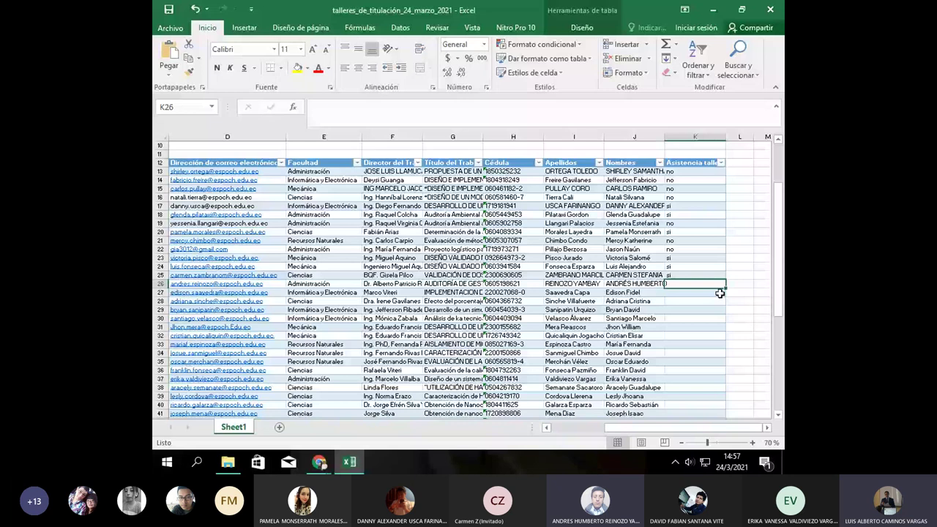
type("si")
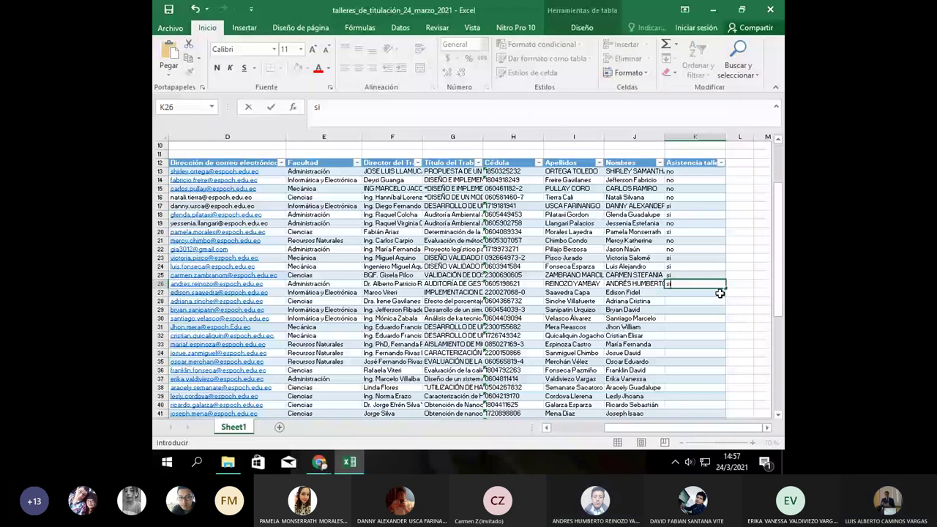
left_click(688, 293)
scroll(690, 294, "down", 2)
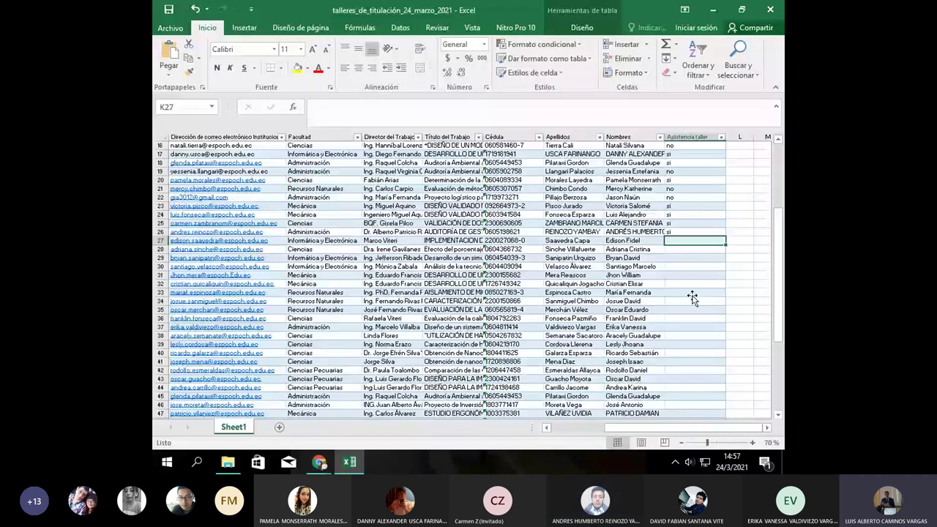
Enter no in attendance cells K27 through K30
type("no")
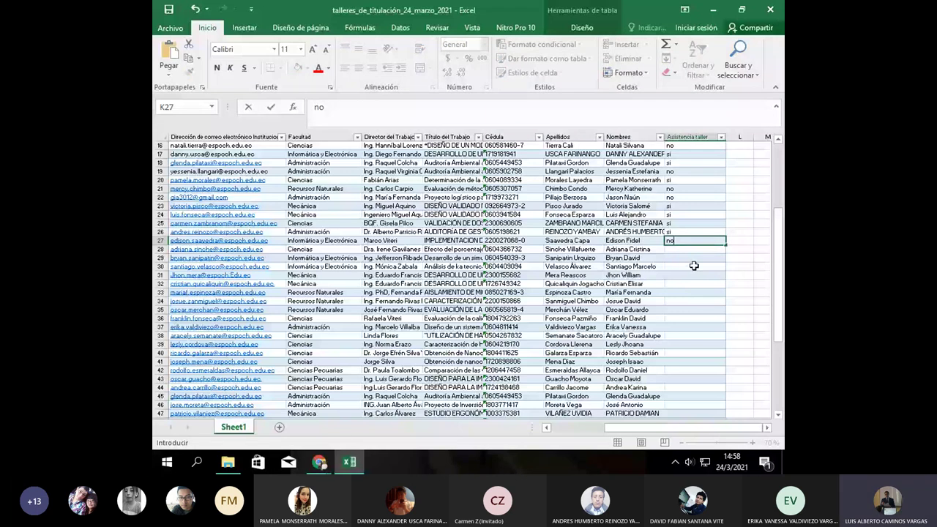
key("Return")
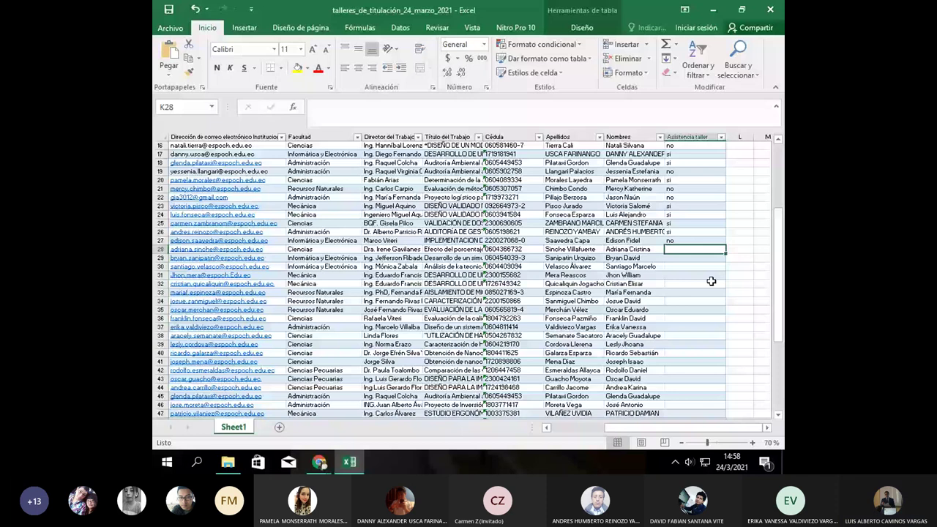
type("no")
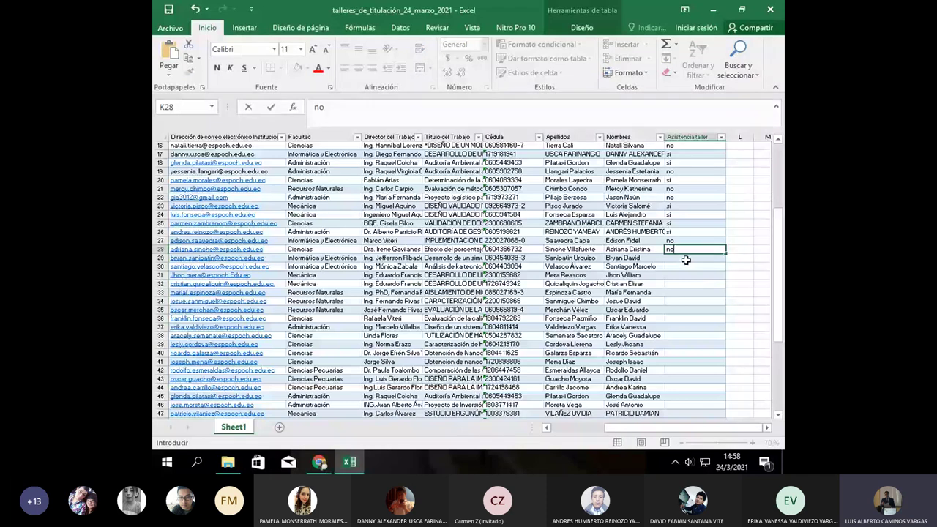
key("Return")
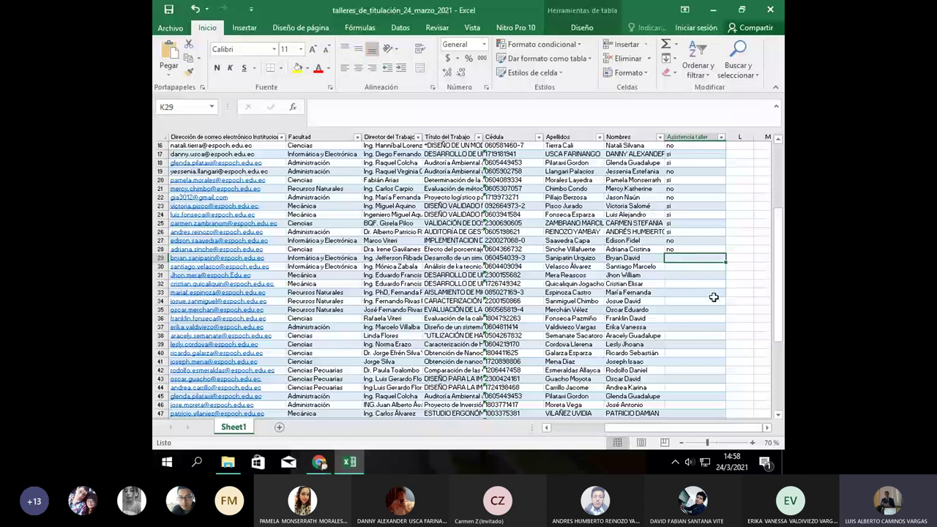
type("no")
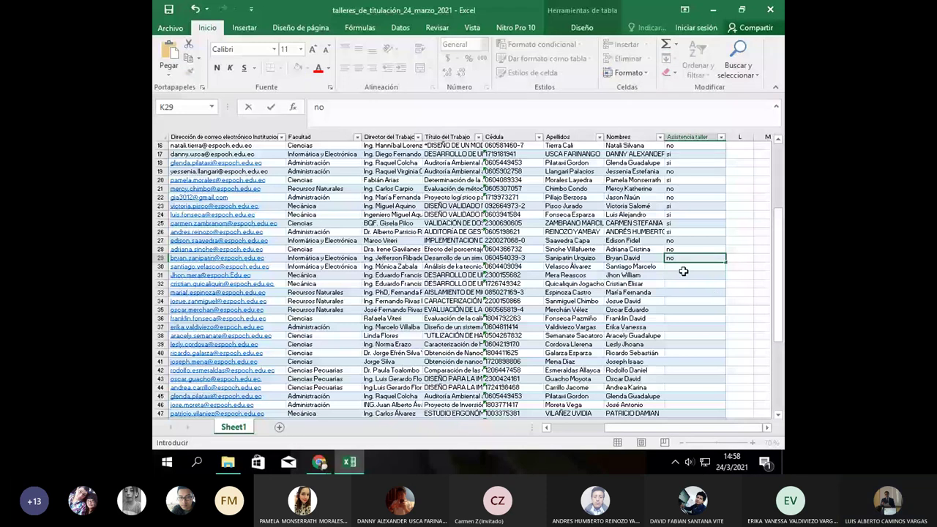
key("Return")
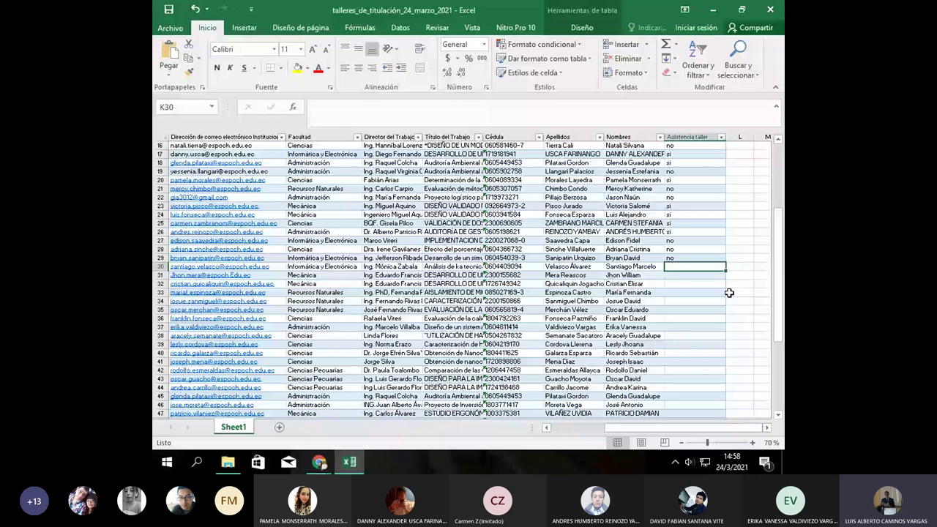
type("no")
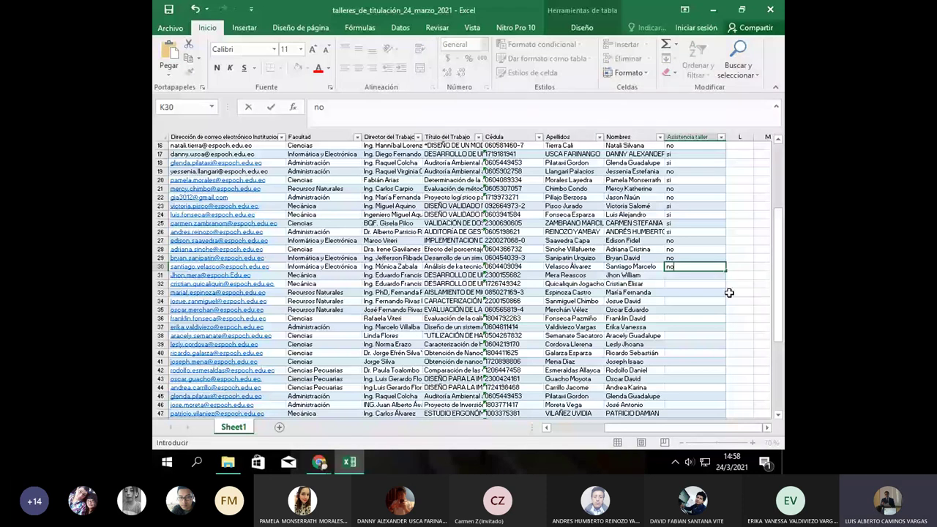
key("Return")
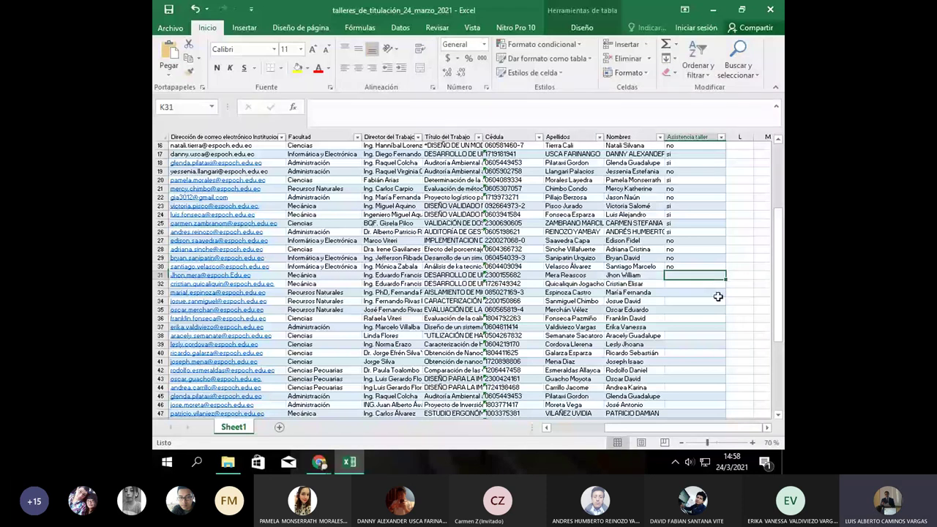
Enter no in K31 and K32 and begin no for K33
type("no")
scroll(718, 296, "down", 1)
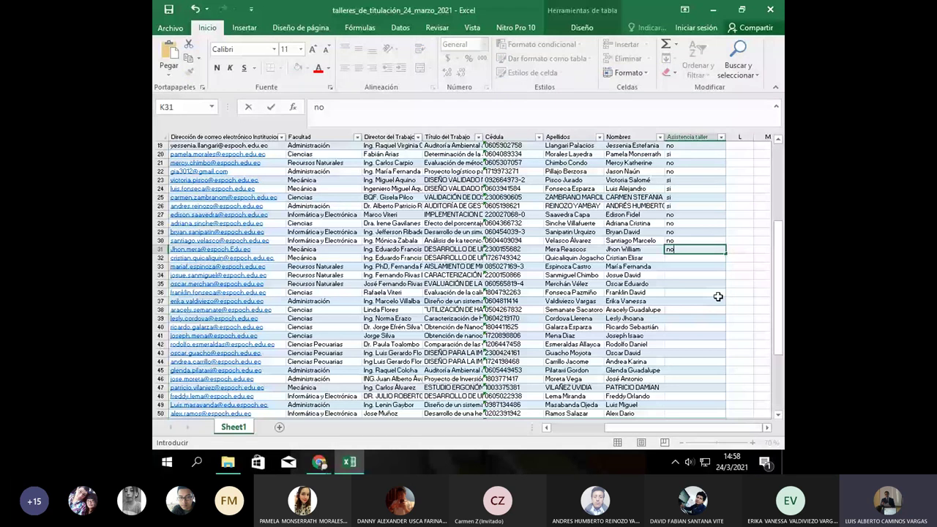
left_click(700, 262)
type("no")
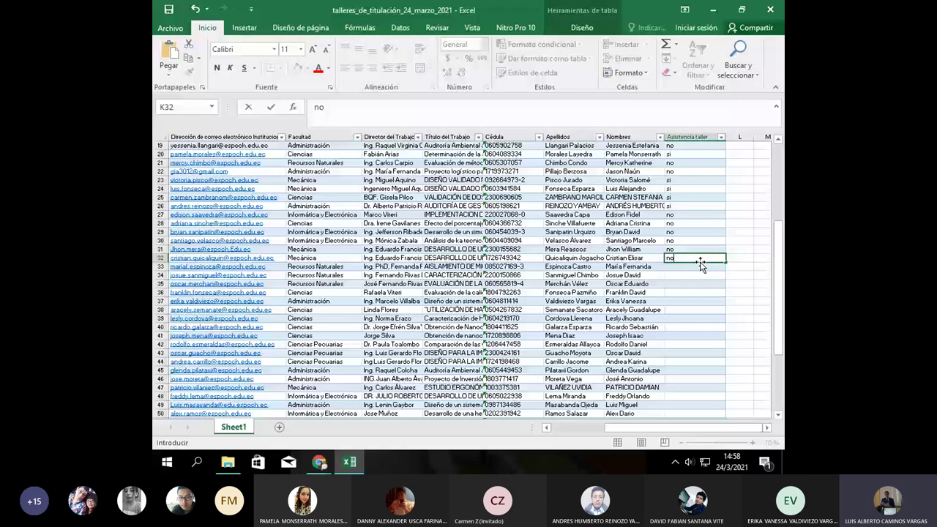
key("Return")
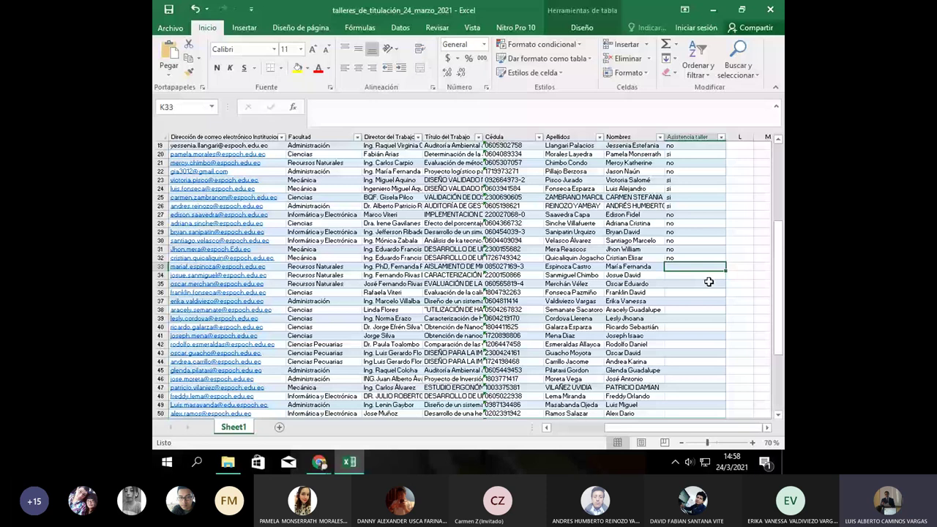
type("no")
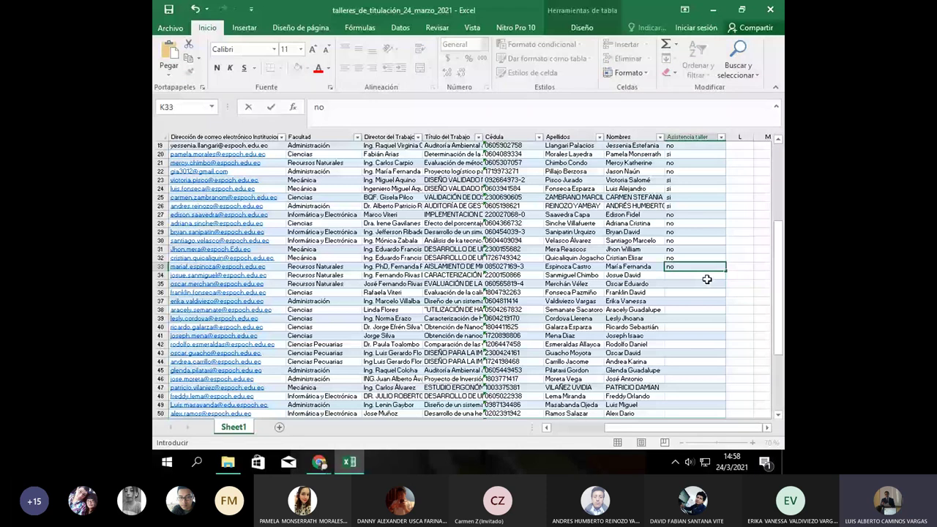
Enter no in attendance cells K33 through K36
key("Return")
scroll(709, 300, "down", 1)
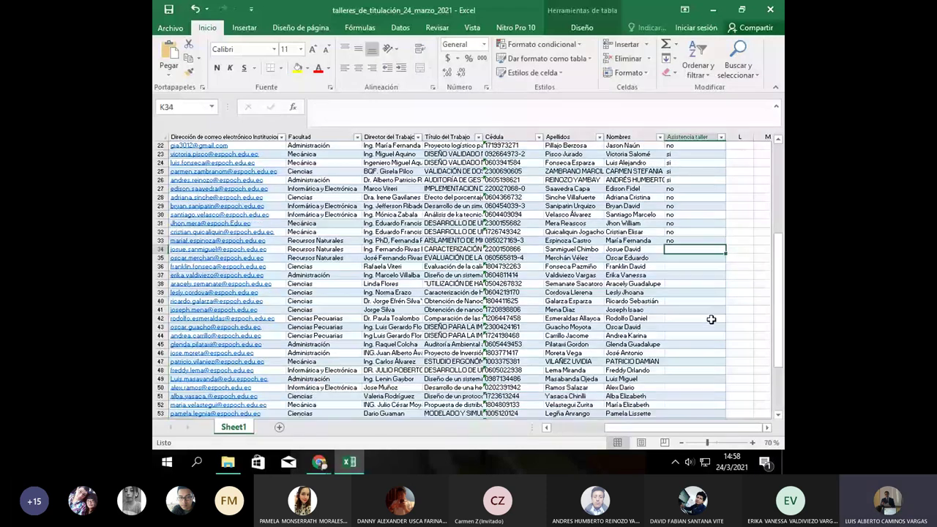
type("no")
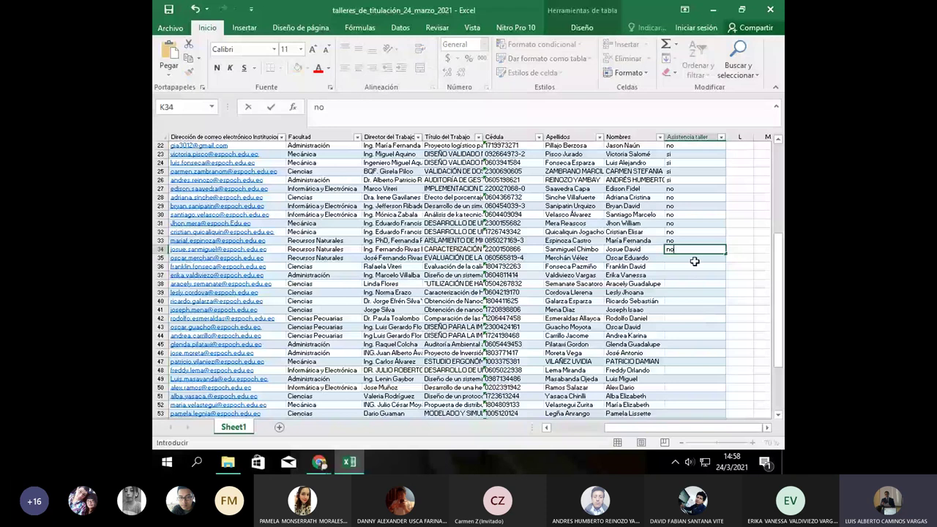
left_click(693, 261)
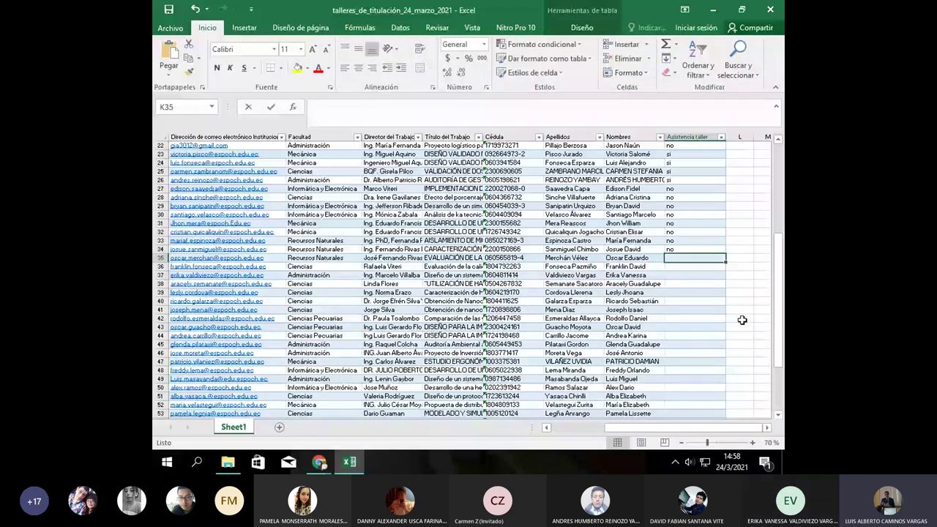
type("no")
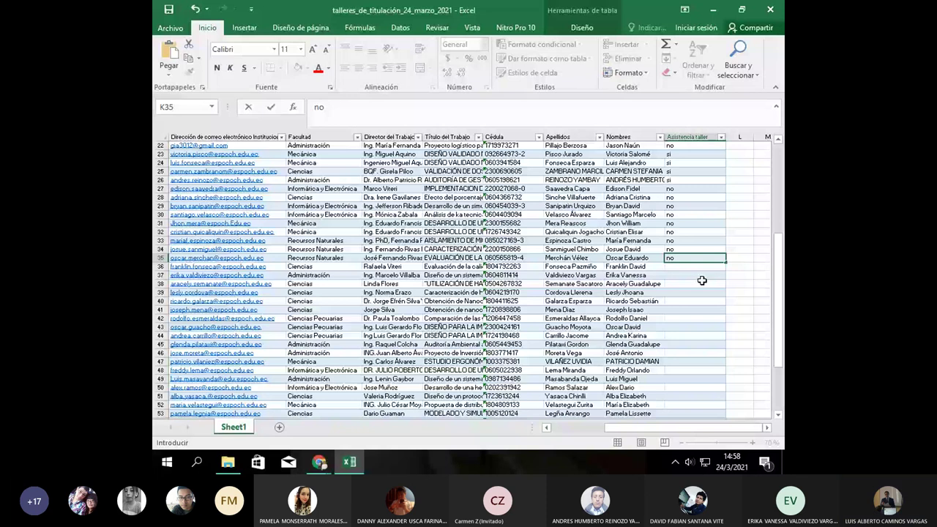
key("Return")
type("no")
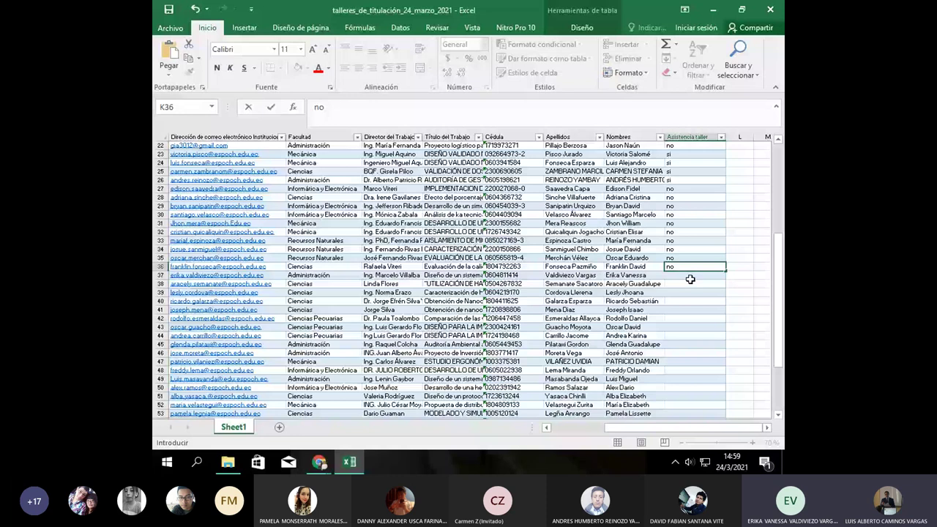
key("Return")
Mark K37 as si, K38 as no and K39 as si
scroll(720, 322, "down", 1)
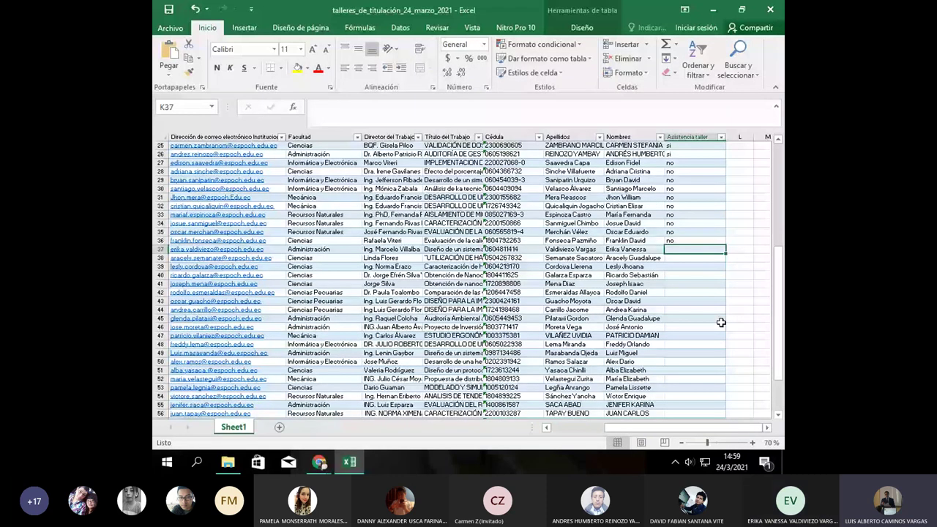
type("si")
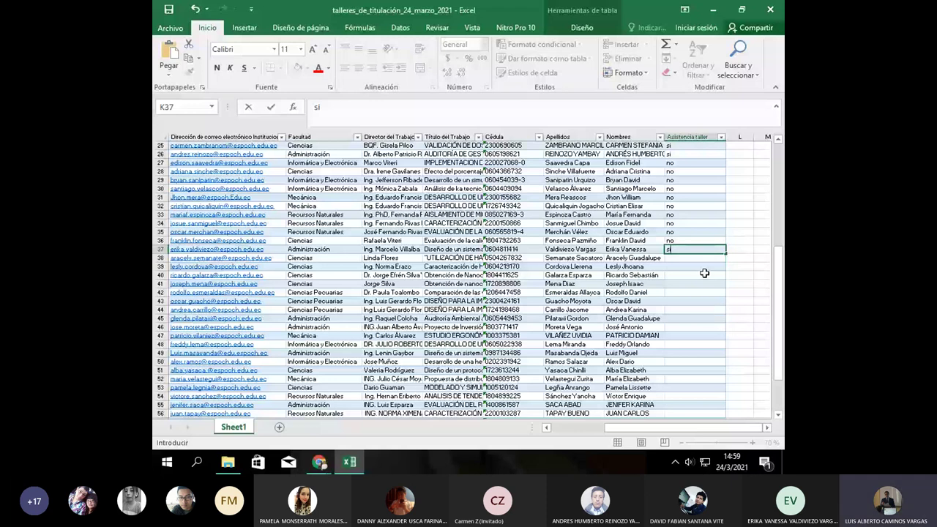
key("Return")
type("no")
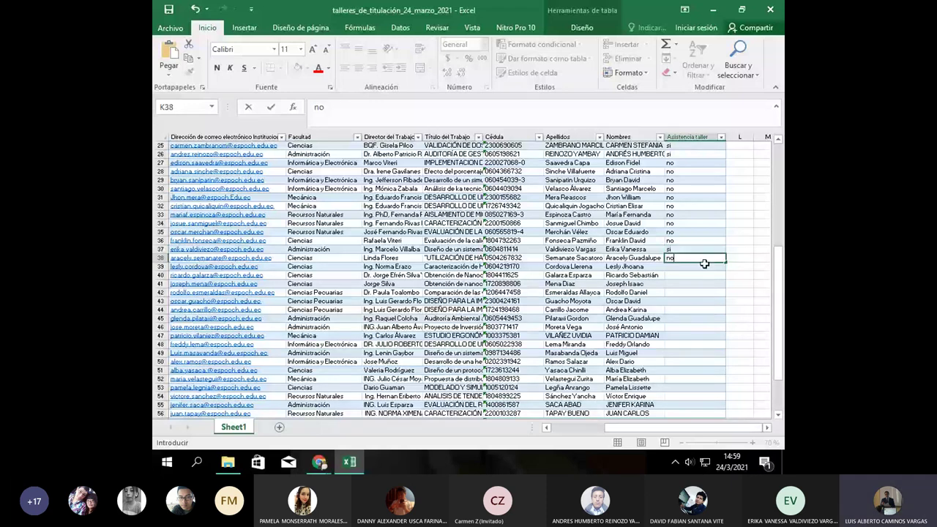
key("Return")
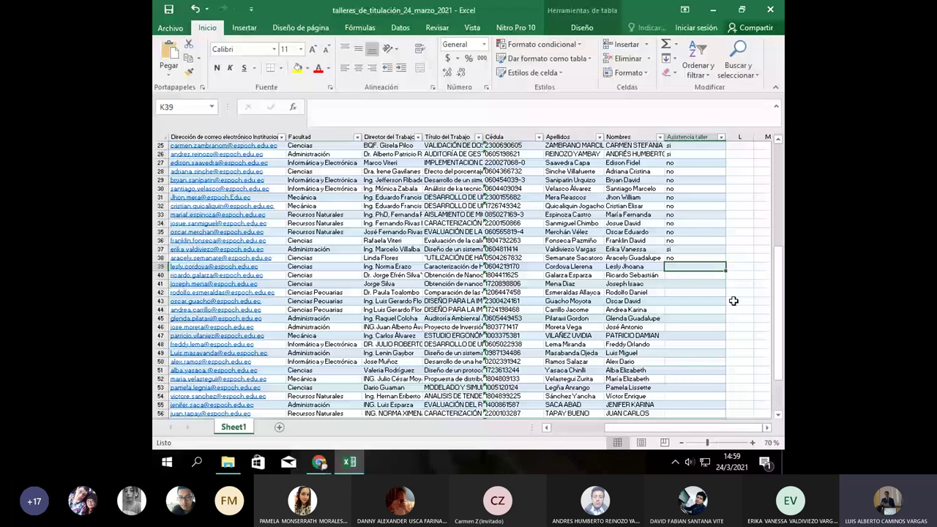
type("si")
left_click(707, 283)
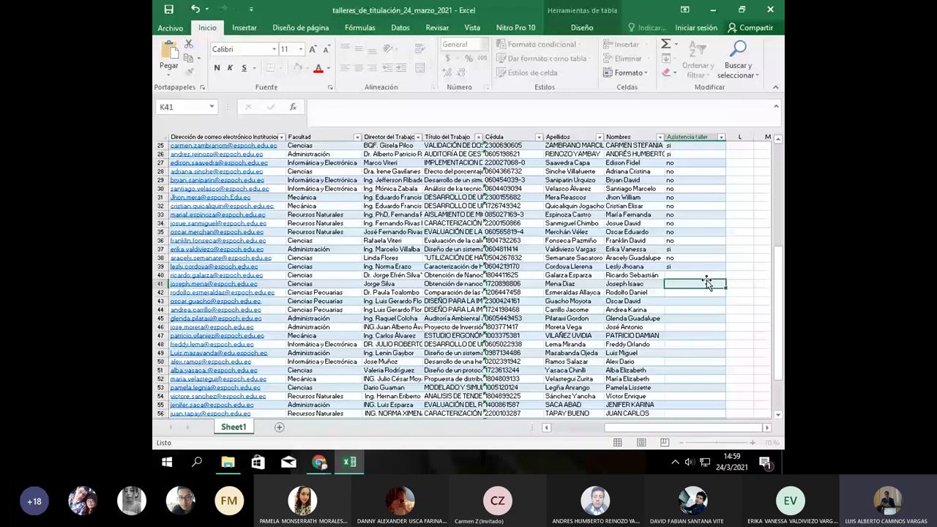
Enter no in K40 and start si in K41
left_click(706, 278)
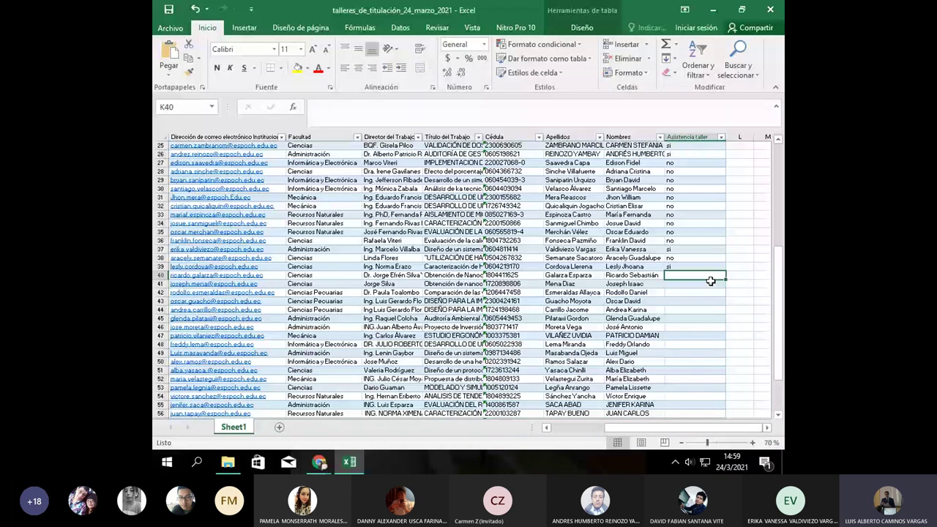
type("no")
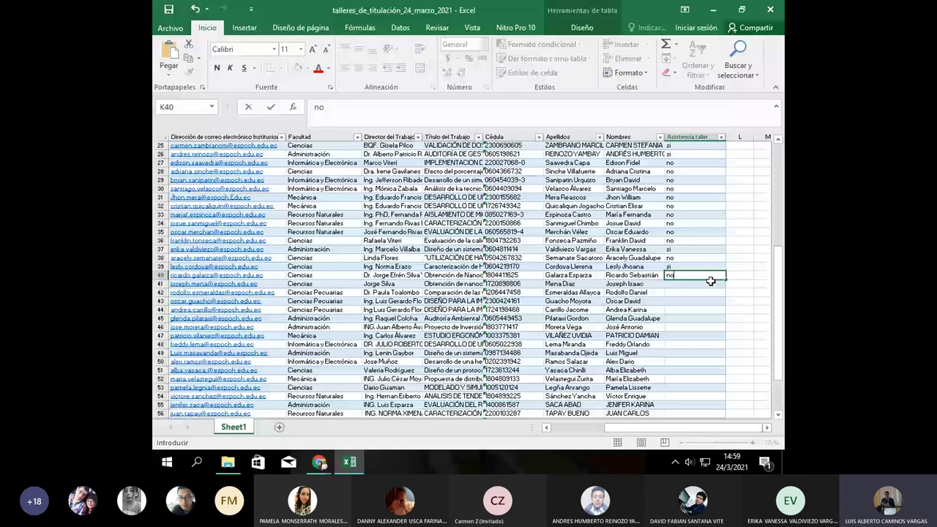
key("Return")
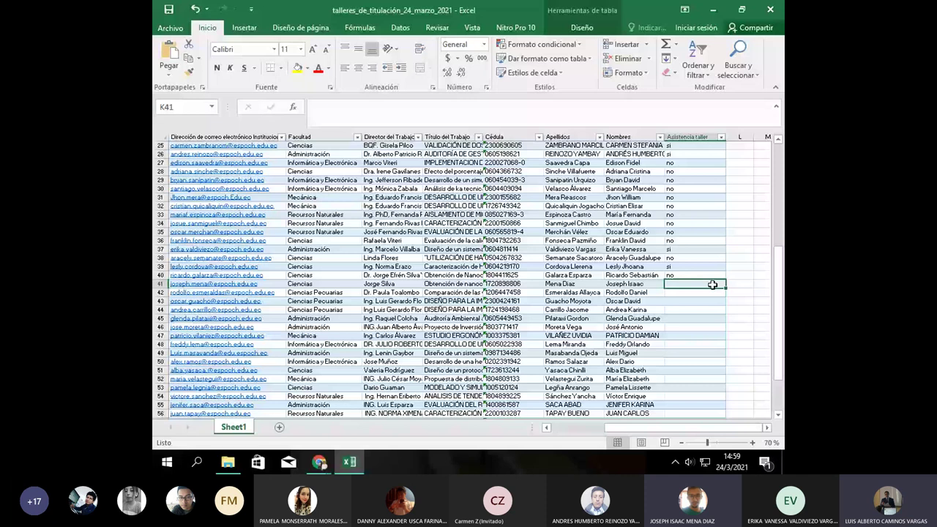
type("si")
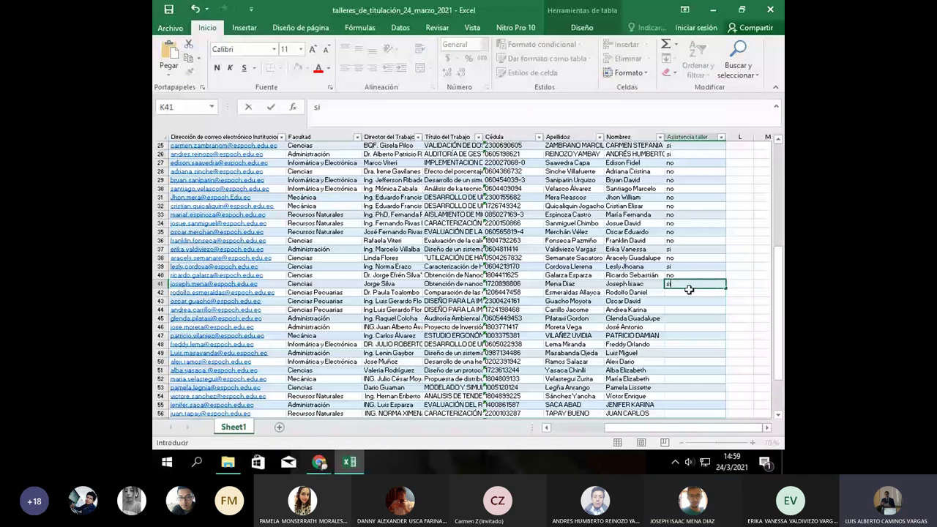
Confirm si for row 41, then enter no in K42 and si in K43
key("Return")
scroll(695, 294, "down", 2)
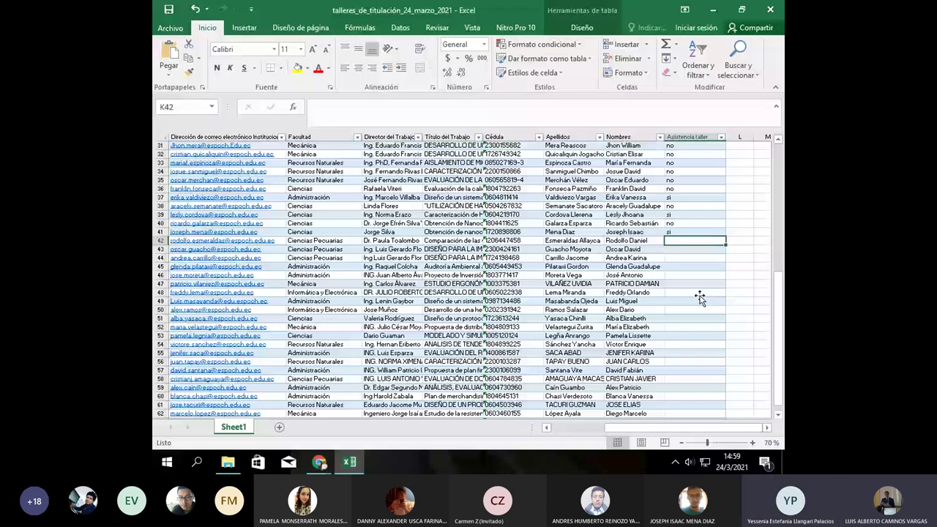
type("no")
key("Return")
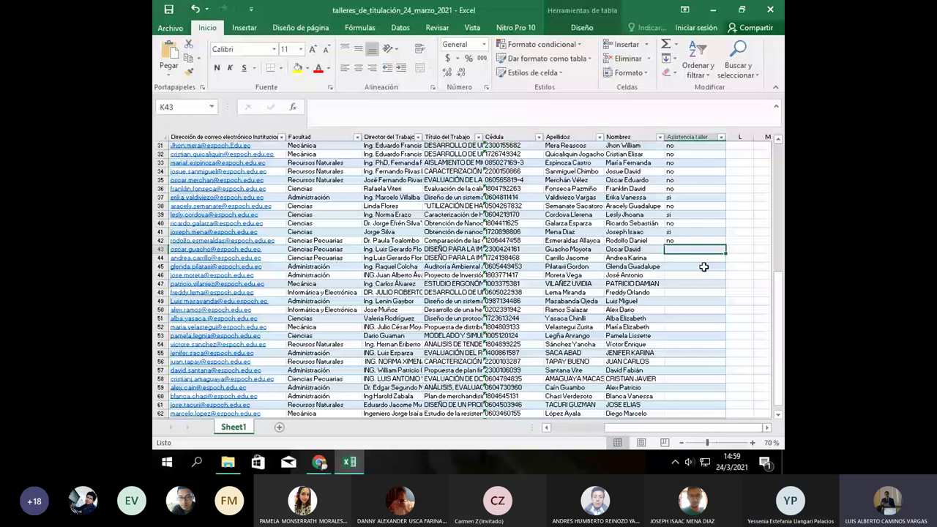
type("si")
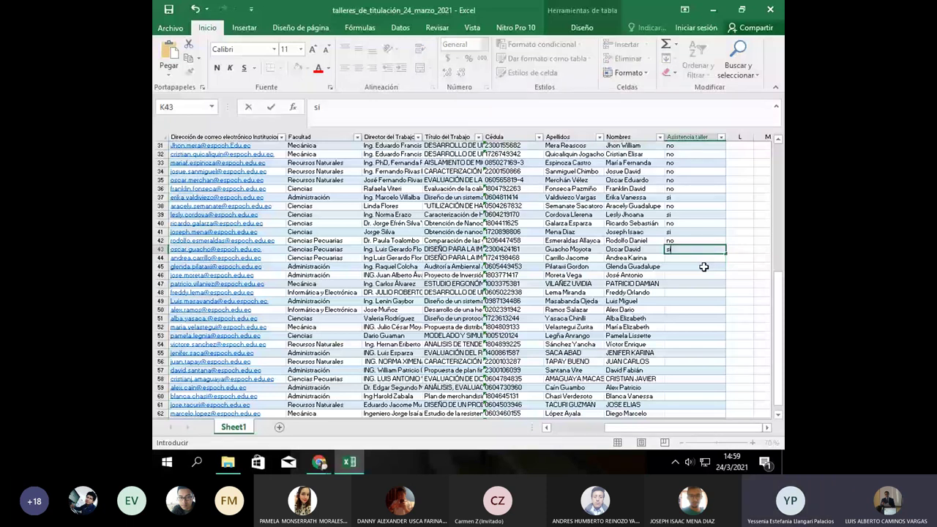
key("Return")
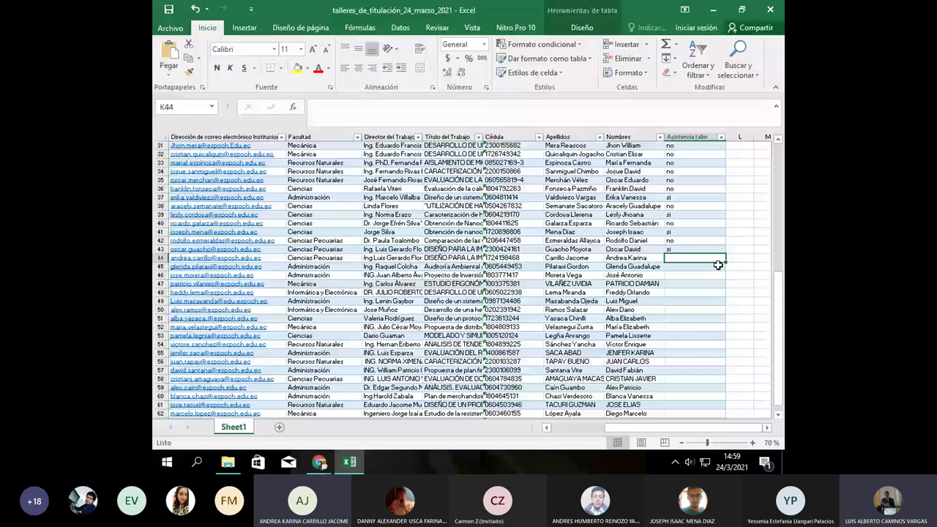
Enter si, no, si, si in attendance cells K44 through K47
type("si")
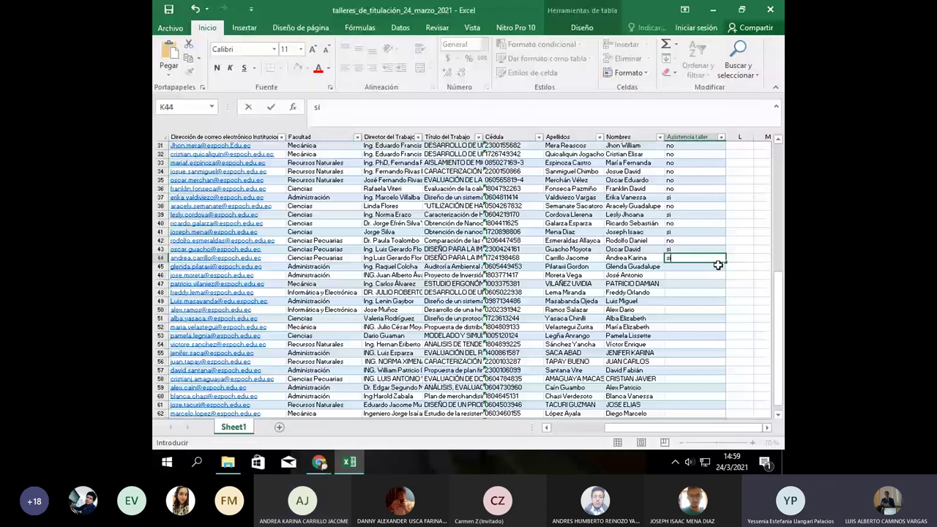
key("Return")
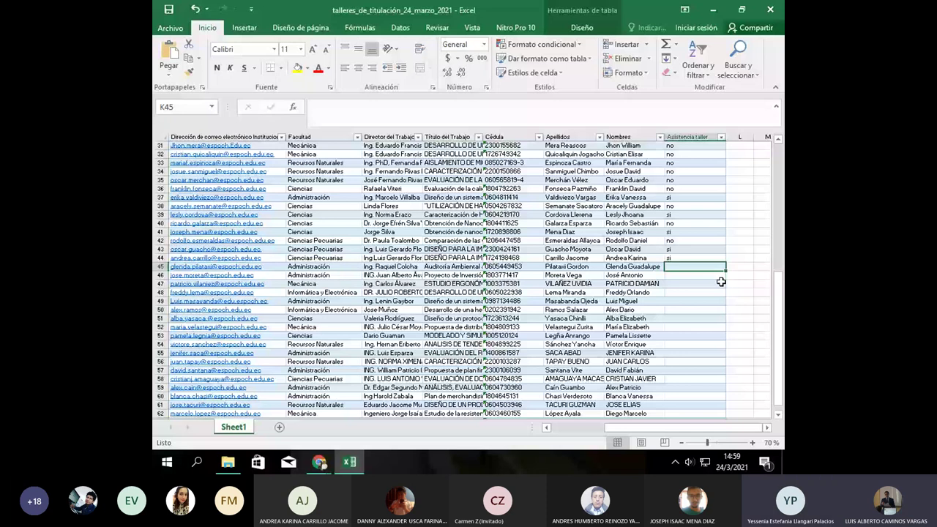
type("no")
key("Return")
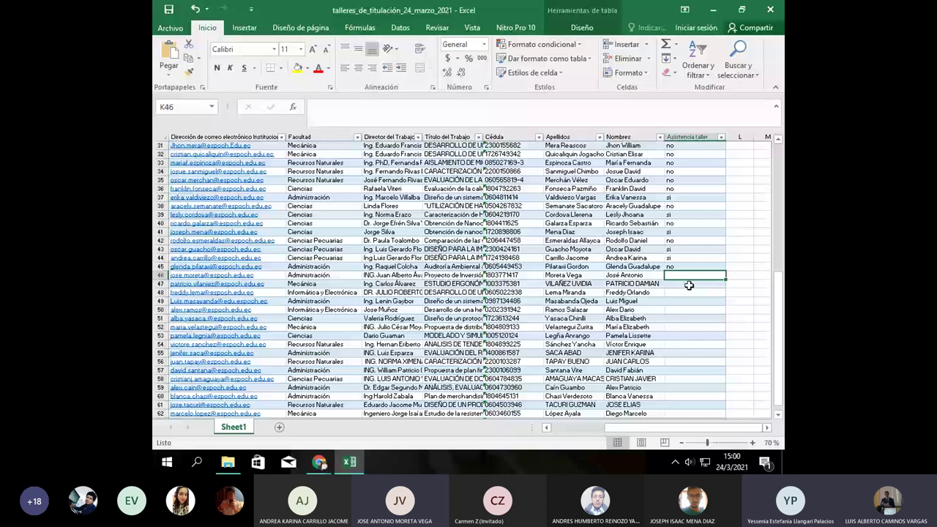
type("si")
key("Return")
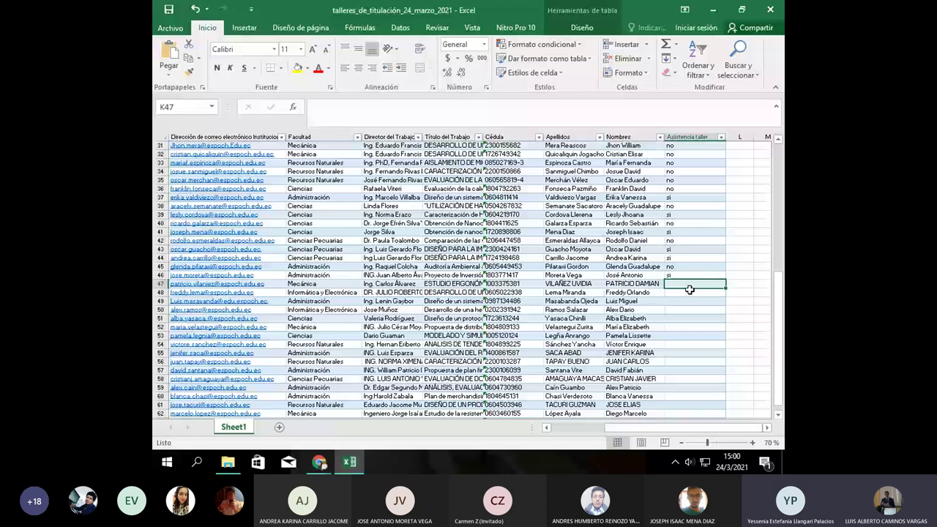
type("si")
key("Return")
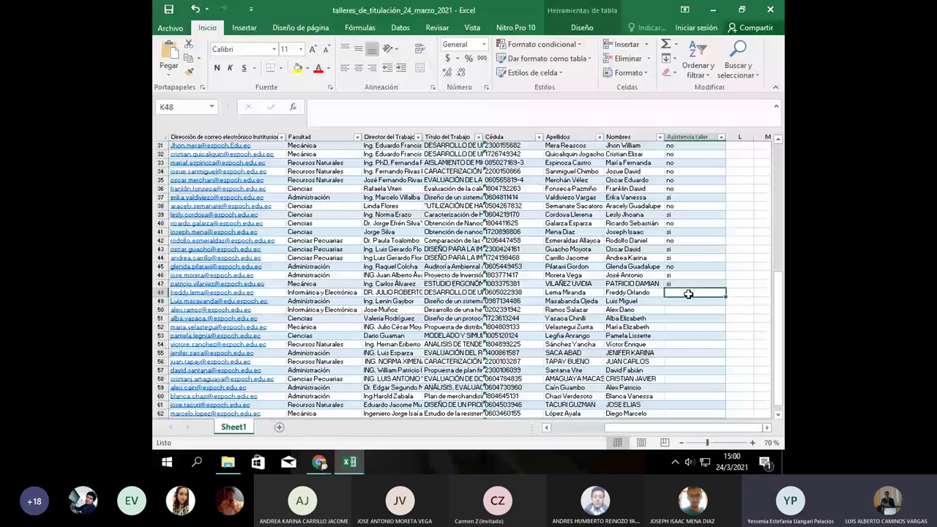
Enter si, no, si in K48–K50, then begin no in the skipped K51
scroll(686, 306, "down", 1)
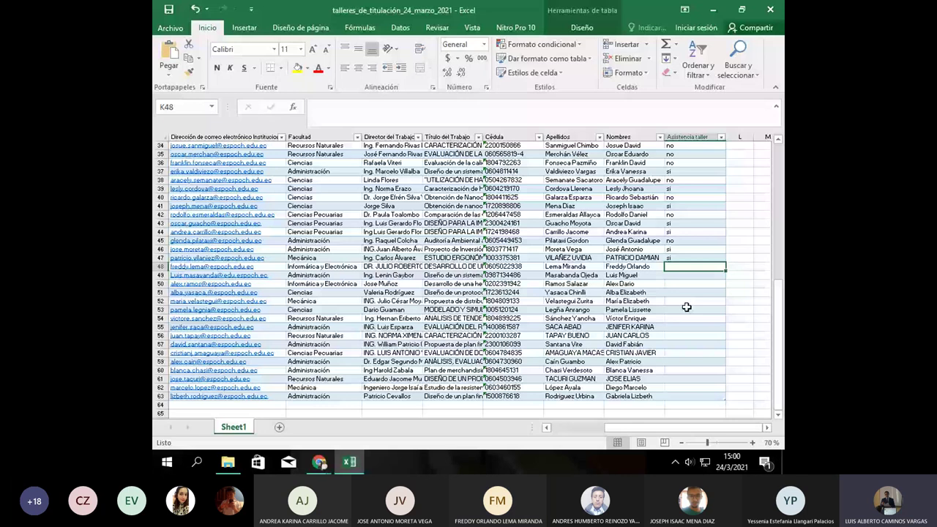
type("si")
key("Return")
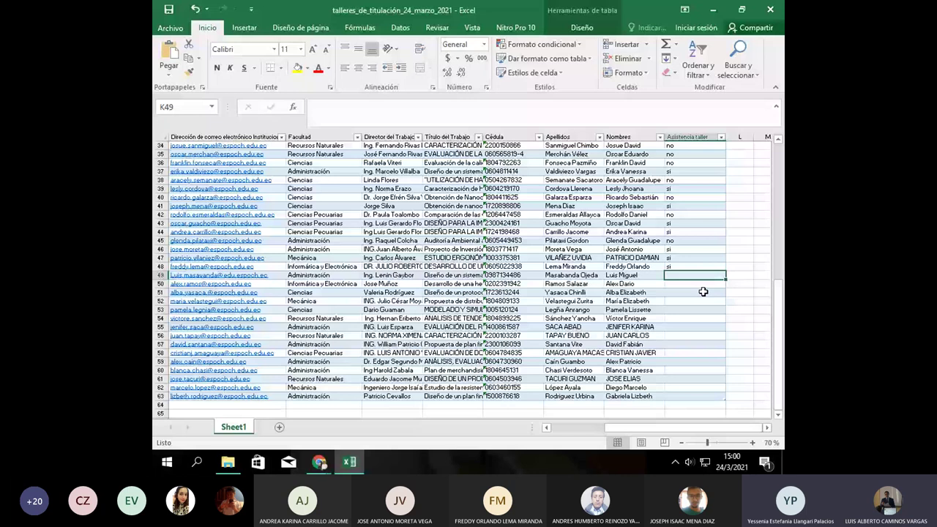
type("no")
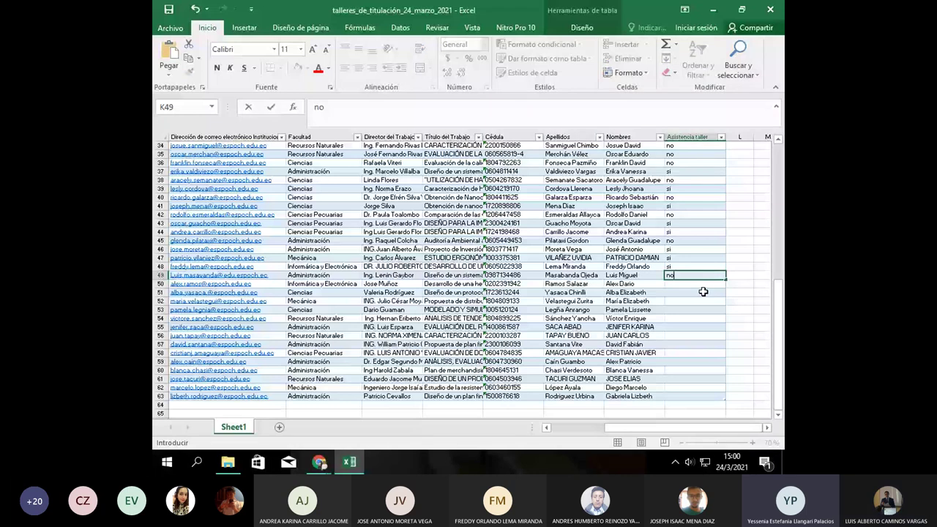
key("Return")
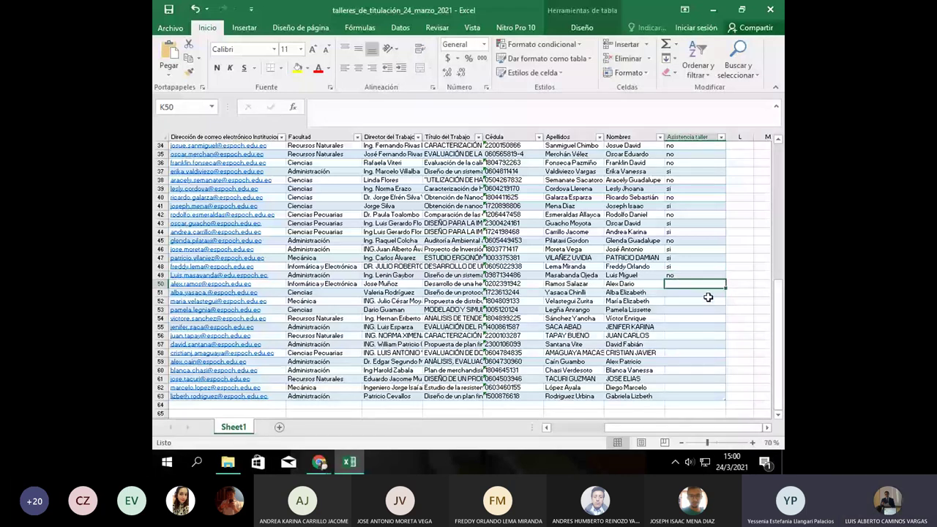
type("si")
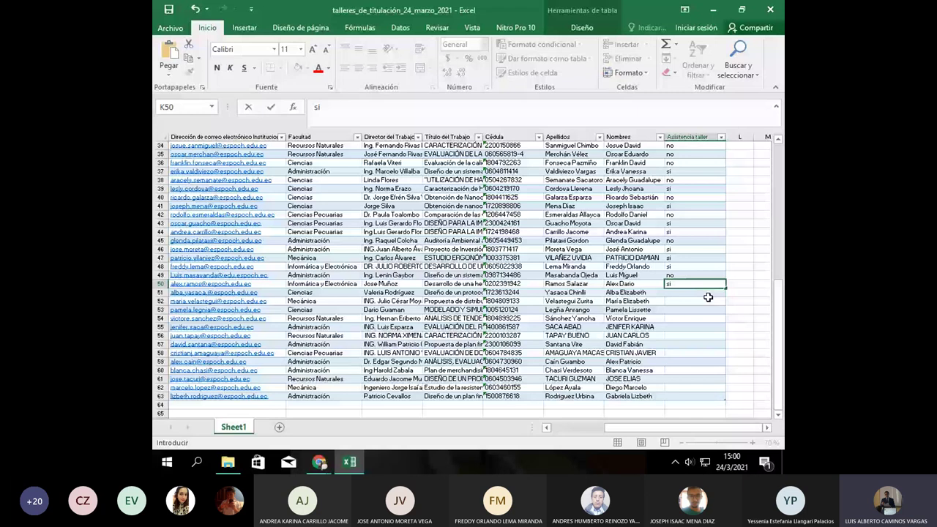
key("Return")
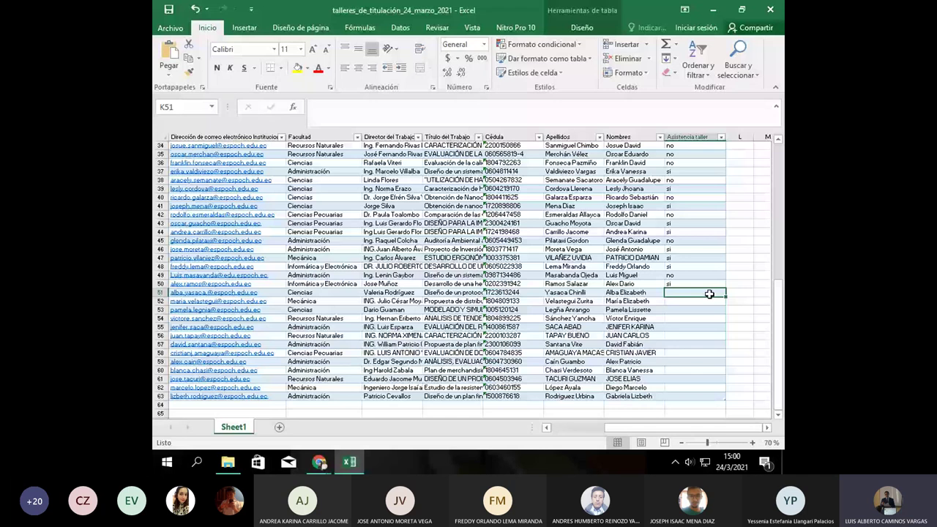
left_click(708, 300)
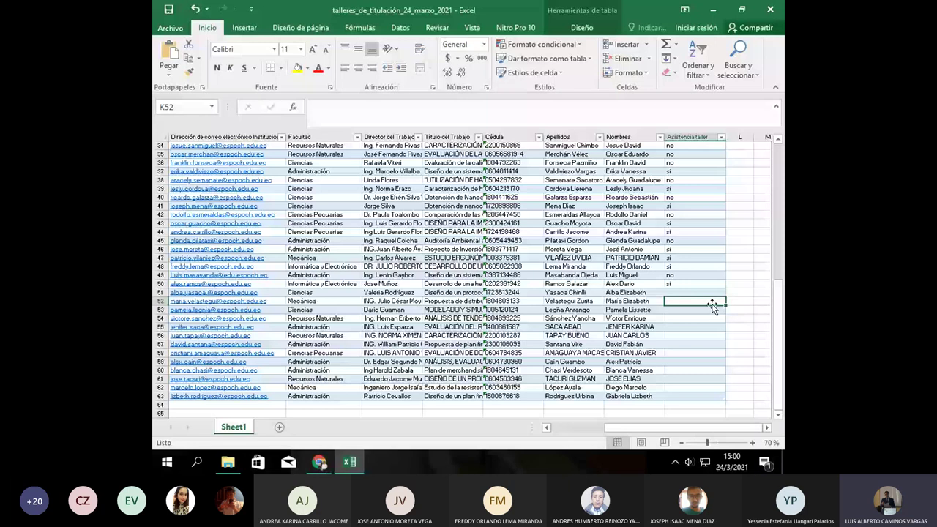
key("Up")
type("no")
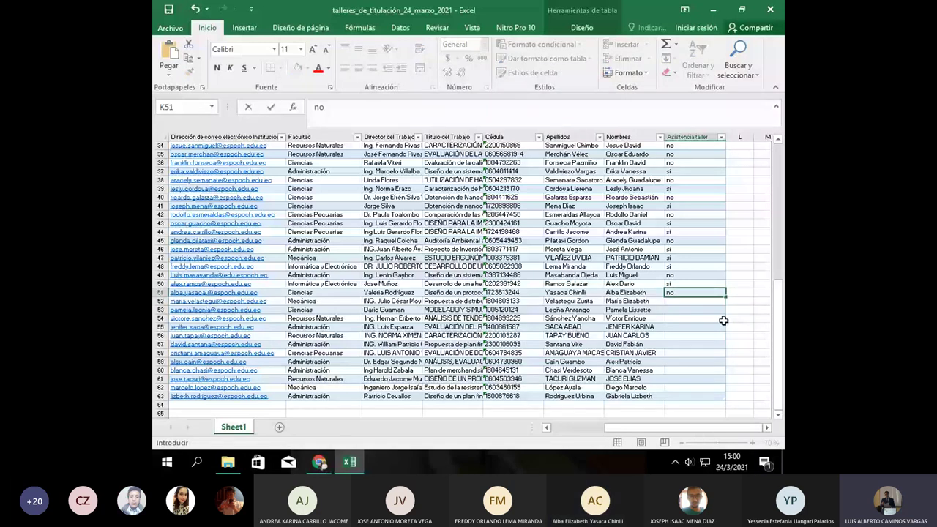
Change K51 to si and add a reviewer's 'revisado' note in L51
key("BackSpace")
key("BackSpace")
type("si")
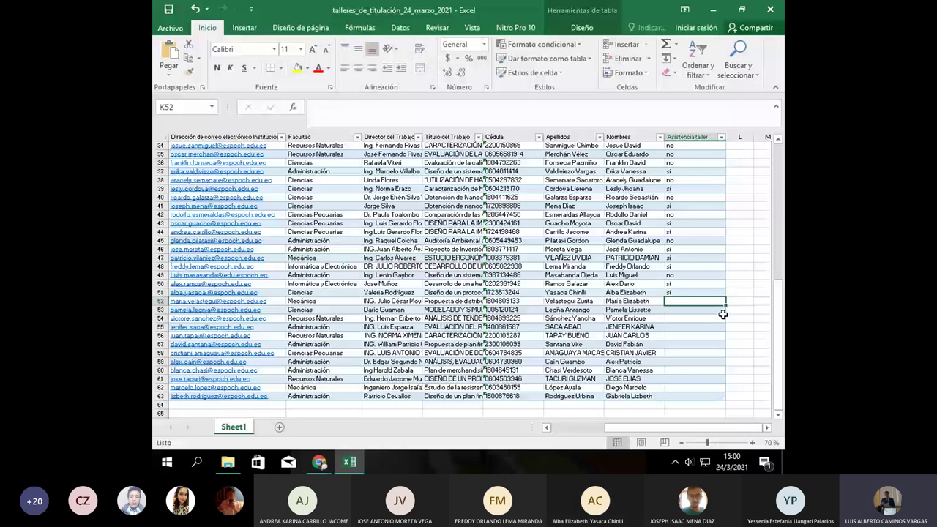
key("Tab")
type("rev")
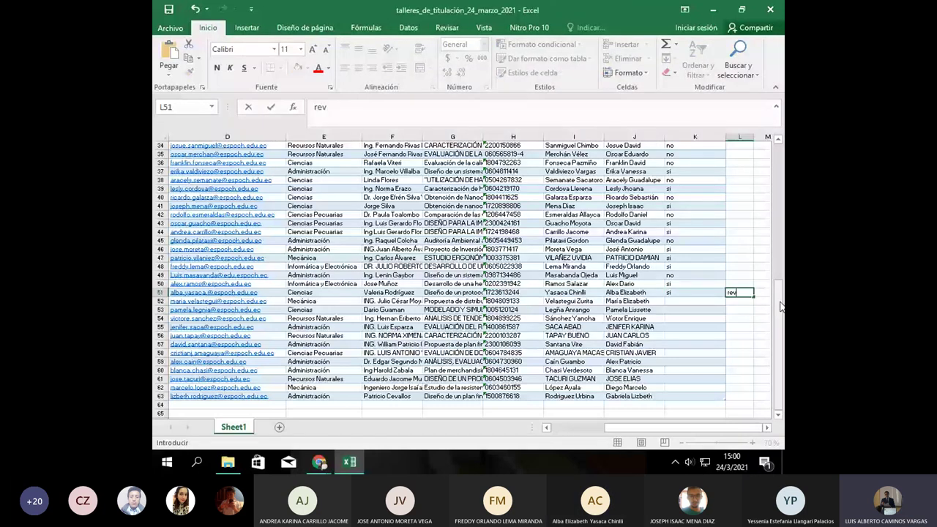
type("isado Luis")
key("Return")
key("Return")
key("Return")
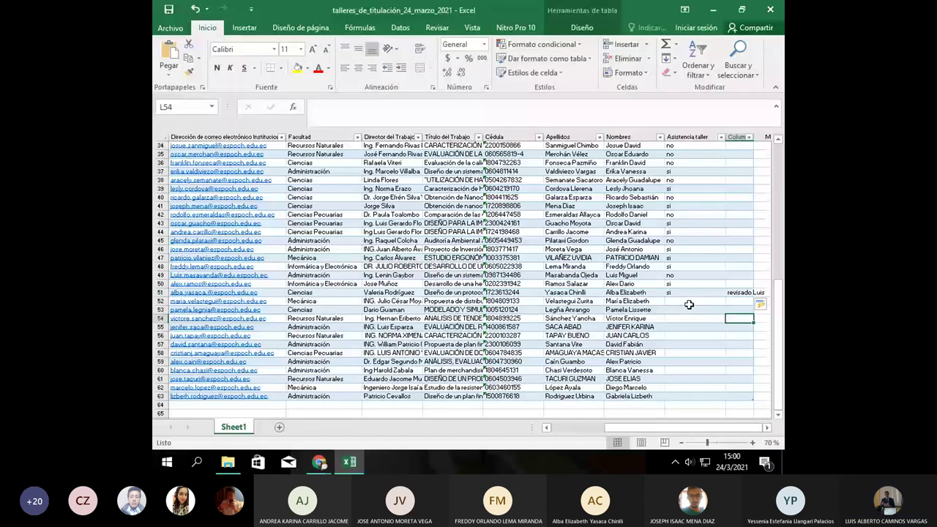
Enter no in K52 and si in K53
left_click(686, 303)
type("no")
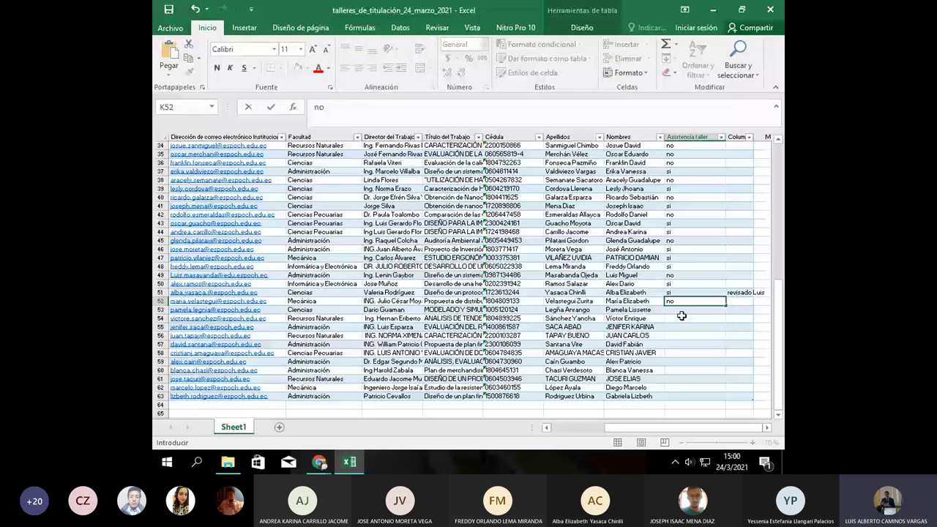
key("Return")
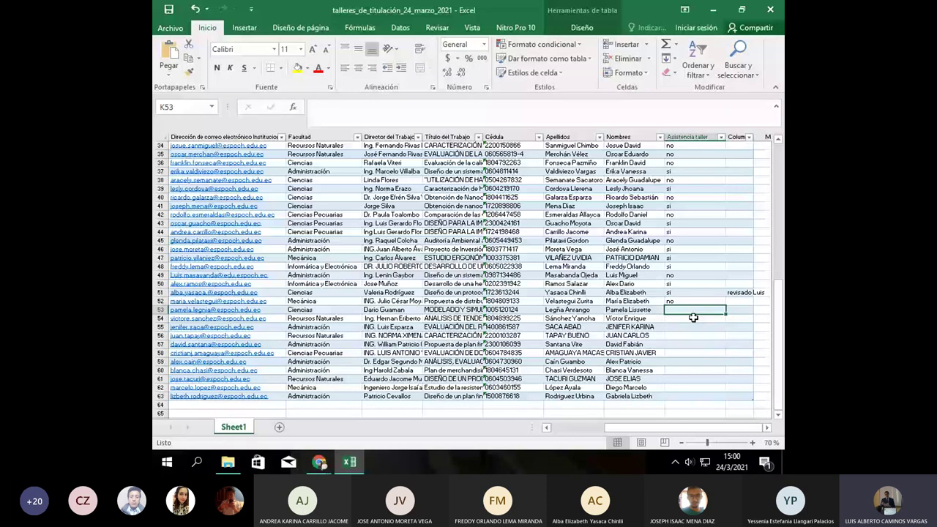
type("si")
key("Return")
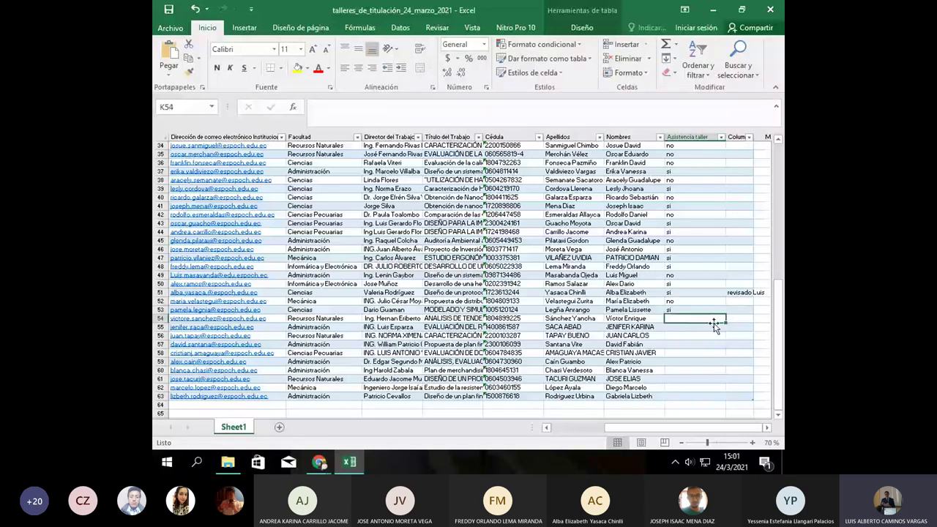
Enter si in attendance cells K54, K55 and K56
scroll(713, 325, "down", 1)
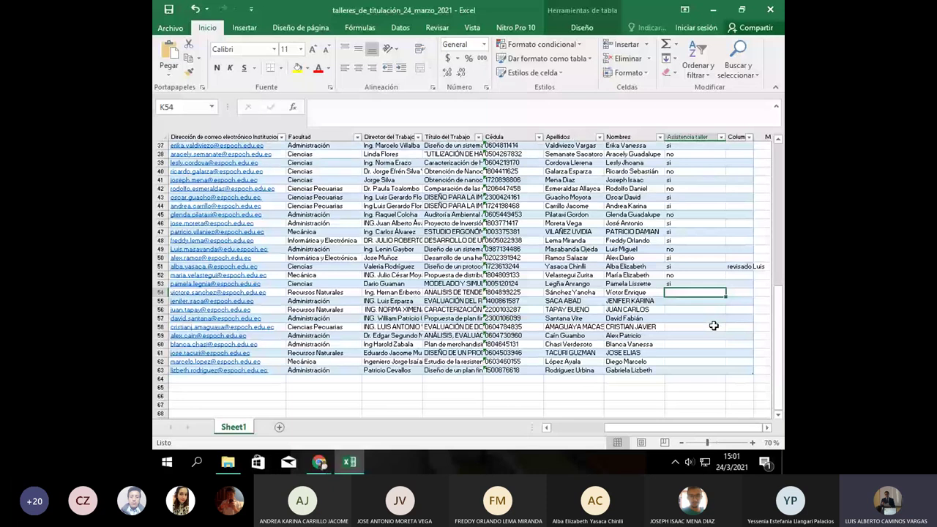
type("si")
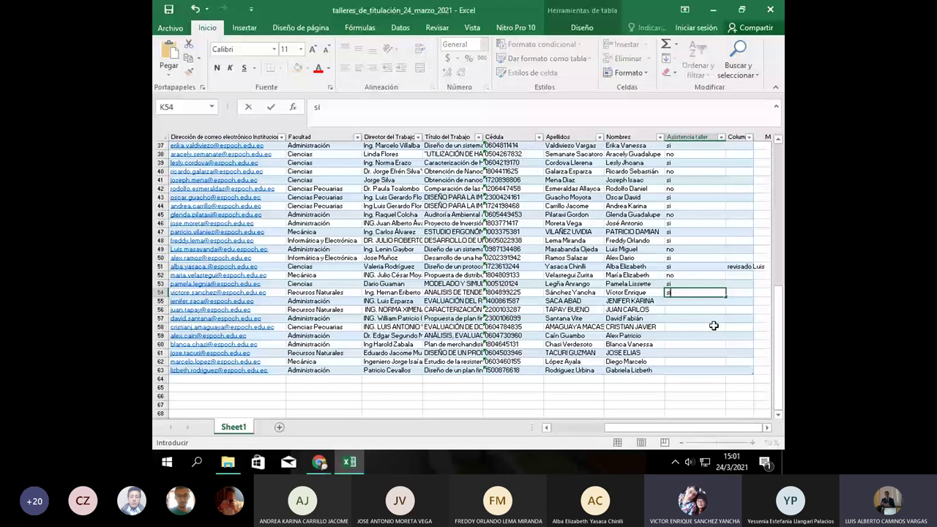
key("Return")
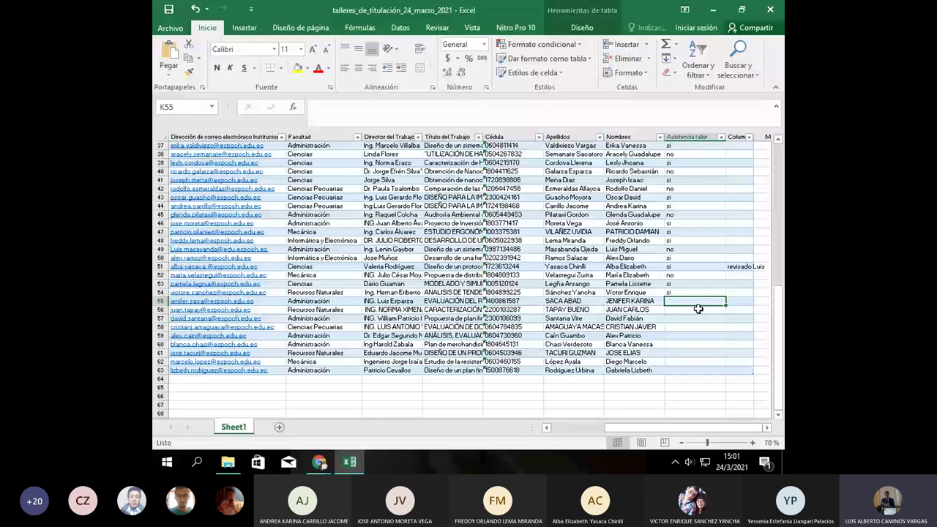
type("si")
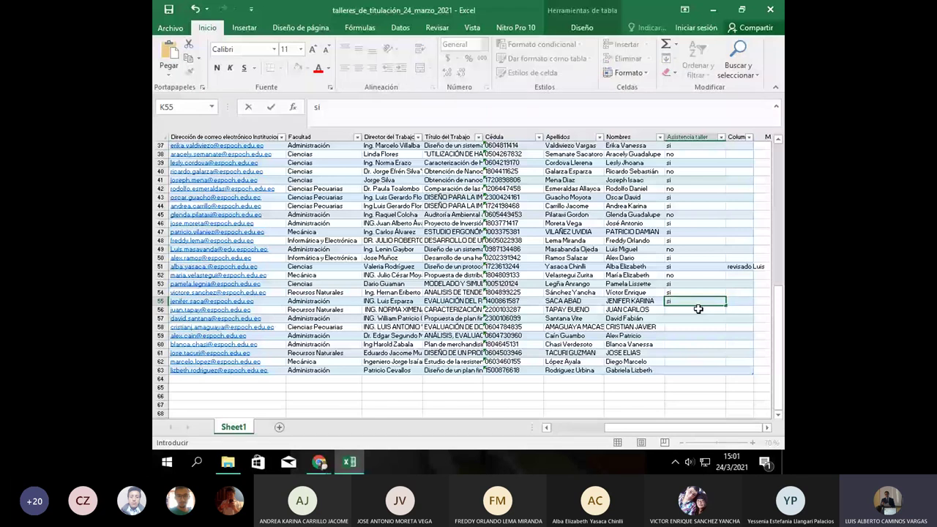
key("Return")
type("si")
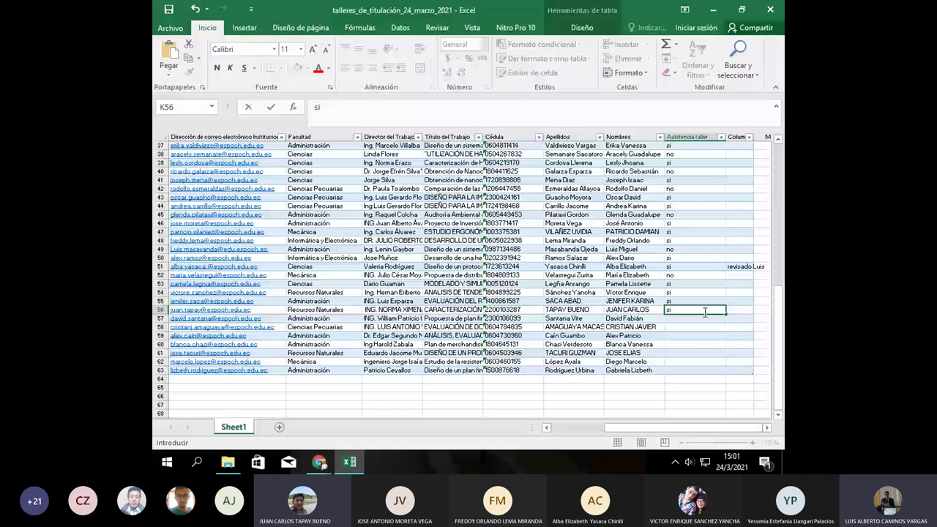
key("Return")
scroll(696, 320, "down", 2)
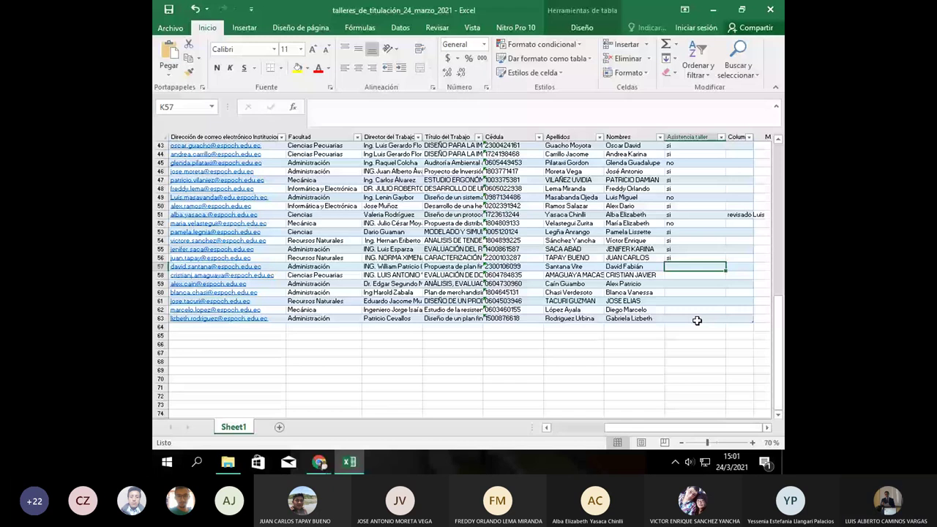
Enter no in attendance cells K57, K58 and K59
type("no")
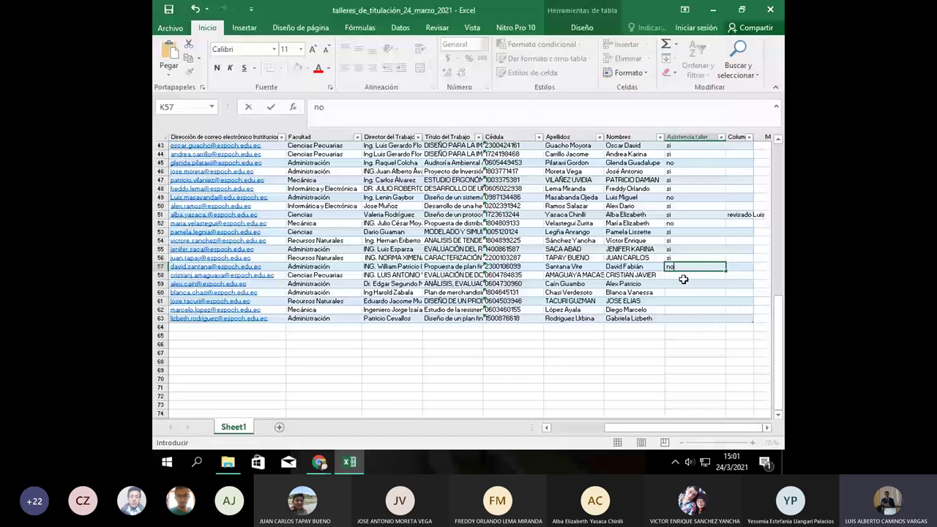
key("Return")
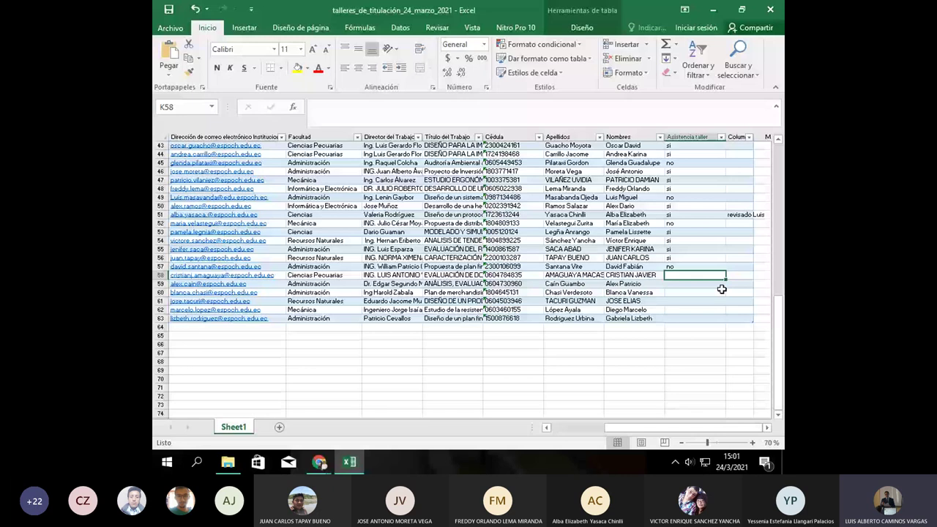
type("no")
key("Return")
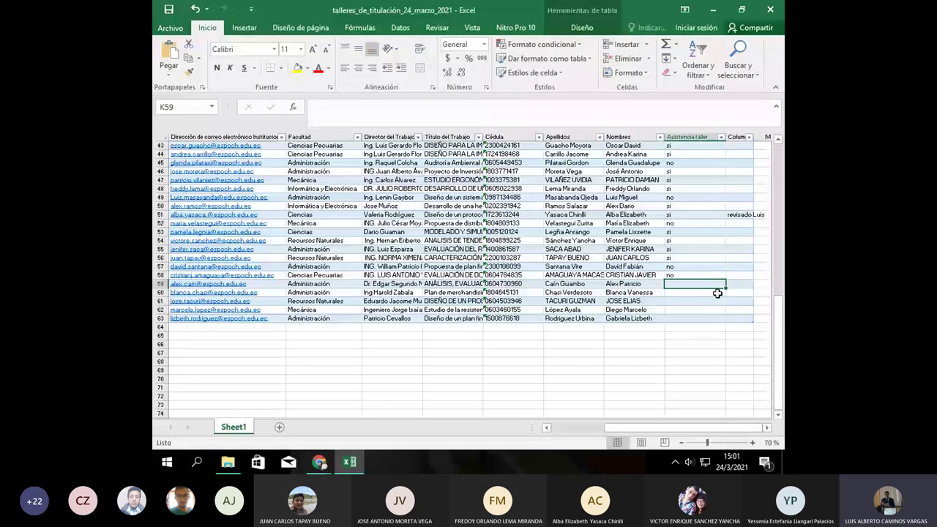
type("no")
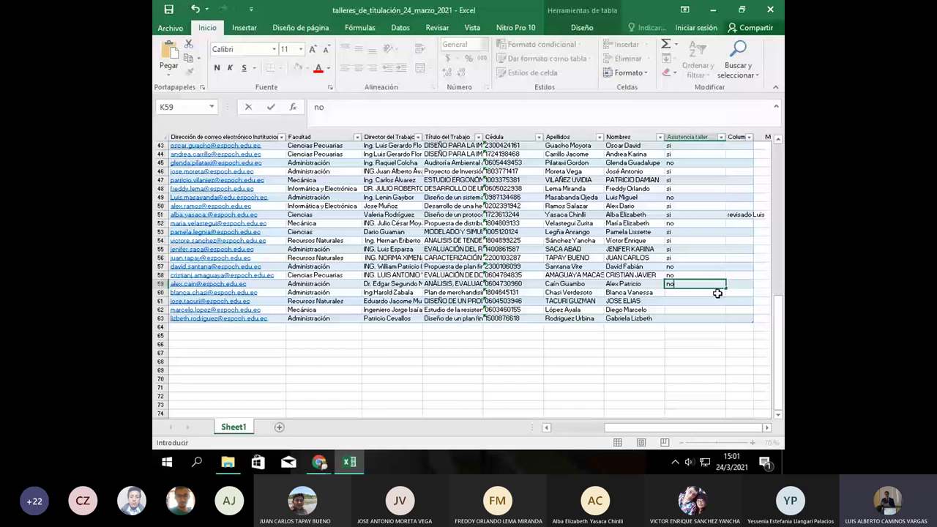
key("Return")
key("Return")
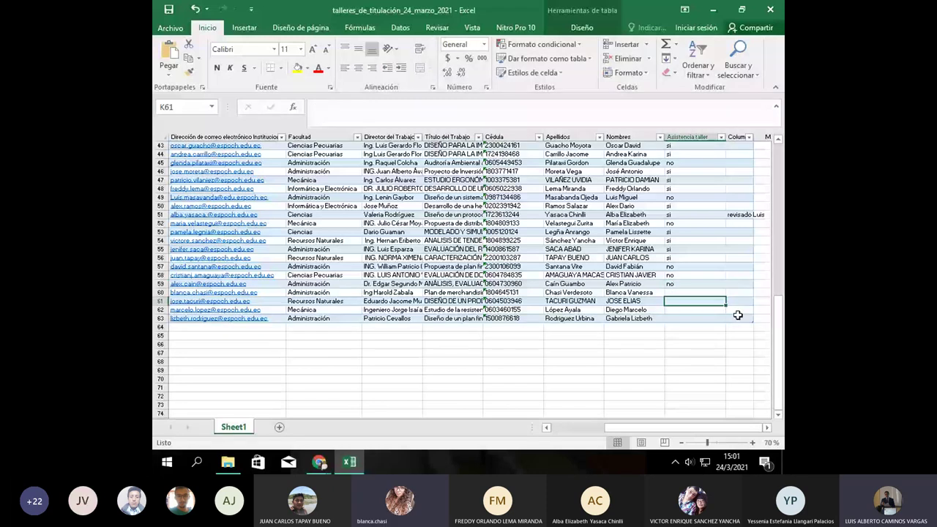
Mark K60 as si, then enter no in K61 and K62
left_click(688, 293)
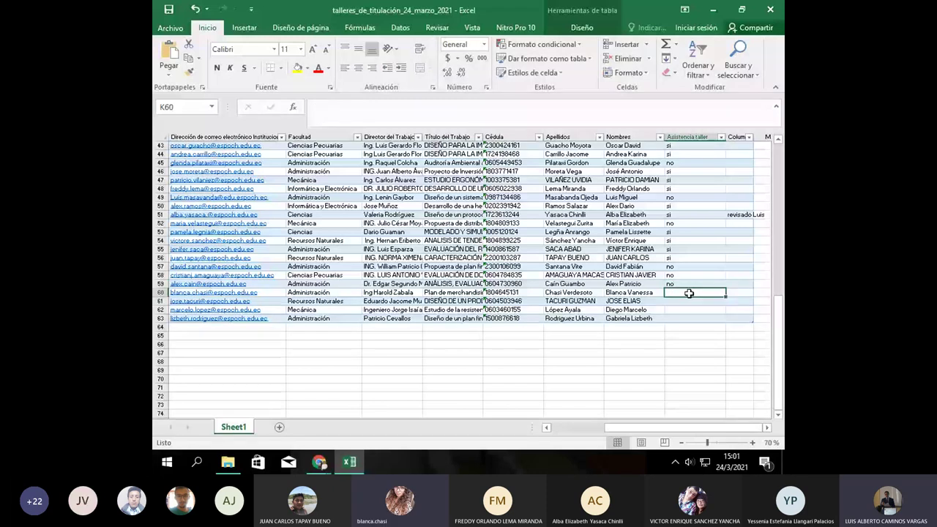
type("si")
left_click(707, 302)
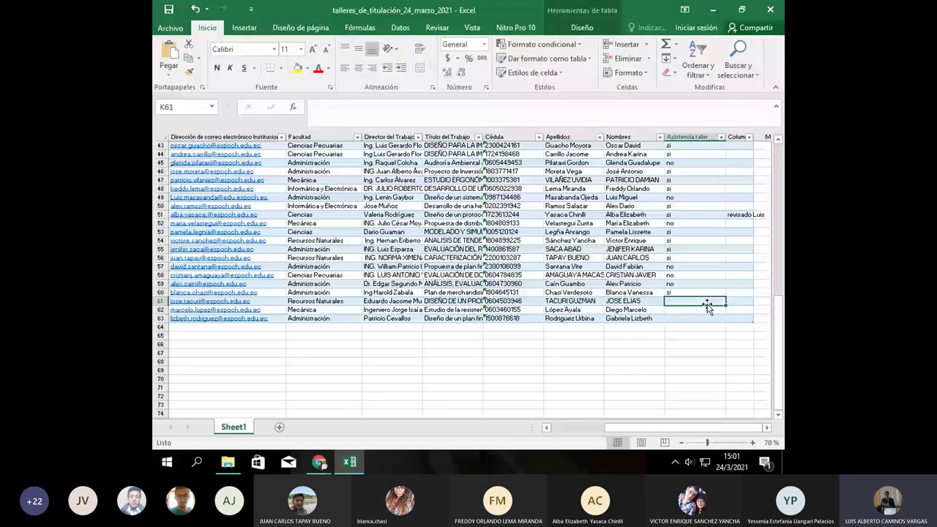
type("no")
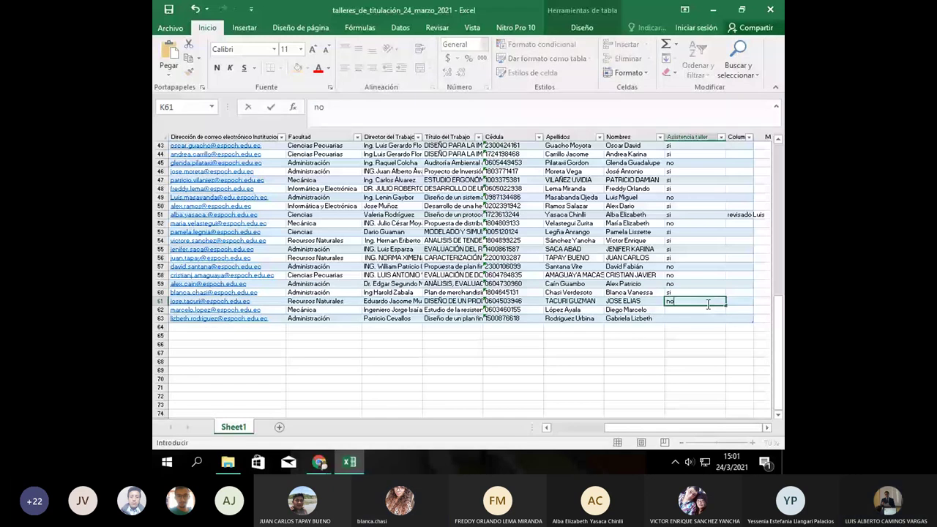
key("Return")
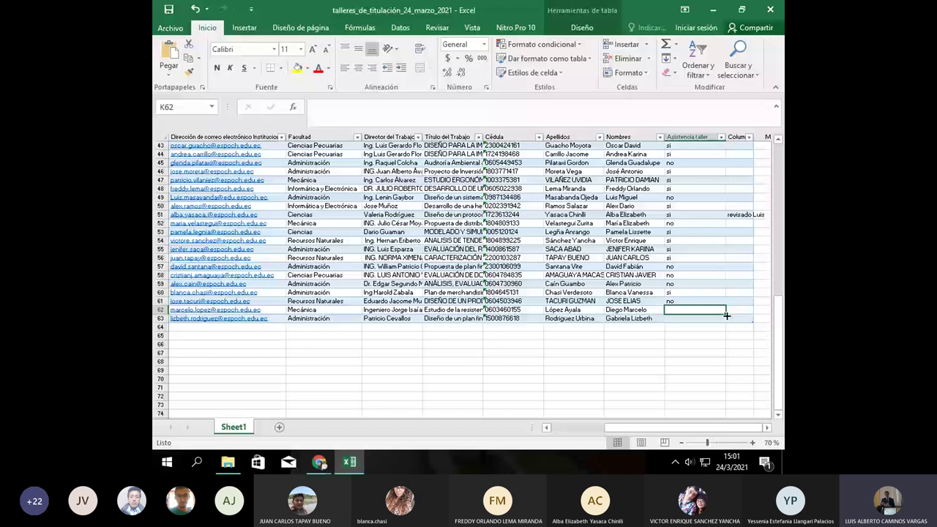
type("no")
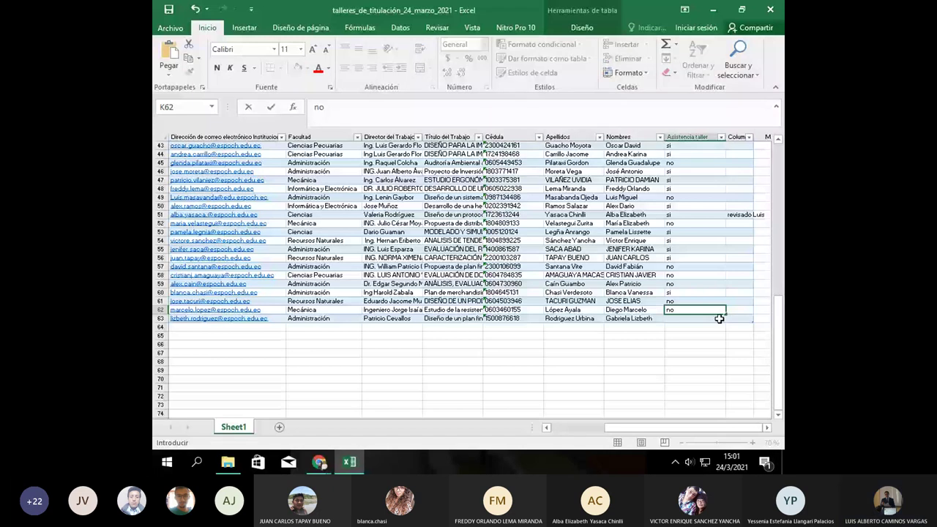
key("Return")
Commit no as row 63's attendance and scroll back over the earlier si/no entries
type("no")
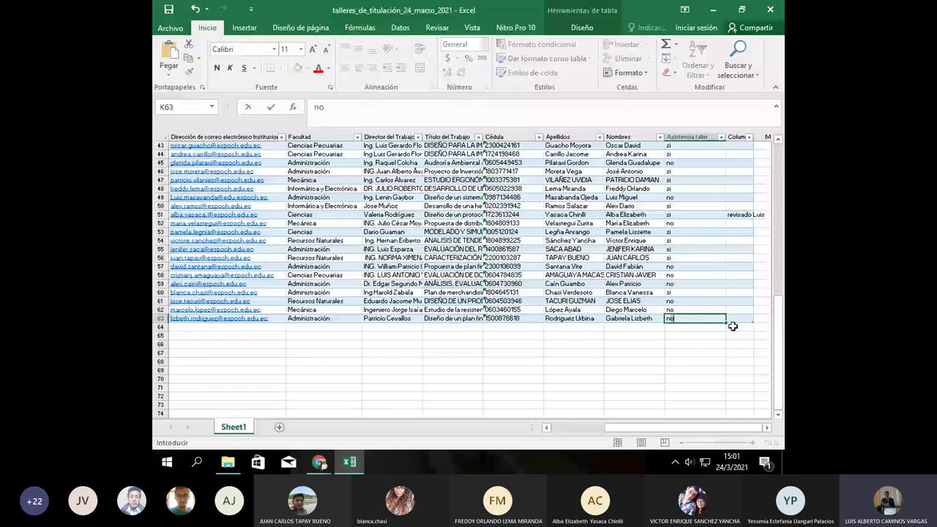
left_click(691, 344)
scroll(691, 344, "up", 5)
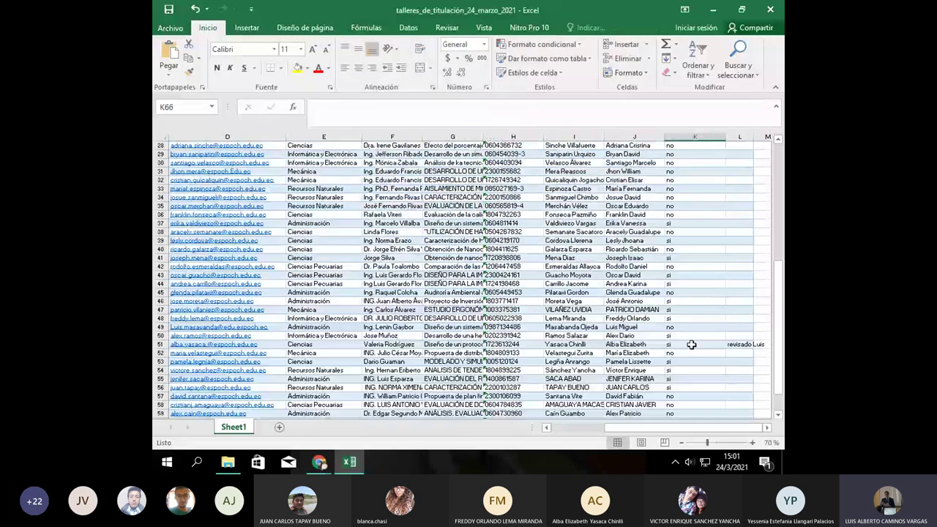
scroll(691, 344, "up", 8)
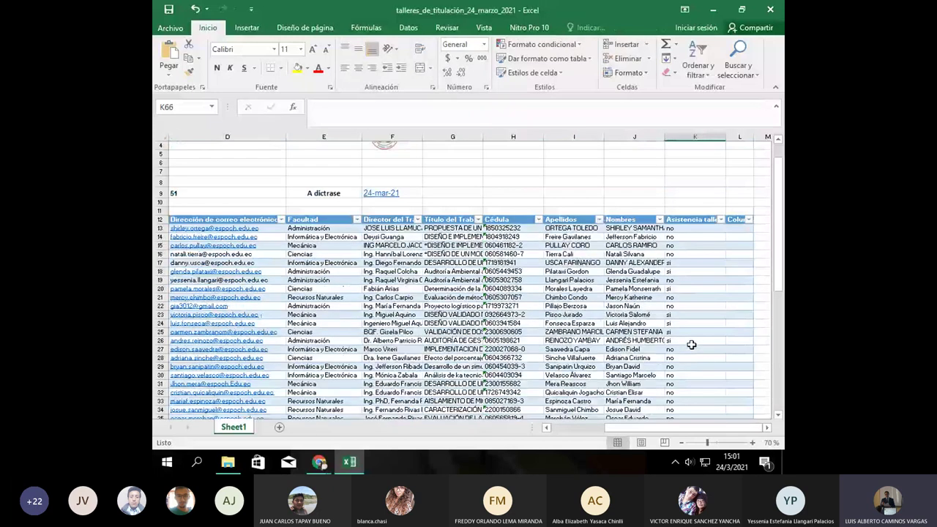
scroll(691, 344, "down", 5)
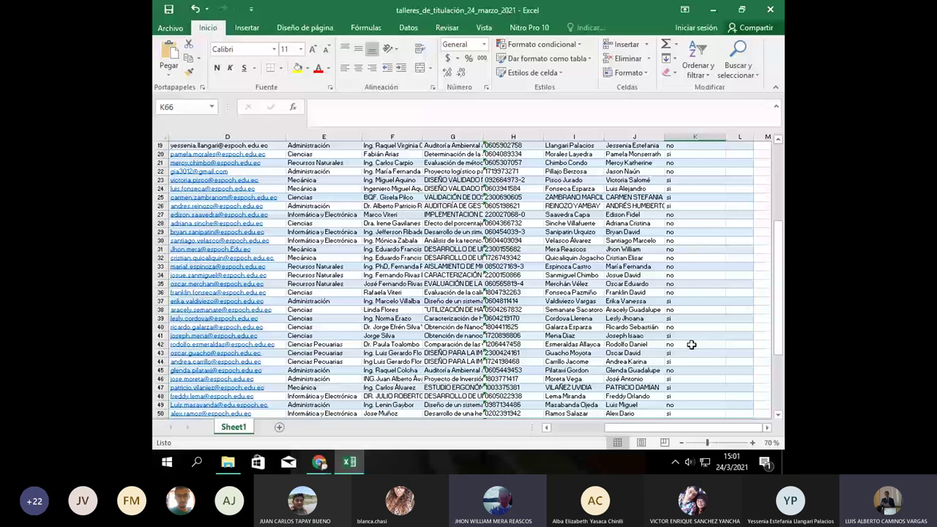
scroll(691, 344, "up", 3)
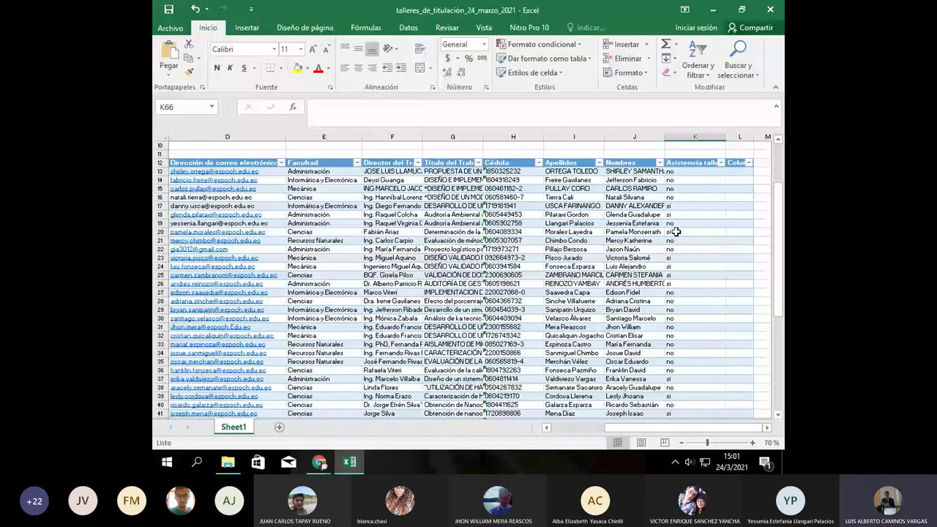
scroll(669, 264, "down", 1)
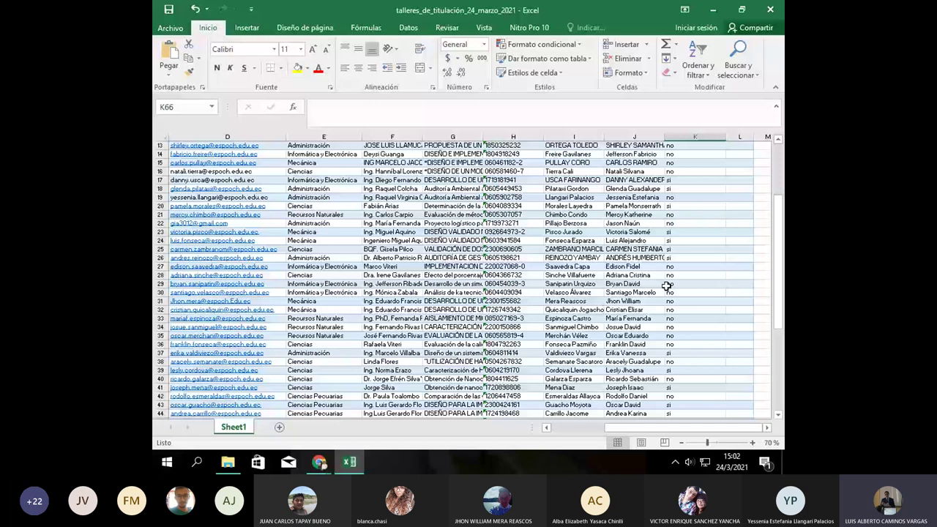
scroll(668, 286, "down", 2)
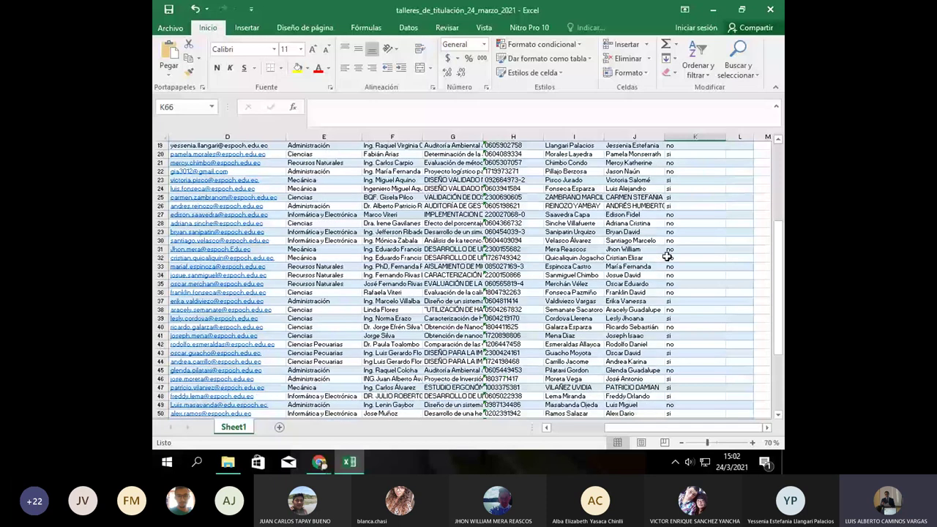
Change the attendance of rows 31 and 21 to si
left_click(668, 251)
type("si")
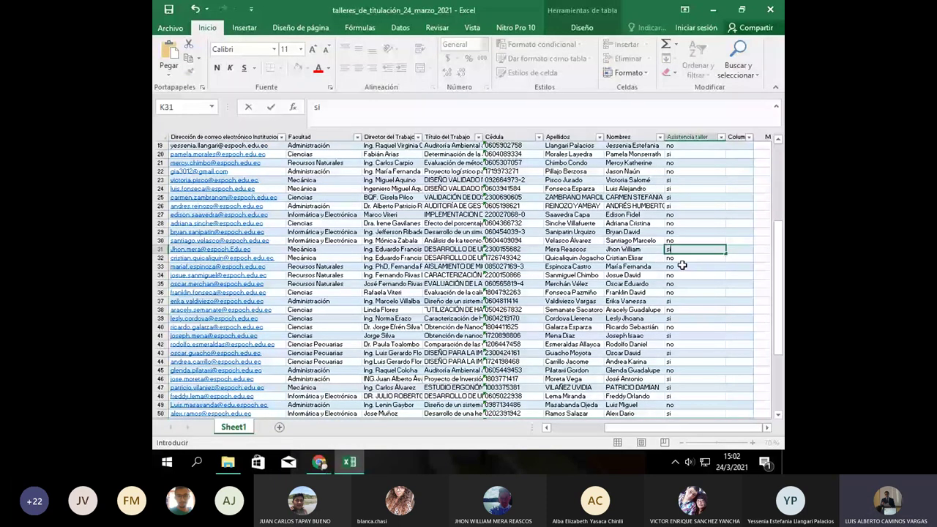
left_click(680, 274)
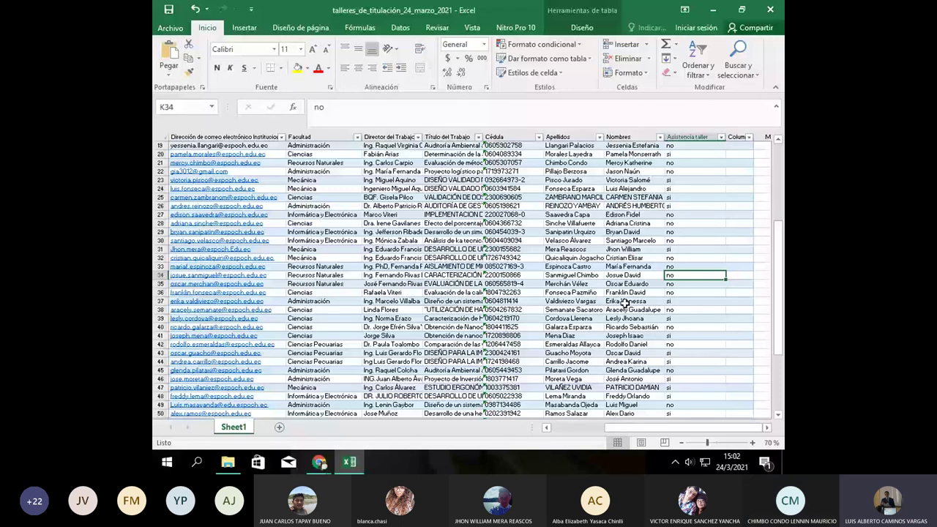
scroll(625, 303, "up", 3)
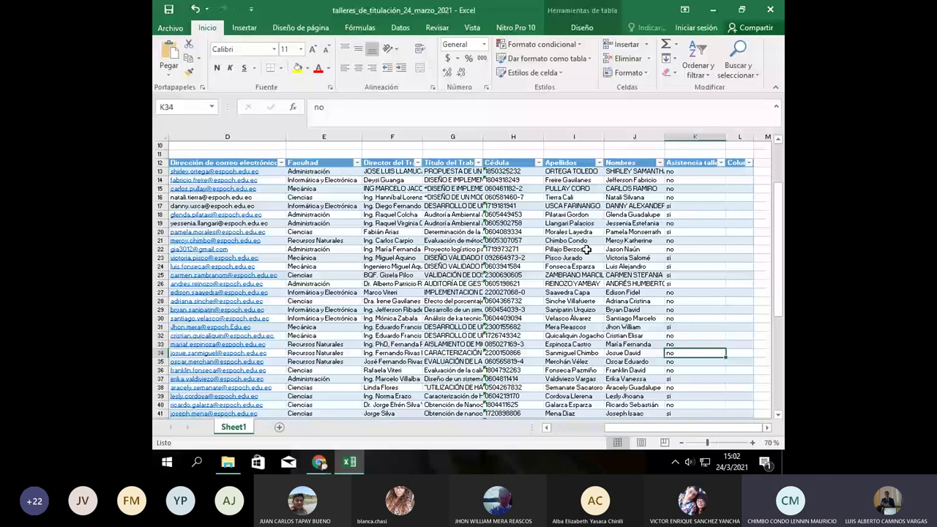
left_click(671, 242)
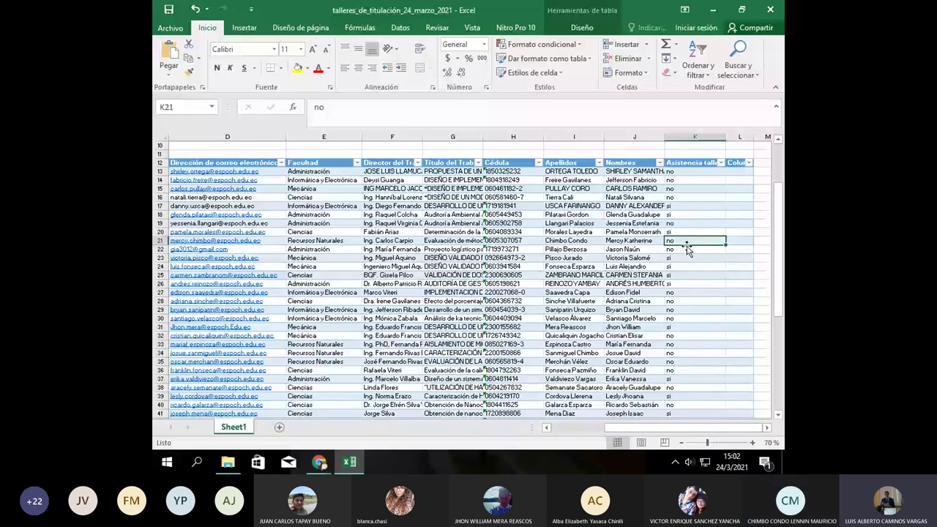
type("si")
left_click(679, 259)
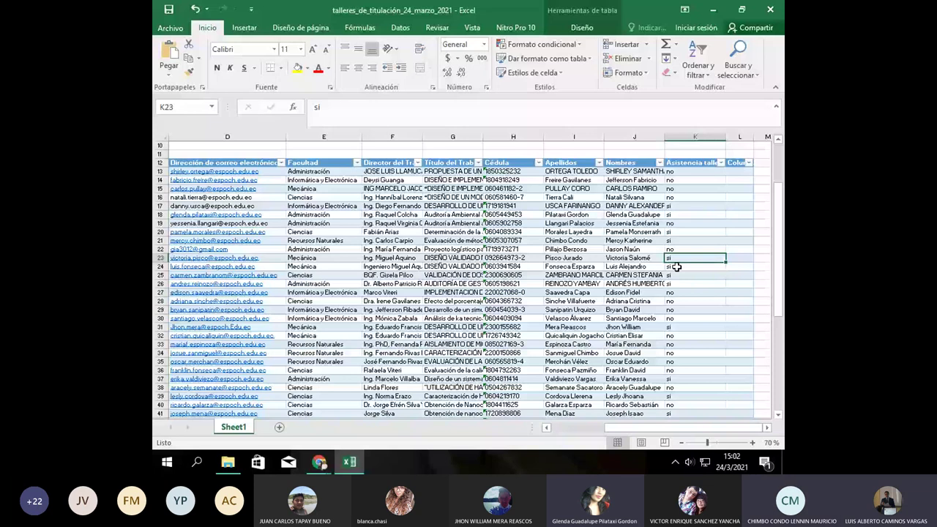
Change row 22's attendance to si and save the workbook
left_click(688, 462)
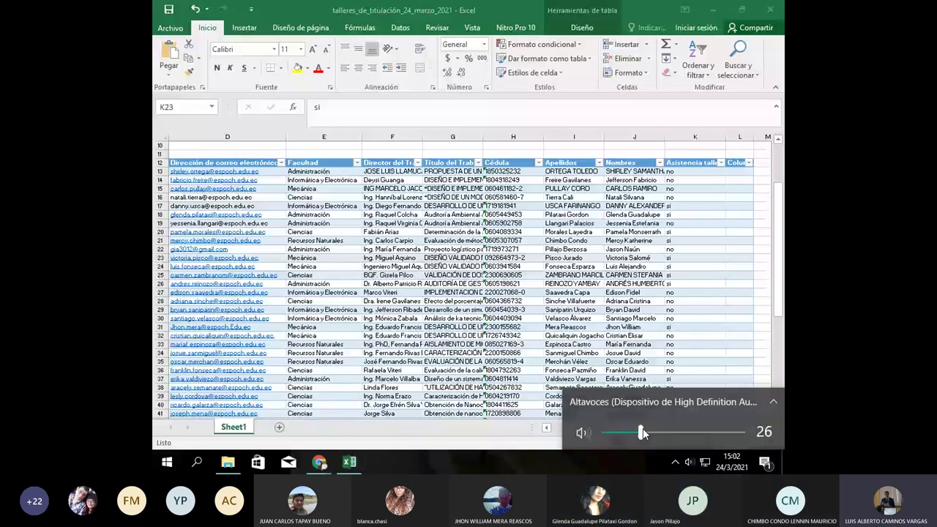
left_click(683, 335)
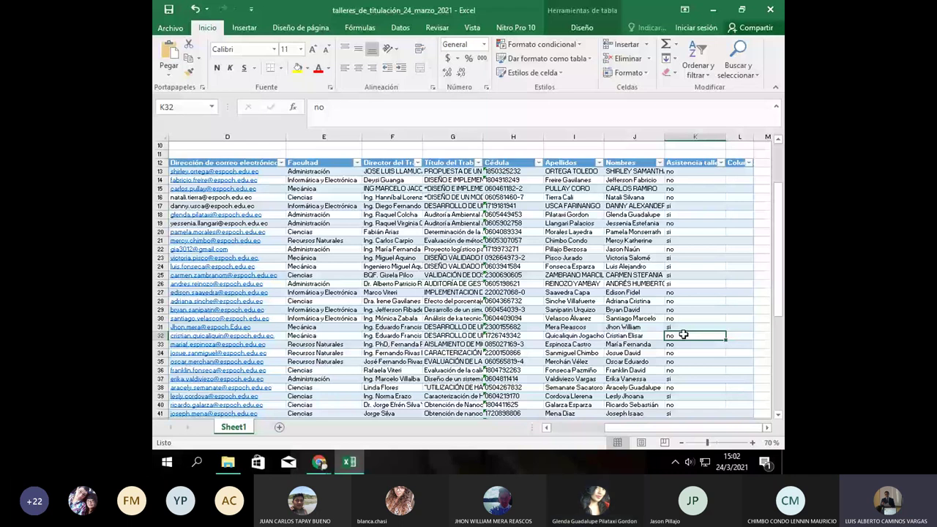
left_click(669, 217)
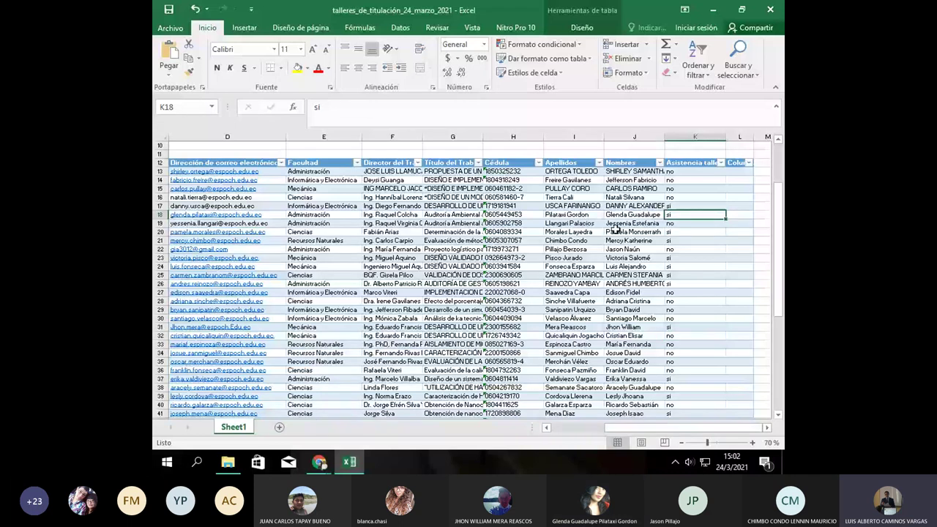
left_click(616, 230)
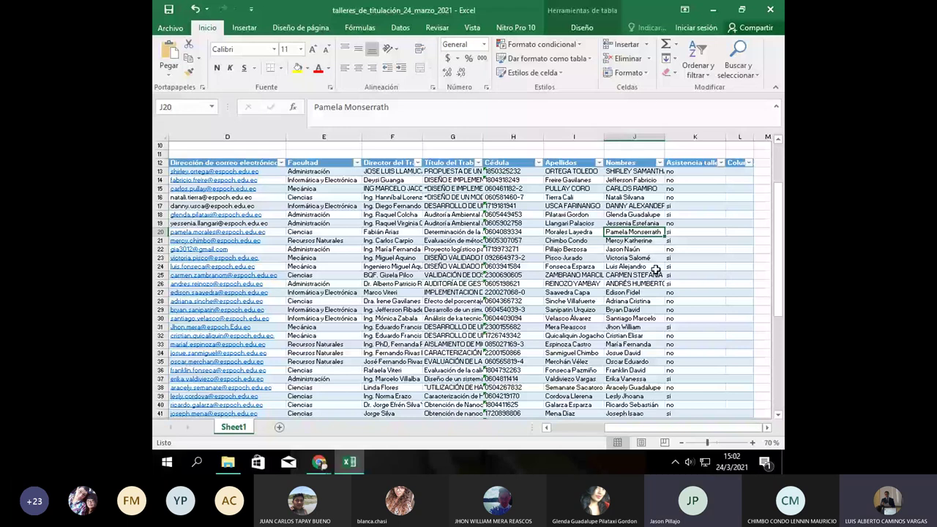
key("Right")
key("Down")
key("Down")
type("si")
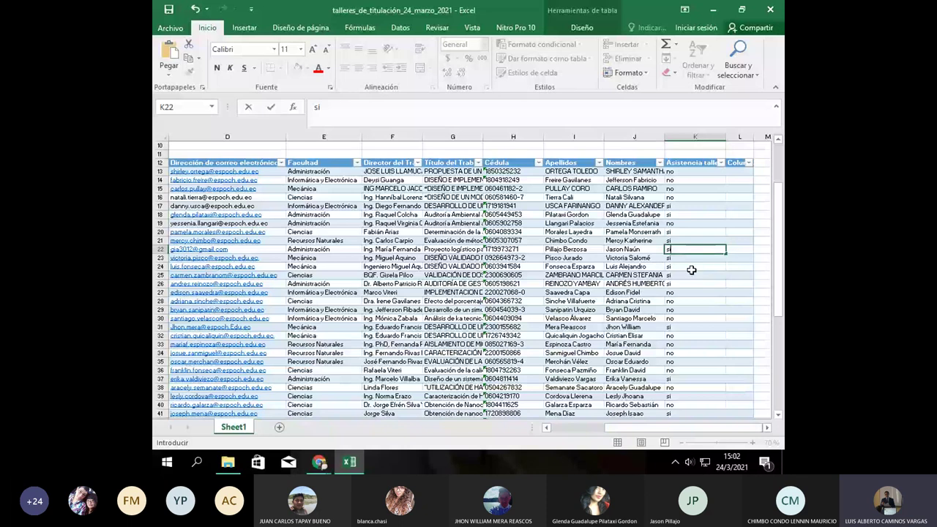
key("Down")
key("Down")
left_click(169, 9)
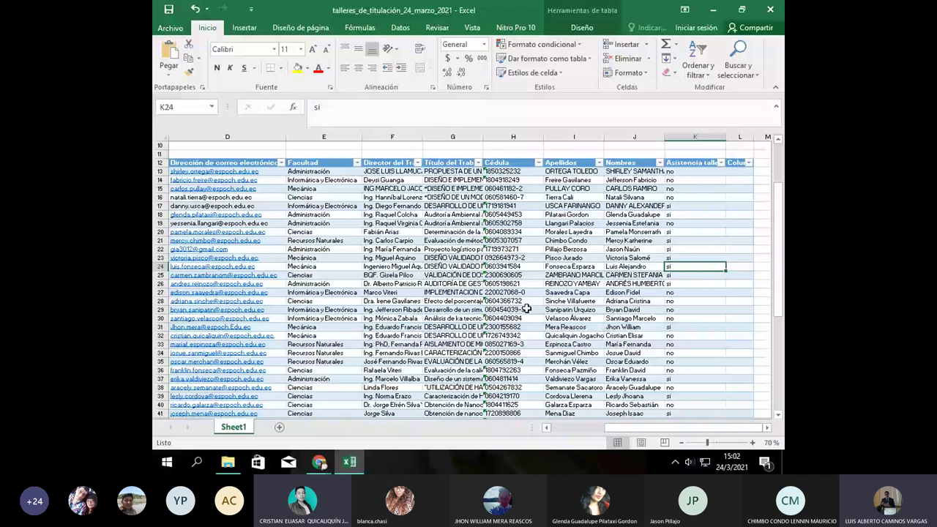
Set row 40's attendance to si and review the column
scroll(526, 309, "down", 2)
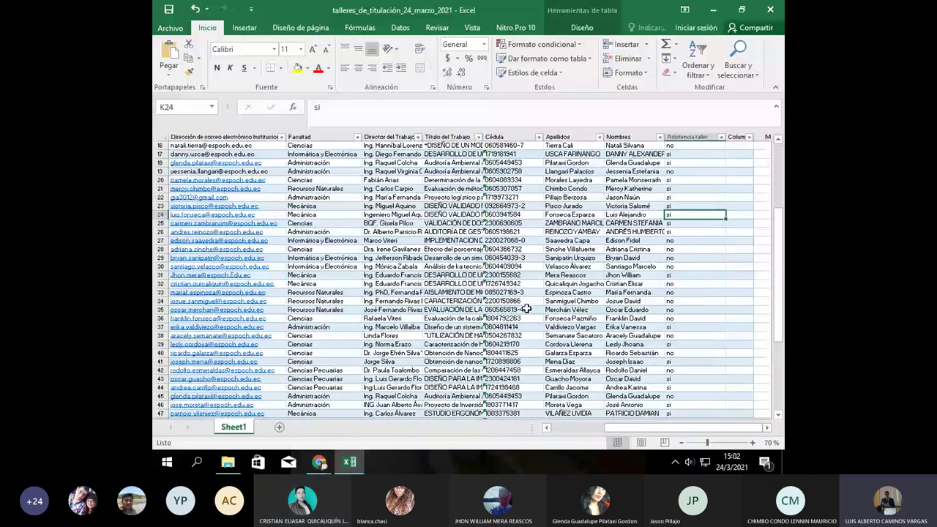
left_click(667, 286)
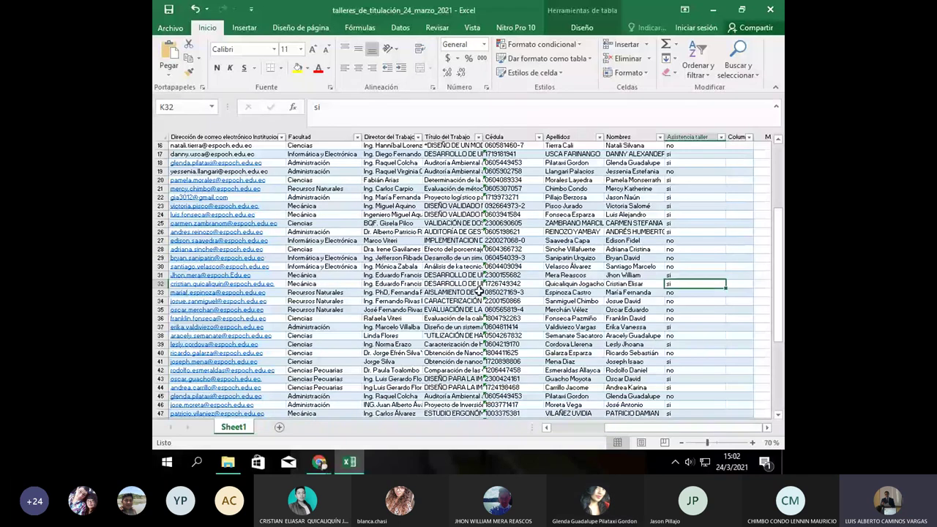
scroll(614, 286, "up", 1)
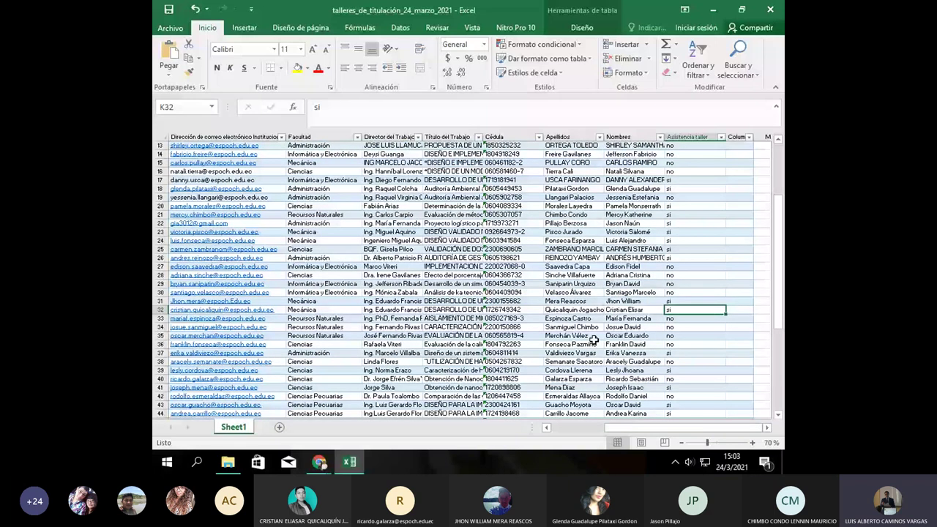
left_click(665, 379)
type("si")
left_click(688, 397)
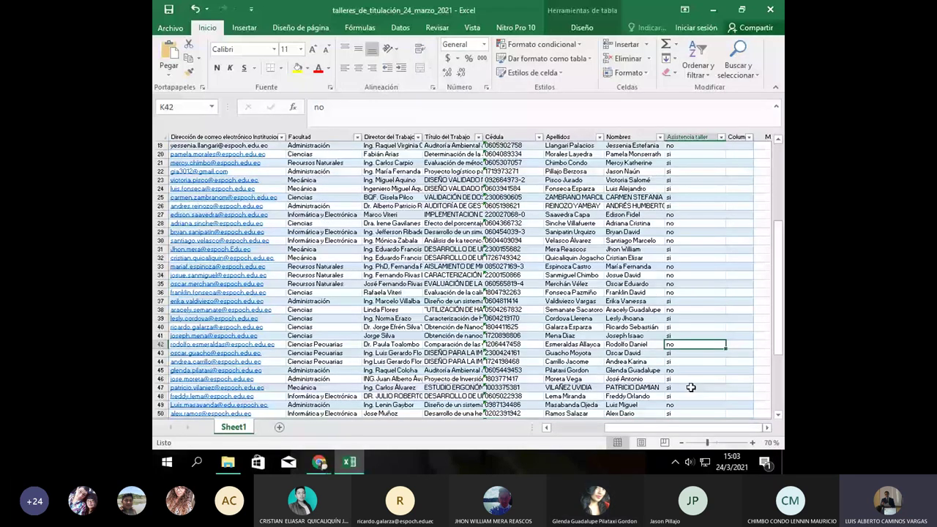
scroll(689, 391, "down", 3)
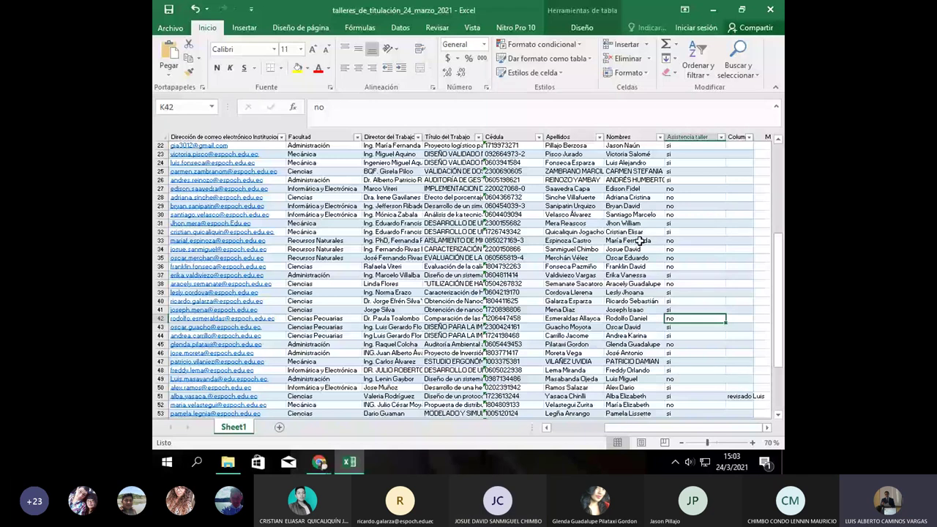
scroll(639, 241, "down", 2)
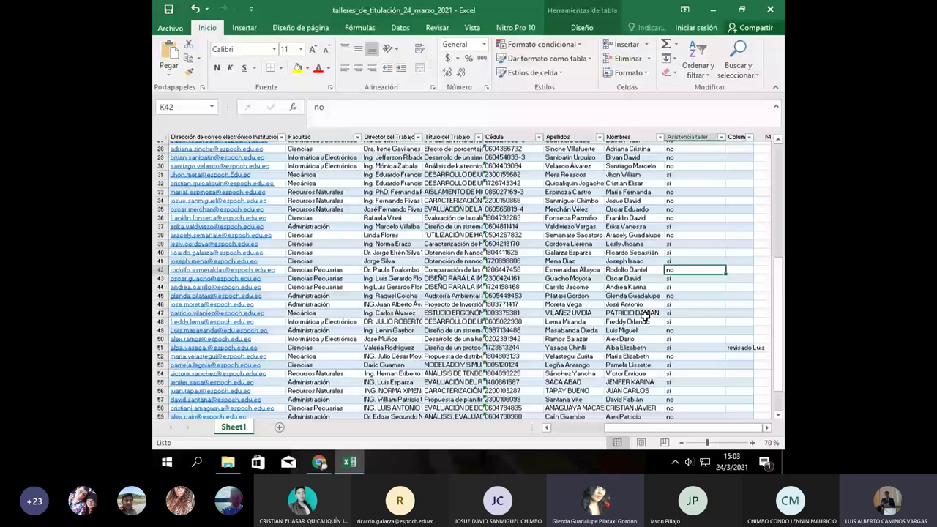
scroll(644, 316, "down", 2)
scroll(644, 315, "up", 2)
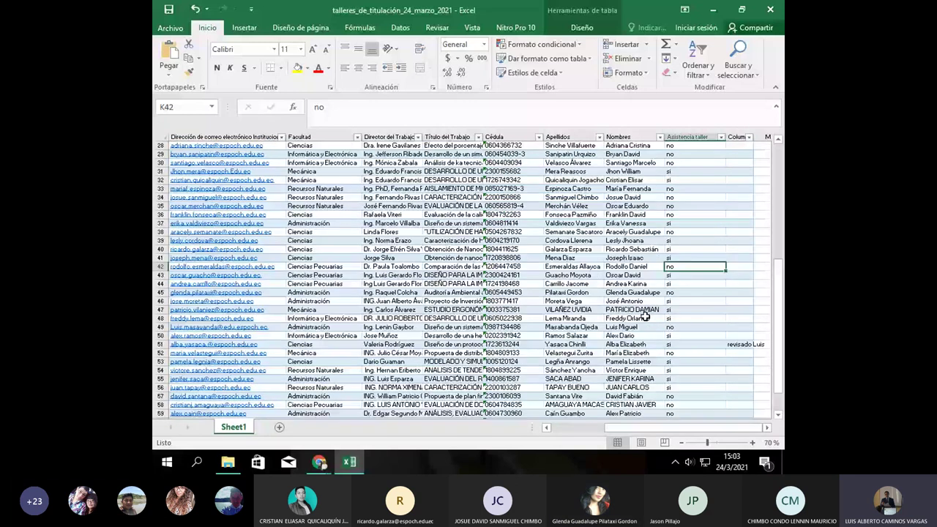
scroll(644, 316, "up", 1)
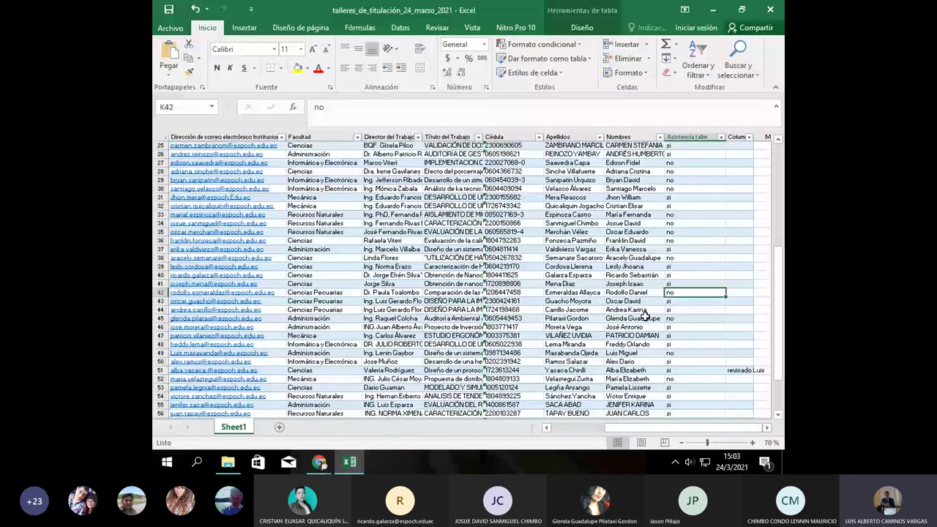
Set row 34's attendance to si, then enter sii in row 19's attendance cell
left_click(693, 222)
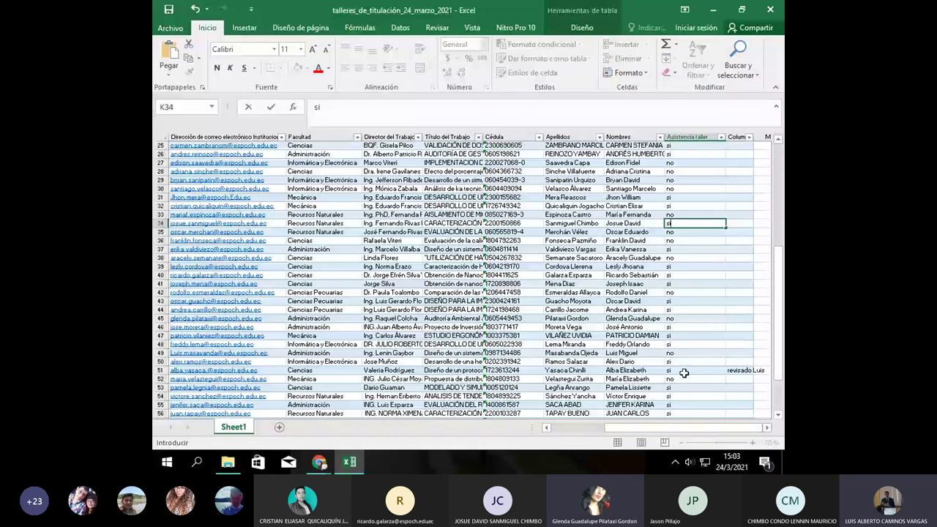
type("si")
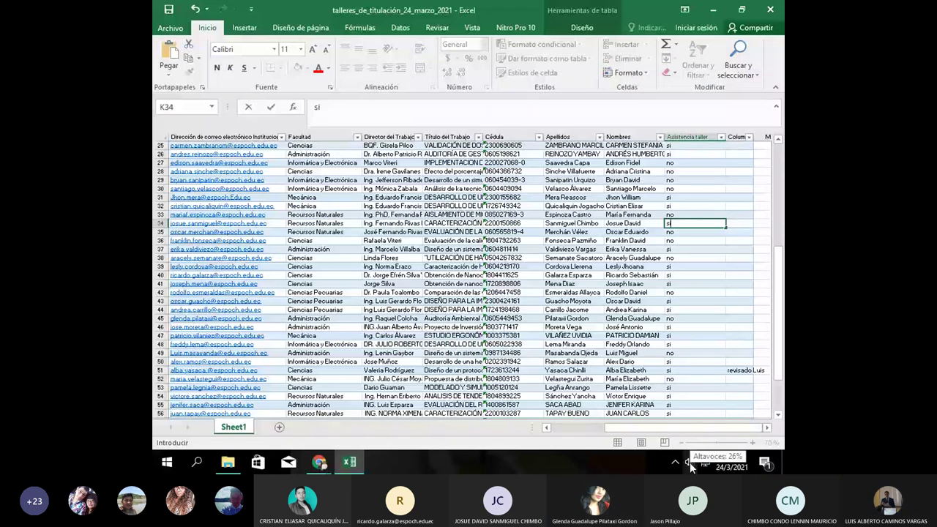
left_click(659, 313)
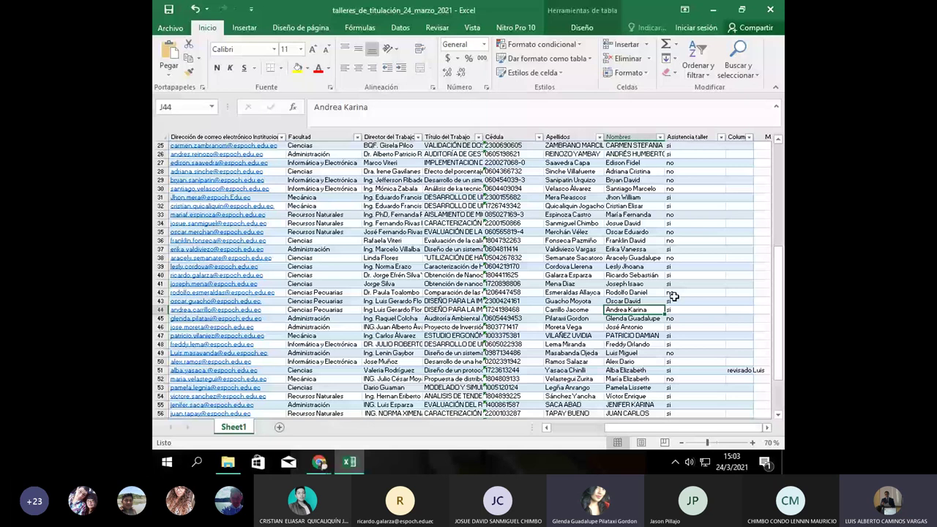
scroll(673, 295, "up", 4)
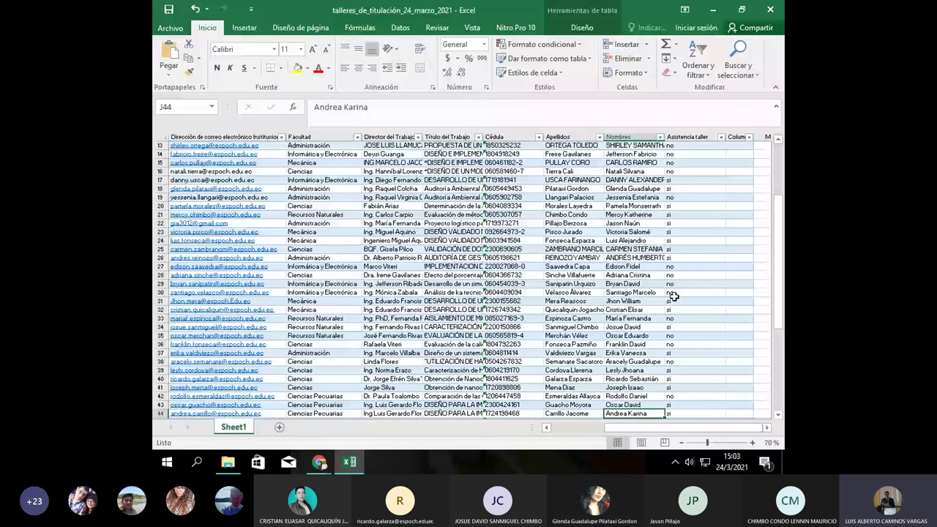
left_click(695, 197)
type("sii")
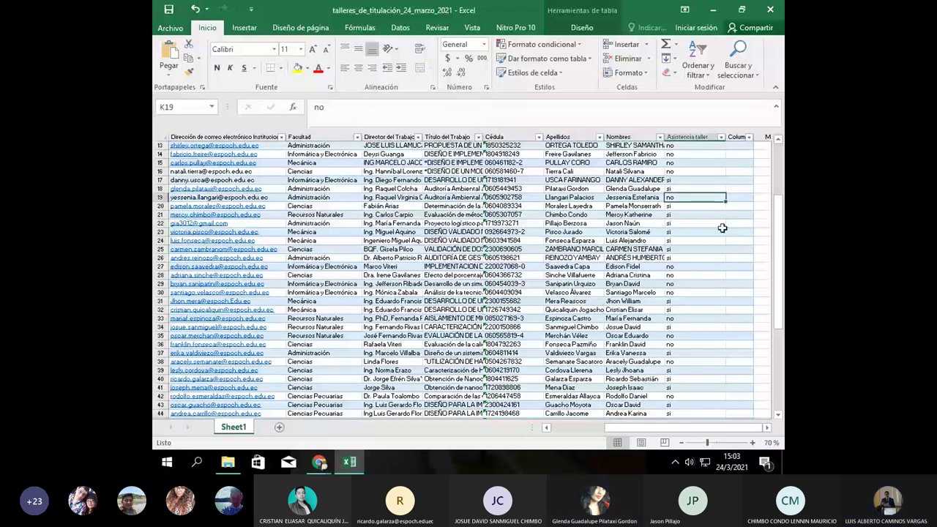
left_click(615, 295)
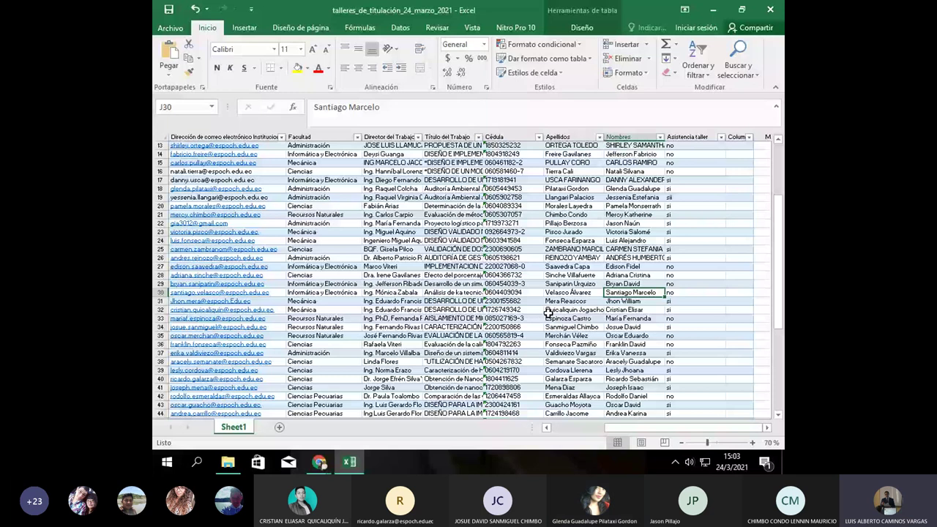
Change row 29's attendance from no to si and check row 42's Cédula
scroll(549, 314, "down", 9)
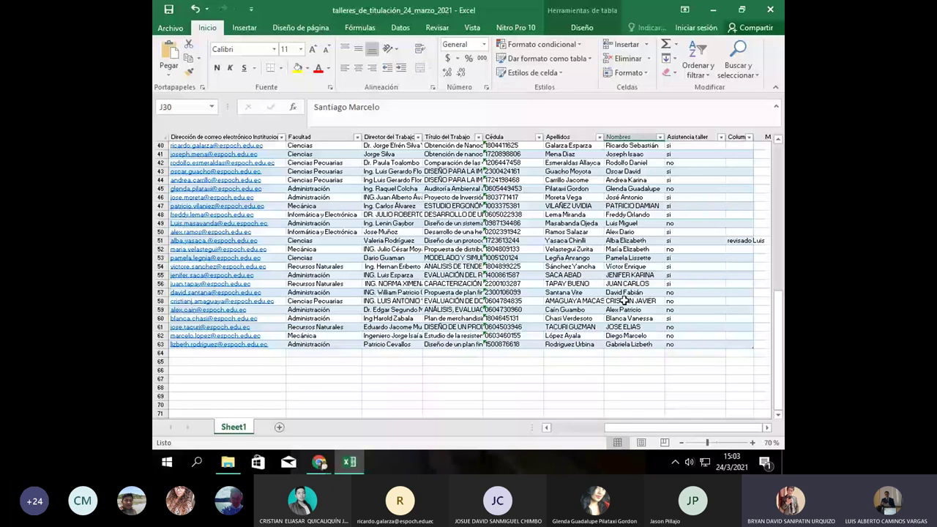
scroll(624, 300, "up", 3)
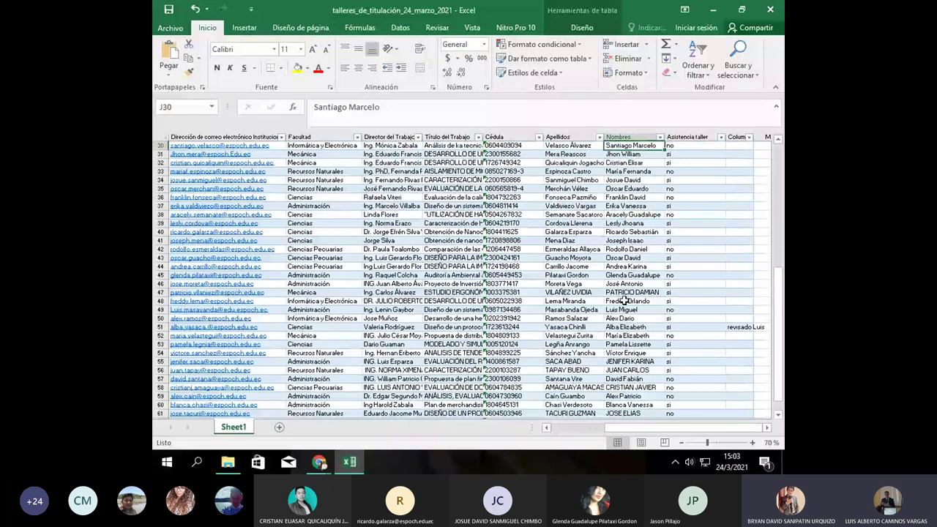
scroll(624, 300, "up", 1)
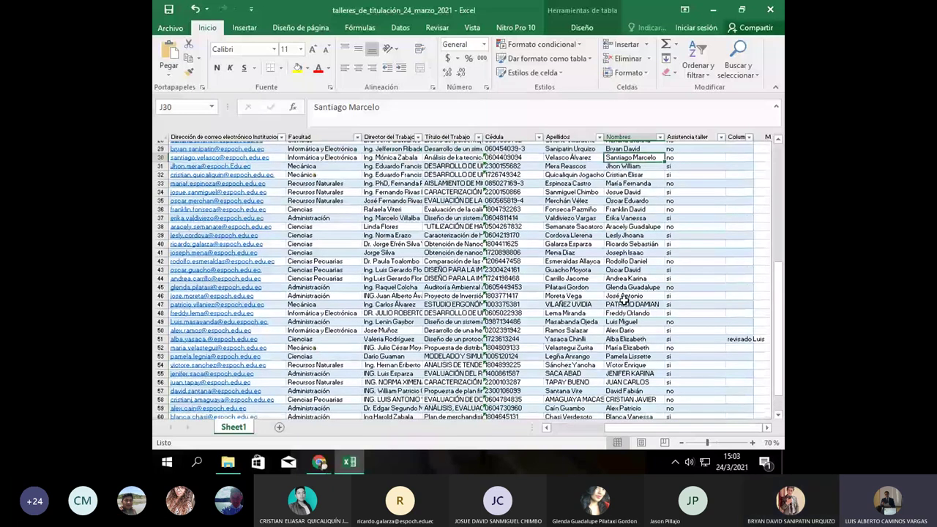
scroll(624, 300, "up", 3)
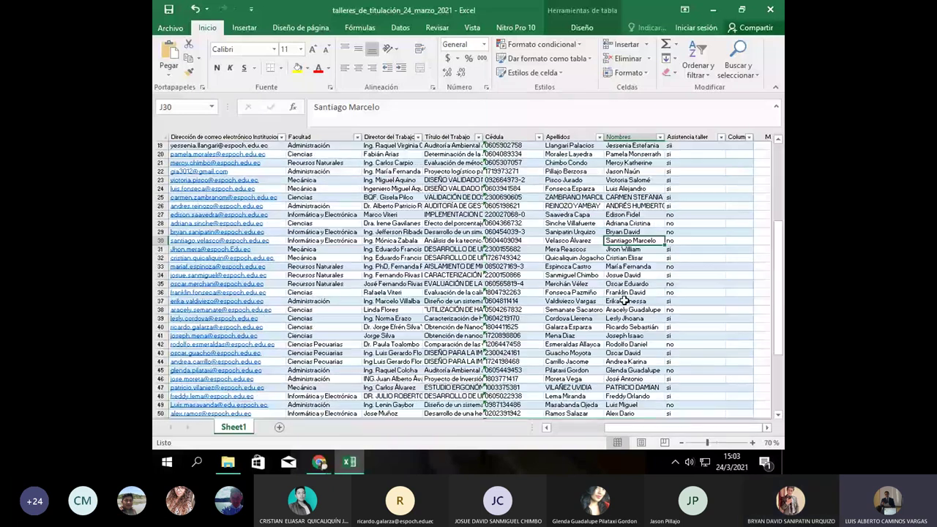
left_click(692, 232)
type("si")
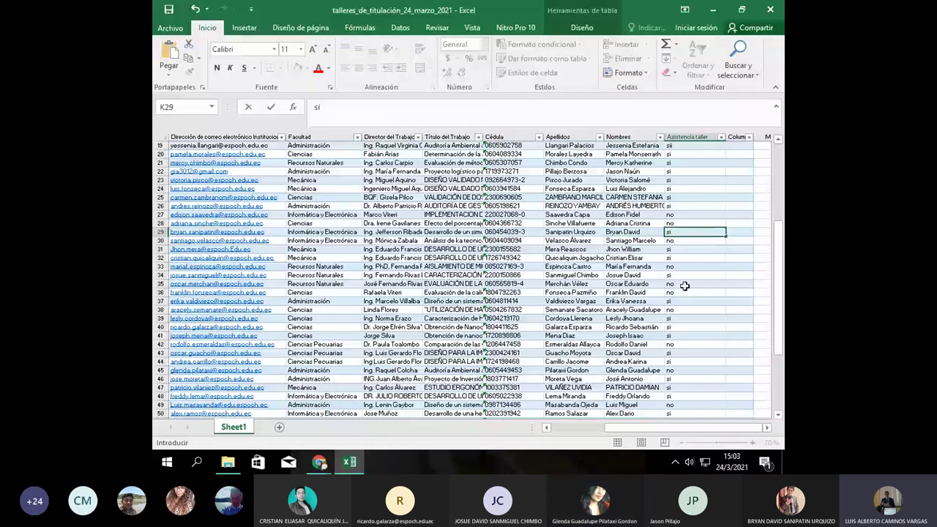
left_click(684, 284)
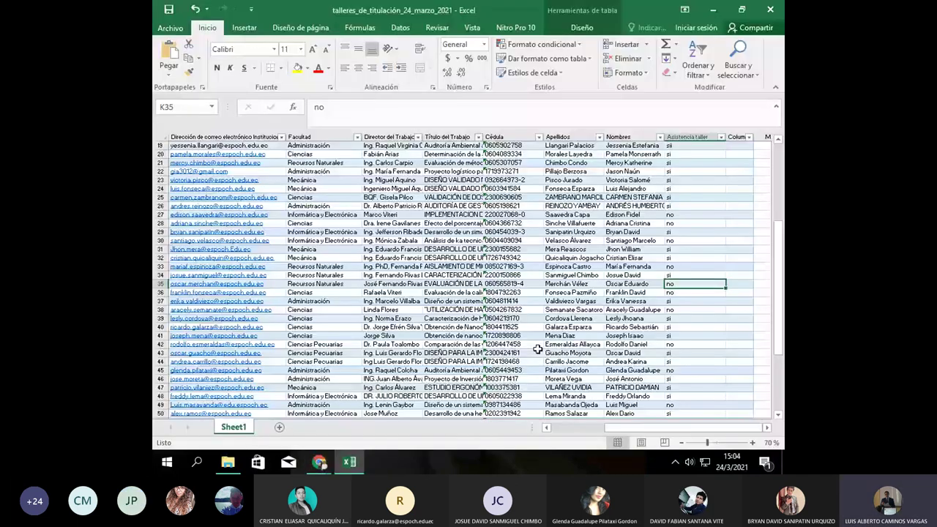
left_click(538, 346)
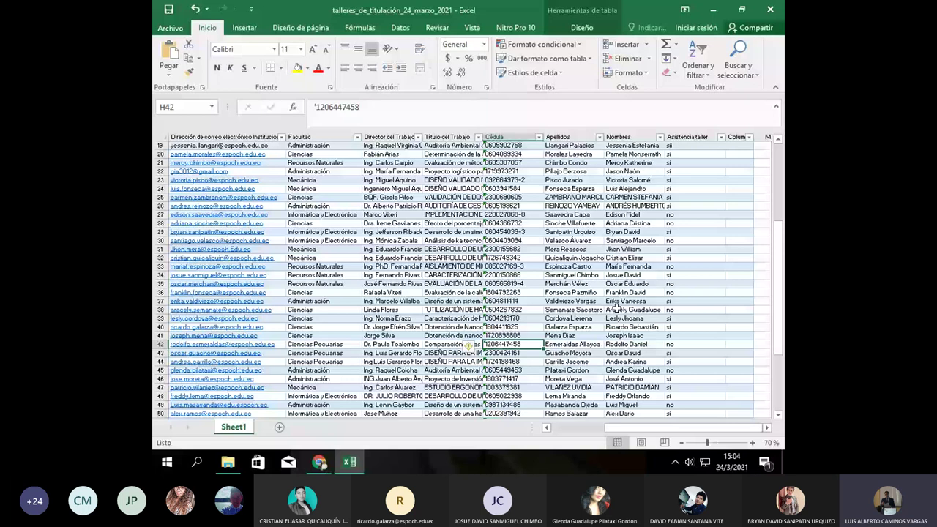
scroll(617, 308, "down", 6)
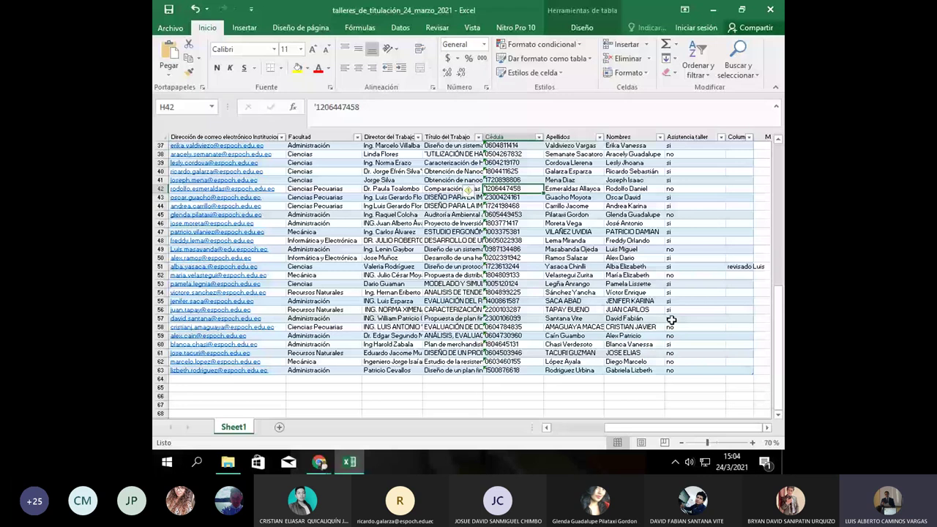
Mark rows 57 and 58 as si in Asistencia taller, checking the students' names
left_click(671, 319)
type("si")
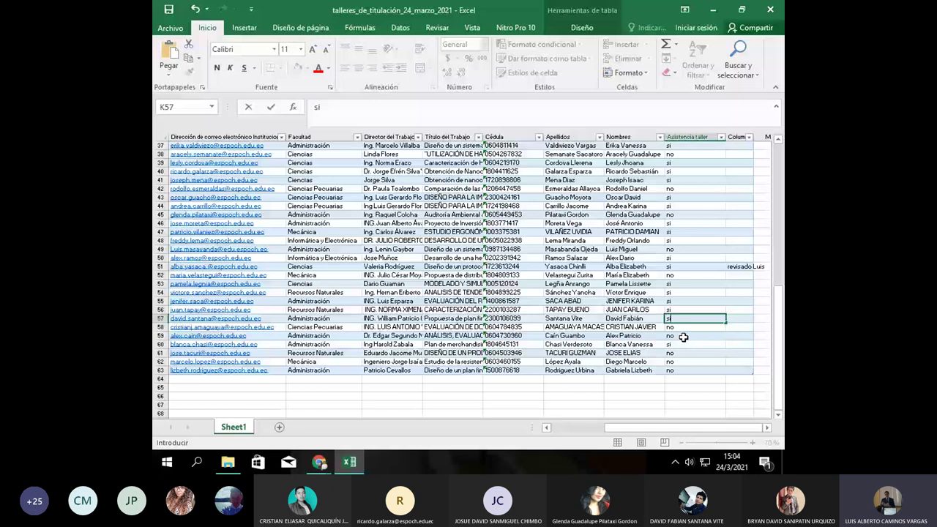
left_click(683, 337)
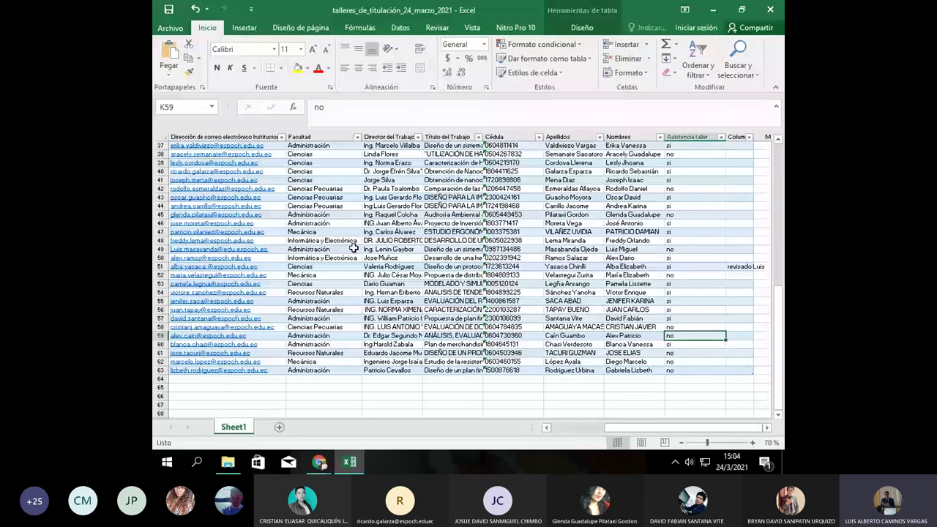
left_click(555, 317)
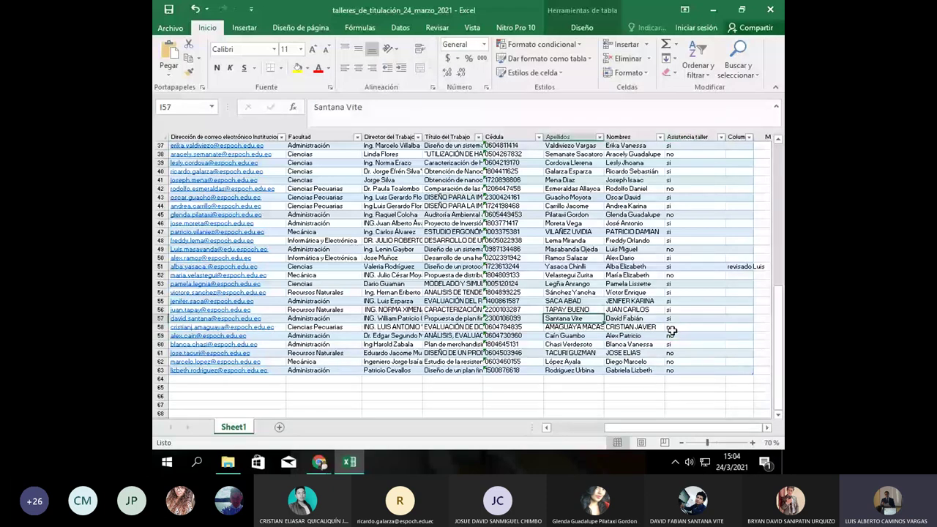
left_click(671, 327)
type("si")
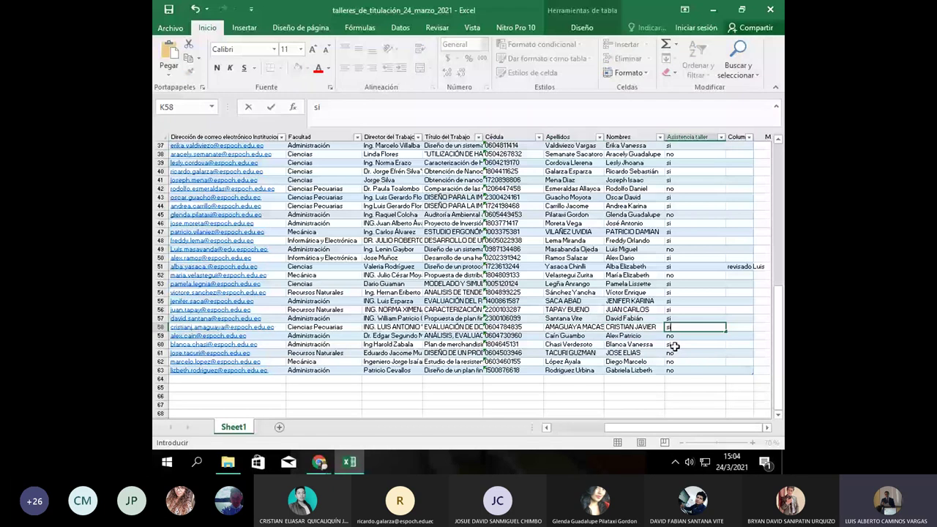
left_click(672, 345)
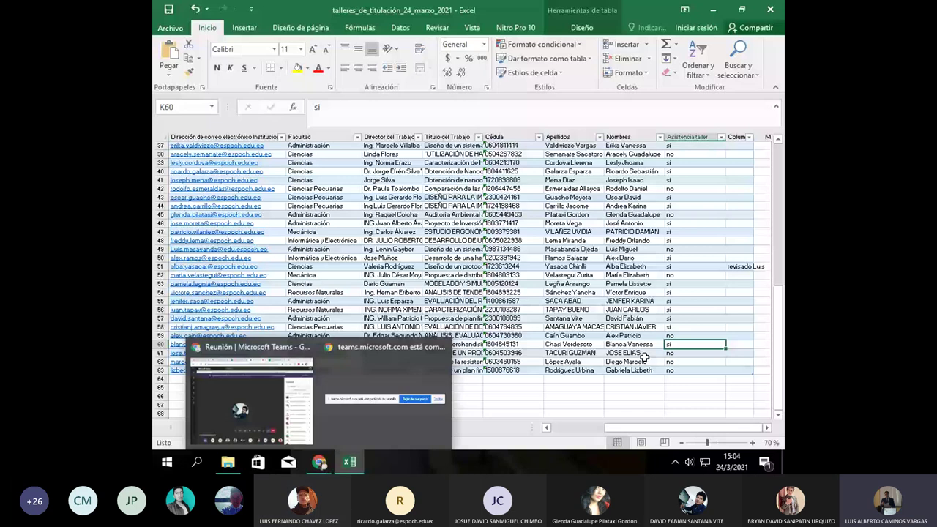
left_click(641, 353)
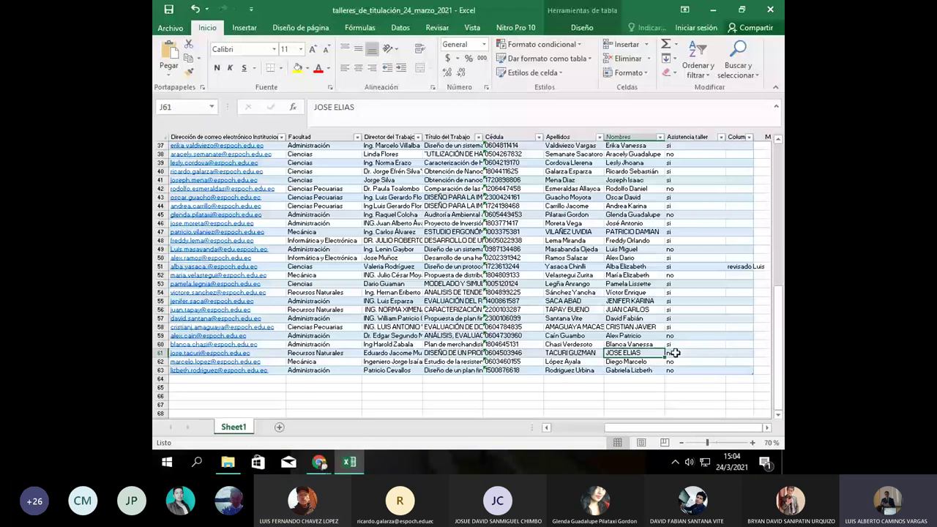
scroll(674, 353, "up", 4)
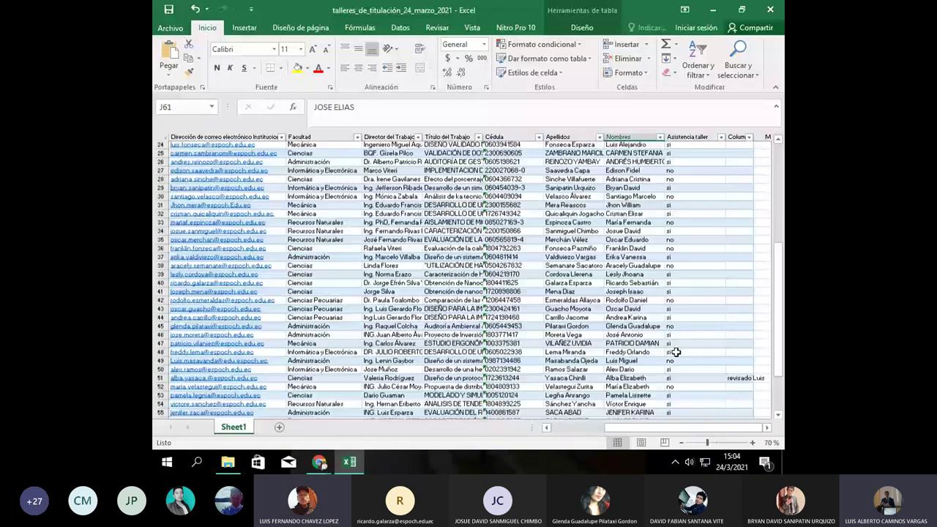
scroll(674, 352, "up", 5)
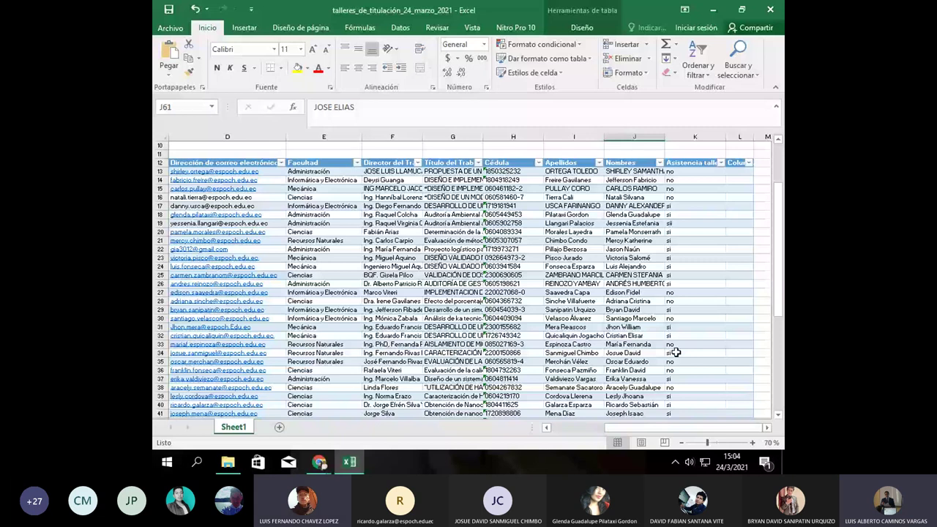
scroll(674, 353, "down", 2)
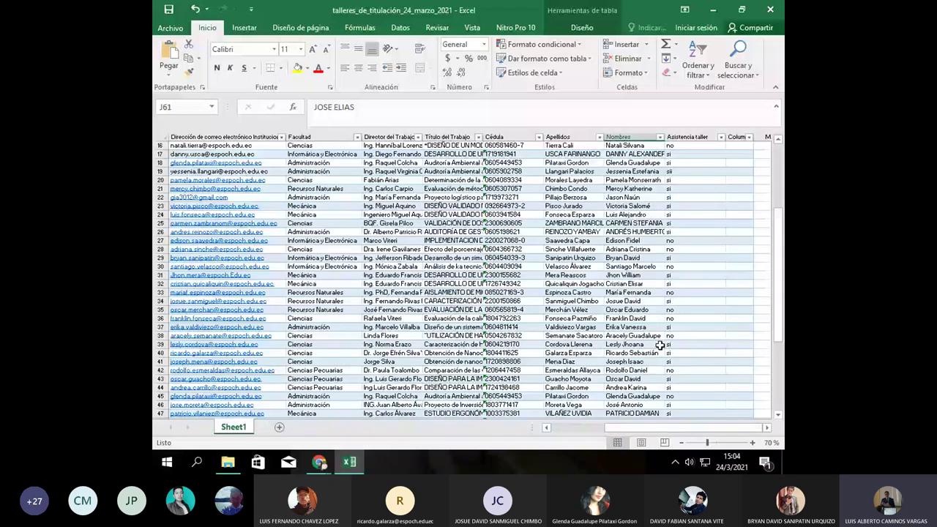
scroll(660, 344, "down", 2)
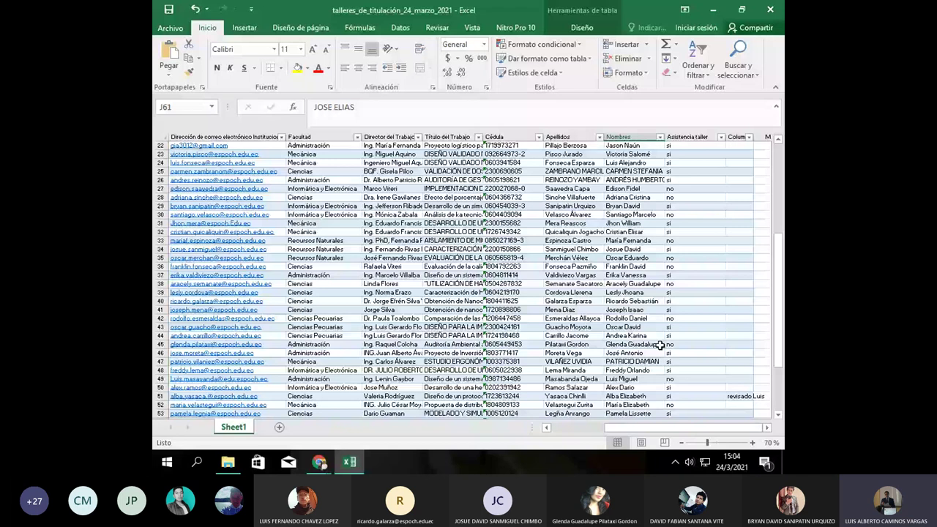
scroll(660, 344, "down", 3)
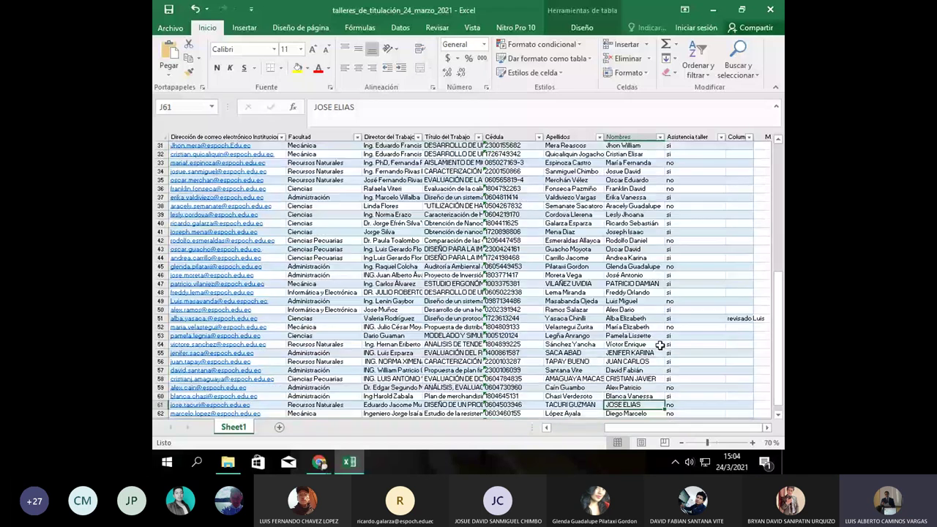
scroll(659, 344, "down", 2)
left_click(602, 362)
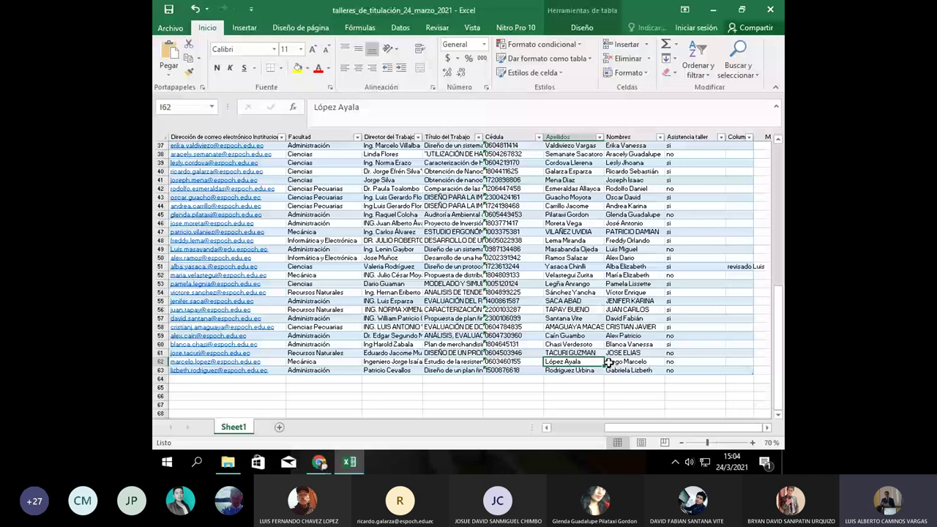
scroll(608, 362, "up", 3)
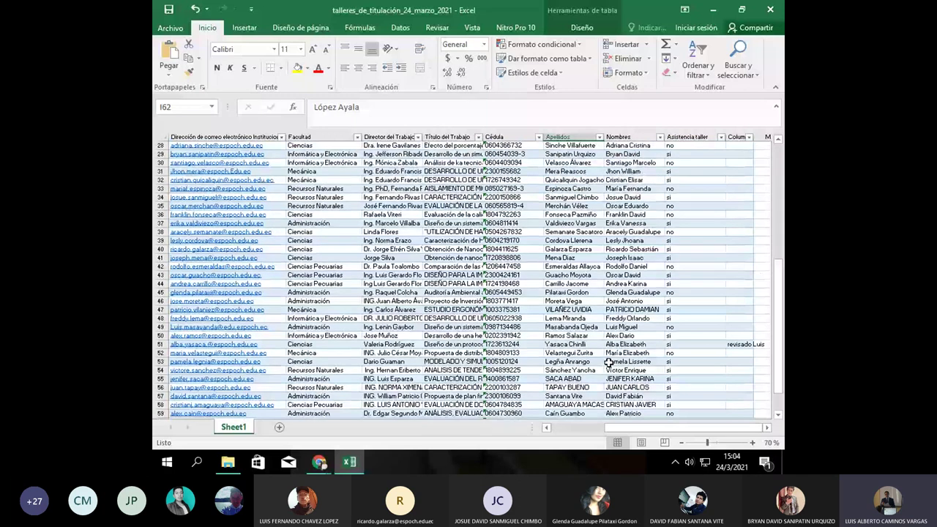
scroll(608, 362, "up", 4)
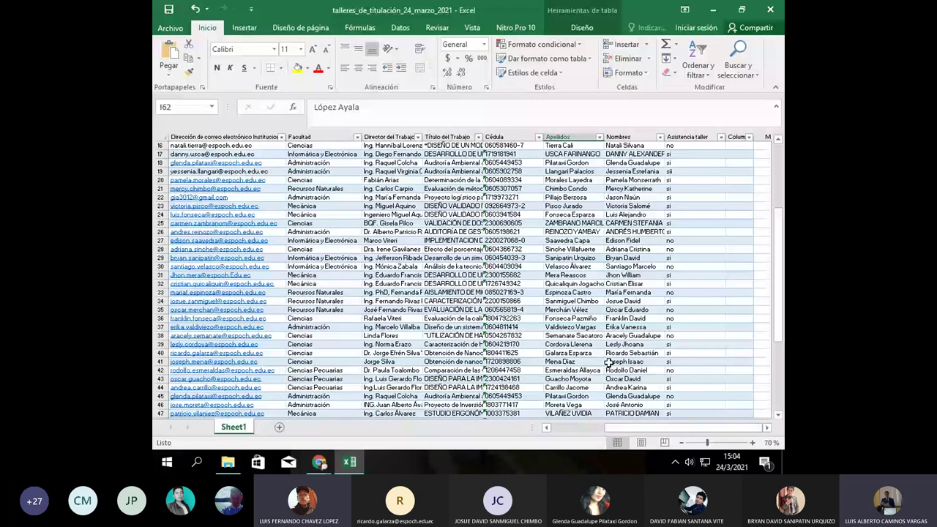
scroll(608, 362, "up", 2)
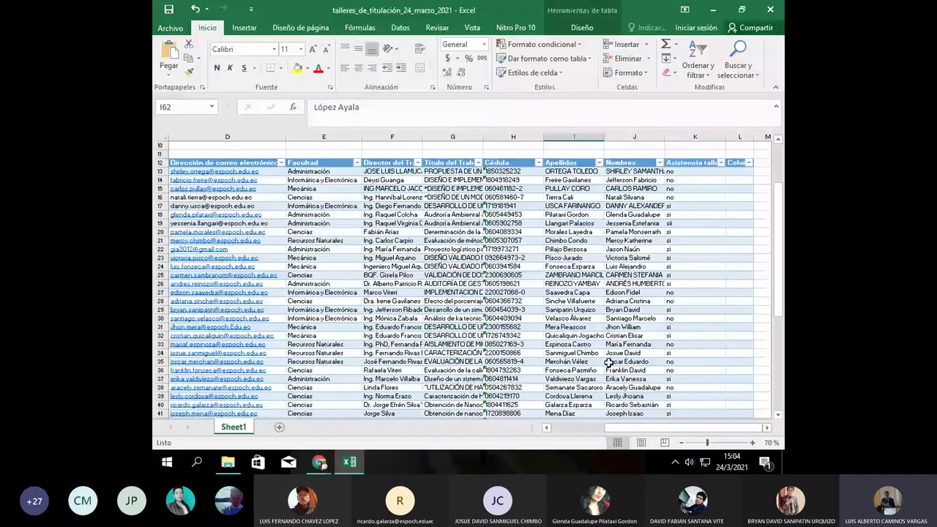
left_click(585, 266)
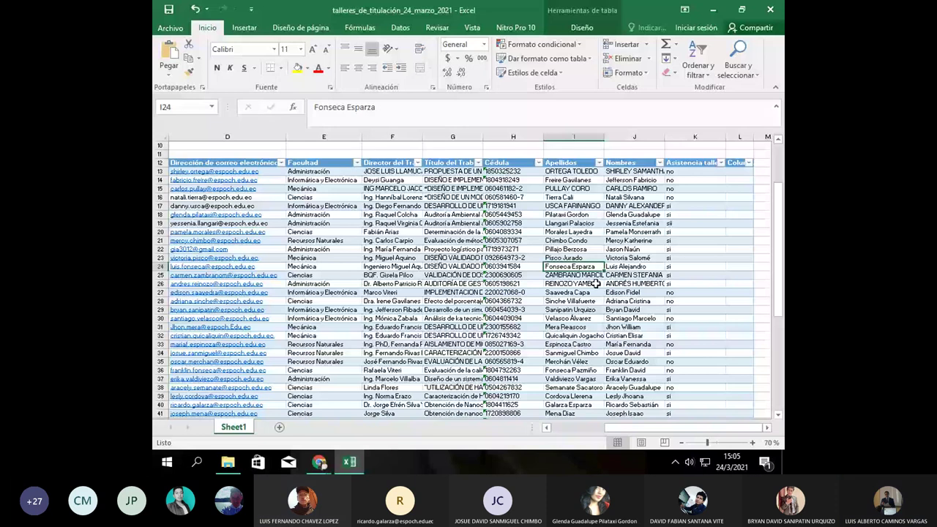
left_click(582, 180)
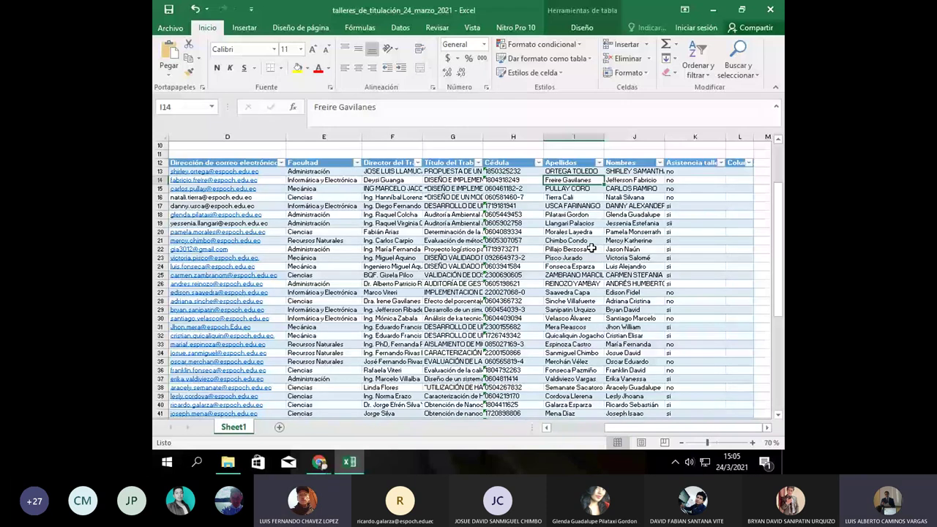
left_click(590, 249)
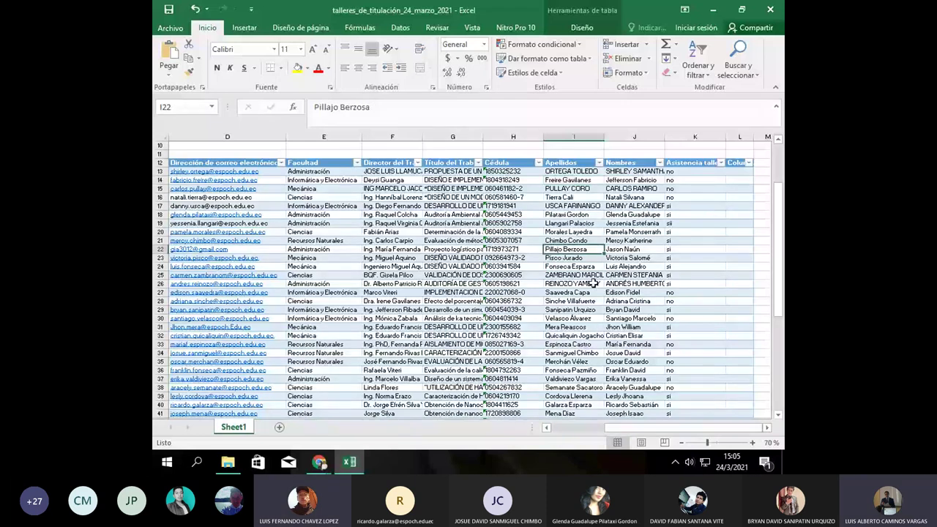
left_click(584, 231)
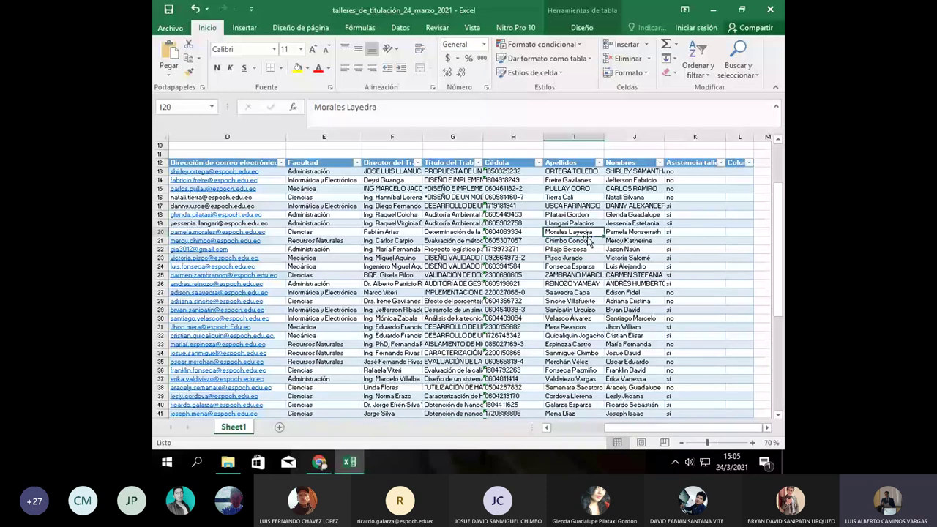
key("Down")
key("Down")
key("Down")
key("Down")
key("Down")
key("Down")
key("Down")
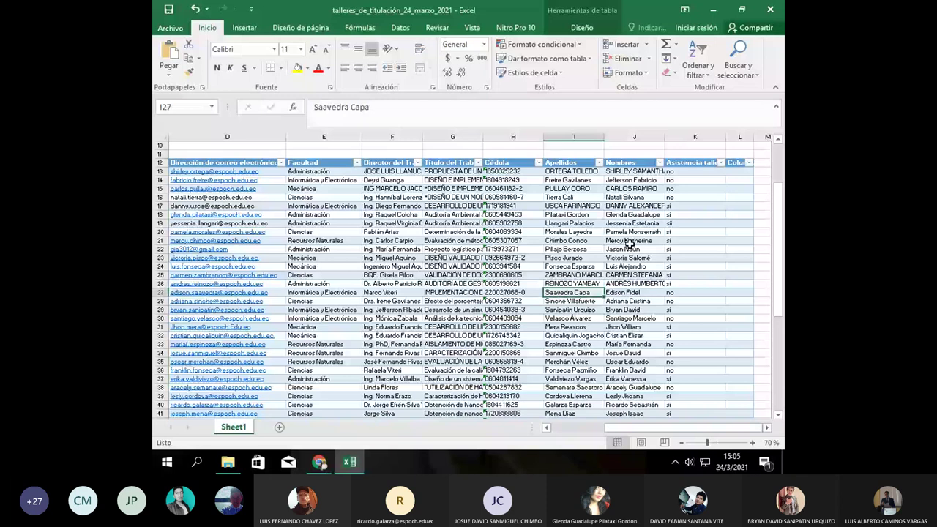
key("Down")
key("Down")
key("Down")
key("Down")
key("Down")
key("Down")
key("Down")
key("Down")
key("Down")
key("Down")
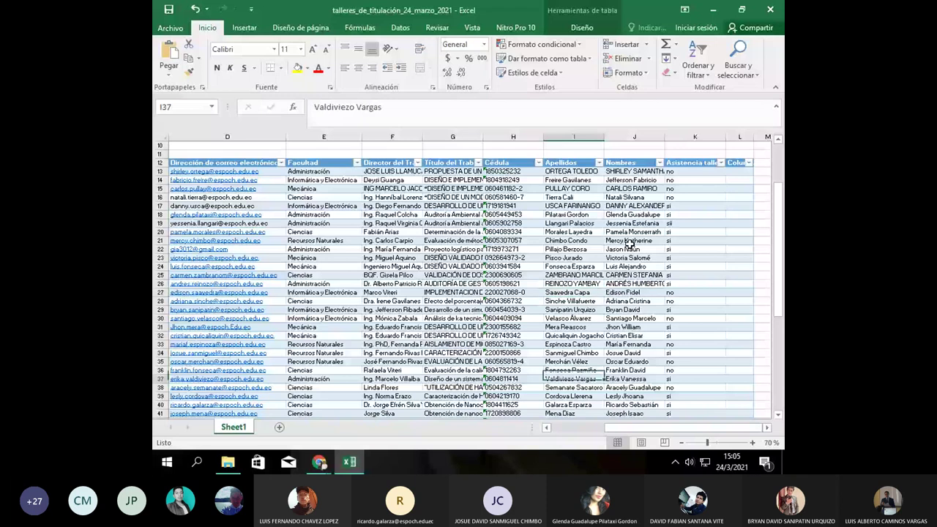
key("Down")
key("Down")
key("Down")
key("Down")
key("Down")
key("Down")
key("Down")
key("Down")
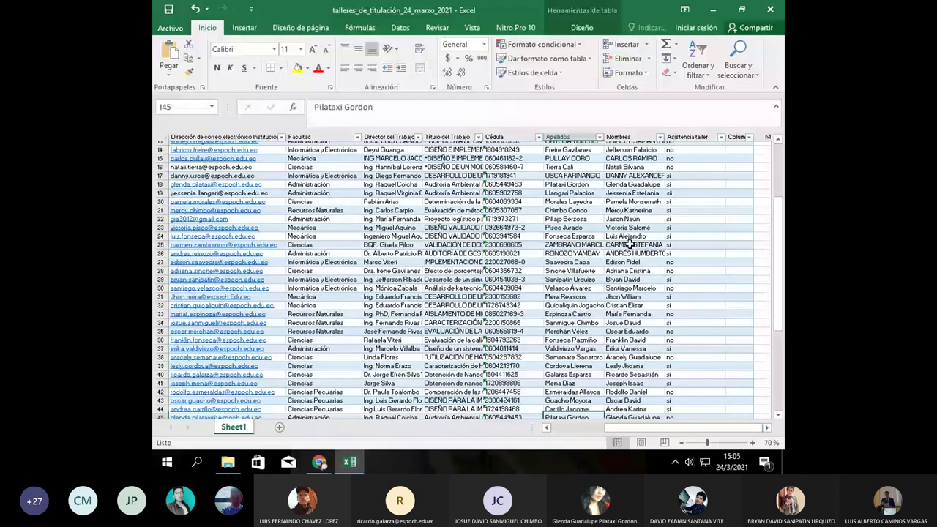
key("Down")
key("Down")
key("Down")
key("Down")
key("Down")
key("Down")
key("Down")
key("Down")
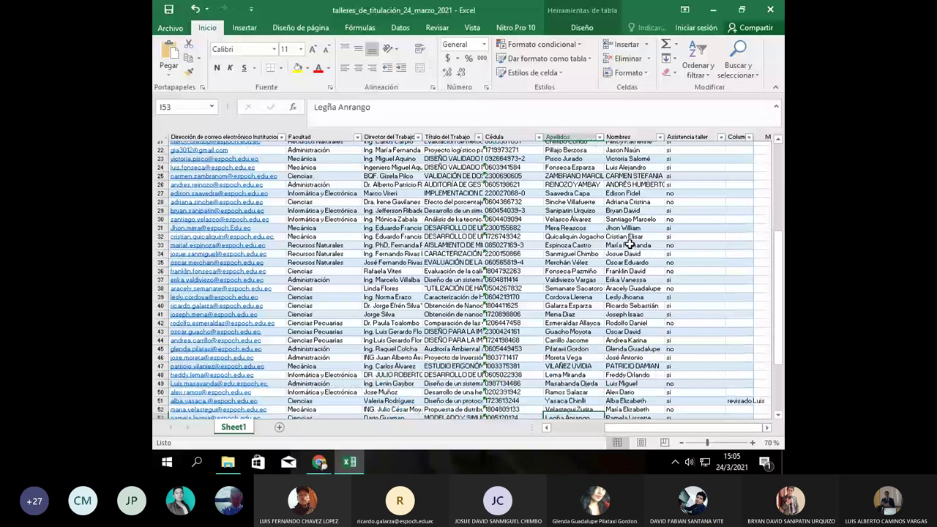
key("Down")
key("Down")
key("Down")
key("Down")
key("Down")
key("Down")
key("Down")
key("Down")
key("Down")
key("Down")
key("Down")
key("Down")
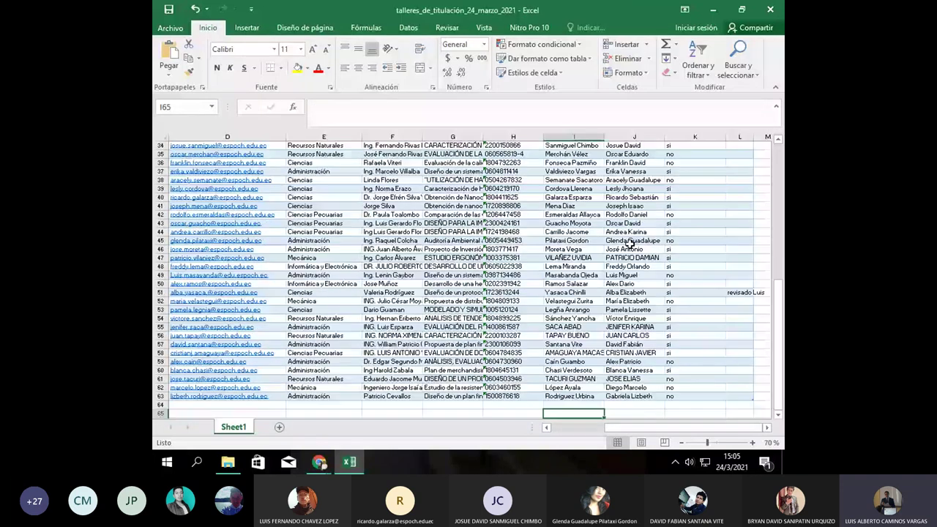
key("Up")
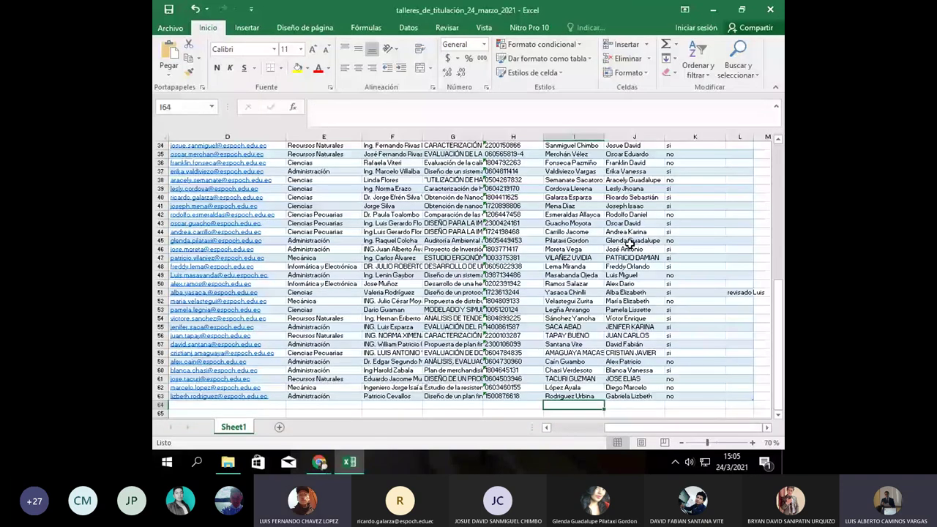
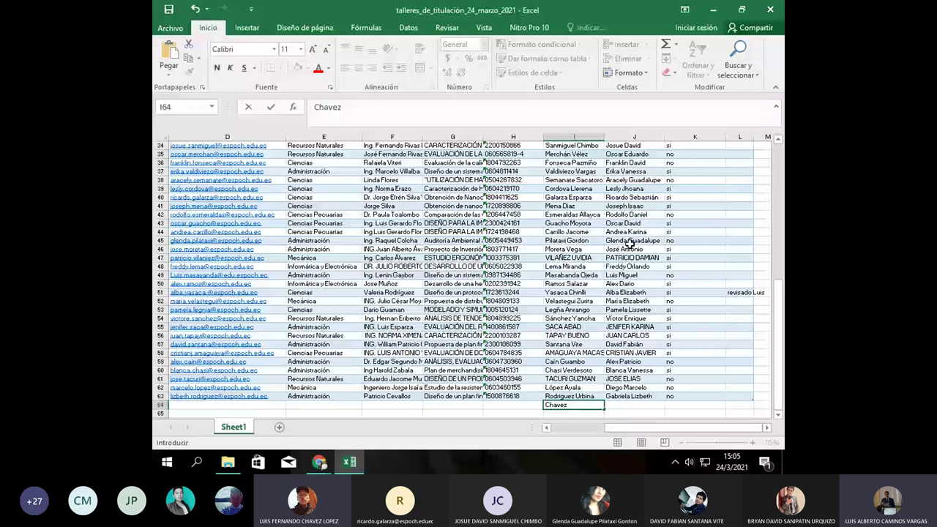
Enter the new attendee's surname and first names in row 64 with attendance si
key("Tab")
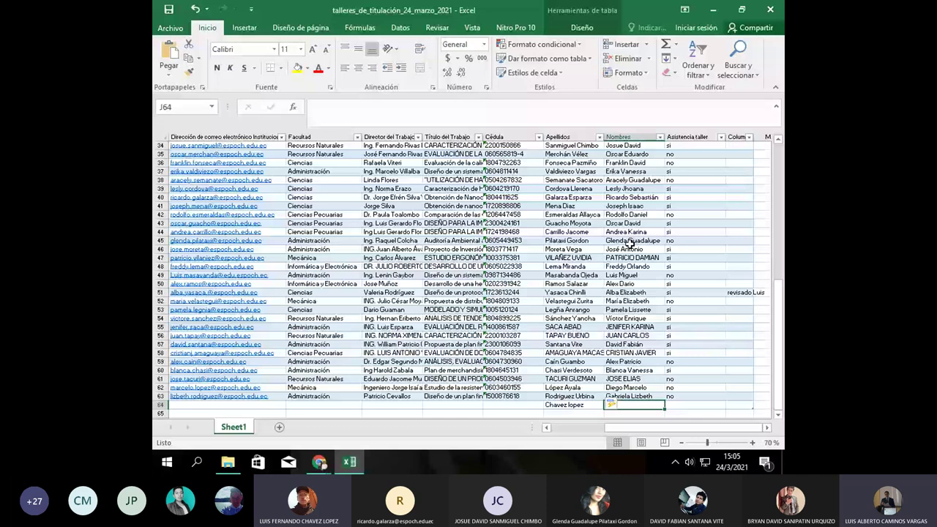
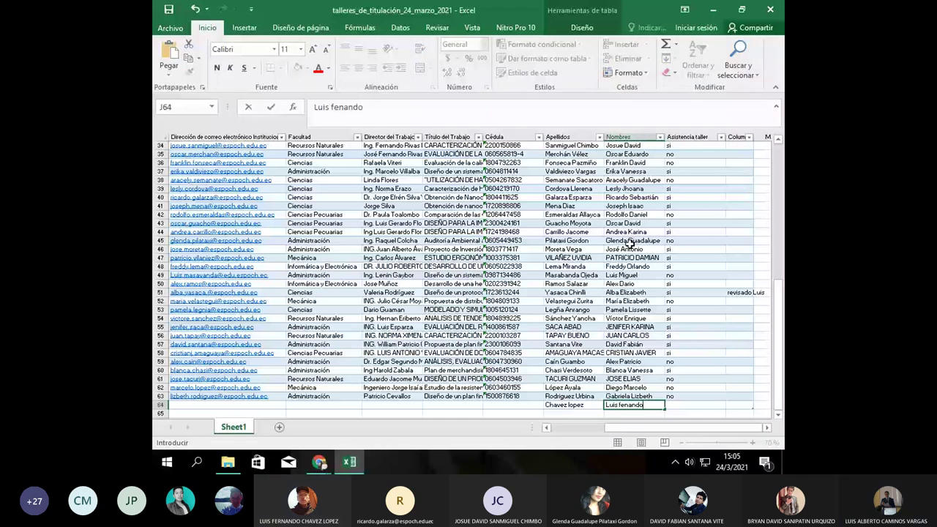
left_click(681, 404)
type("si")
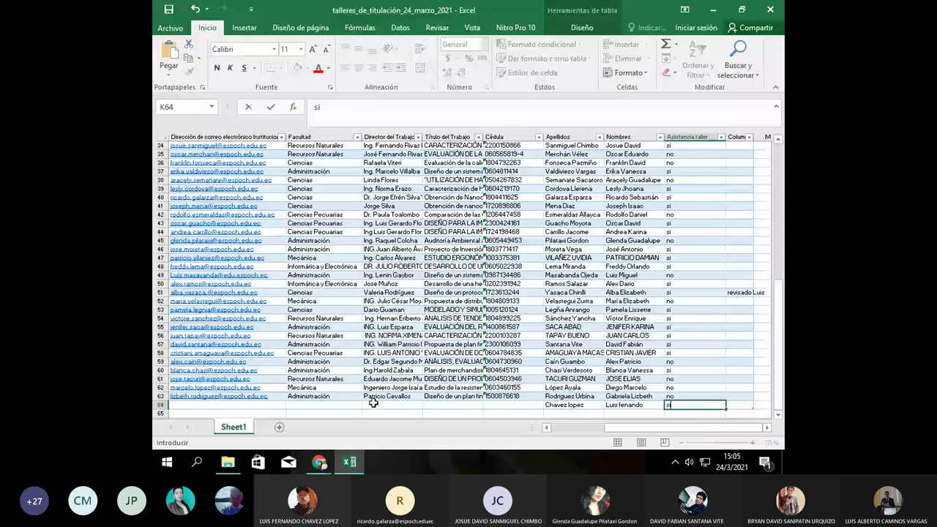
Set row 64's faculty to Informática y Electrónica and save the workbook
left_click(340, 405)
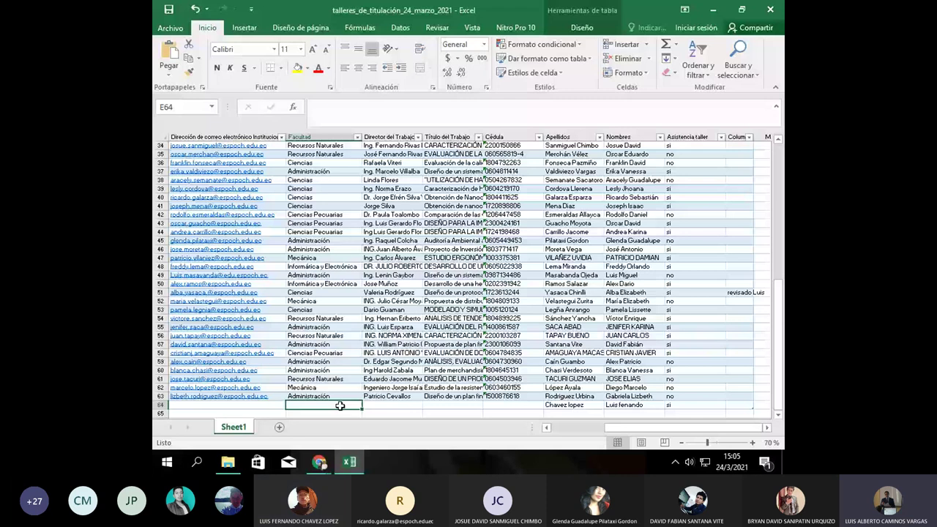
type("Informática y Electrónica")
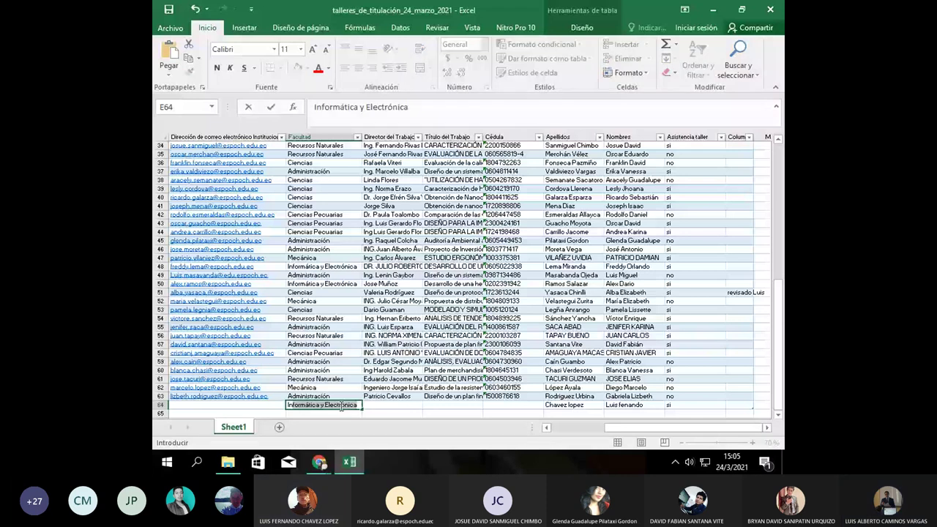
key("Return")
left_click_drag(628, 429, 586, 429)
left_click(581, 402)
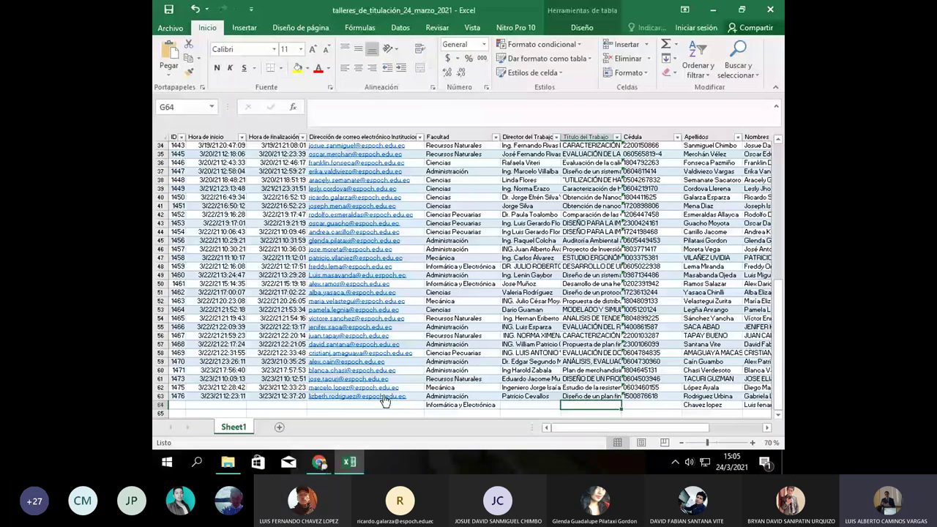
key("Up")
key("Up")
key("Left")
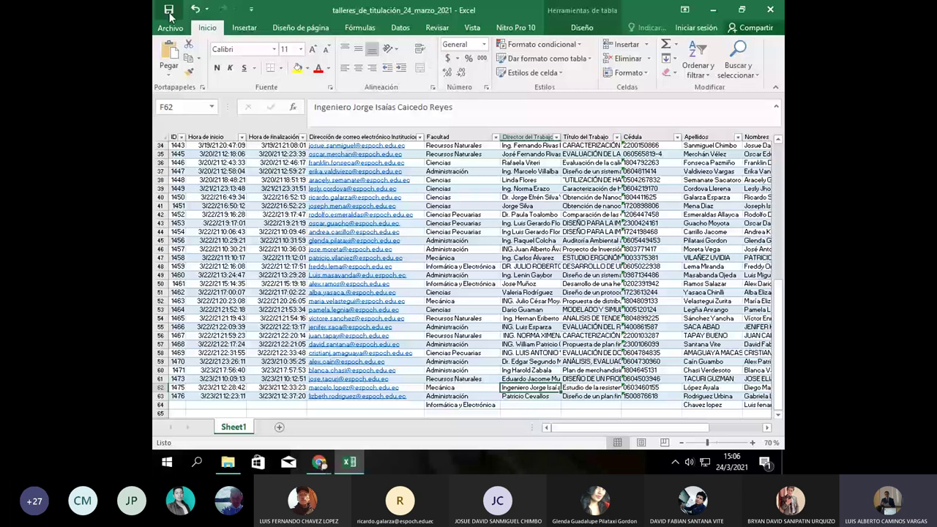
left_click(319, 459)
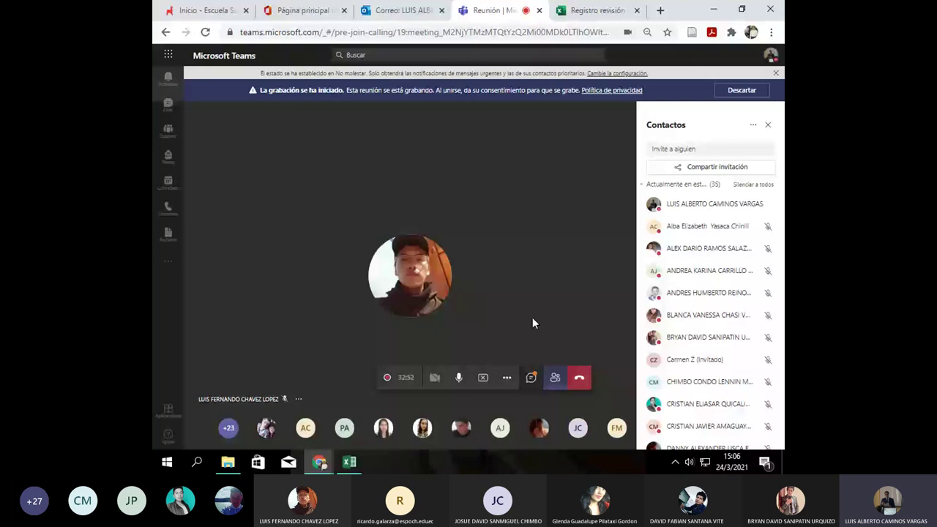
Open the Teams meeting chat, then return to the ESPOCH website window
left_click(531, 377)
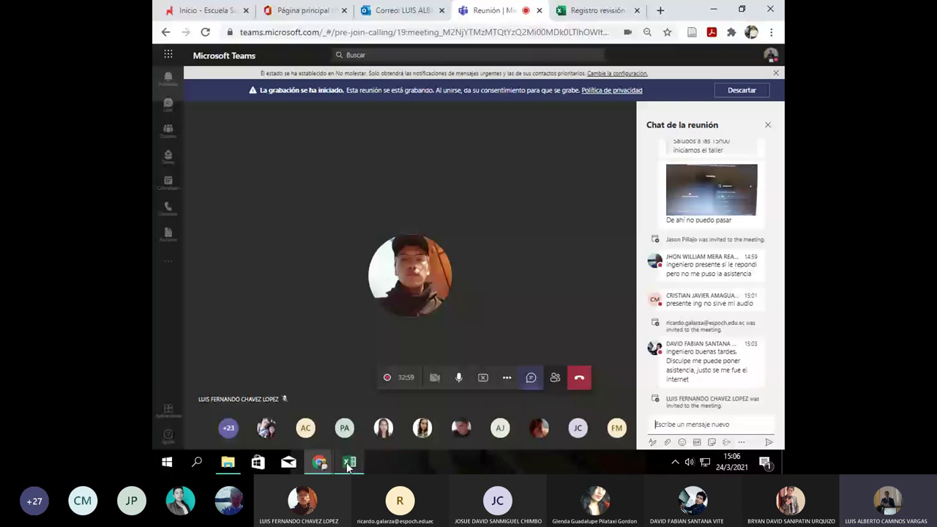
mouse_move(309, 458)
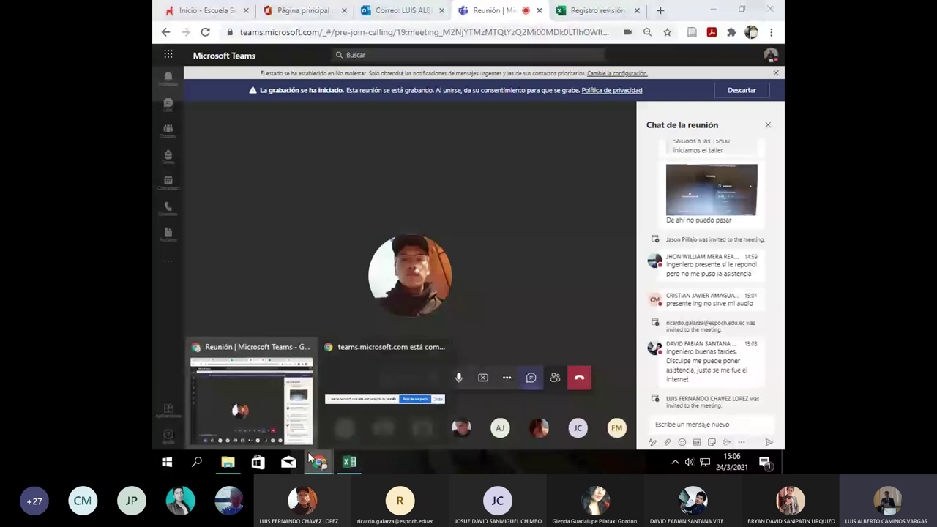
left_click(309, 459)
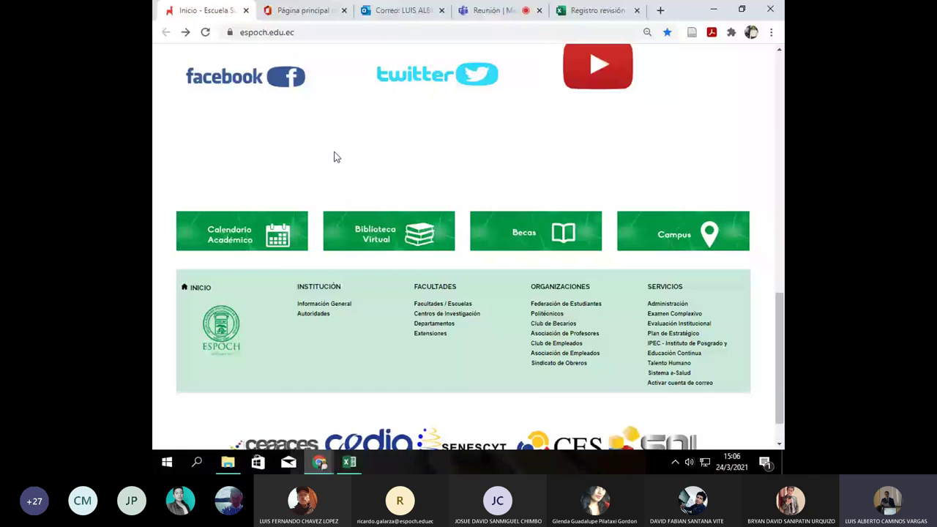
scroll(336, 157, "up", 15)
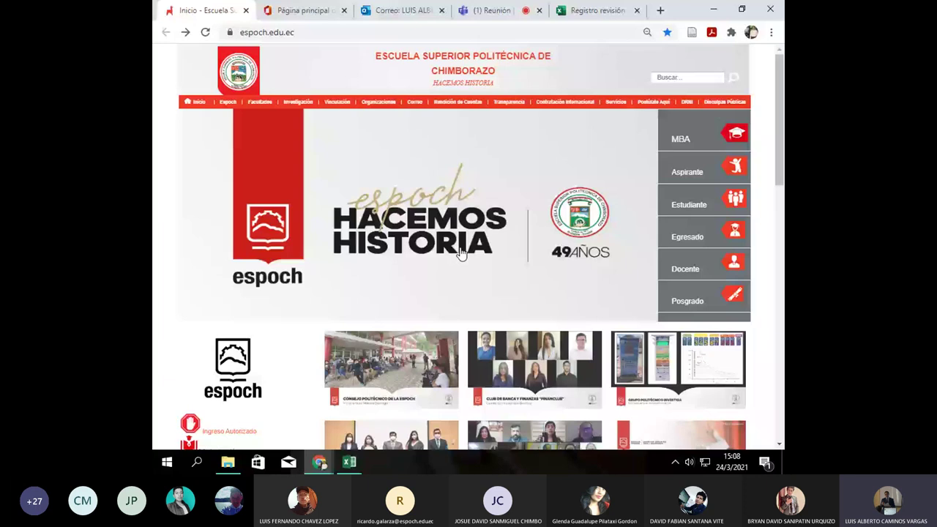
Scroll the ESPOCH homepage down to the footer's green shortcut buttons
scroll(461, 252, "down", 1)
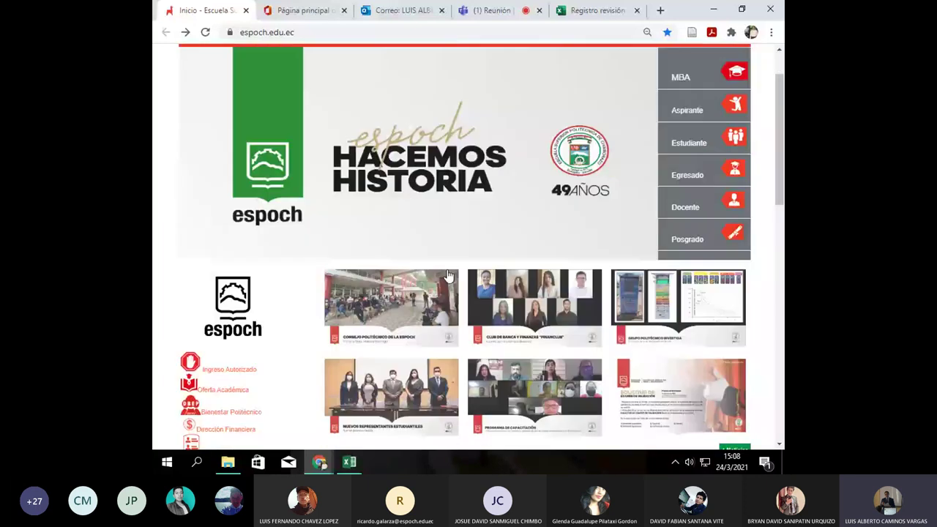
scroll(448, 275, "down", 1)
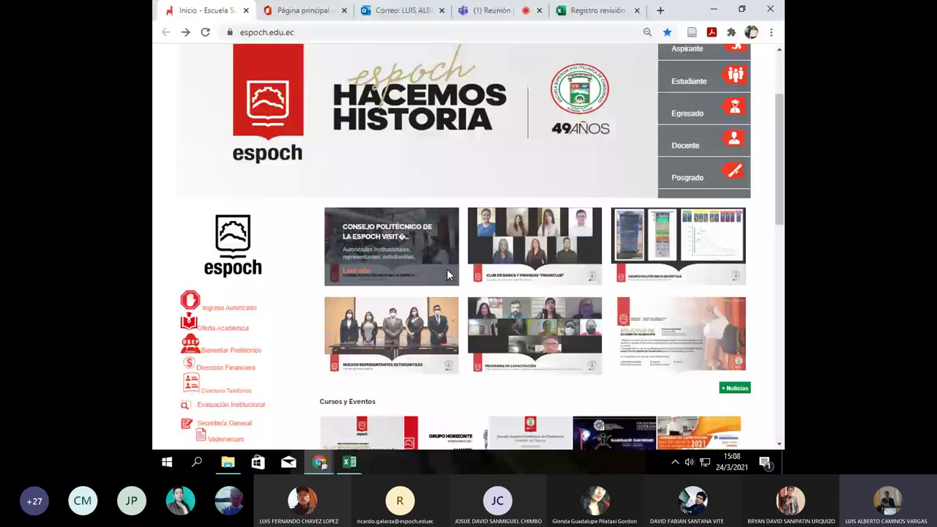
scroll(446, 269, "down", 4)
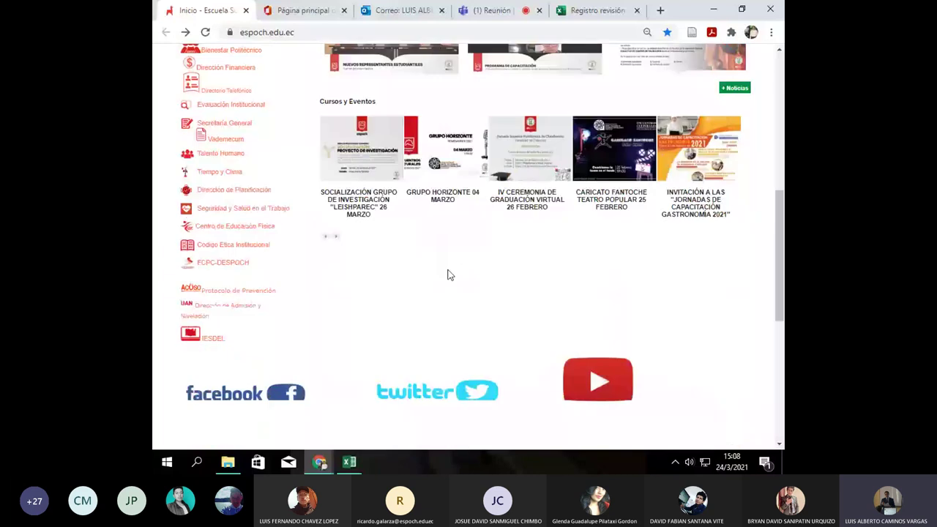
scroll(450, 274, "down", 3)
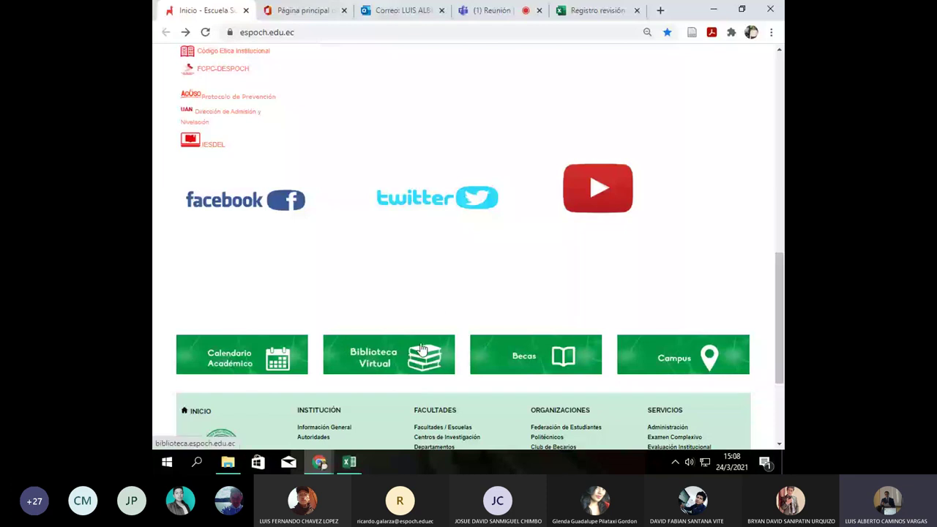
scroll(505, 329, "up", 3)
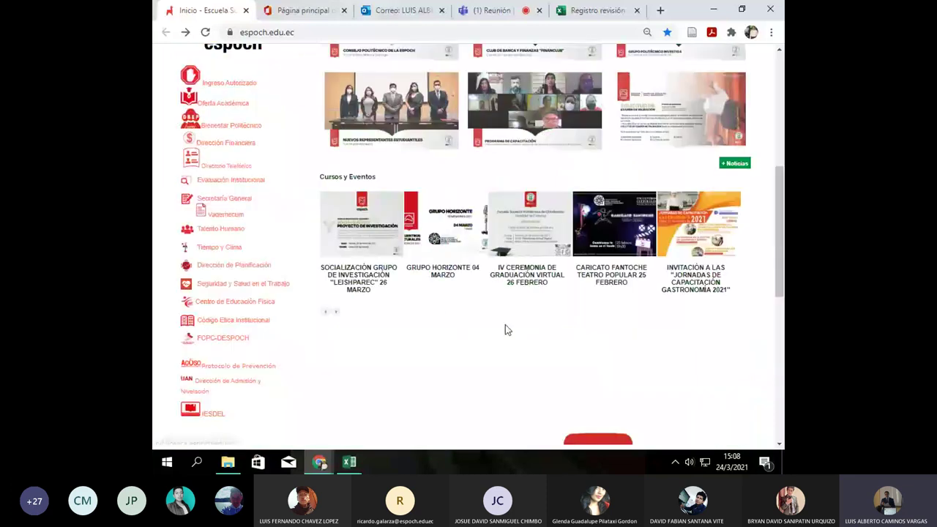
scroll(507, 330, "down", 3)
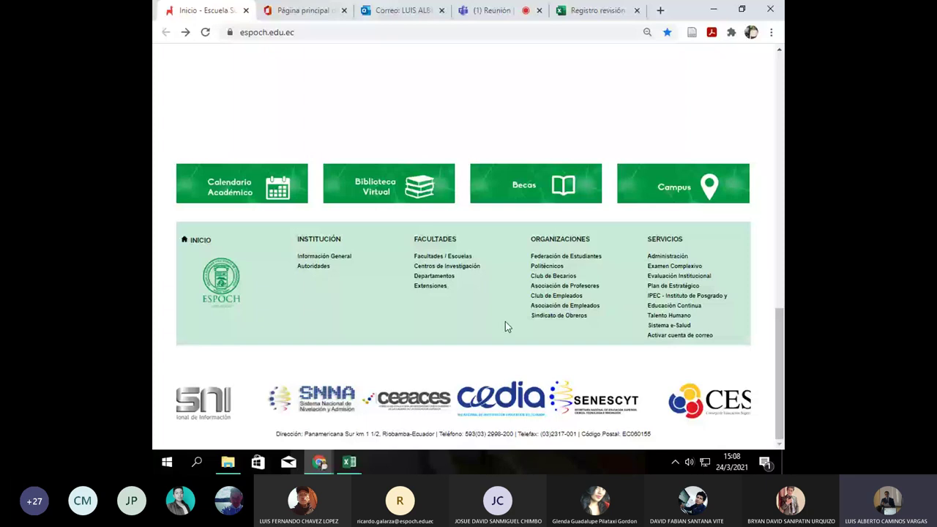
Open Biblioteca Virtual, then its Servicios > Trabajo de Titulación page in a new tab
left_click(379, 191)
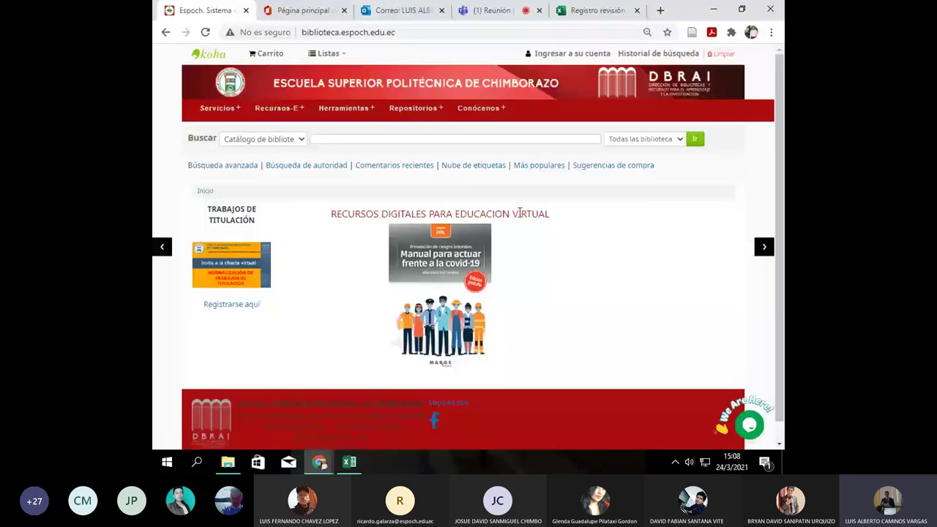
mouse_move(218, 111)
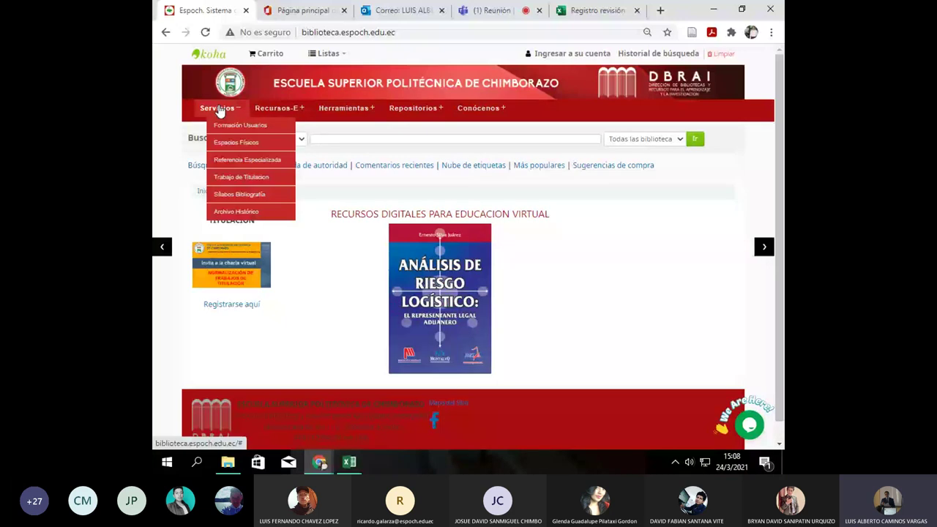
left_click(251, 179)
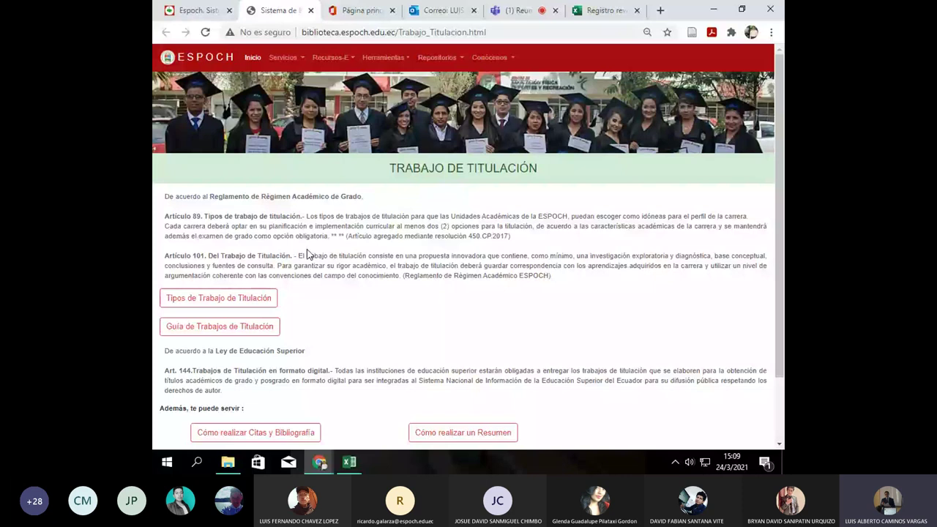
scroll(309, 253, "down", 1)
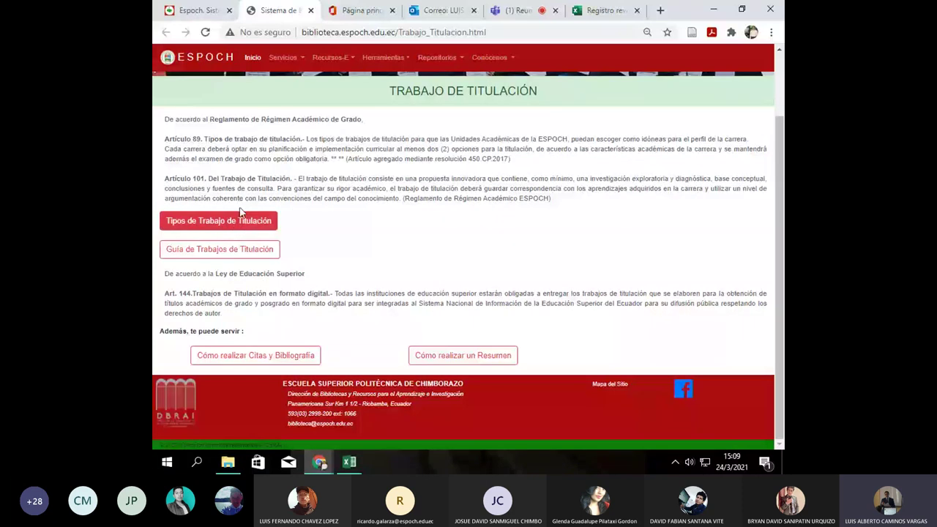
left_click(232, 220)
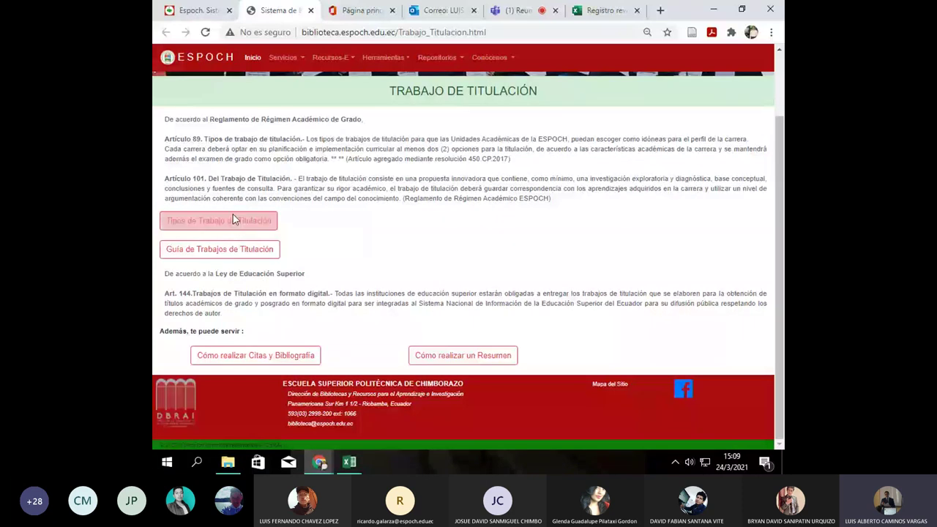
left_click(260, 258)
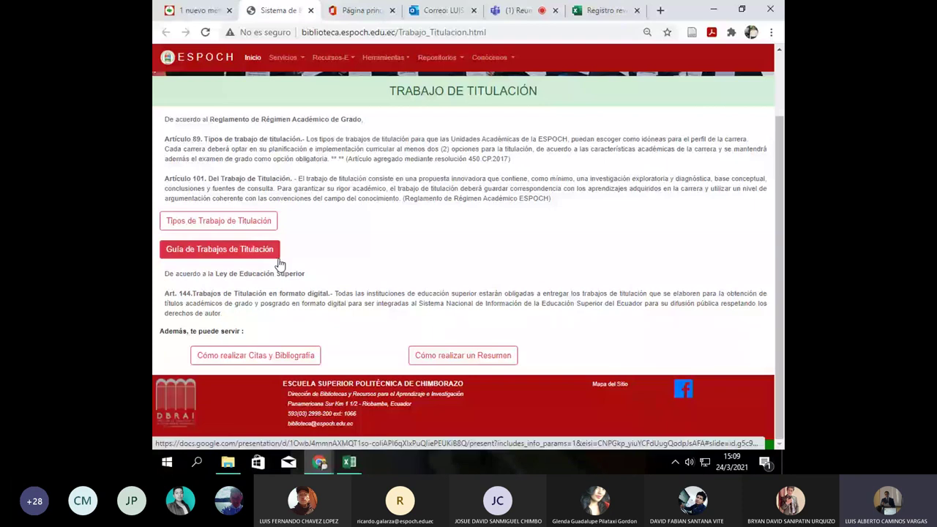
Open Tipos de Trabajo de Titulación and browse cards like Proyecto de Investigación and Propuesta Tecnológica
left_click(241, 231)
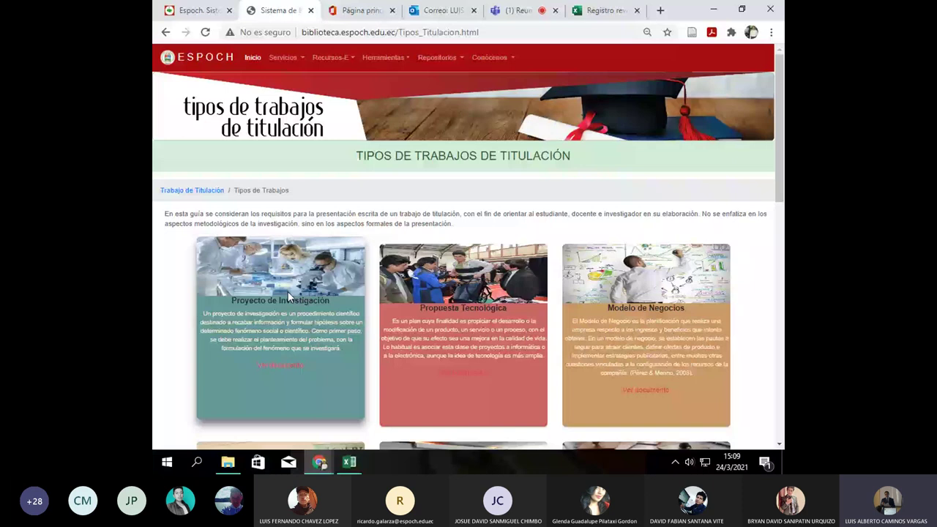
scroll(352, 319, "down", 10)
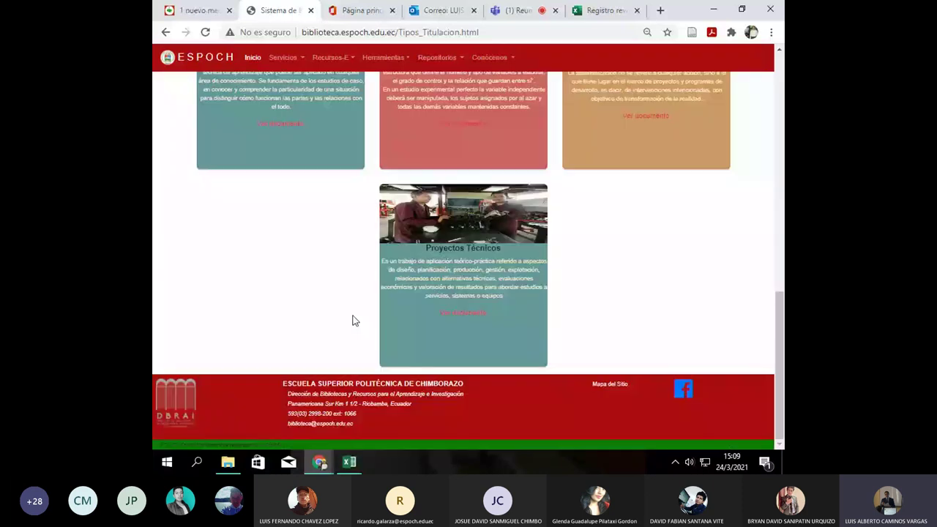
scroll(353, 320, "up", 4)
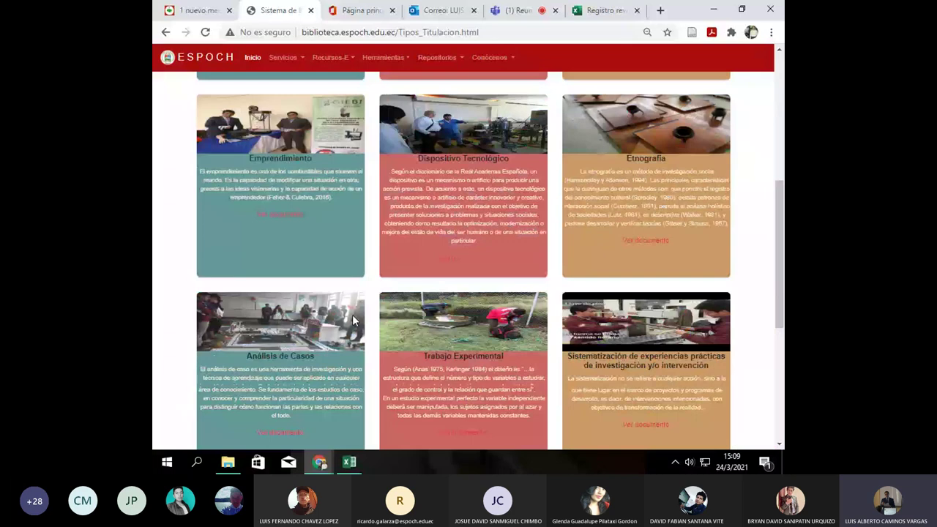
scroll(352, 314, "up", 5)
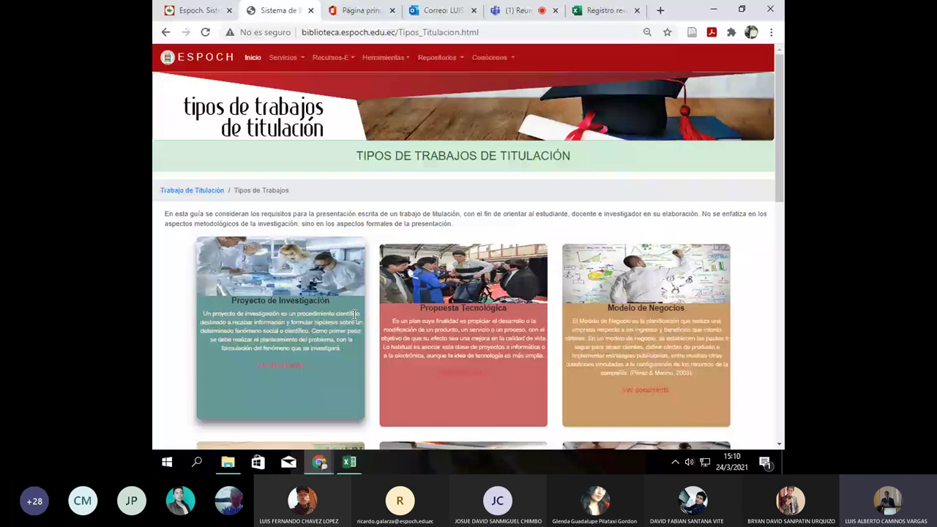
scroll(354, 315, "down", 3)
scroll(448, 282, "up", 3)
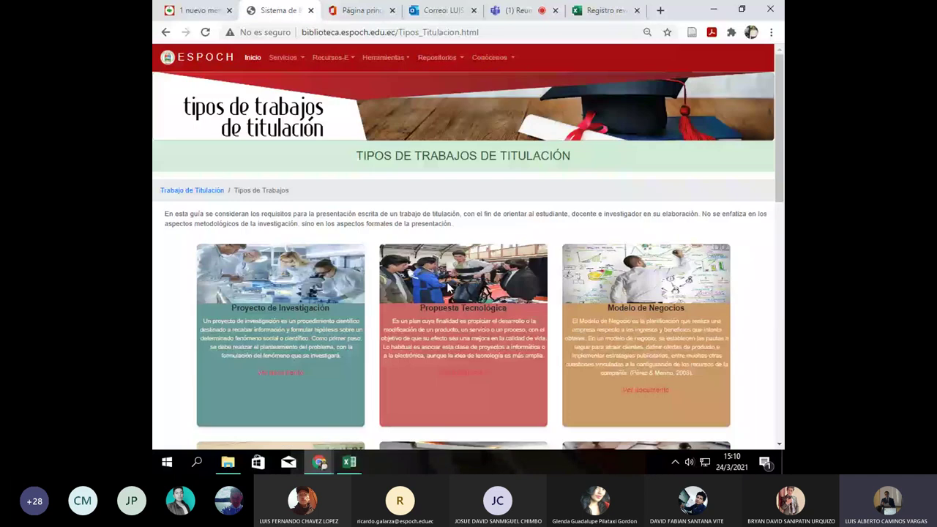
scroll(448, 287, "down", 1)
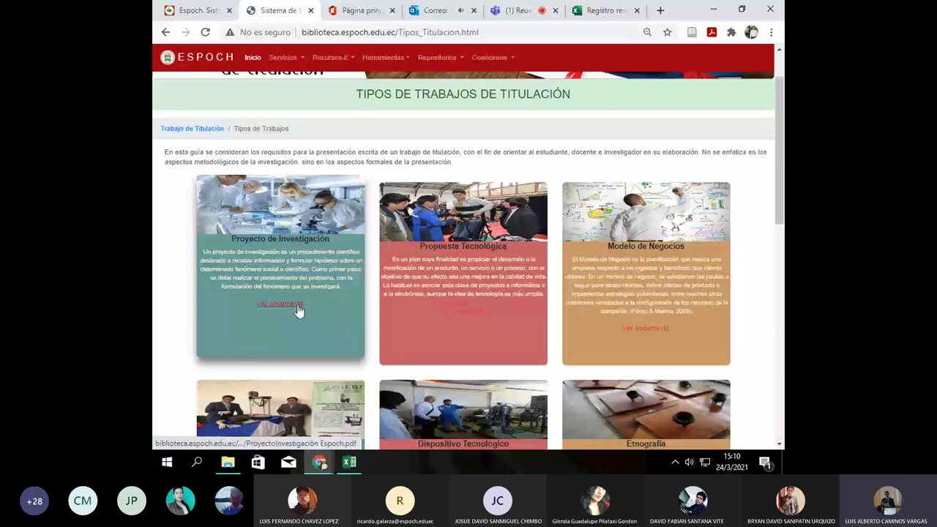
left_click(530, 11)
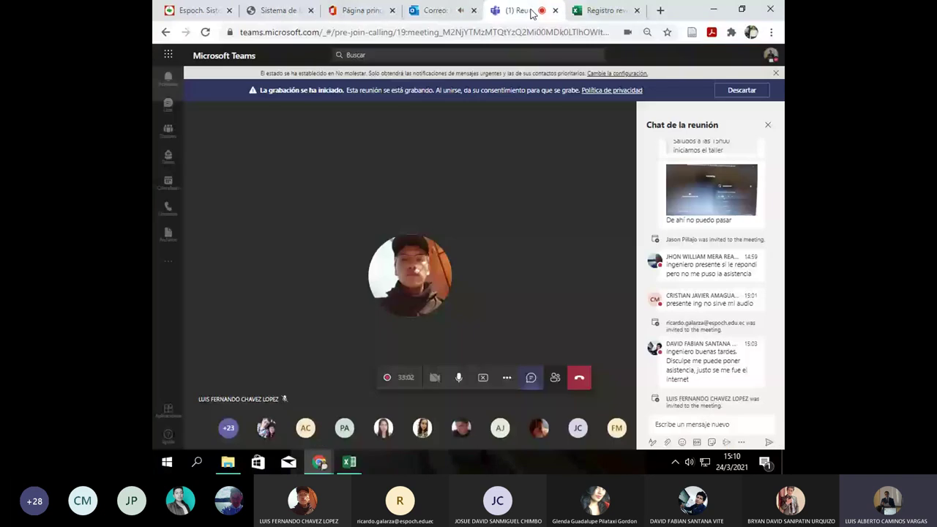
mouse_move(448, 292)
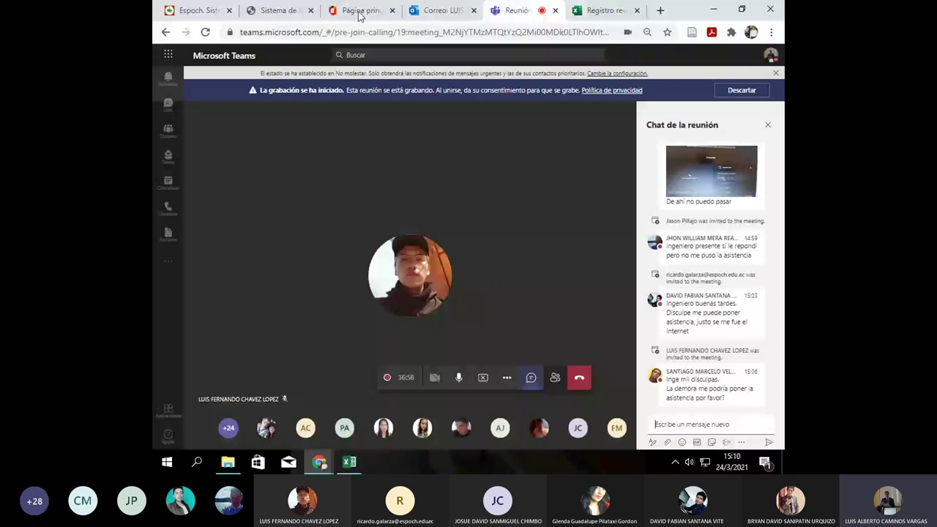
left_click(433, 17)
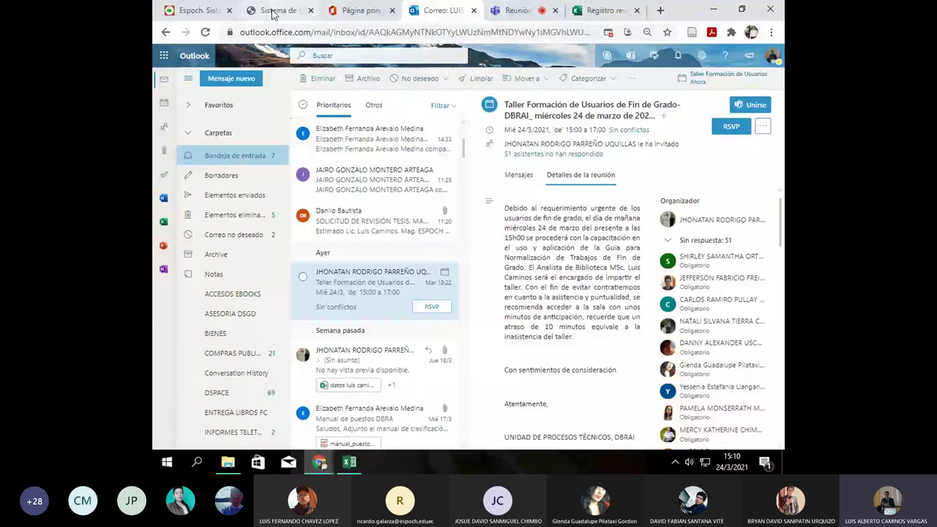
left_click(196, 11)
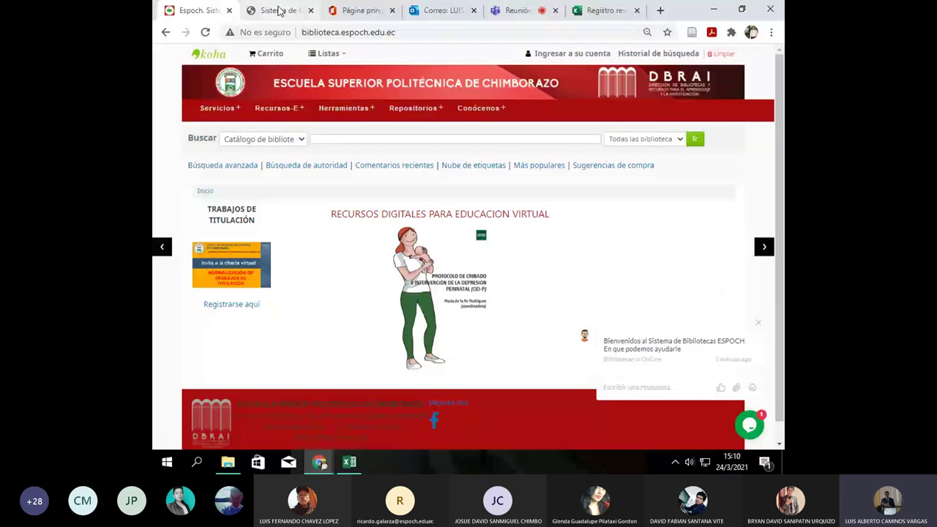
left_click(278, 11)
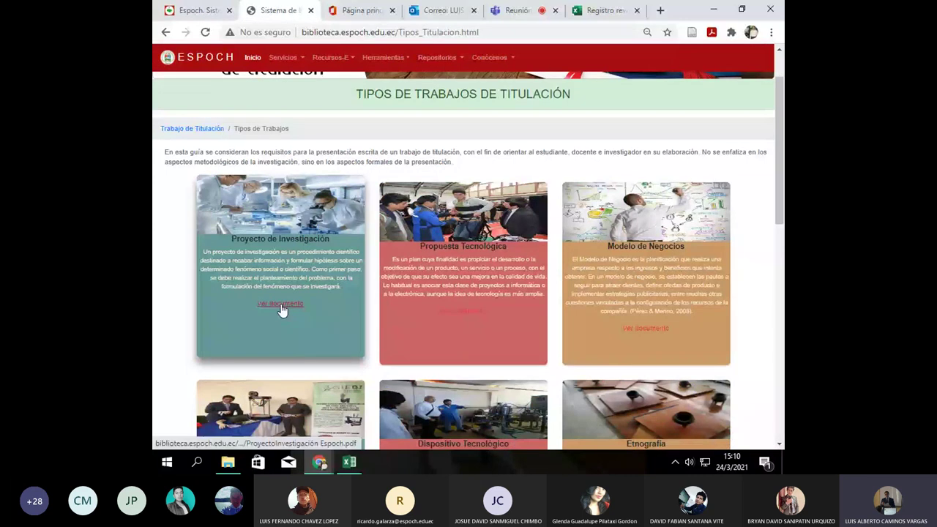
left_click(281, 304)
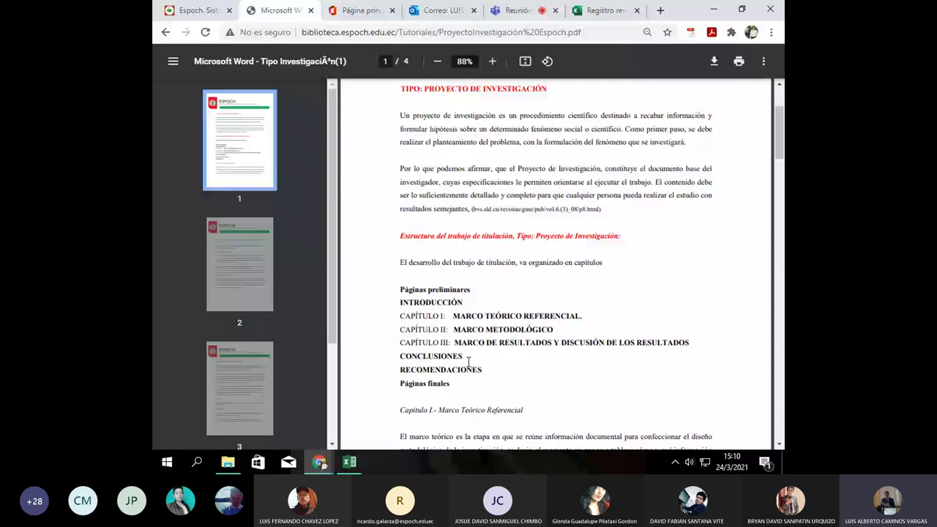
left_click_drag(400, 289, 483, 371)
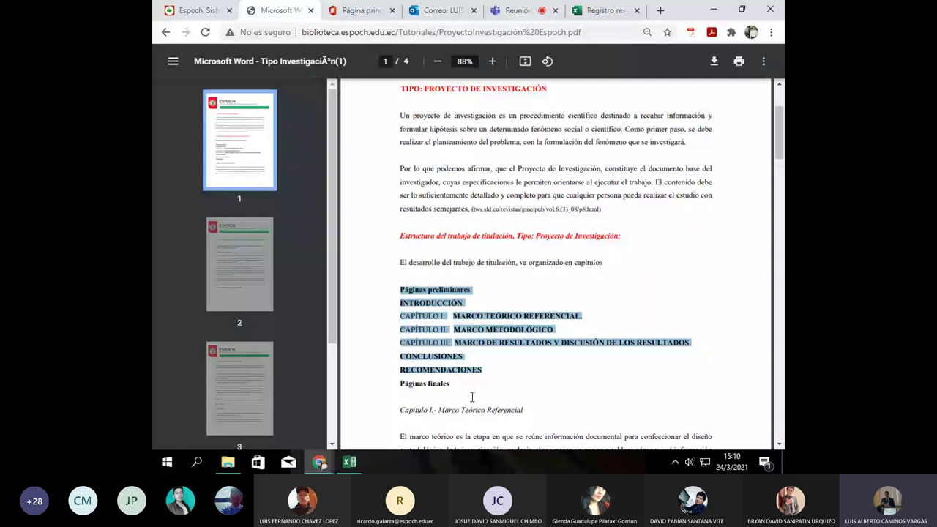
left_click(491, 403, "shift")
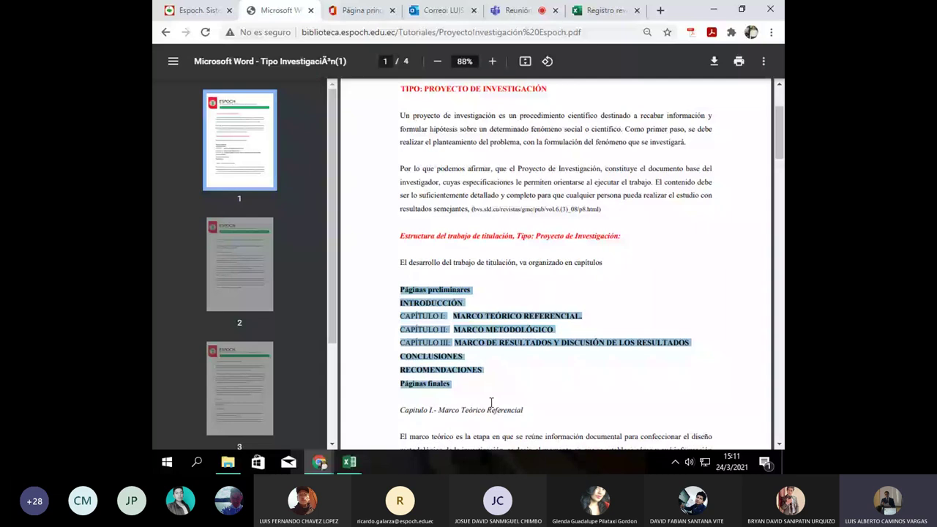
left_click(496, 360)
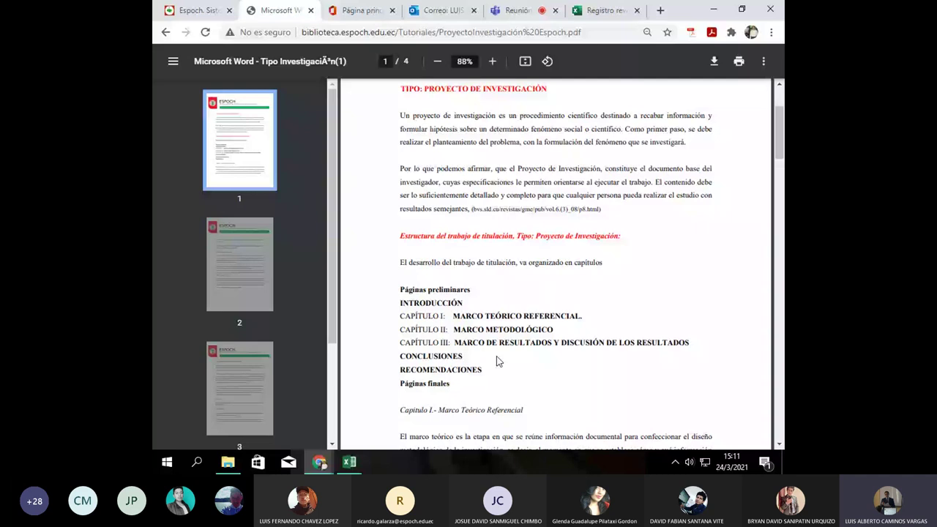
left_click(166, 34)
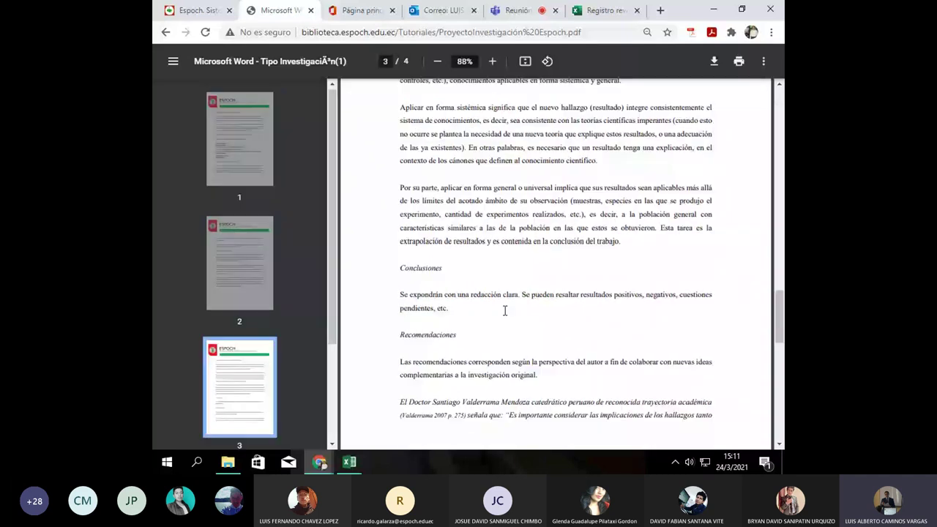
key("alt+Left")
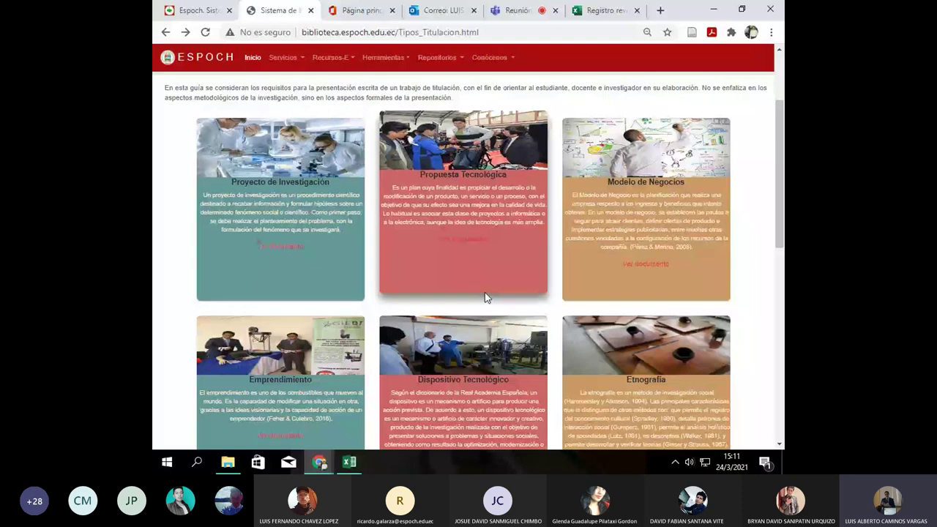
left_click(456, 242)
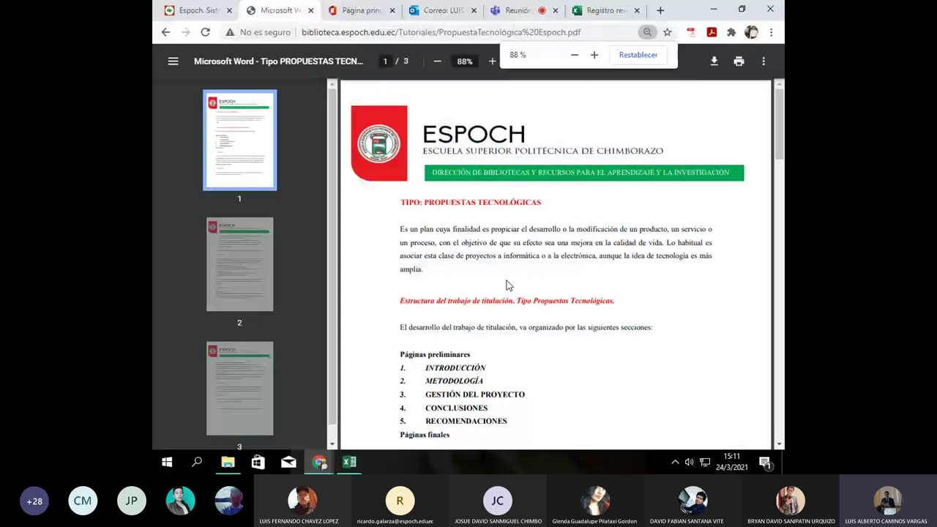
scroll(509, 285, "down", 1)
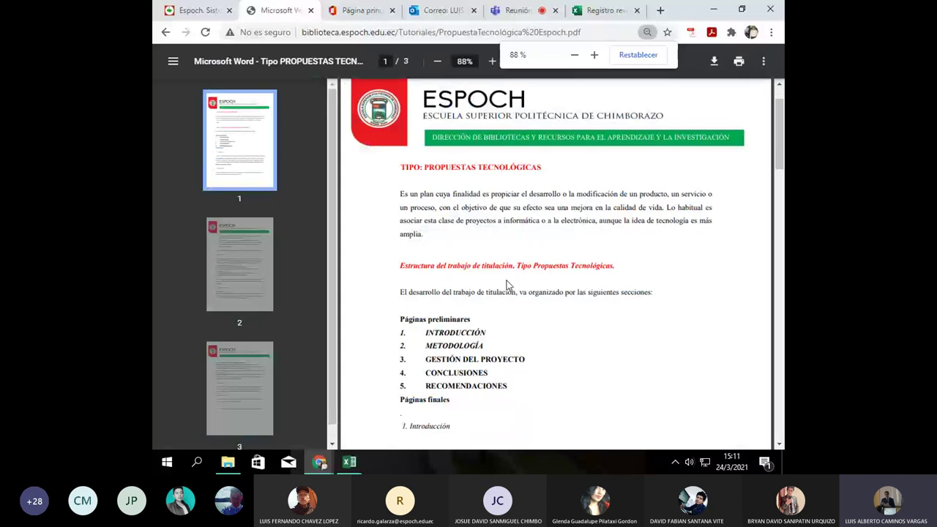
scroll(506, 281, "down", 3)
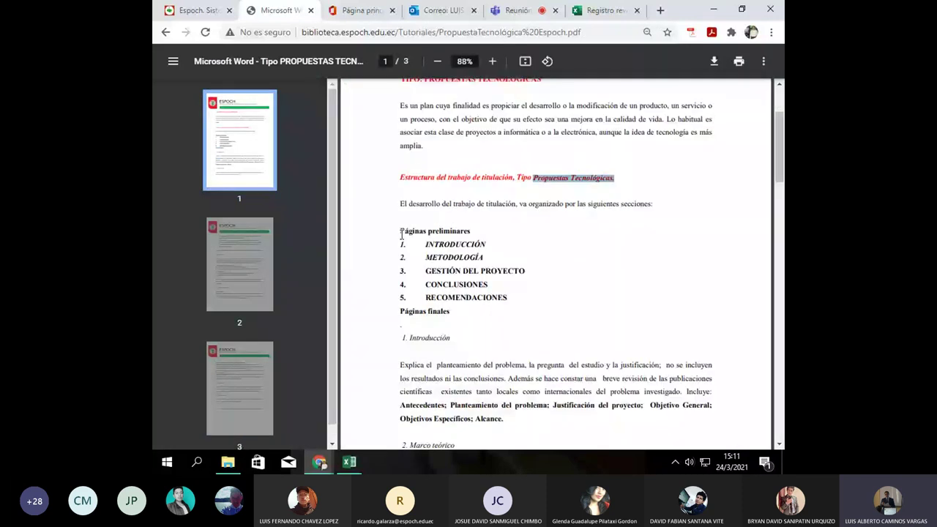
left_click_drag(401, 231, 560, 355)
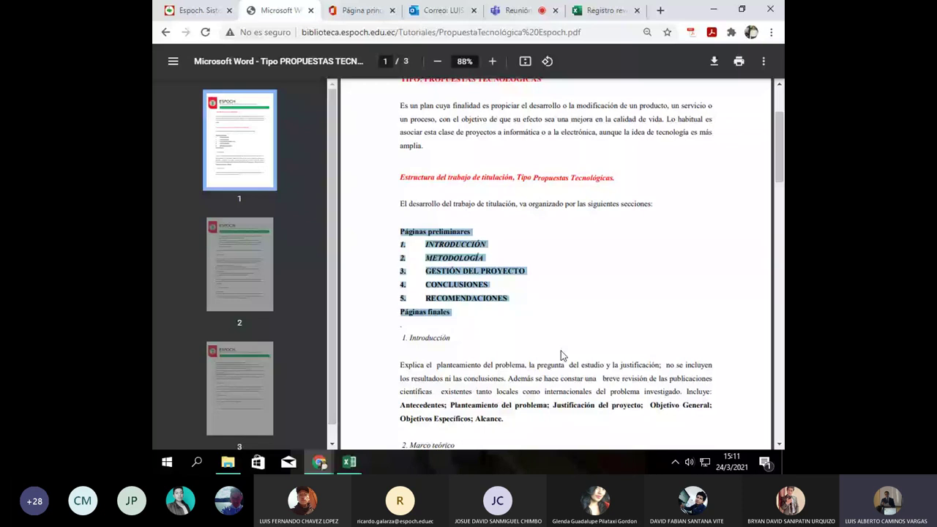
key("alt+Left")
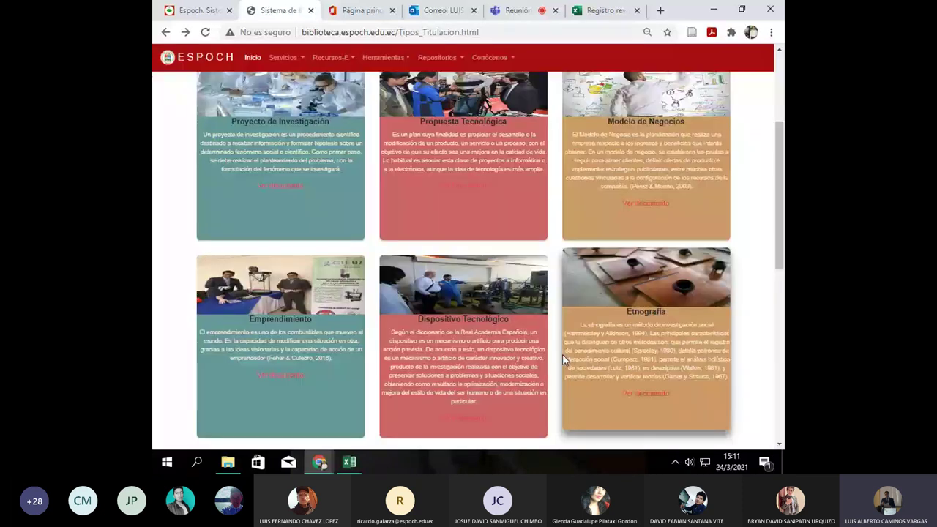
key("alt+Right")
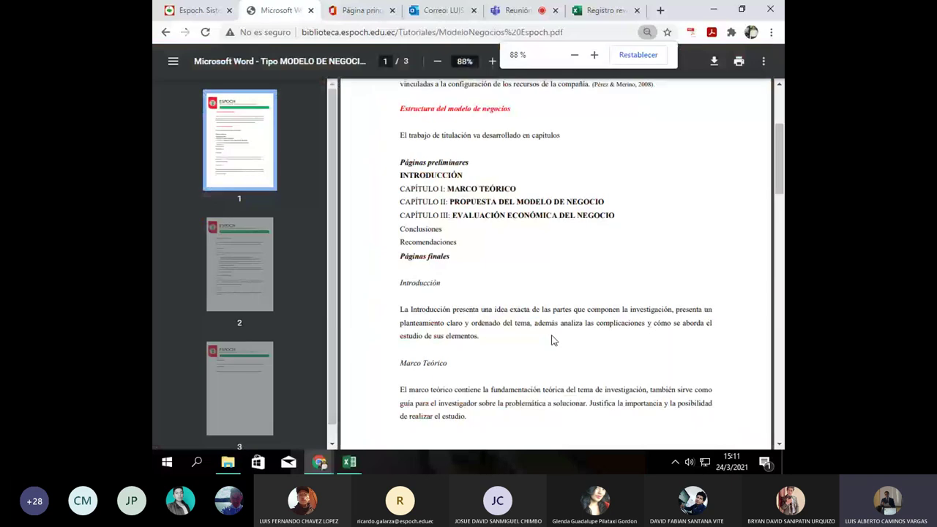
left_click_drag(400, 160, 458, 243)
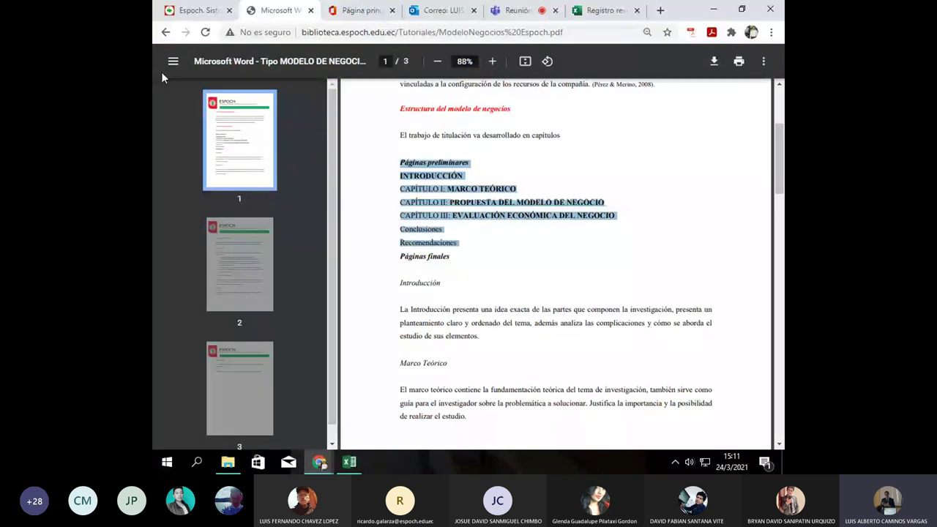
key("alt+Left")
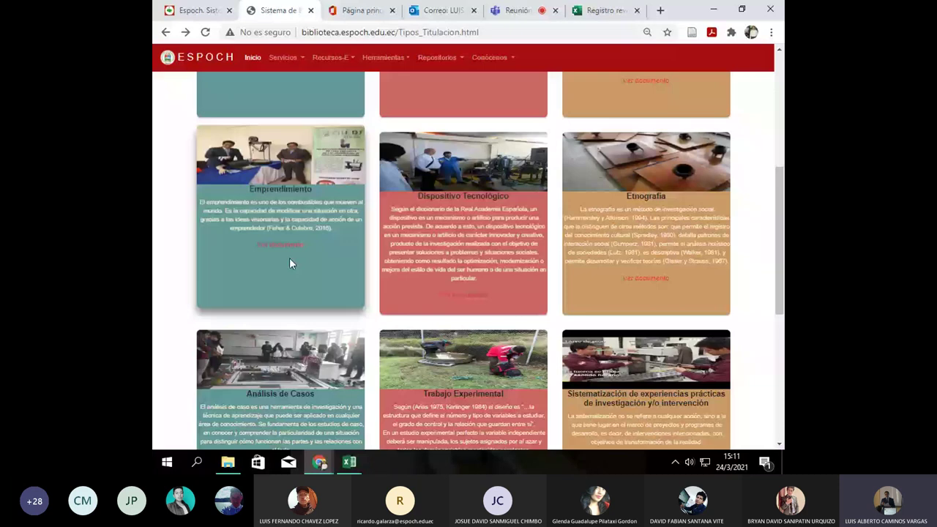
left_click(289, 263)
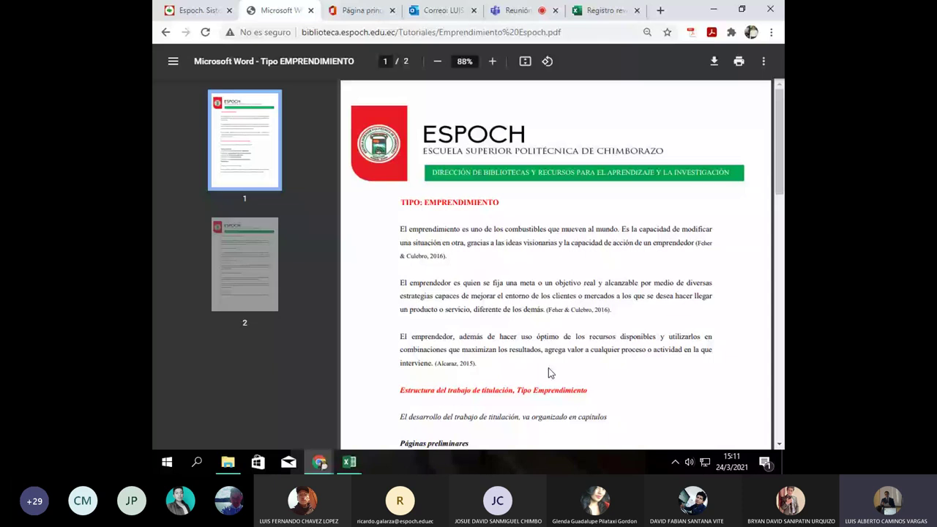
left_click_drag(399, 443, 451, 344)
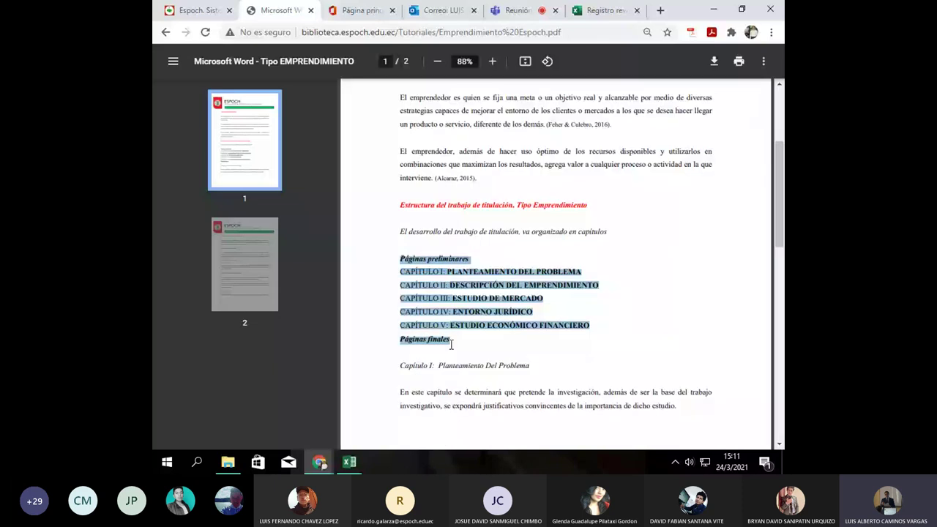
key("alt+Left")
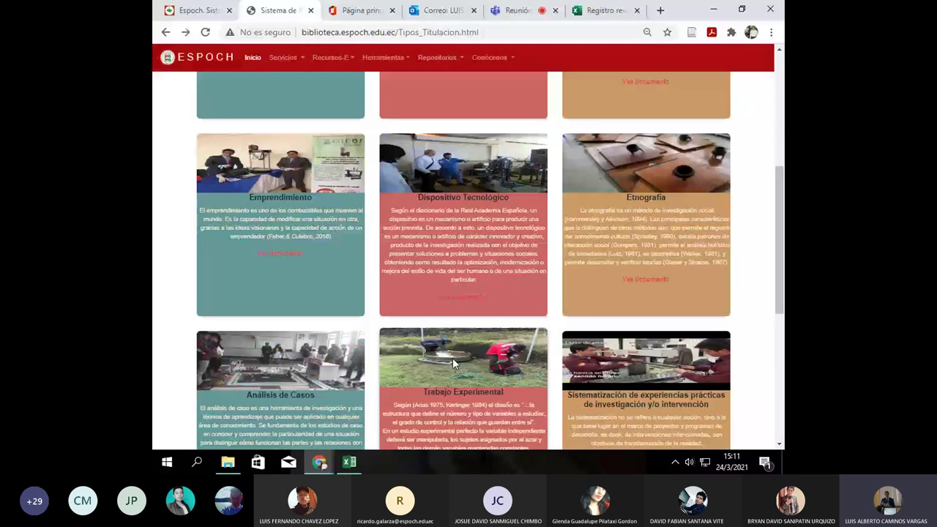
left_click(453, 360)
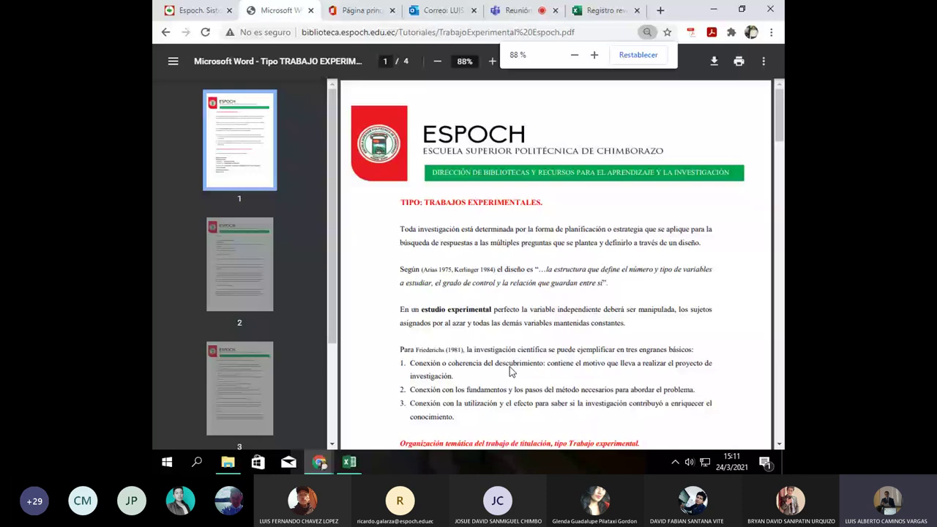
scroll(510, 369, "down", 4)
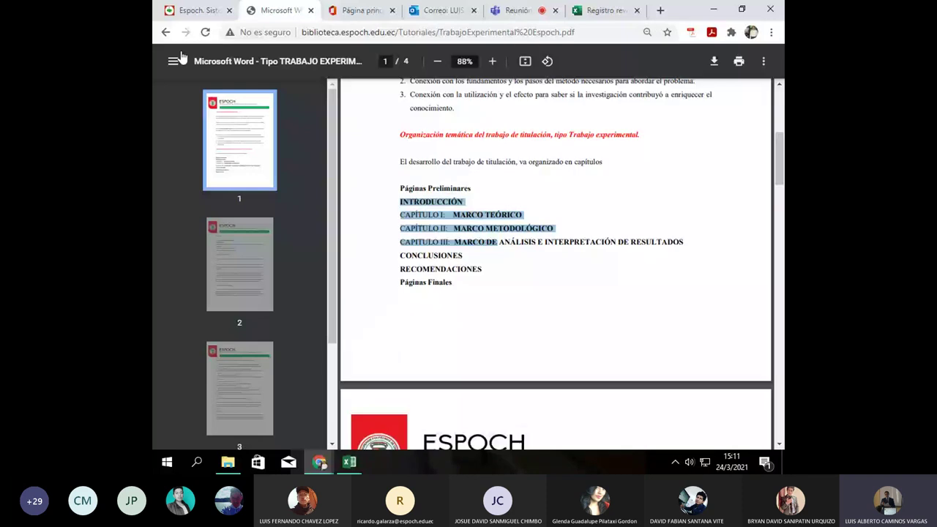
left_click(166, 32)
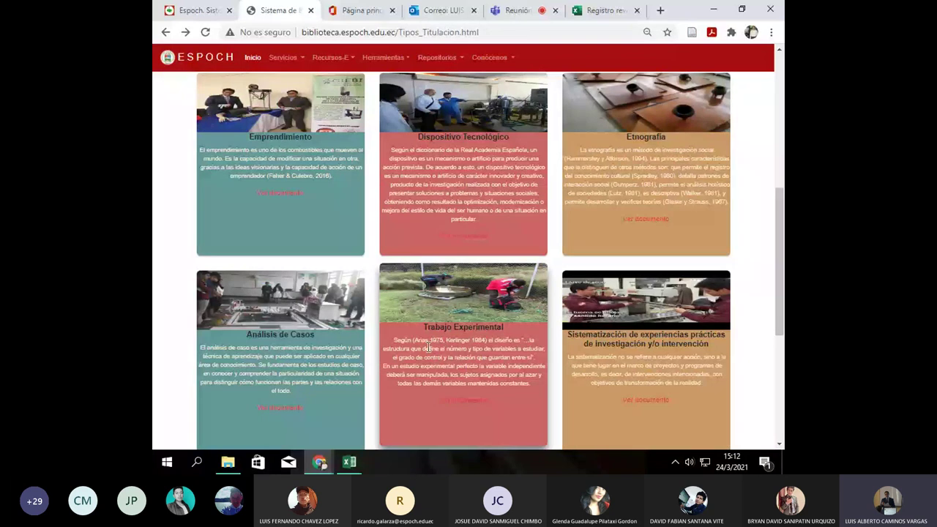
Return to Trabajo_Titulacion.html and open the Guía de Trabajos de Titulación presentation
scroll(428, 348, "down", 3)
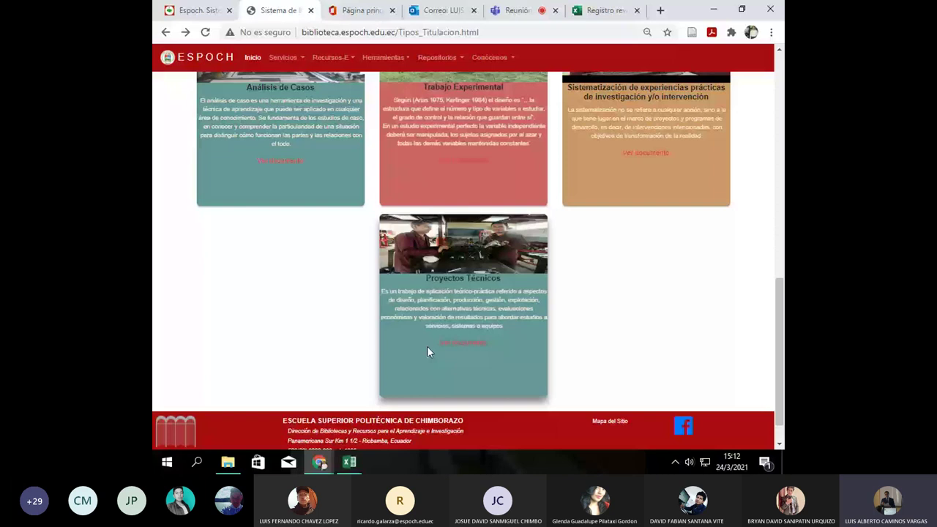
key("alt+Left")
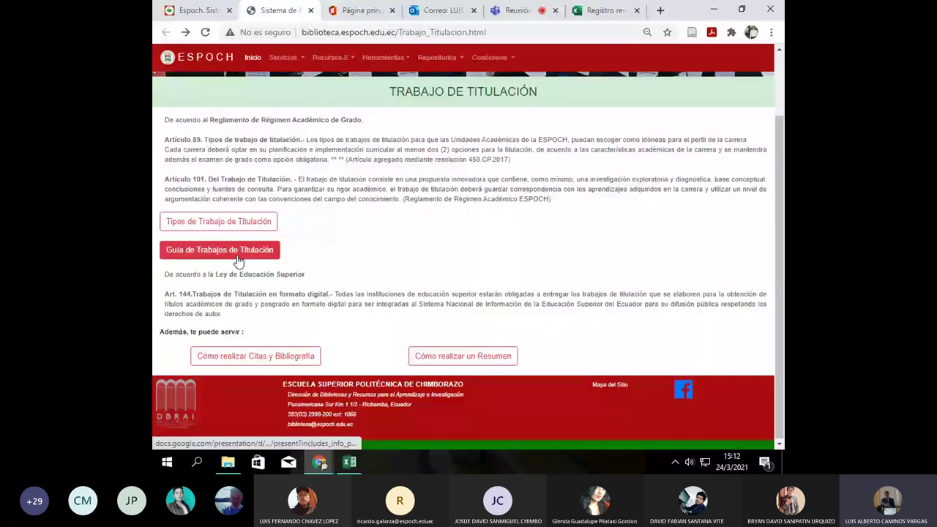
left_click(238, 260)
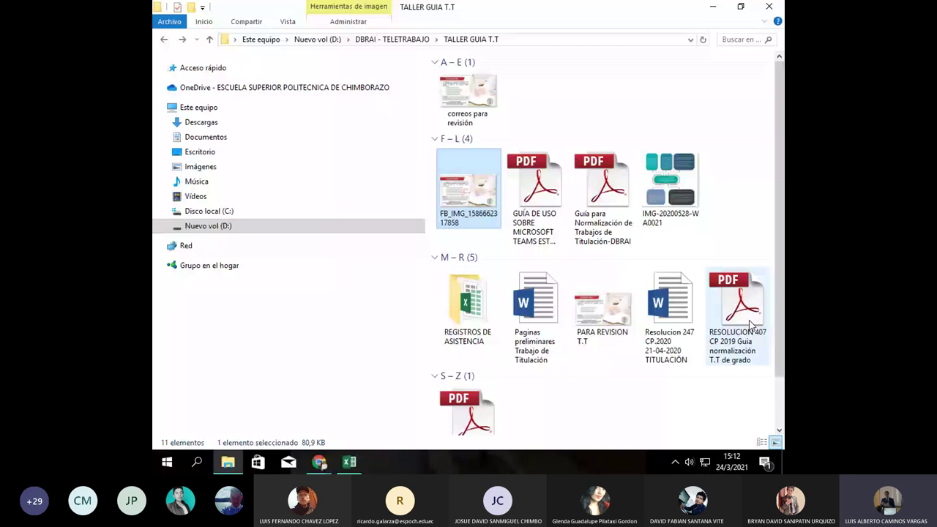
Open the RESOLUCION 407 thesis-normalization PDF in Acrobat Pro and read its opening sections
double_click(750, 324)
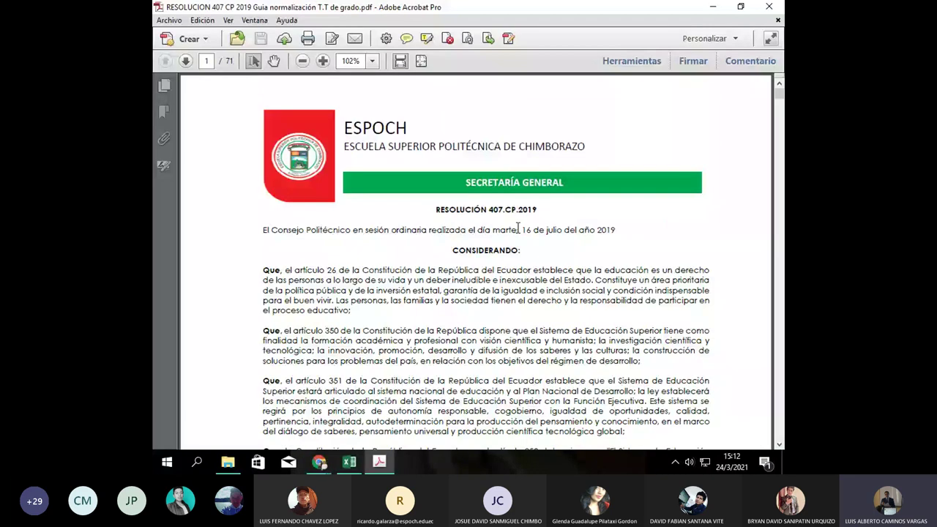
scroll(562, 333, "down", 10)
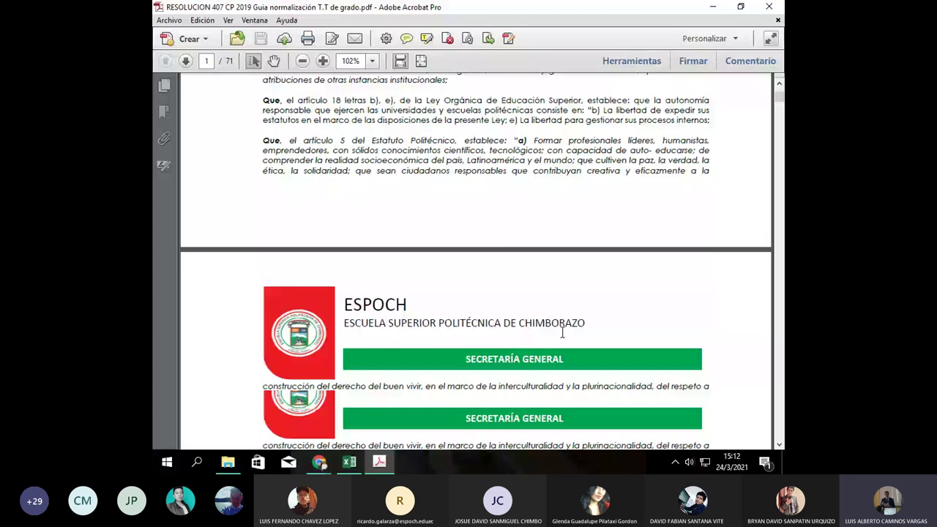
scroll(562, 333, "down", 5)
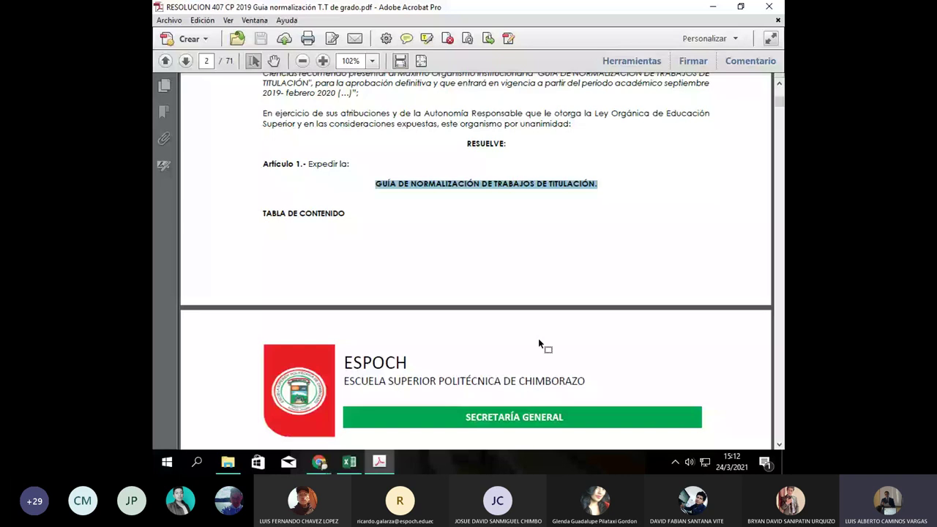
scroll(541, 346, "down", 10)
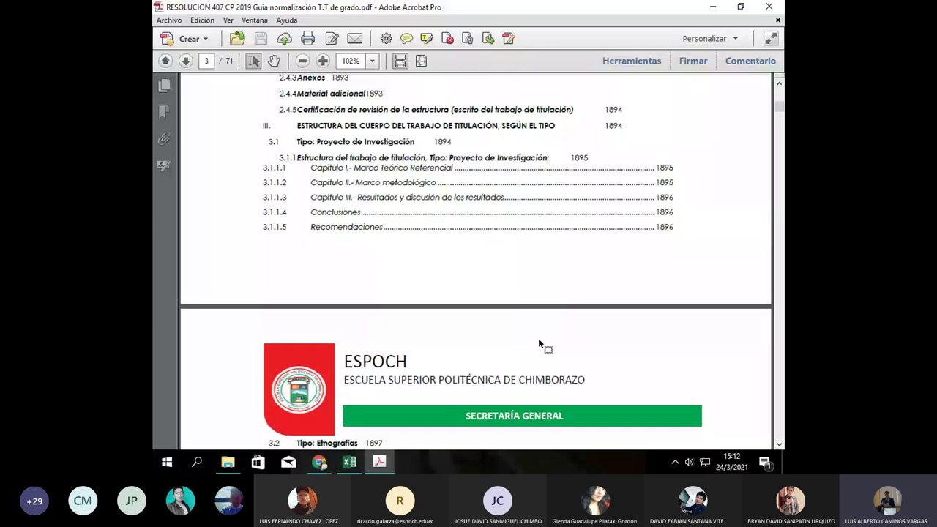
scroll(538, 341, "down", 15)
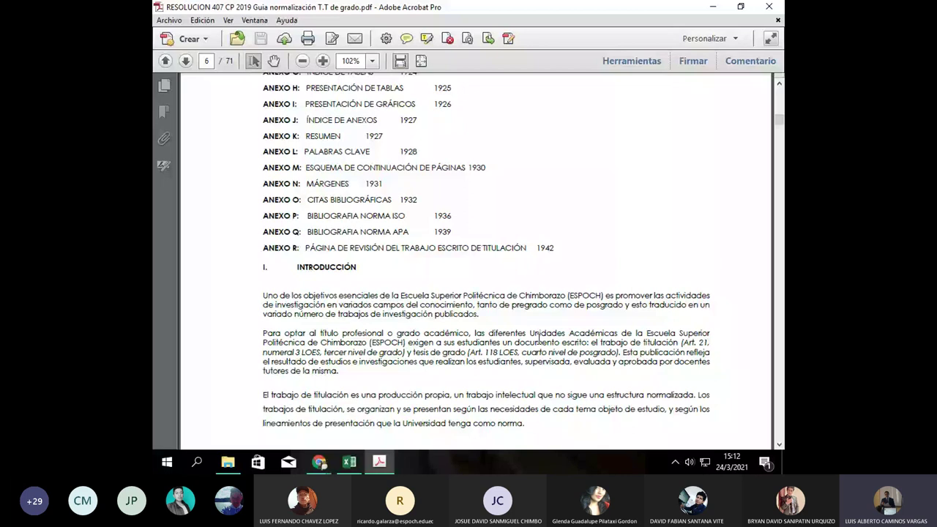
scroll(538, 338, "down", 3)
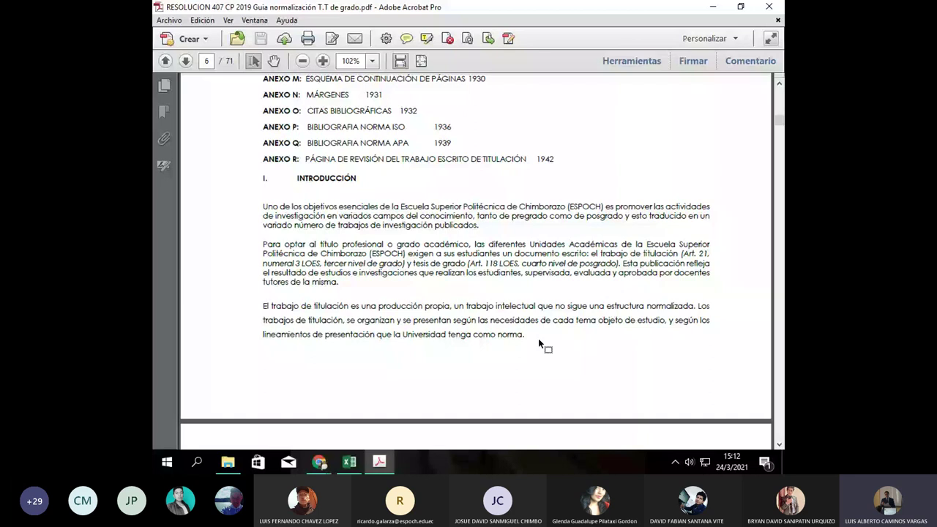
scroll(538, 338, "down", 15)
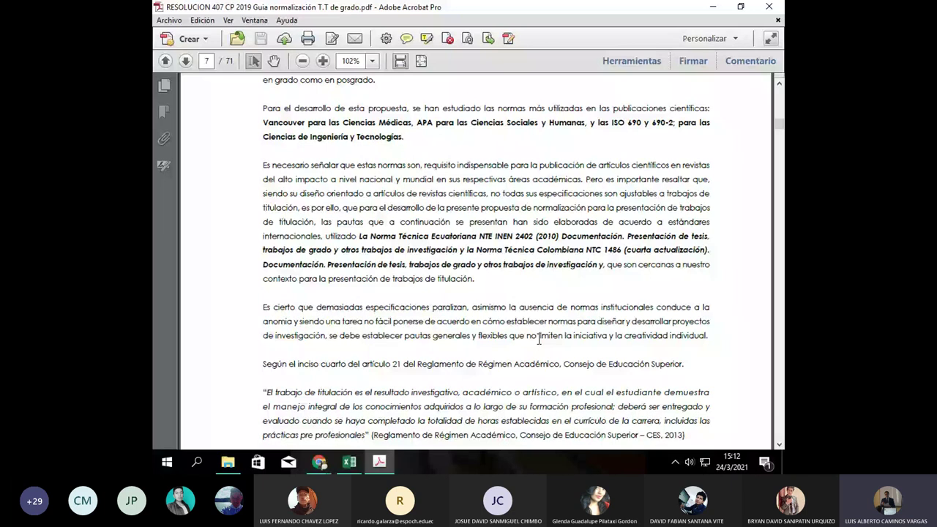
scroll(538, 339, "up", 2)
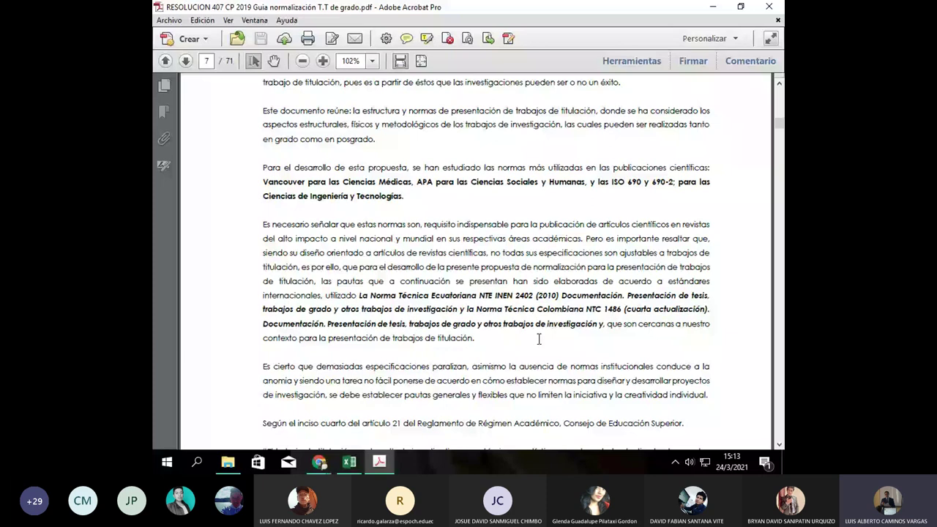
Page through the rest of the PDF toward page 71, then return to the Guía presentation
scroll(539, 339, "down", 1)
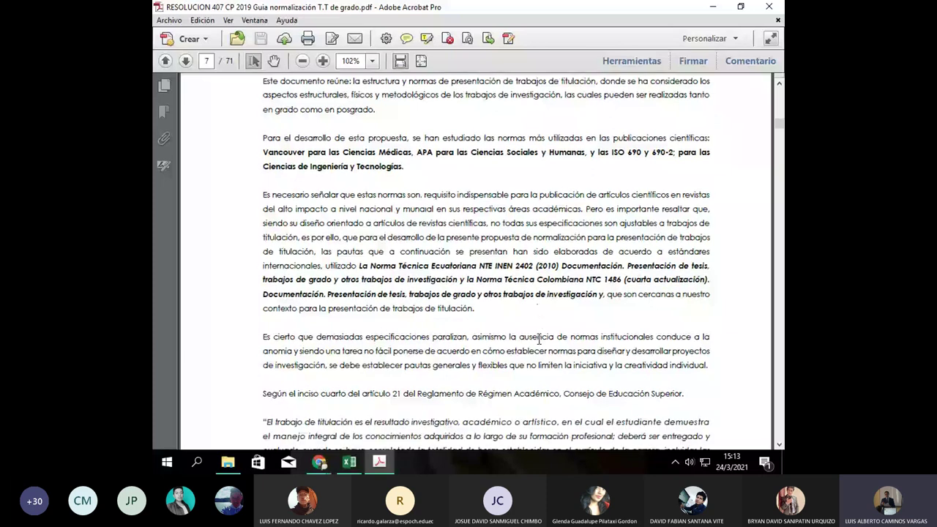
scroll(539, 339, "down", 2)
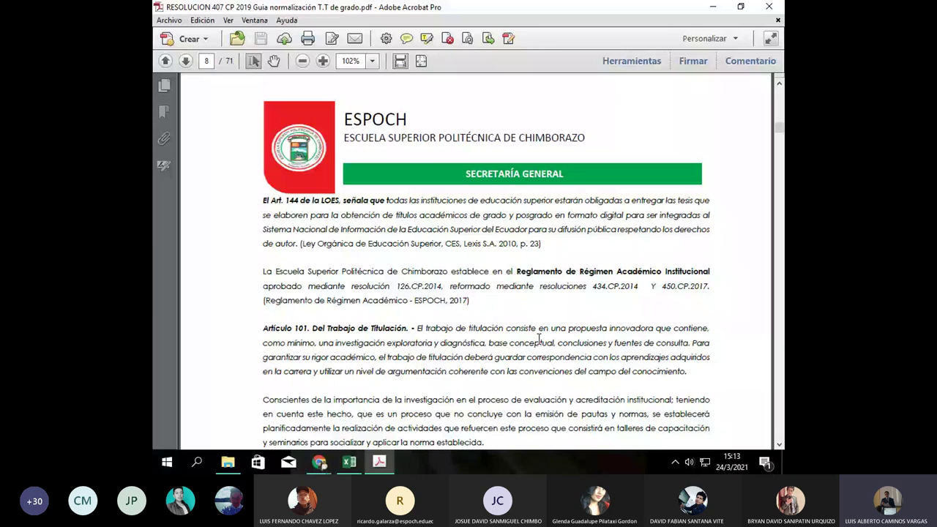
scroll(539, 339, "down", 5)
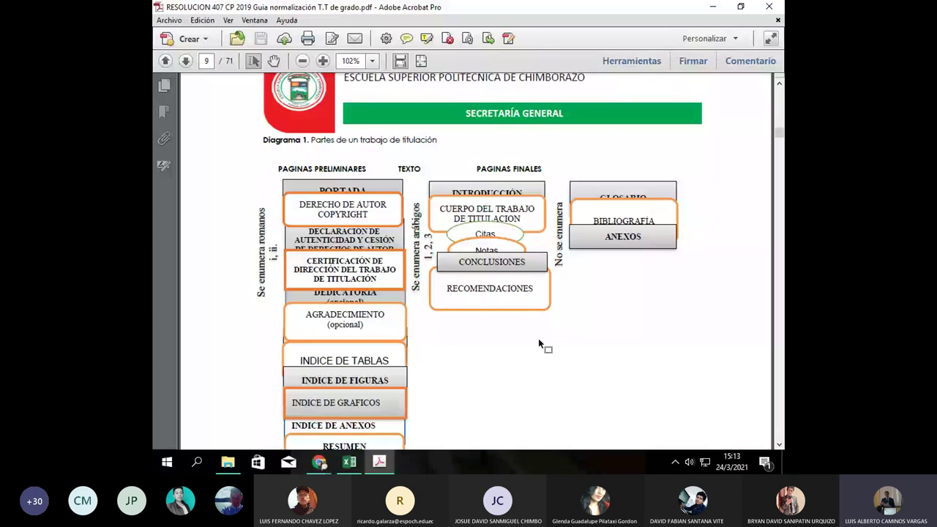
scroll(538, 338, "down", 10)
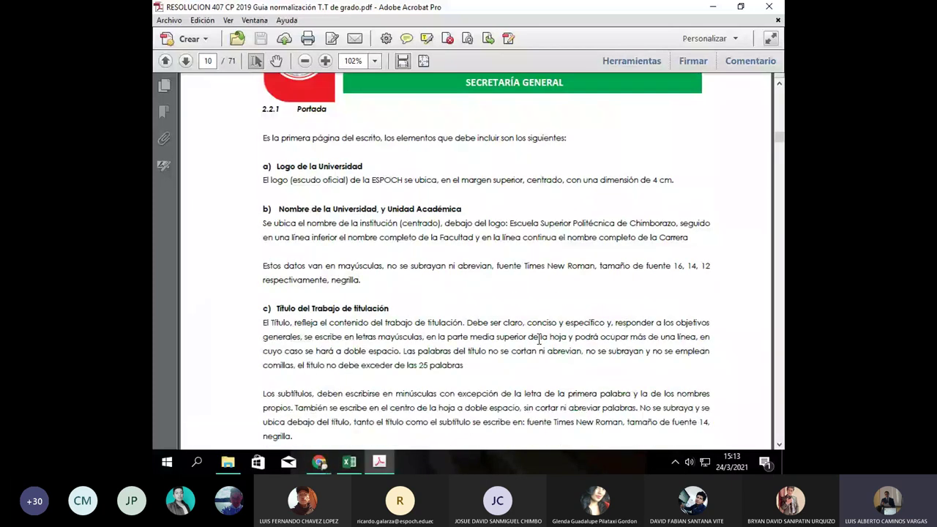
left_click_drag(781, 137, 782, 134)
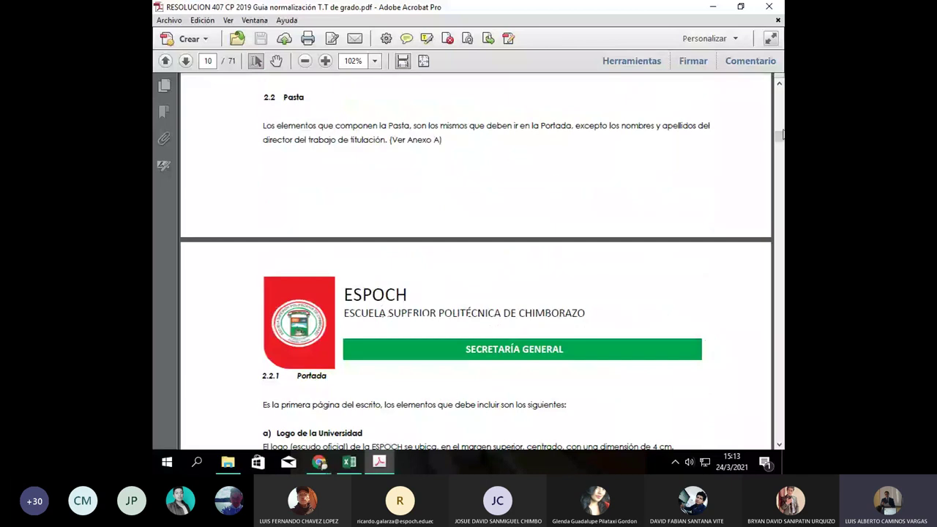
scroll(557, 297, "down", 5)
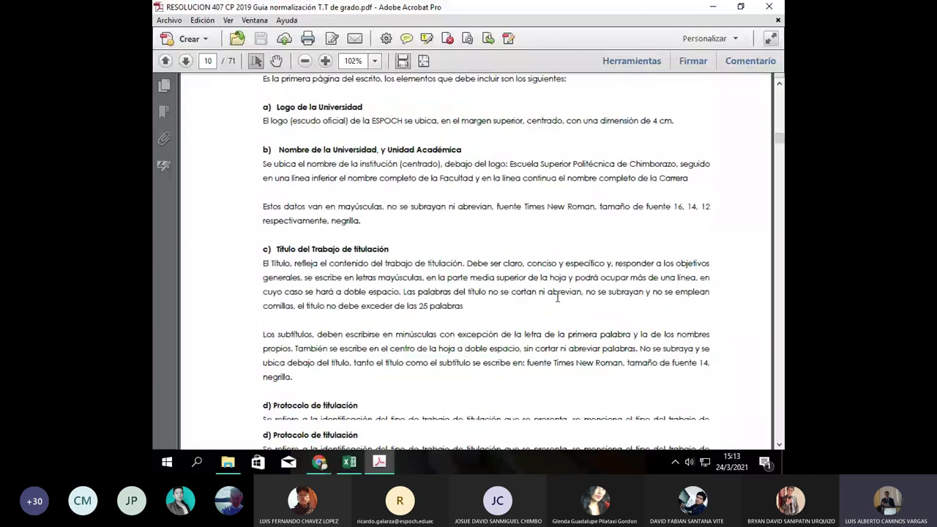
left_click_drag(780, 137, 780, 439)
mouse_move(319, 462)
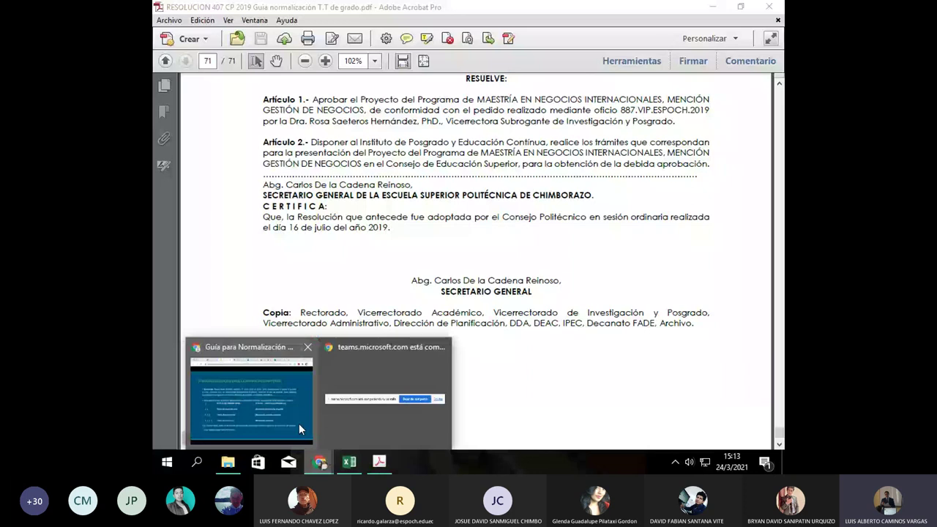
left_click(273, 413)
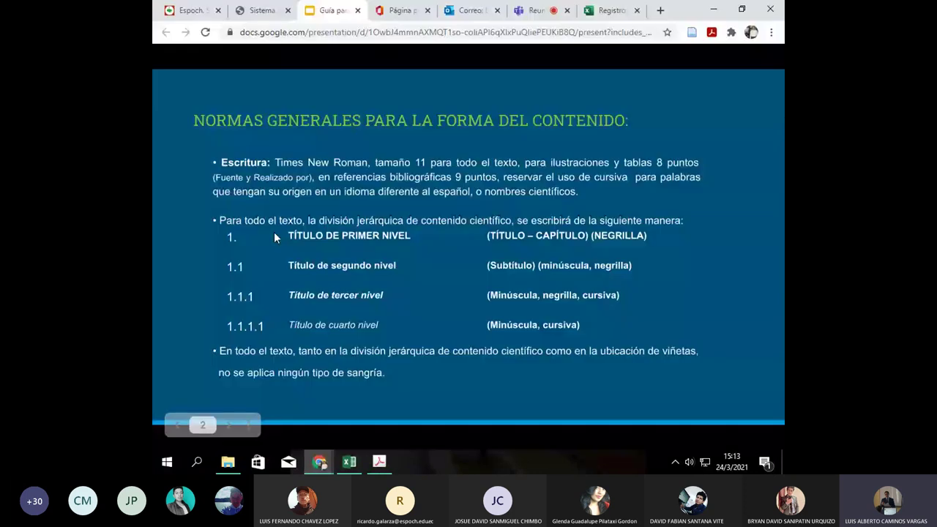
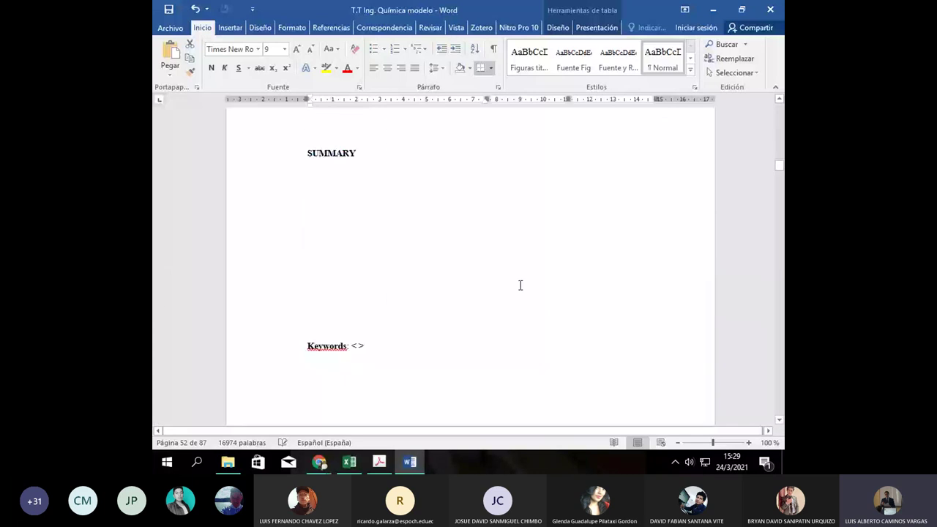
Highlight the RESUMEN abstract's opening sentences in yellow and green
scroll(520, 278, "up", 10)
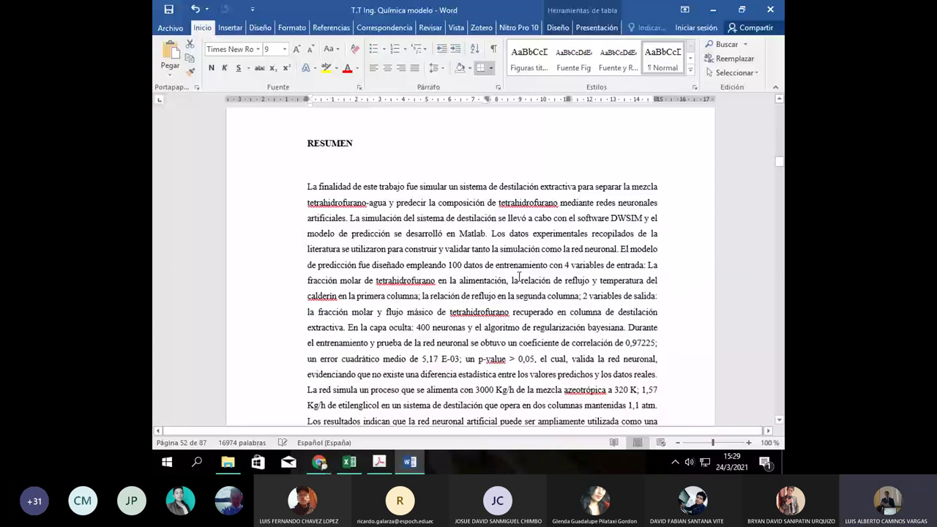
scroll(519, 276, "down", 1, "ctrl")
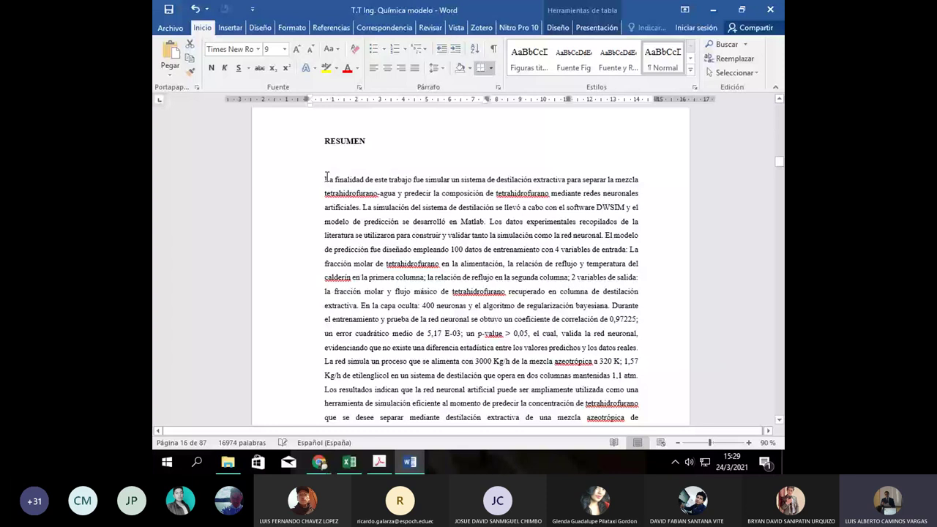
mouse_move(326, 178)
left_mouse_down()
mouse_move(362, 207)
mouse_move(621, 281)
left_mouse_up()
scroll(398, 213, "down", 1)
left_click(336, 67)
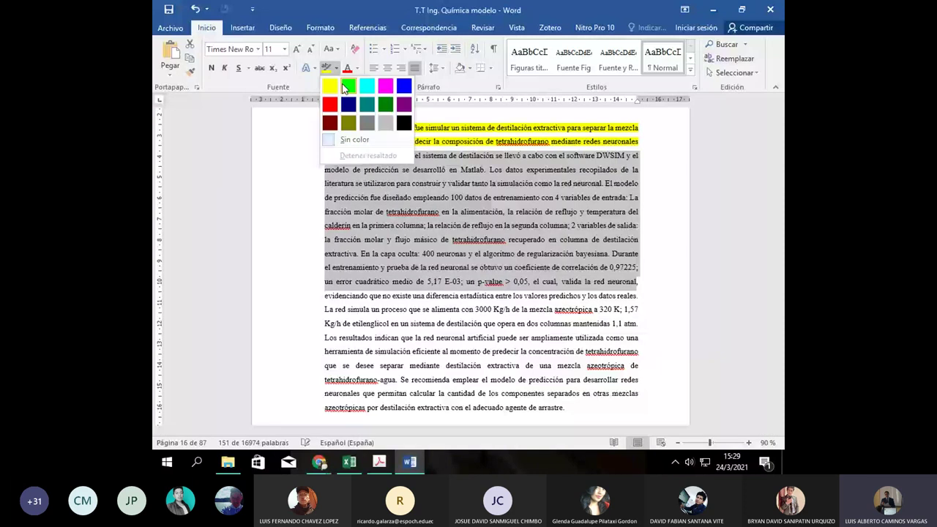
left_click(347, 86)
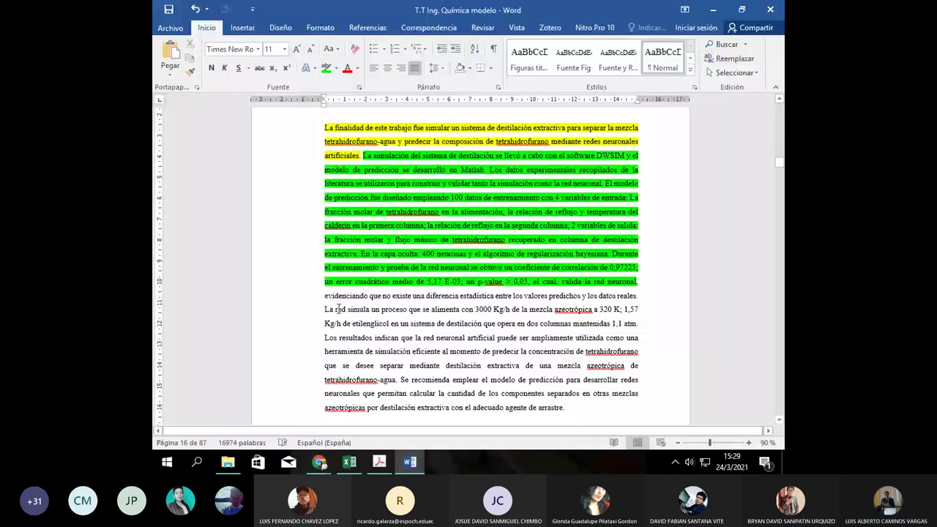
left_click(339, 309)
Highlight the lines starting 'La red simula' turquoise and 'herramienta … extractiva de' magenta
left_click_drag(326, 309, 638, 338)
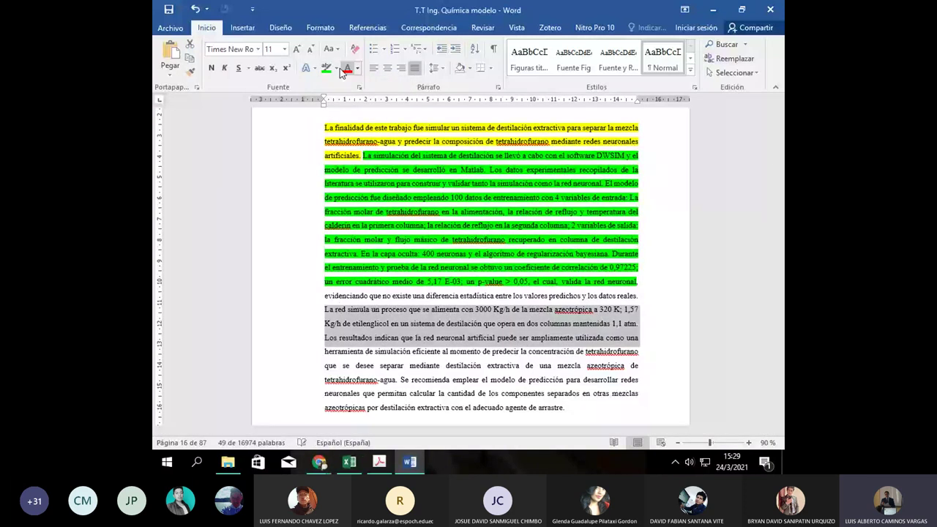
left_click(336, 67)
left_click(358, 86)
left_click(327, 355)
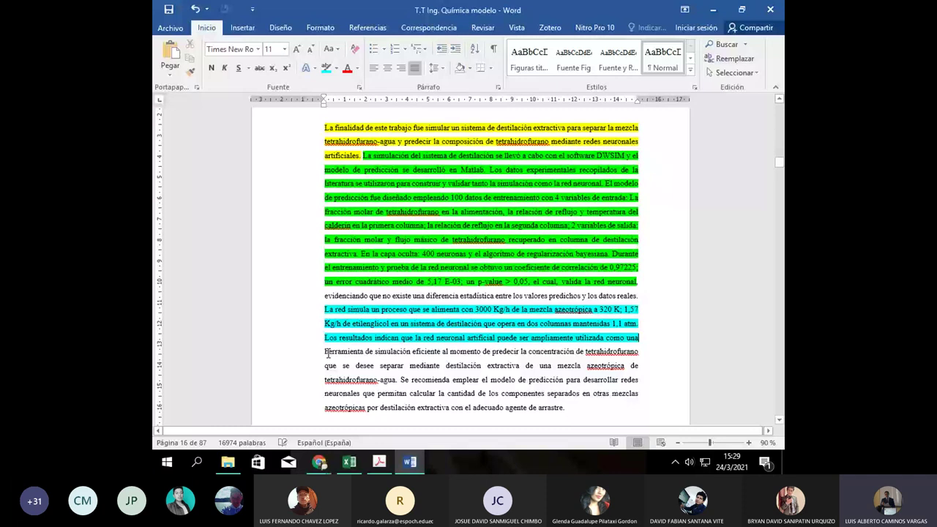
left_click_drag(327, 354, 538, 365)
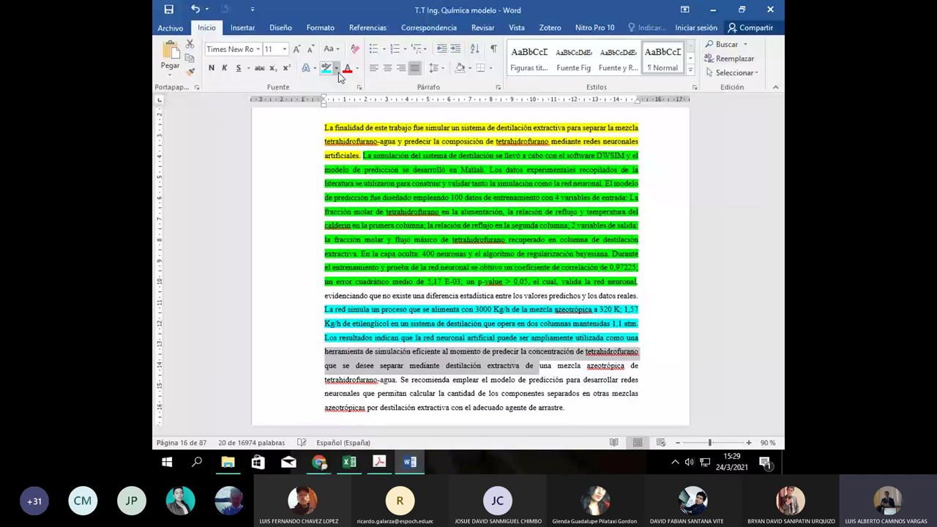
left_click(336, 68)
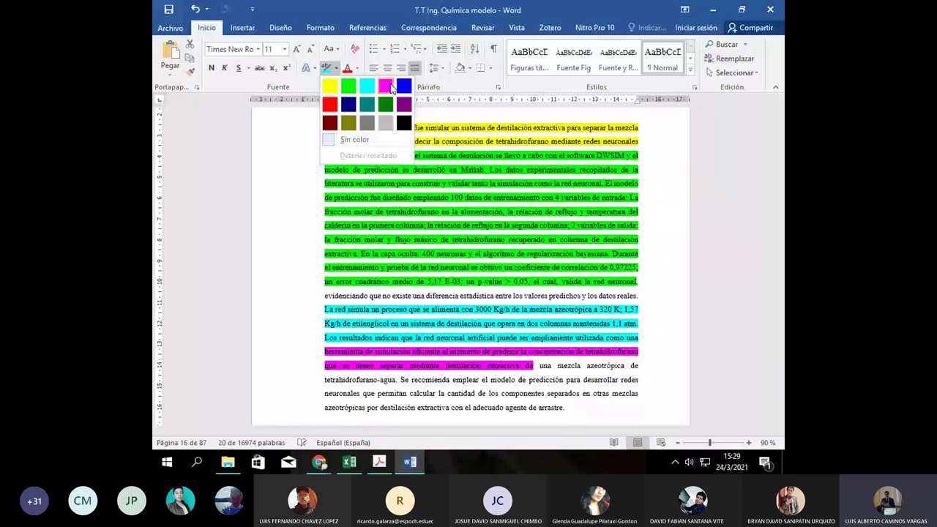
left_click(385, 87)
Leave the abstract's closing lines unhighlighted and undo the magenta highlight
left_click_drag(325, 379, 575, 408)
left_click(337, 68)
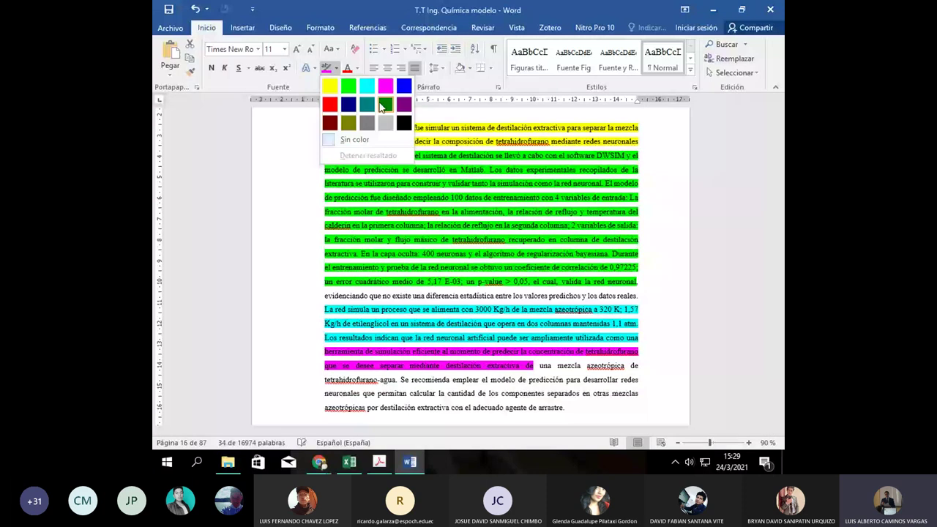
left_click(486, 313)
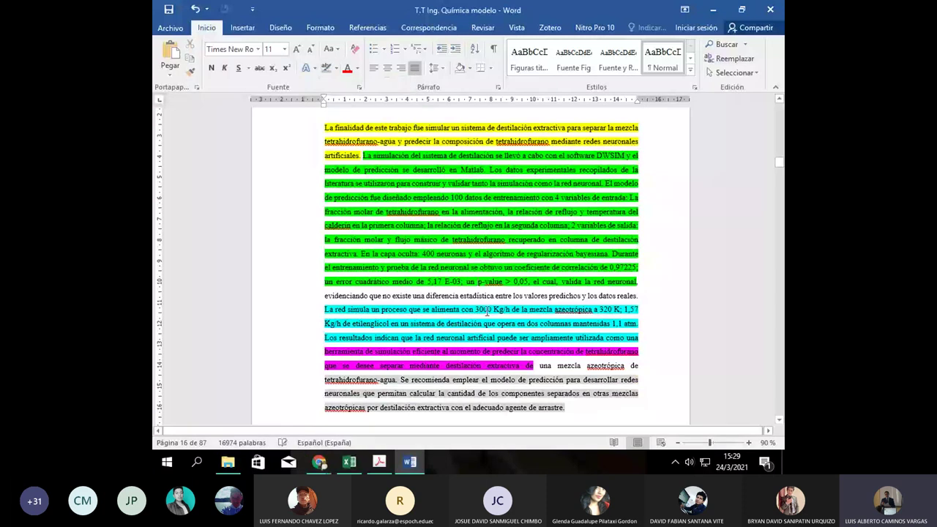
scroll(487, 312, "down", 1)
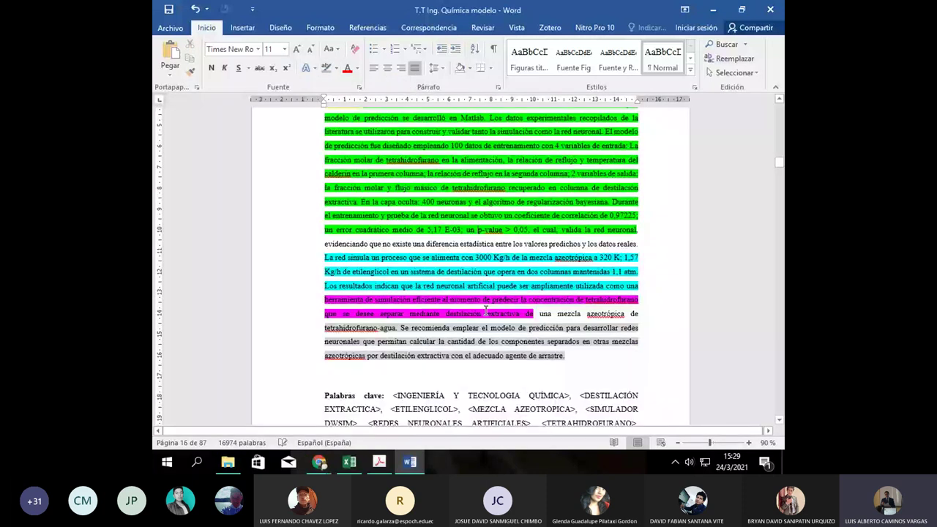
scroll(487, 311, "up", 1)
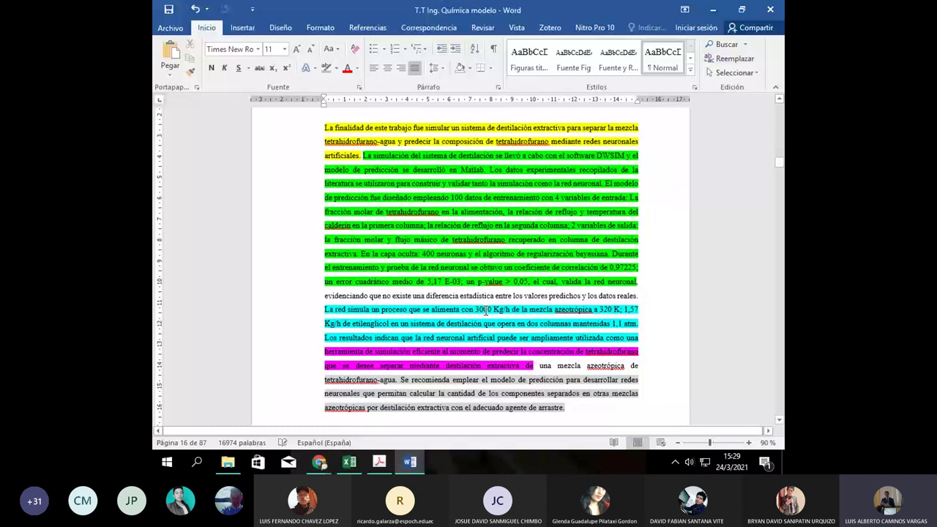
left_click(195, 10)
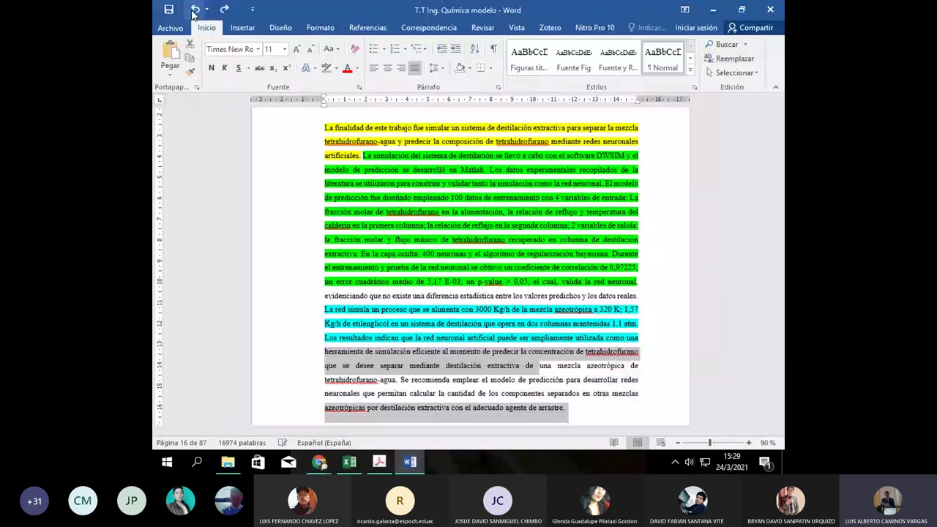
Undo the yellow, green and turquoise highlights and scroll down to the Palabras clave list
left_click(195, 10)
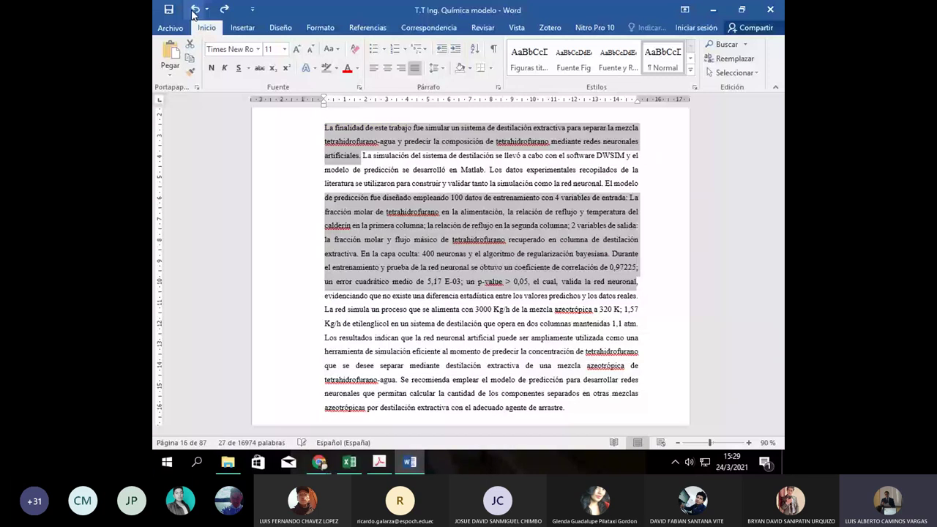
left_click(195, 10)
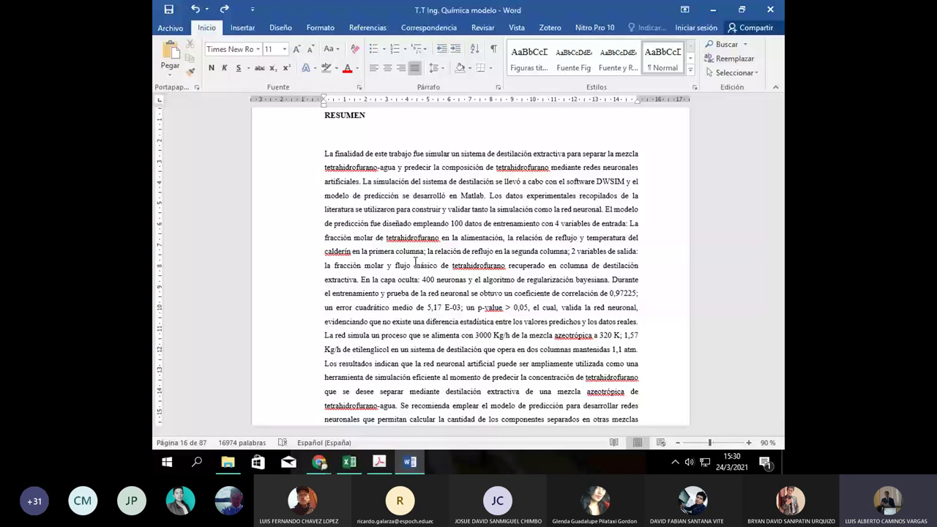
scroll(415, 261, "down", 1)
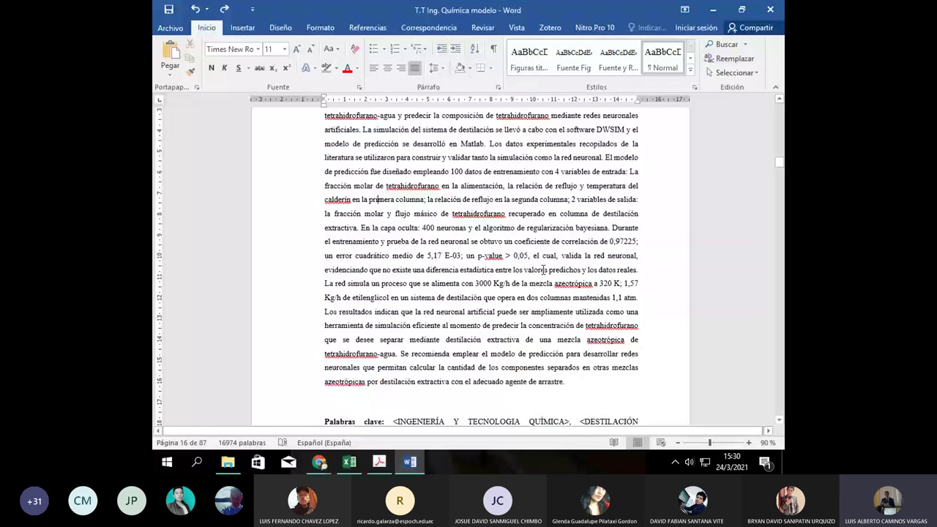
left_click(541, 269)
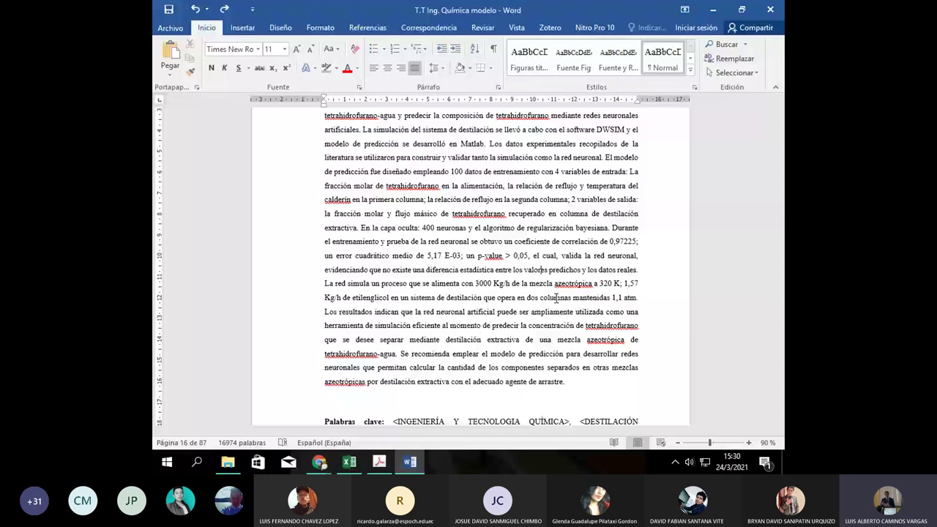
left_click(540, 312)
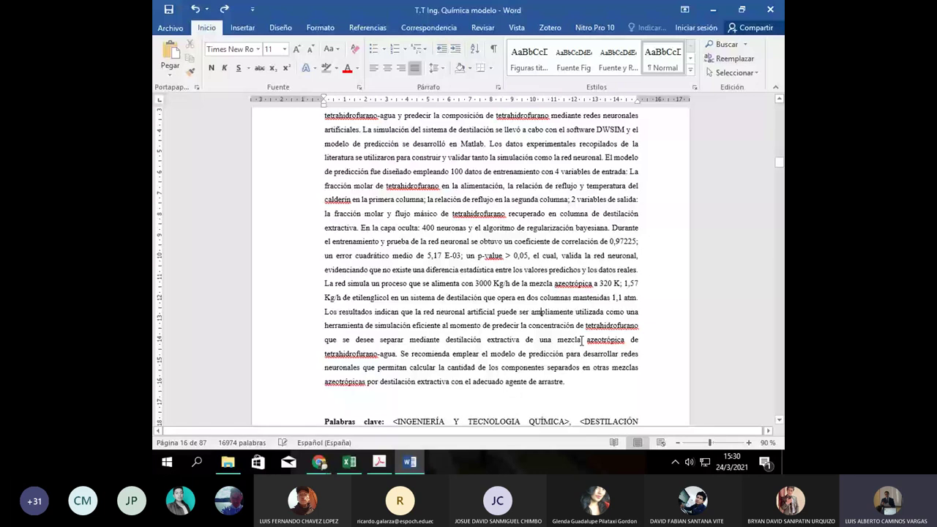
scroll(523, 341, "down", 1)
scroll(523, 341, "down", 2)
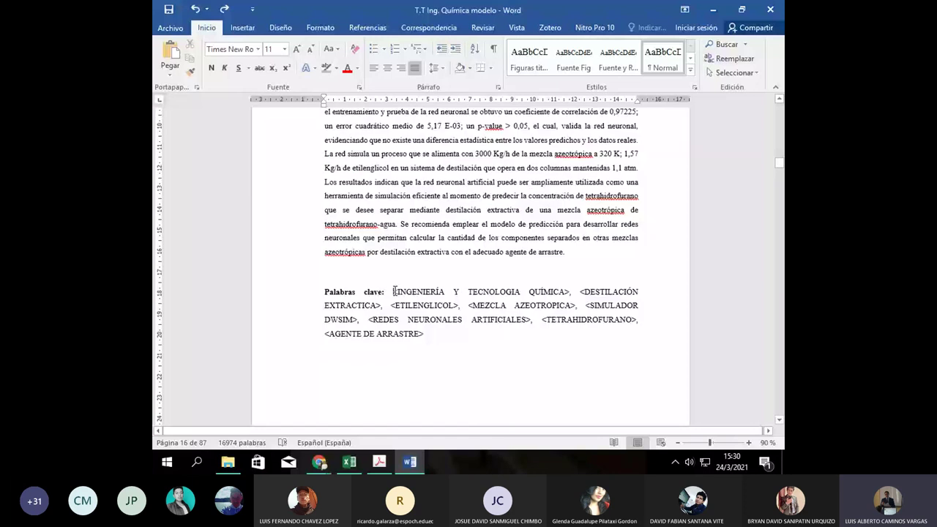
left_click_drag(394, 291, 514, 383)
scroll(514, 384, "up", 1)
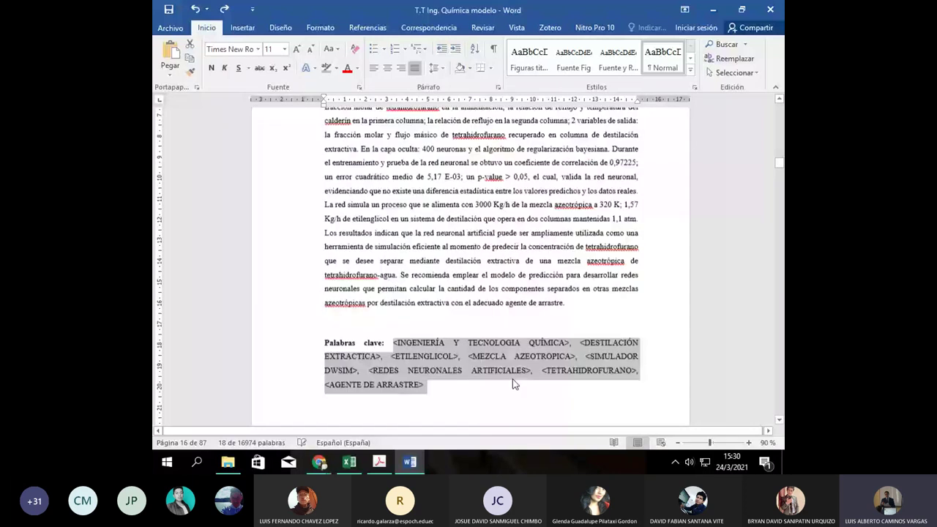
scroll(485, 357, "up", 1)
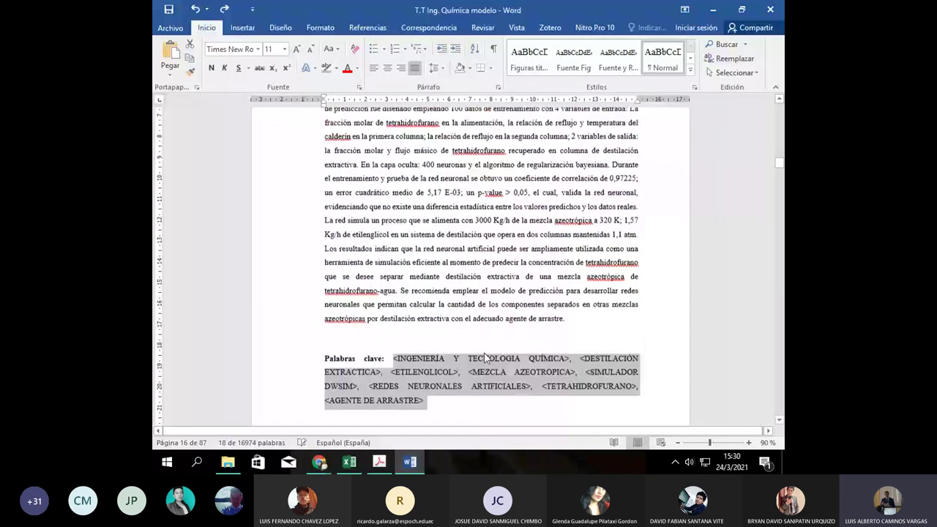
scroll(484, 357, "down", 1)
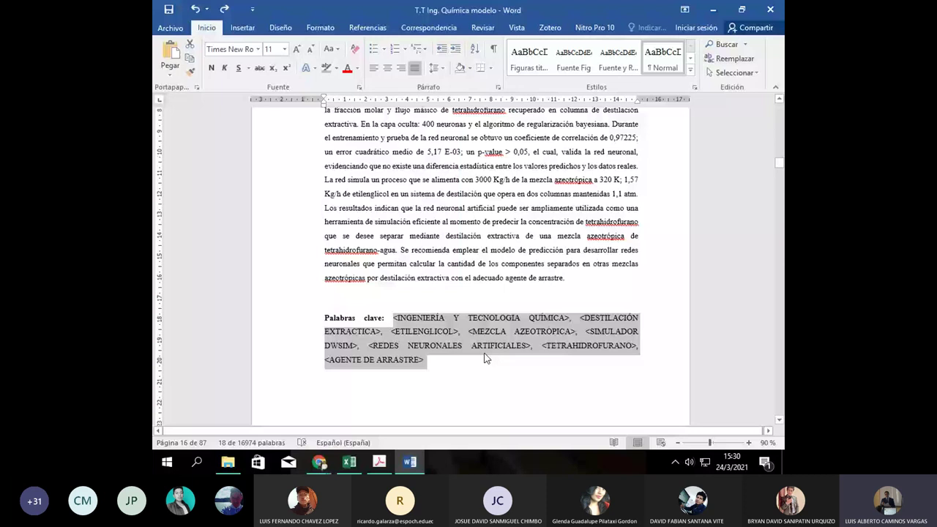
left_click(488, 331)
scroll(488, 345, "down", 1)
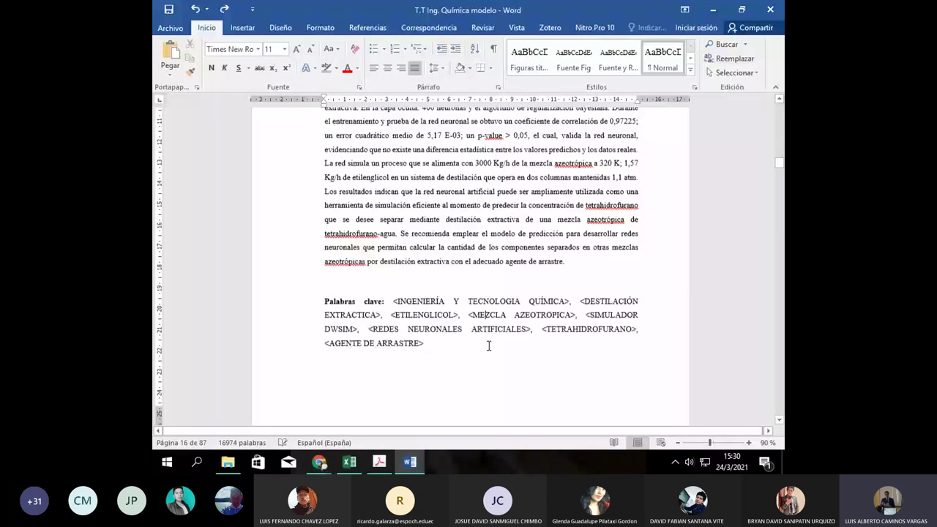
scroll(488, 345, "down", 1)
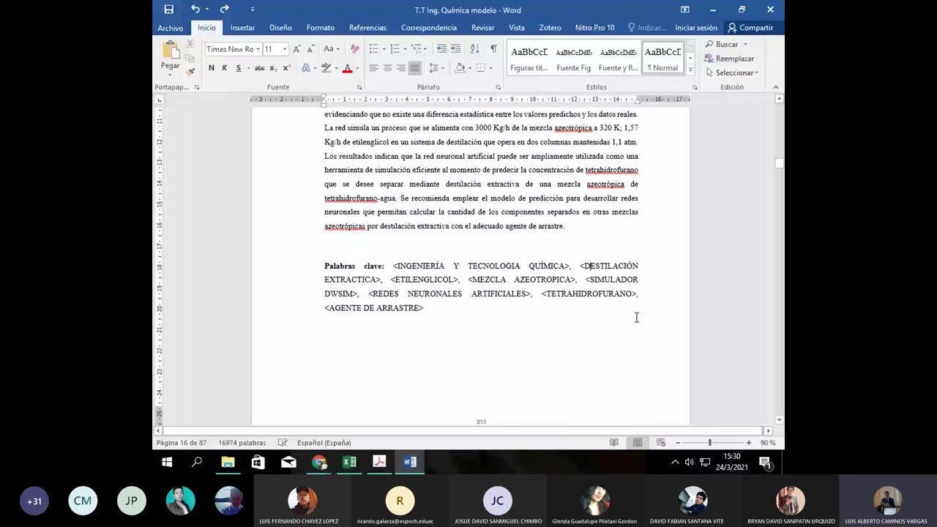
left_click(581, 300, "shift")
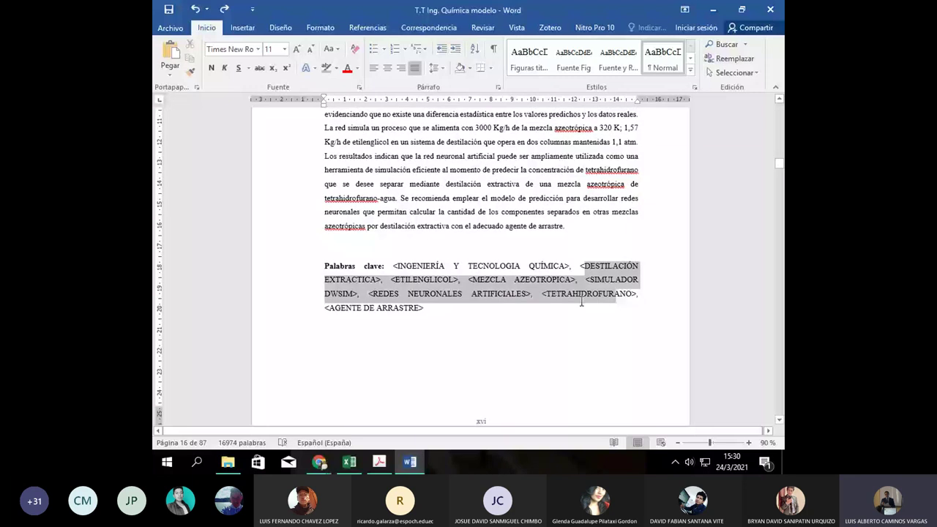
left_click(424, 307, "shift")
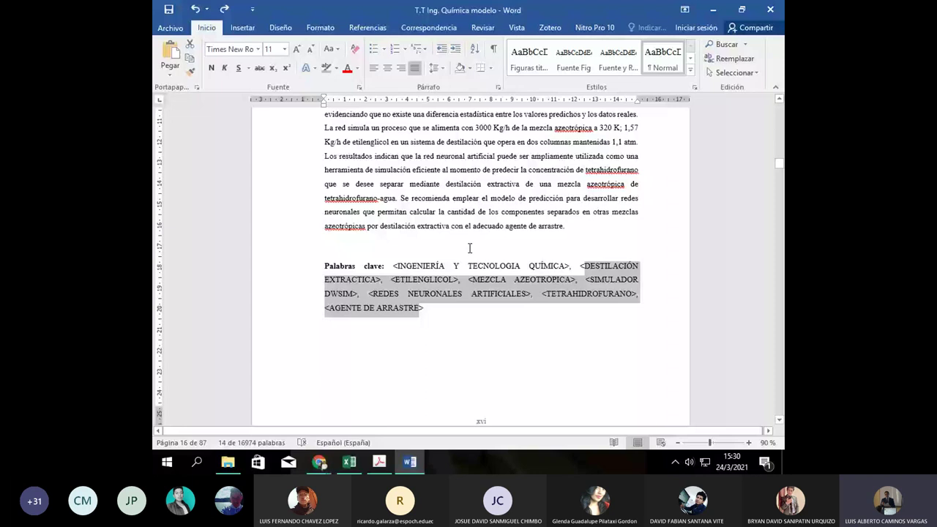
left_click(462, 294)
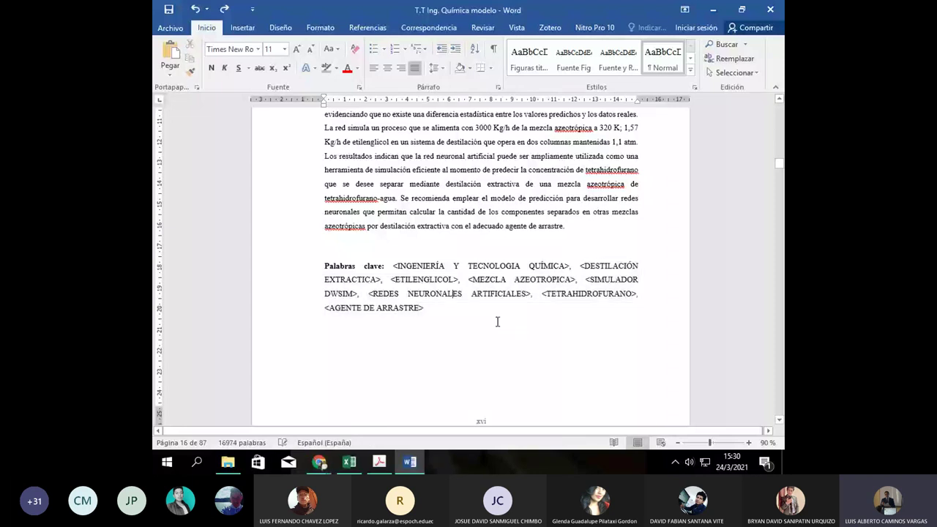
left_click_drag(382, 266, 474, 343)
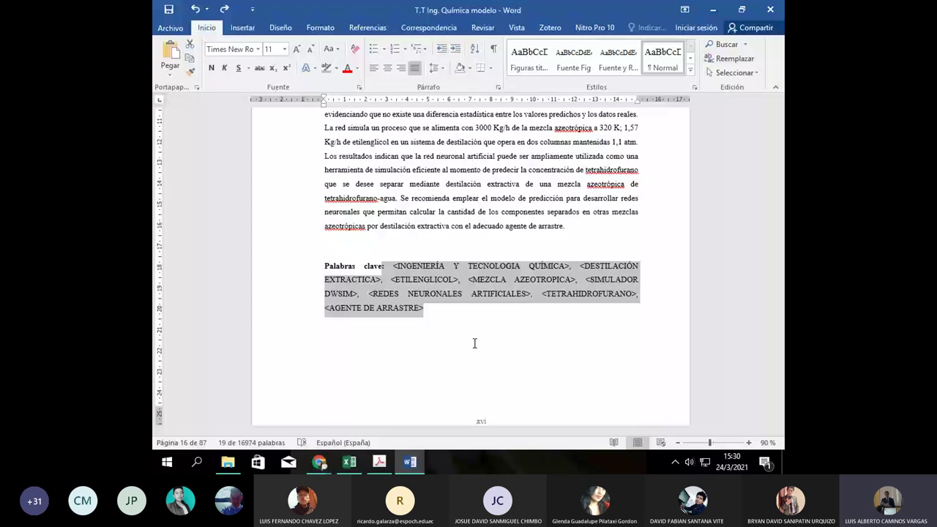
left_click(532, 315)
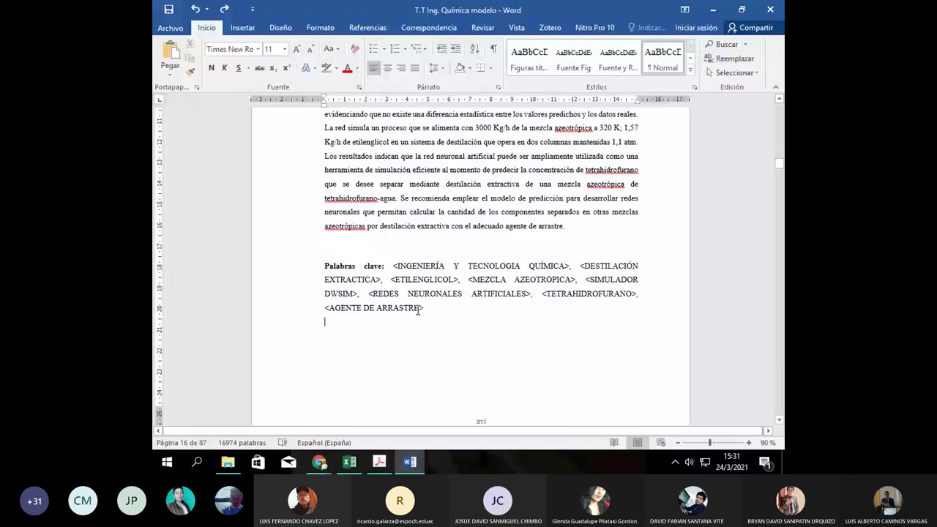
left_click_drag(423, 308, 329, 308)
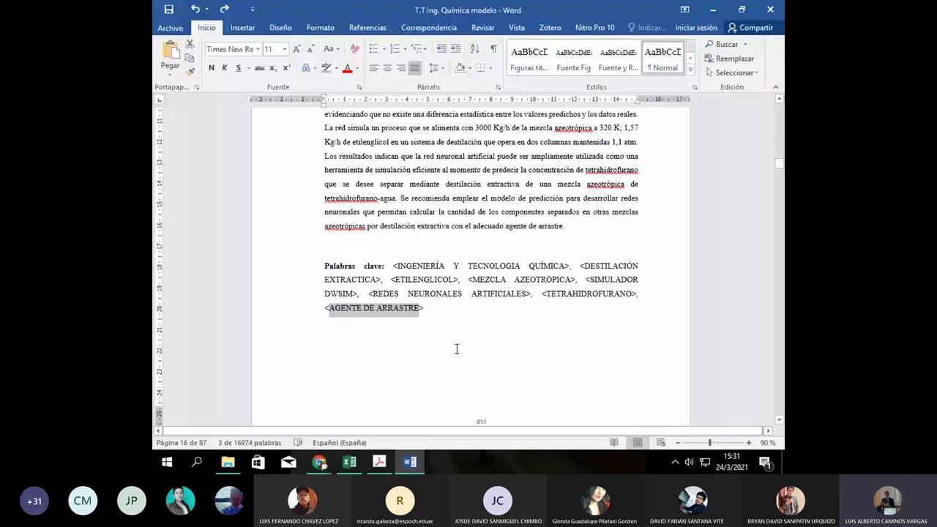
Select and then deselect the keyword REDES NEURONALES ARTIFICIALES in the keyword list
left_click(444, 355)
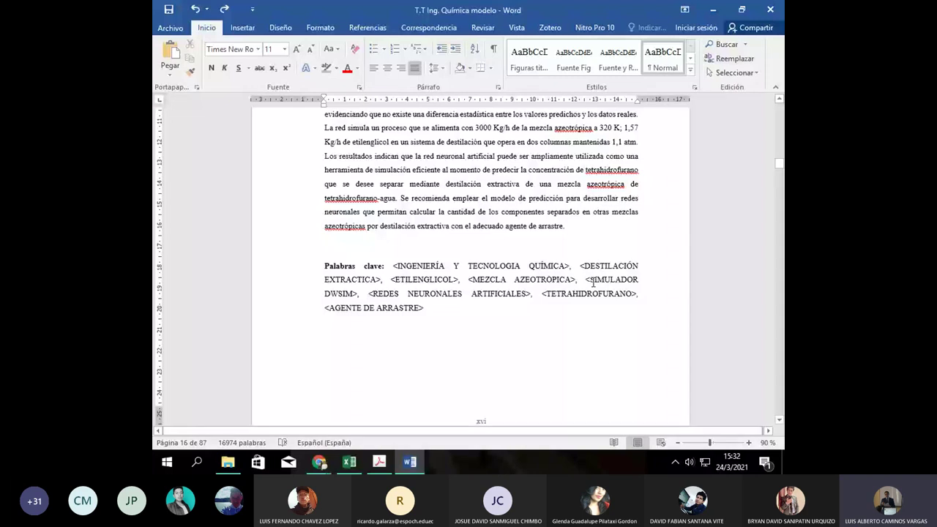
left_click_drag(632, 293, 615, 296)
left_click_drag(527, 293, 372, 294)
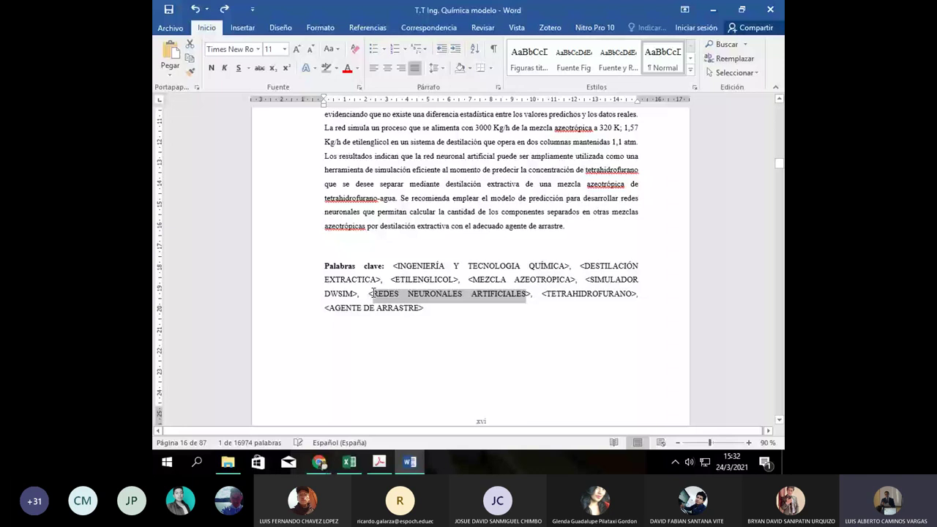
left_click(393, 329)
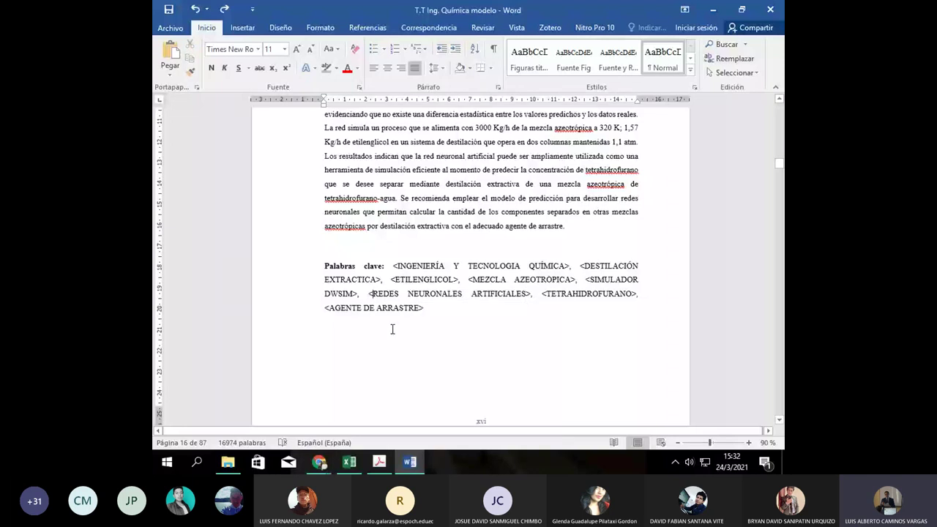
Scroll back up to the abstract's start and preview the open Chrome windows
scroll(392, 329, "up", 2)
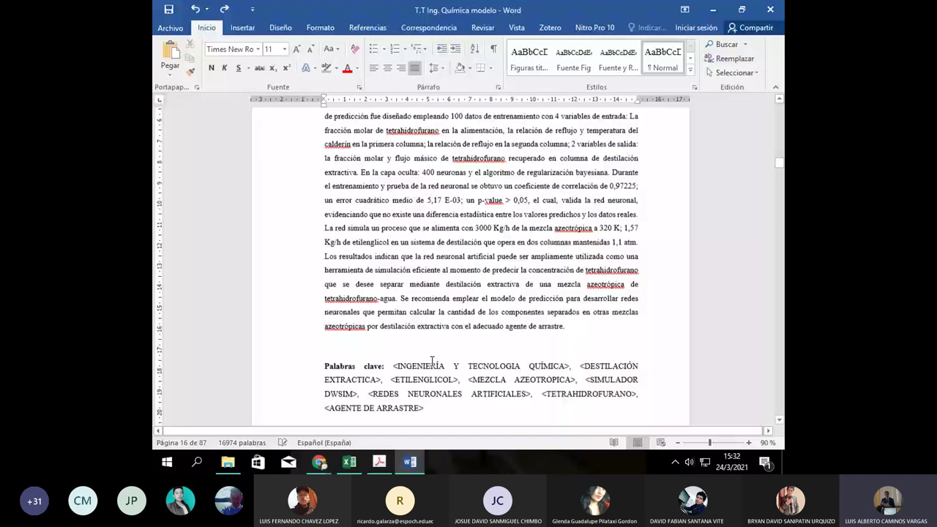
scroll(432, 362, "up", 2)
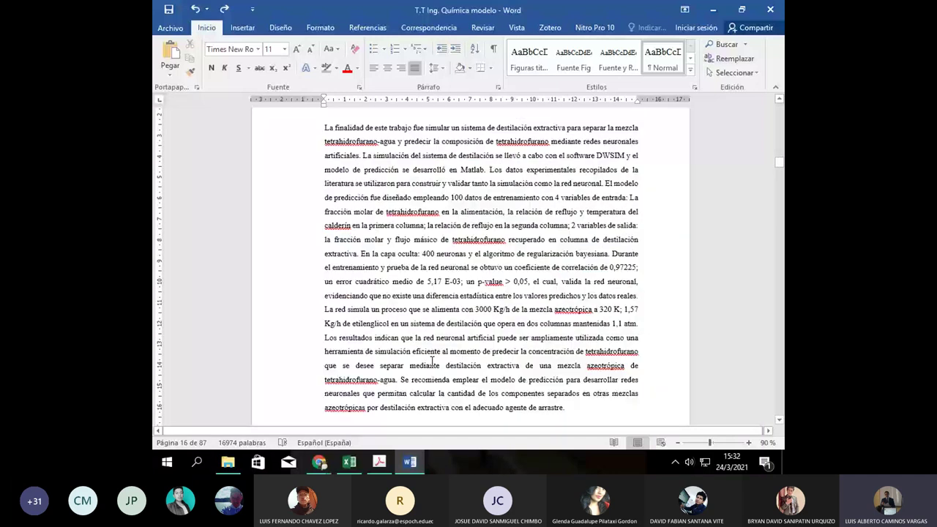
left_click(324, 466)
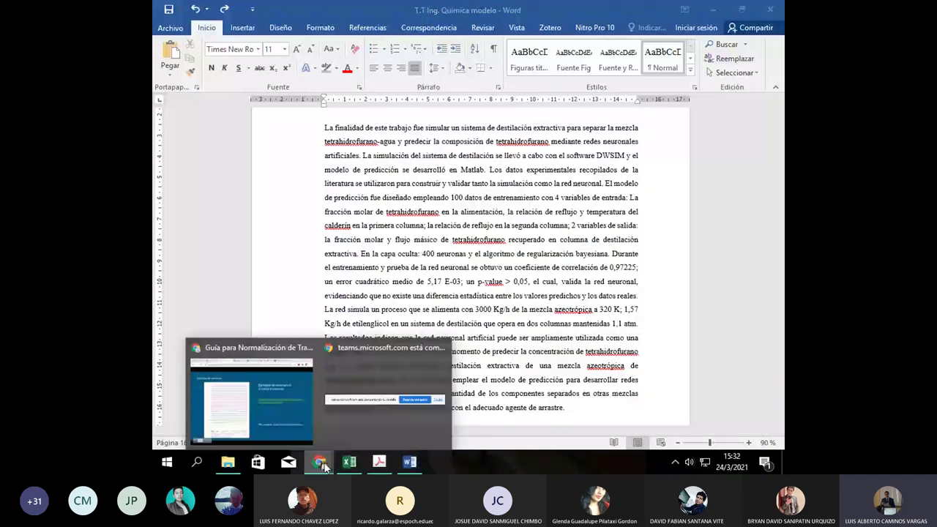
Check the next slide of the Google Slides formatting guide and Teams, then return to Word's body text
left_click(251, 395)
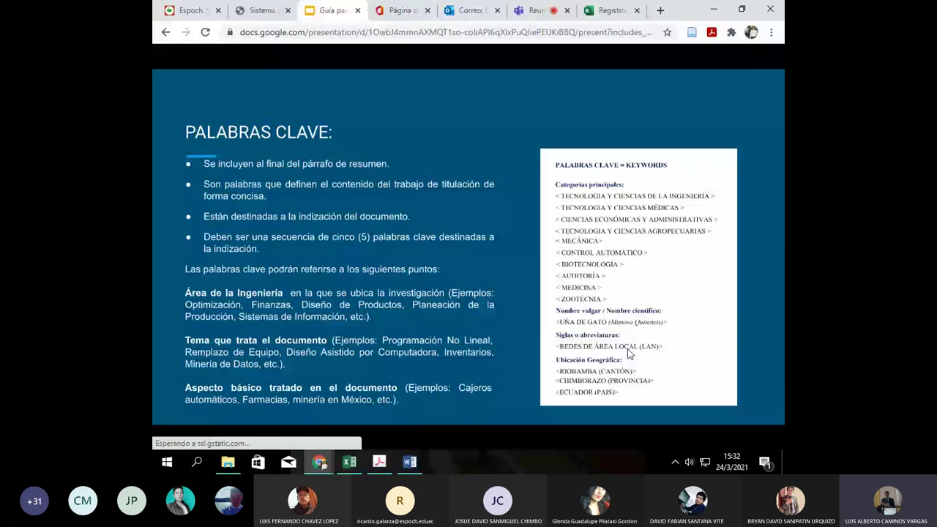
left_click(627, 348)
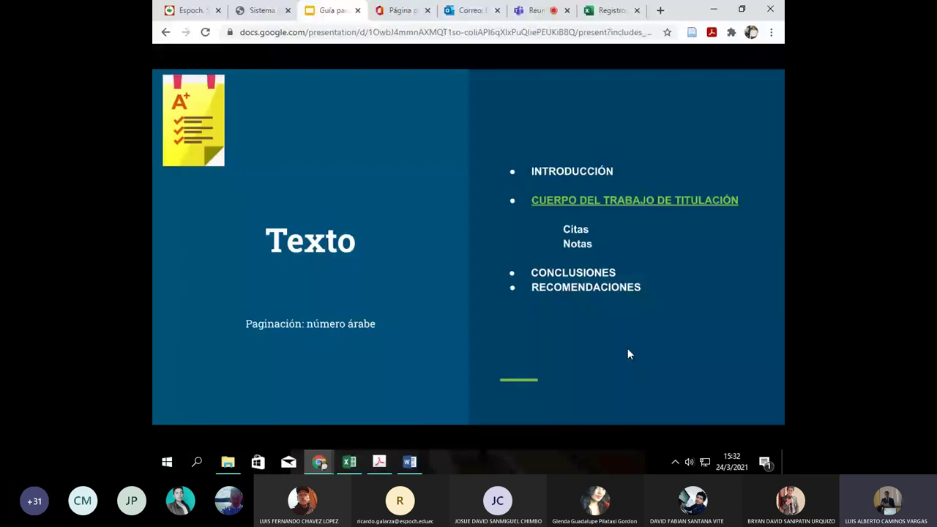
left_click(534, 10)
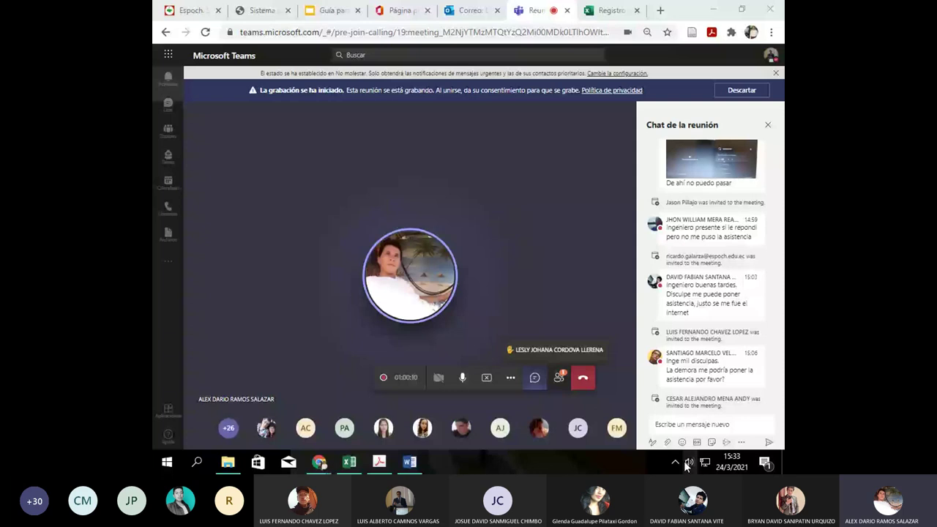
key("alt+Tab")
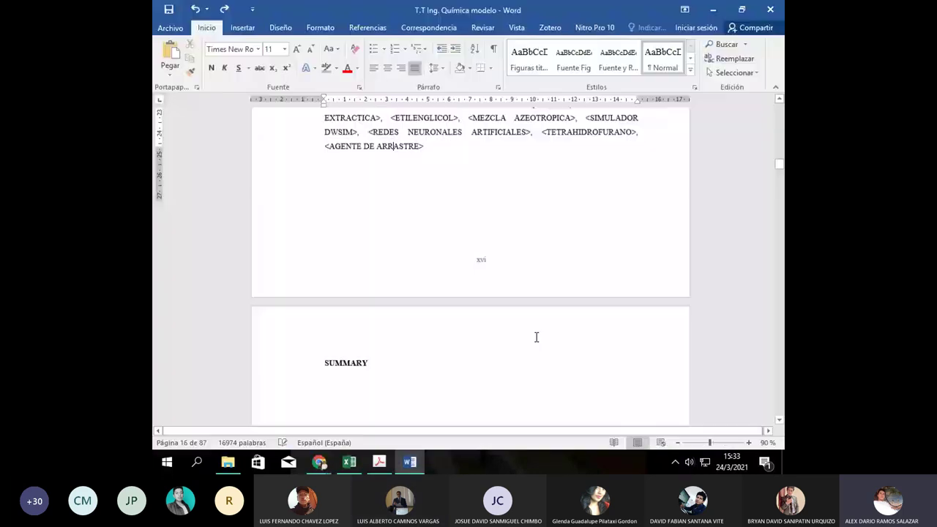
scroll(536, 336, "down", 15)
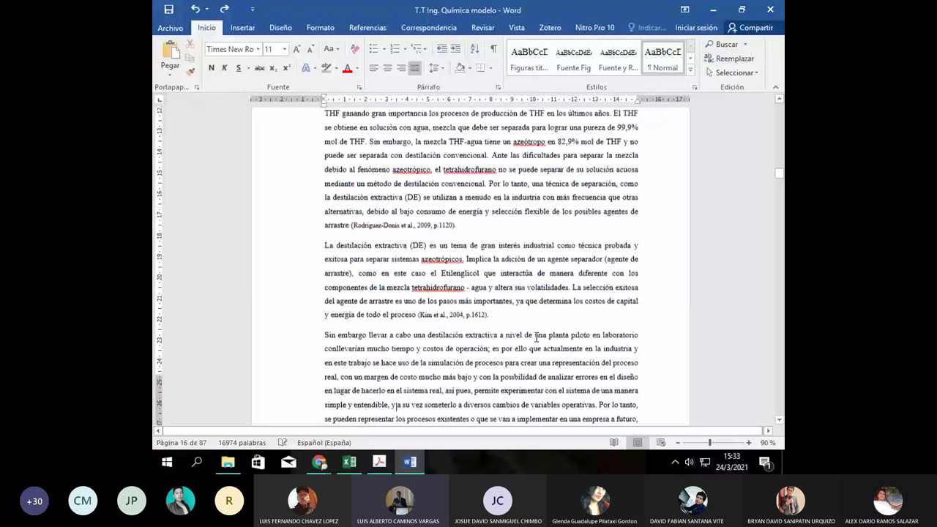
Insert a page break after the paragraph ending 'futuros proyectose.'
scroll(536, 337, "down", 20)
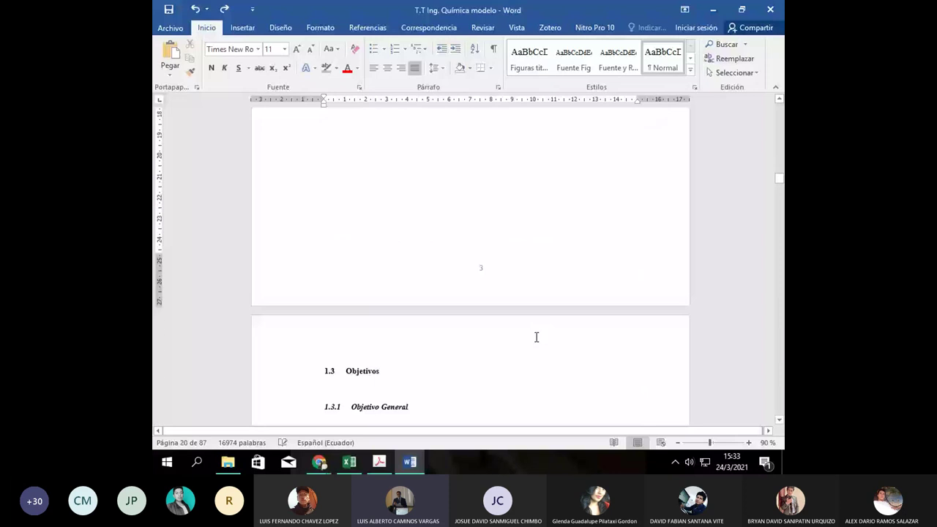
key("ctrl+Return")
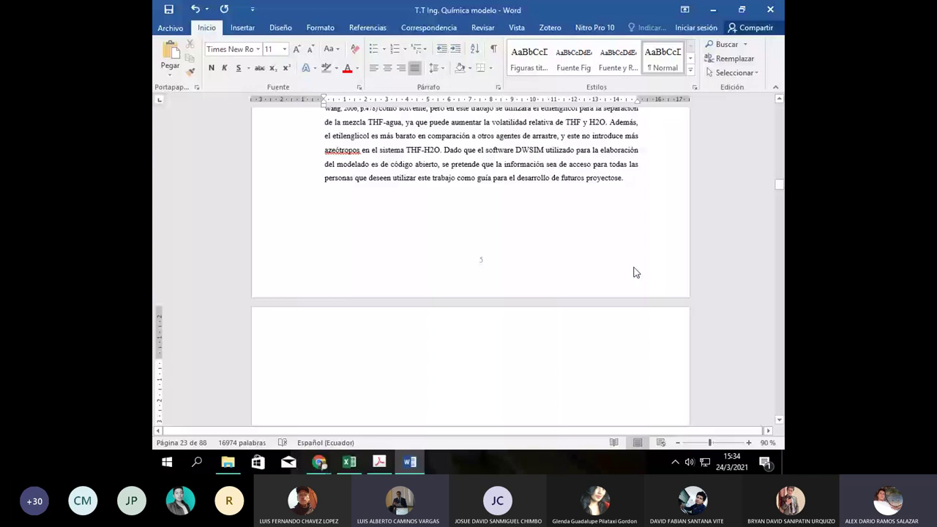
scroll(635, 272, "down", 3)
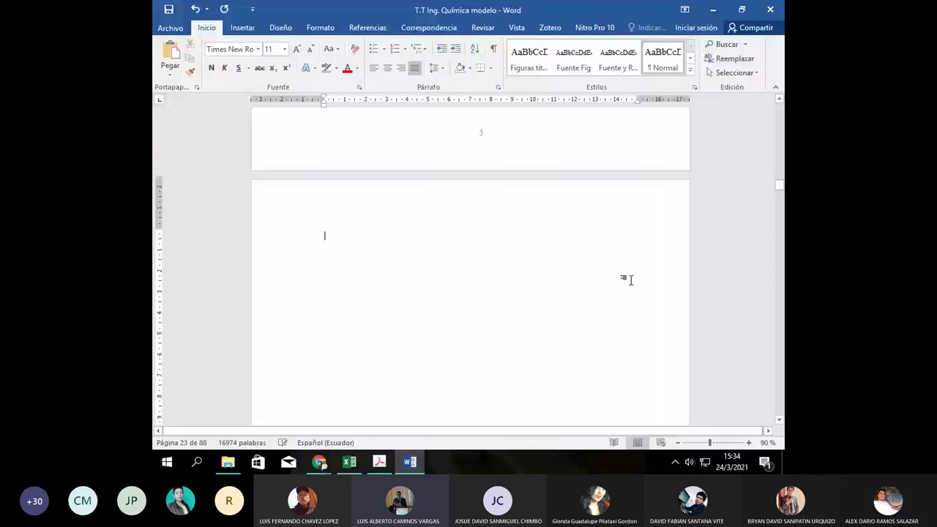
Try landscape (Horizontal) orientation on the new page, then undo it back to portrait
left_click(321, 28)
left_click(212, 75)
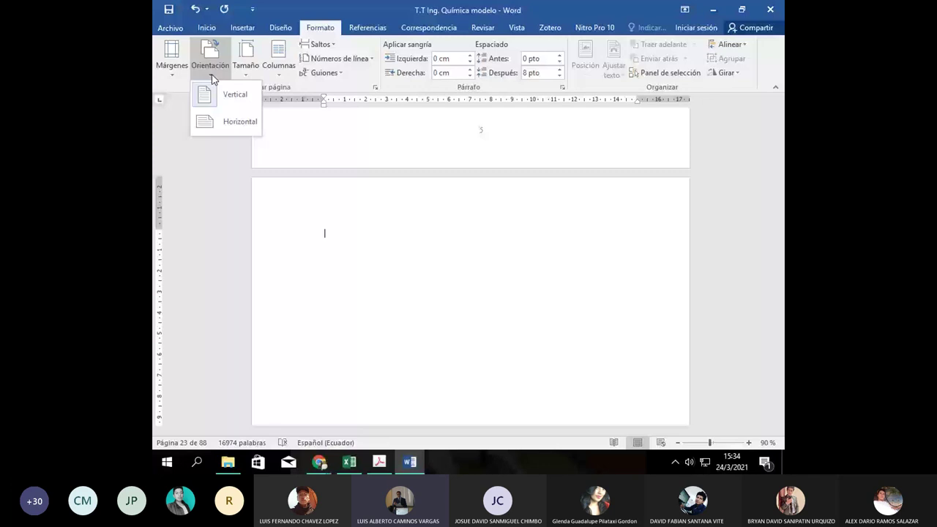
left_click(239, 121)
scroll(427, 316, "down", 3)
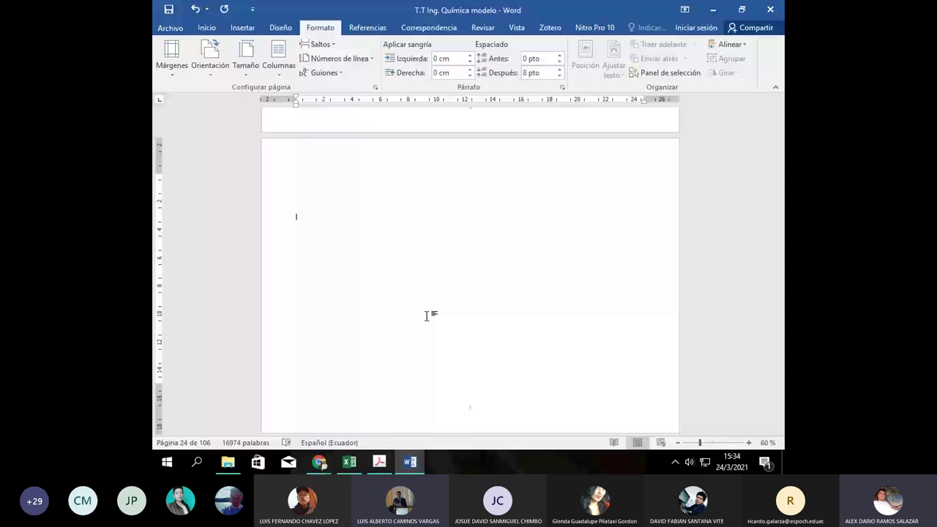
key("ctrl+z")
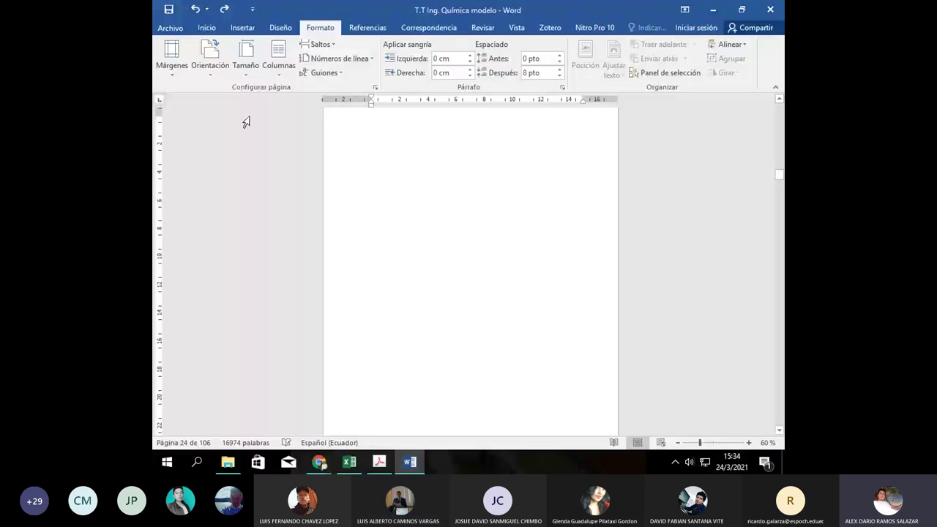
Scroll down past Figure 2-3 to bring Tabla 1-3 of optimal operating parameters into view
scroll(383, 242, "up", 5)
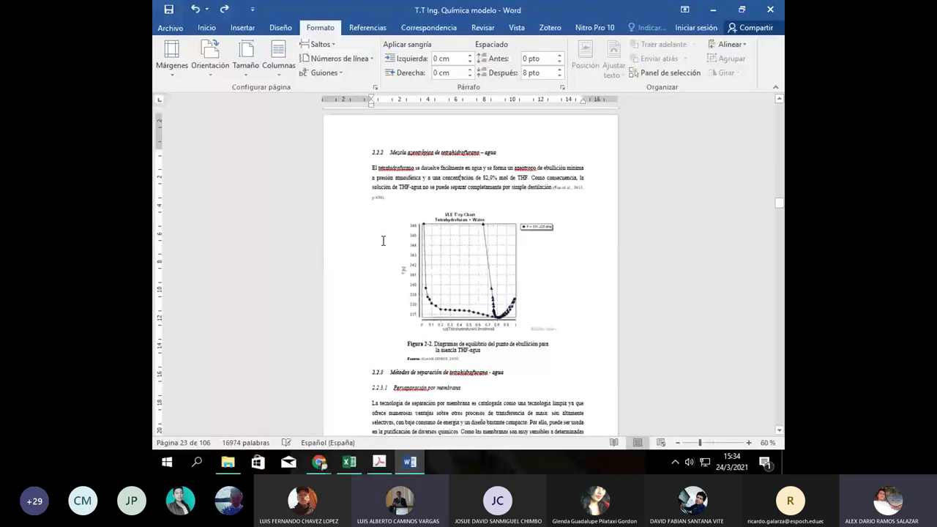
scroll(383, 243, "down", 5)
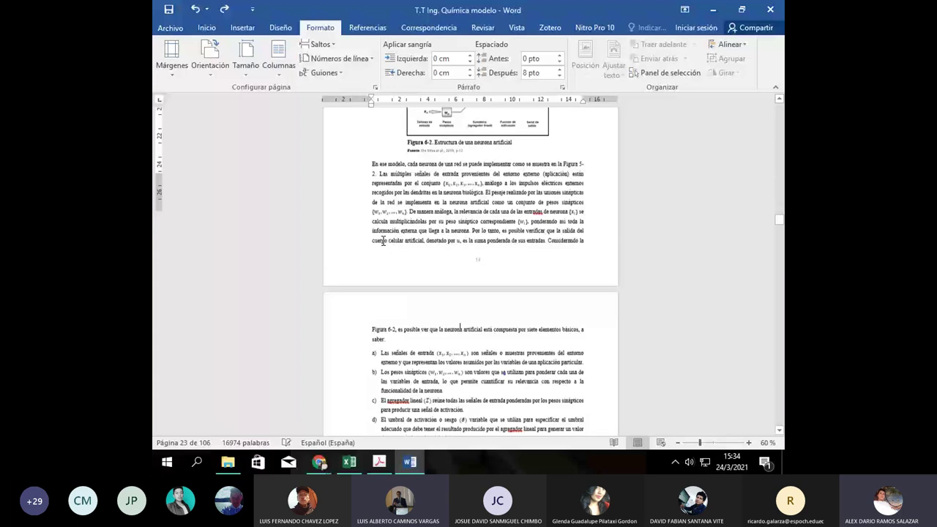
scroll(383, 242, "down", 5)
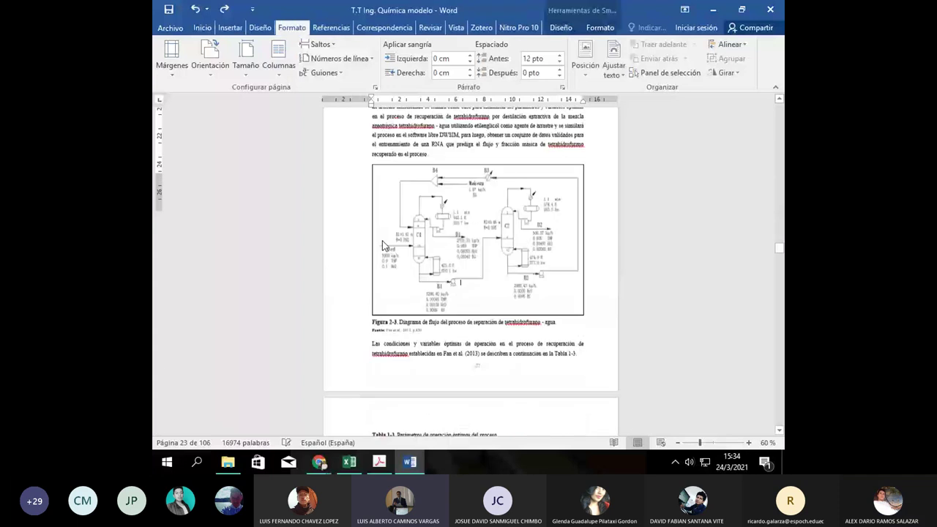
scroll(382, 245, "down", 5)
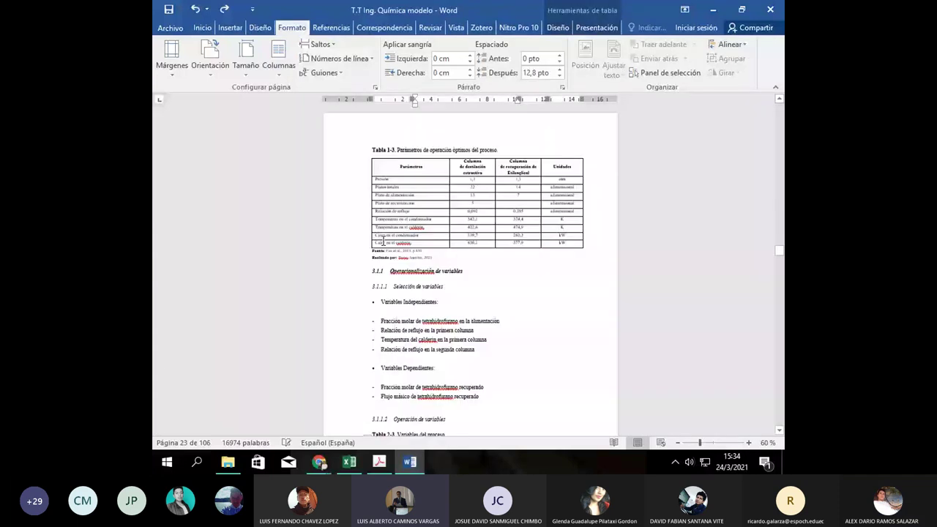
scroll(383, 239, "up", 2)
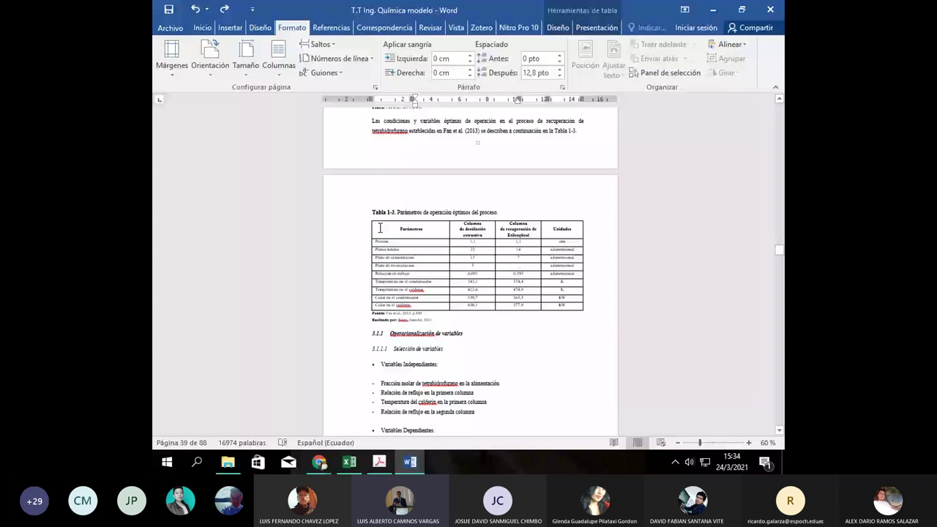
Select the Tabla 1-3 rows, trimmed to exclude the Fuente line, then deselect them
left_click(505, 293)
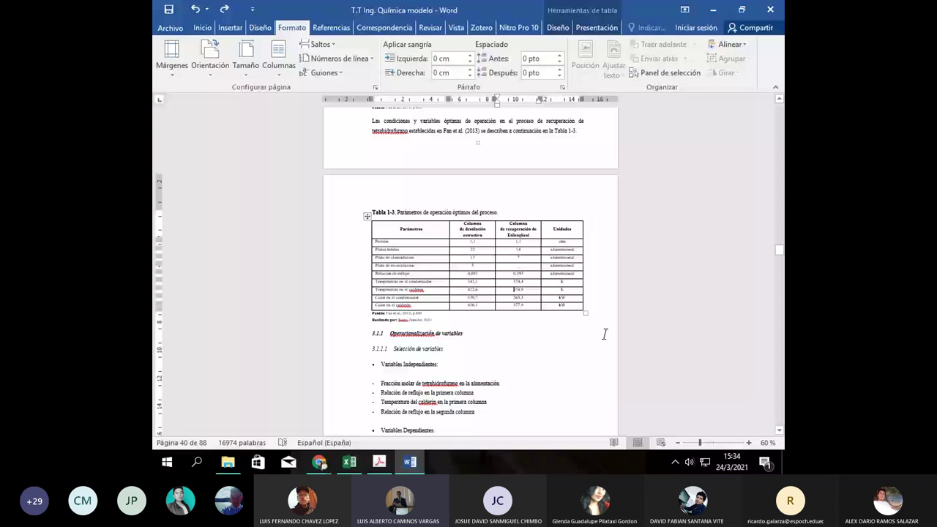
left_click_drag(386, 242, 573, 315)
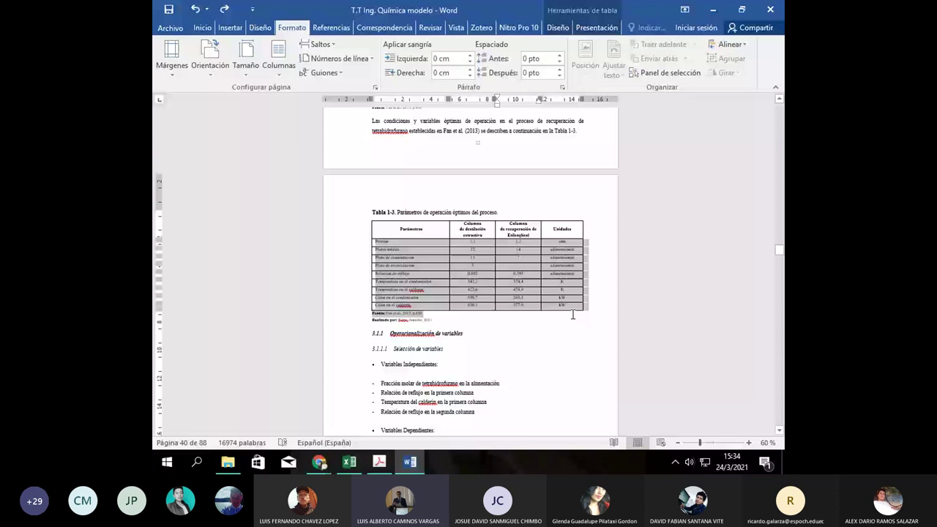
key("shift+Up")
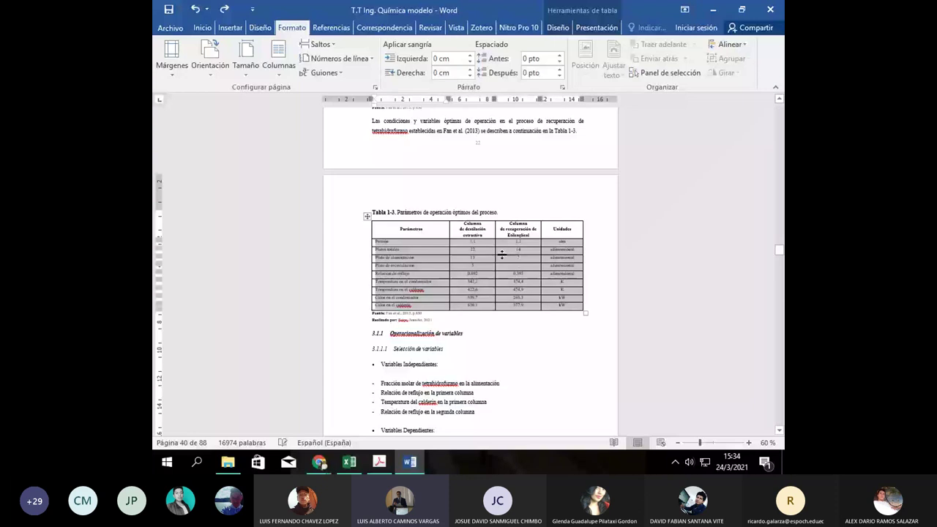
left_click(473, 249)
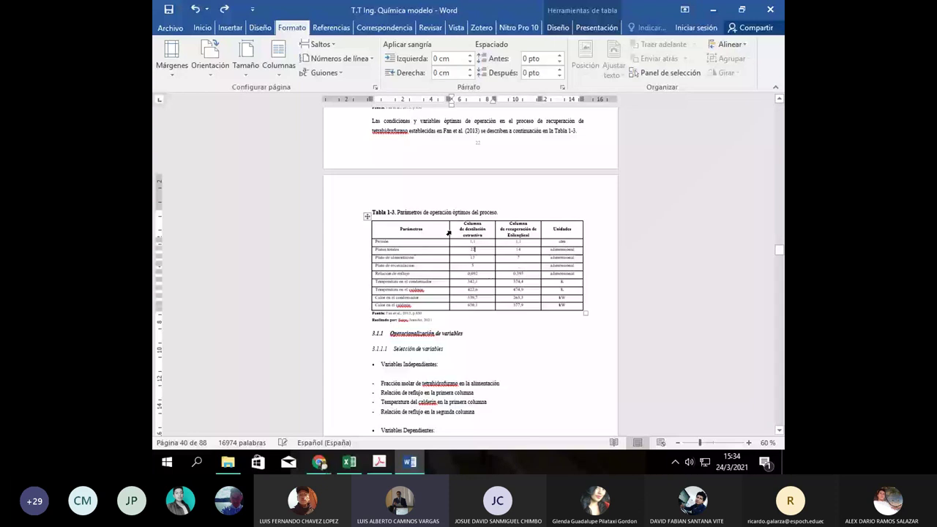
Narrow the Parámetros, extractive distillation, Etilenglicol recovery and Unidades columns by dragging their borders left
left_click_drag(449, 233, 443, 230)
scroll(459, 346, "up", 4, "ctrl")
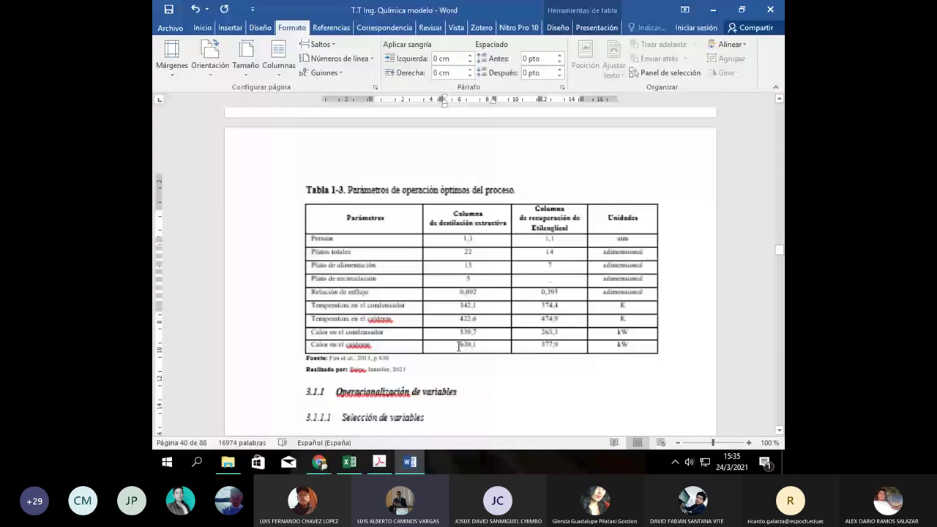
scroll(458, 346, "up", 4, "ctrl")
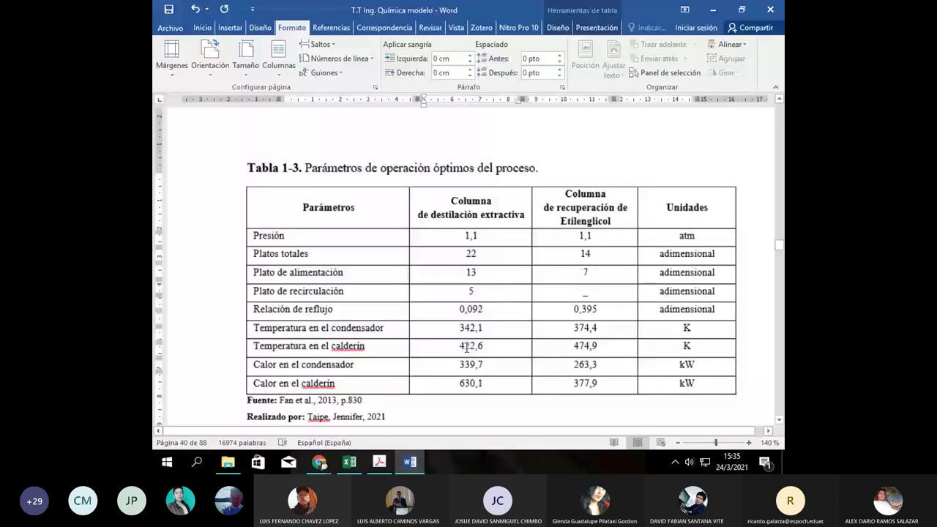
left_click_drag(409, 238, 384, 238)
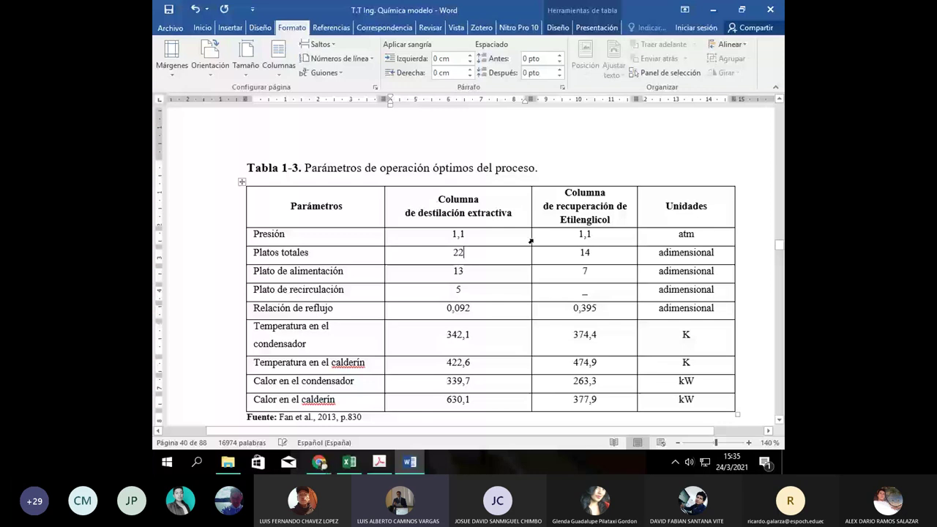
left_click_drag(530, 241, 450, 249)
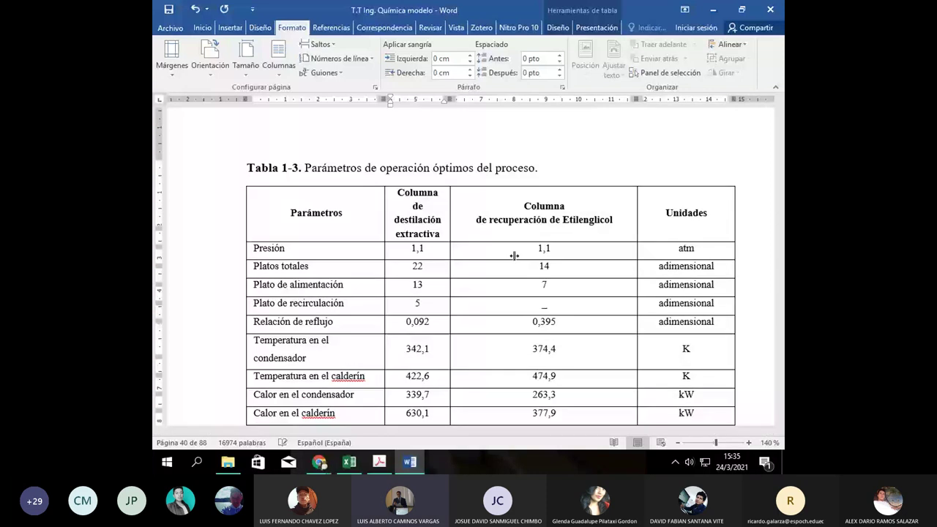
left_click_drag(637, 253, 531, 252)
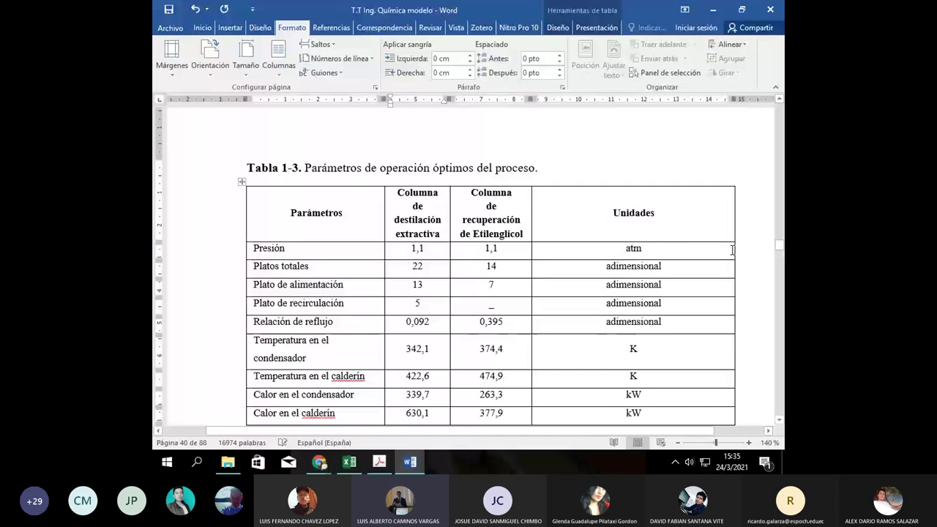
left_click_drag(732, 249, 598, 259)
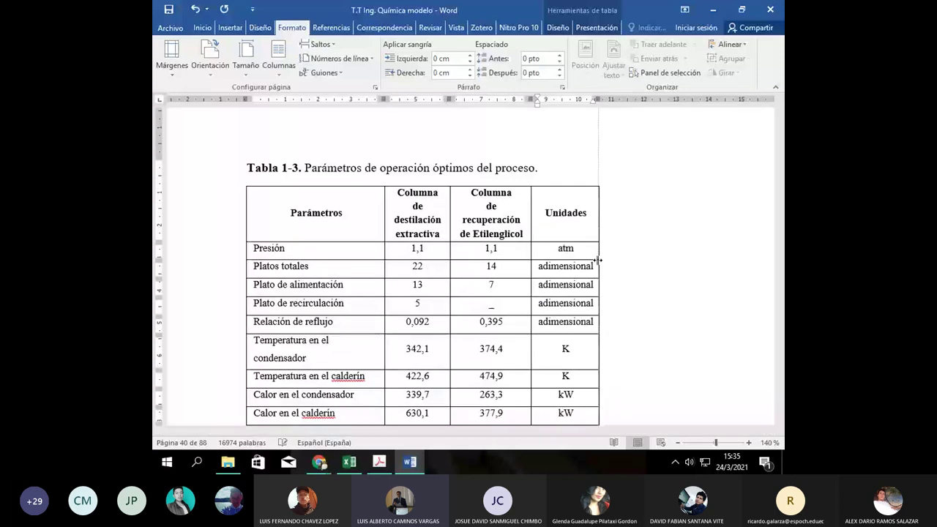
scroll(570, 293, "down", 1, "ctrl")
scroll(571, 293, "down", 3)
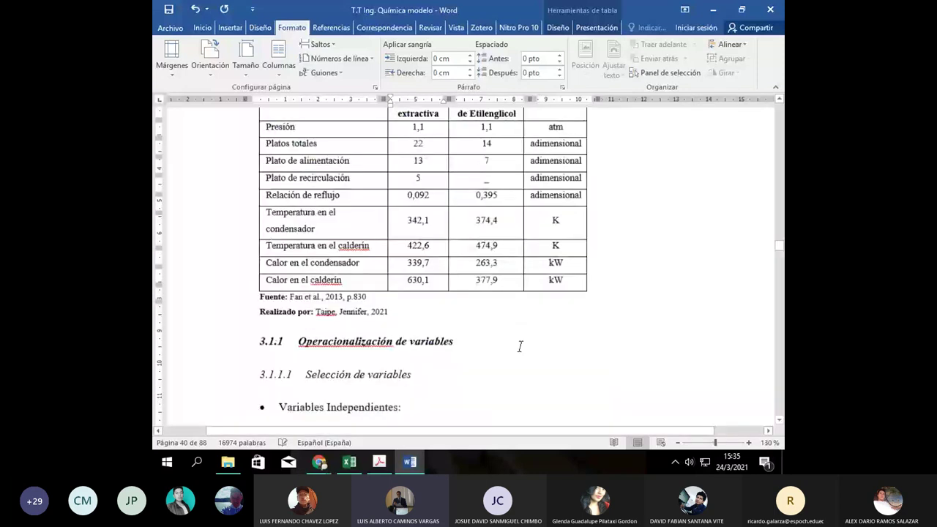
scroll(522, 351, "up", 3)
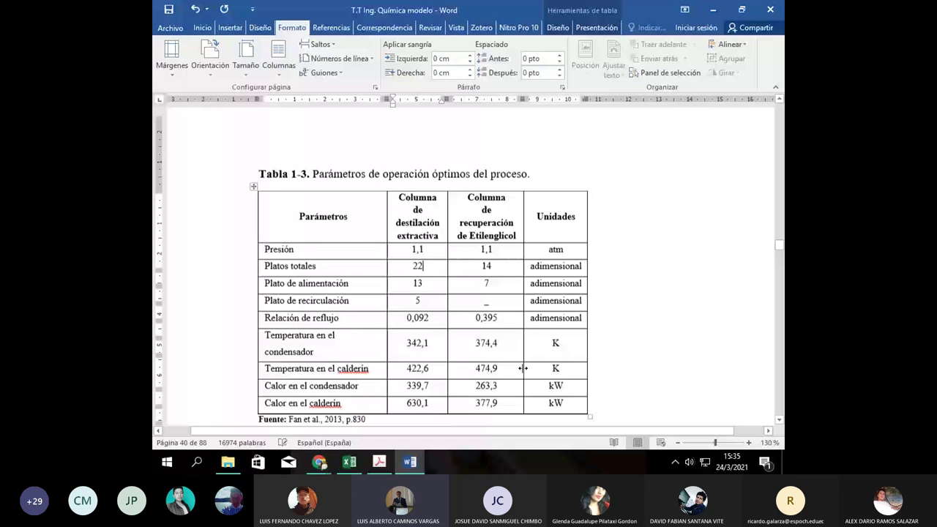
scroll(523, 368, "down", 1)
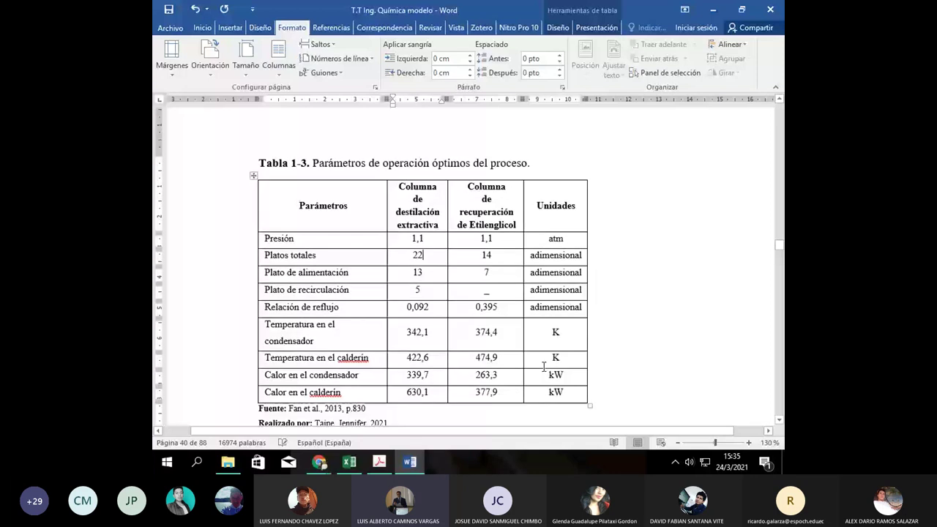
scroll(544, 366, "down", 2, "ctrl")
scroll(542, 356, "down", 2, "ctrl")
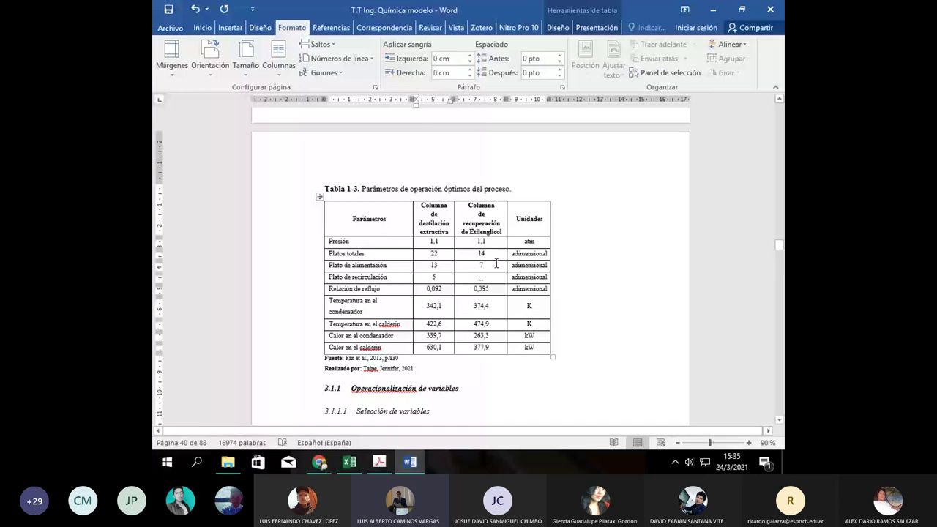
Select the entire Tabla 1-3 and set all its text to font size 8
triple_click(441, 229)
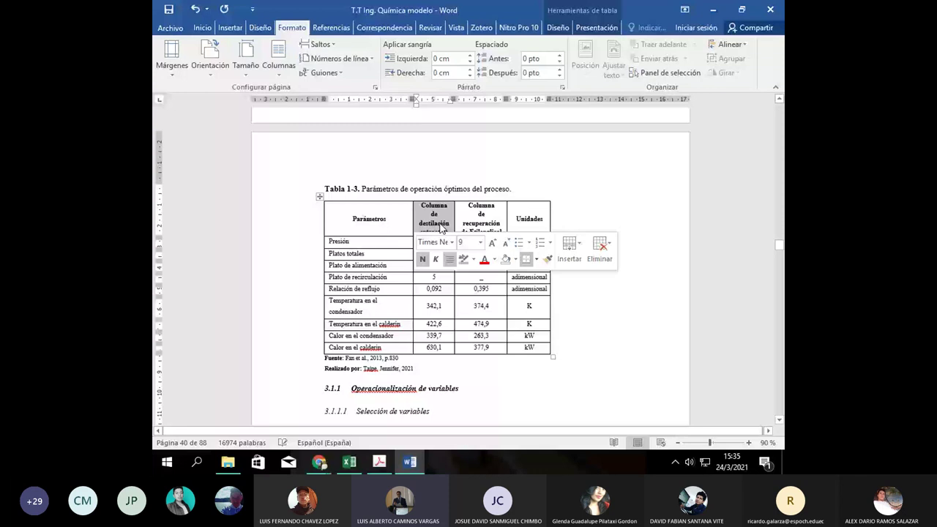
key("shift+Tab")
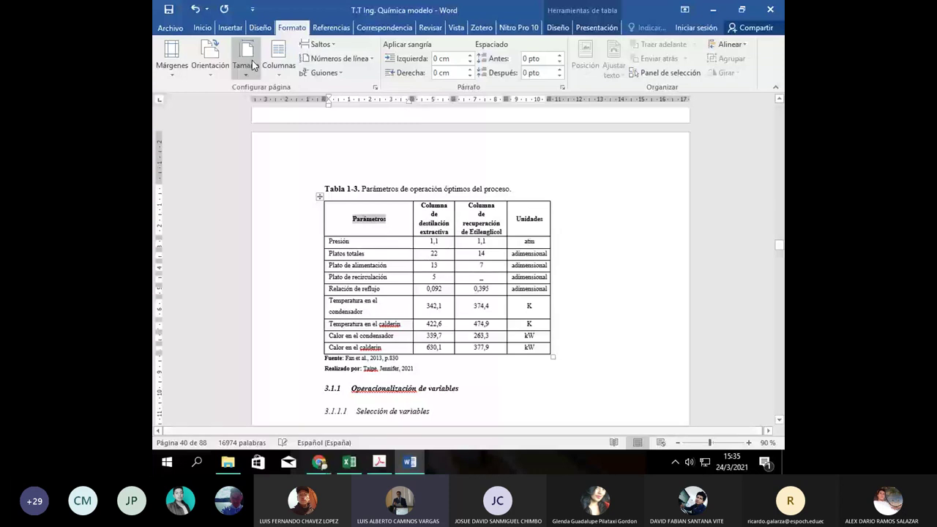
scroll(271, 59, "up", 3)
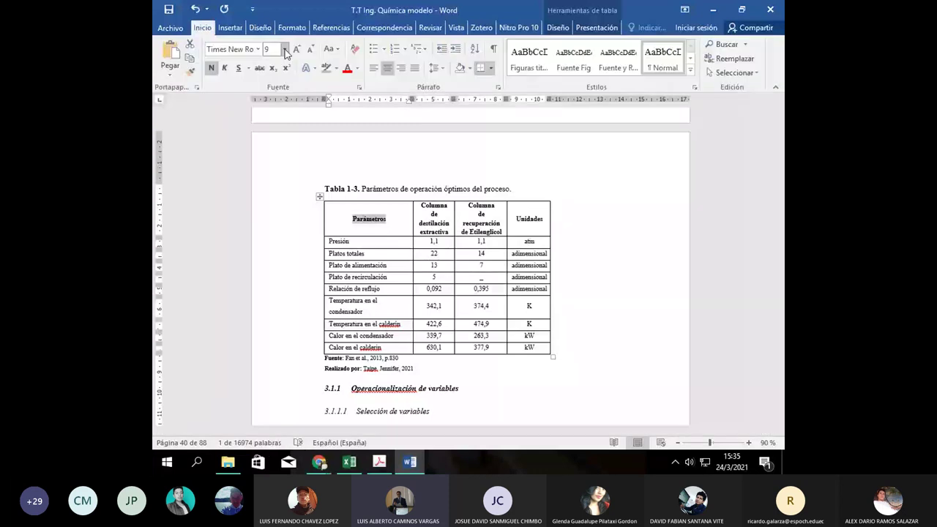
key("alt+KP_5")
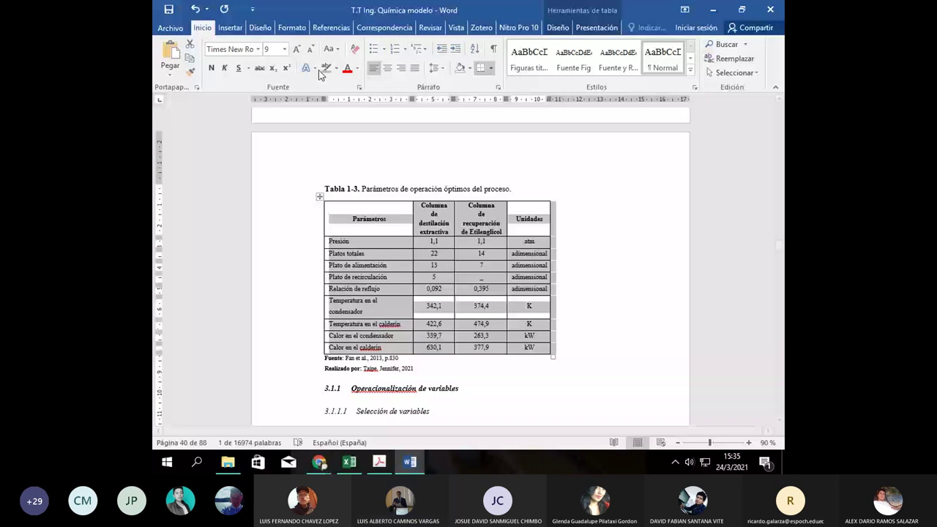
left_click(386, 265)
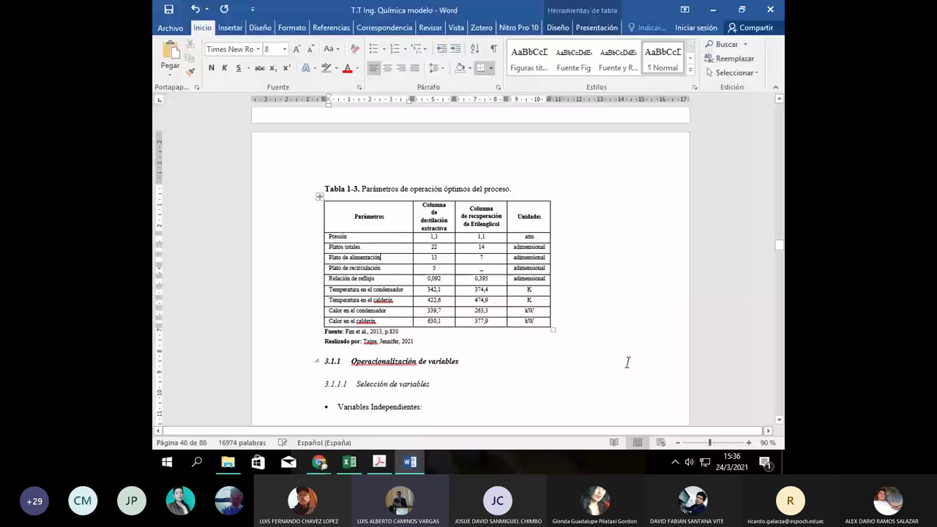
scroll(628, 362, "up", 1)
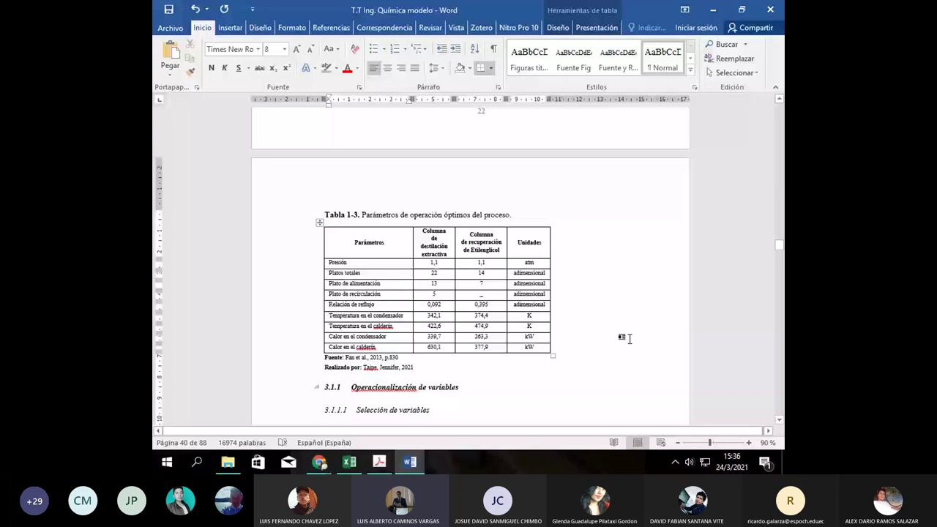
left_click(329, 458)
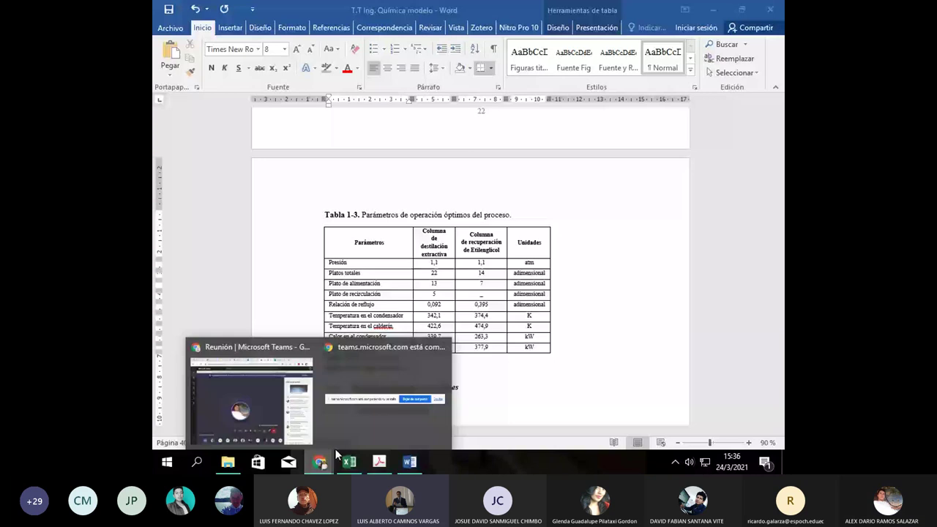
left_click(251, 401)
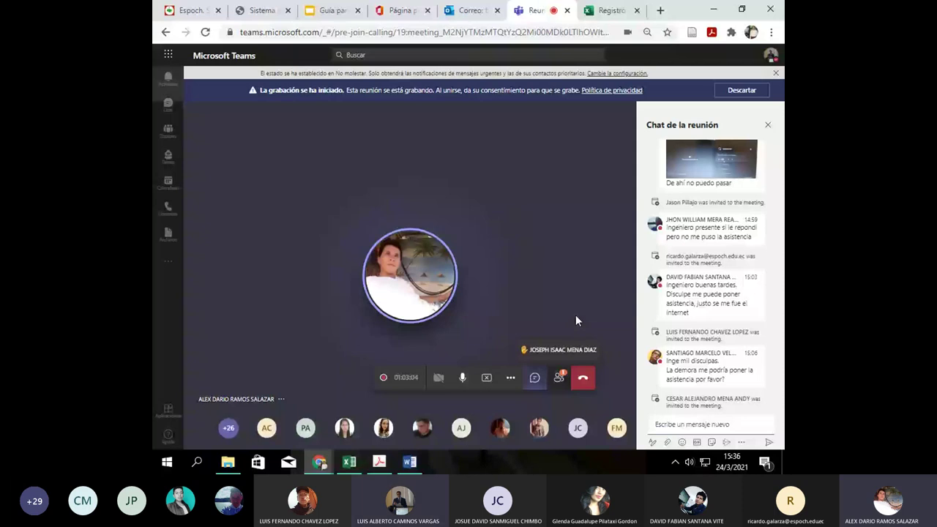
left_click(409, 461)
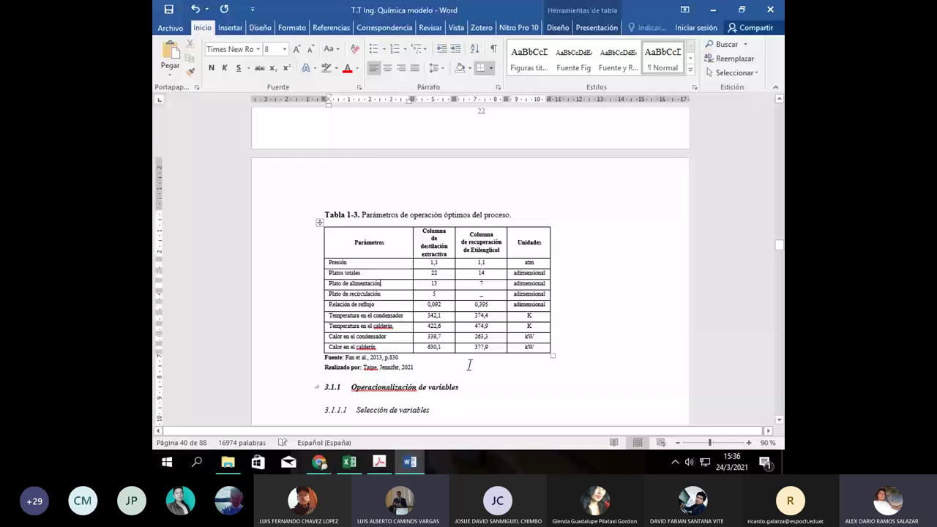
Add two empty lines above heading 3.1.1.2 to push Tabla 2-3 onto the next page, then undo them
scroll(576, 331, "down", 10)
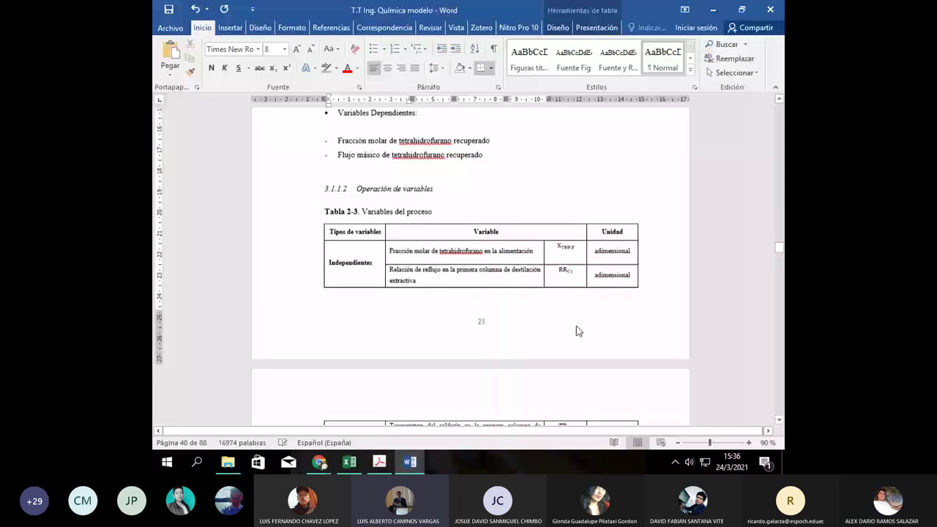
scroll(576, 328, "down", 1)
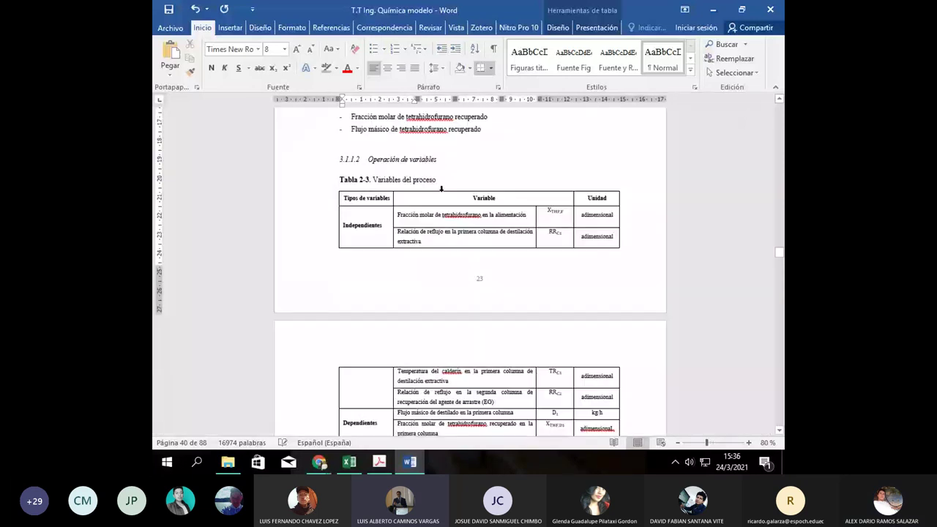
scroll(441, 188, "up", 3)
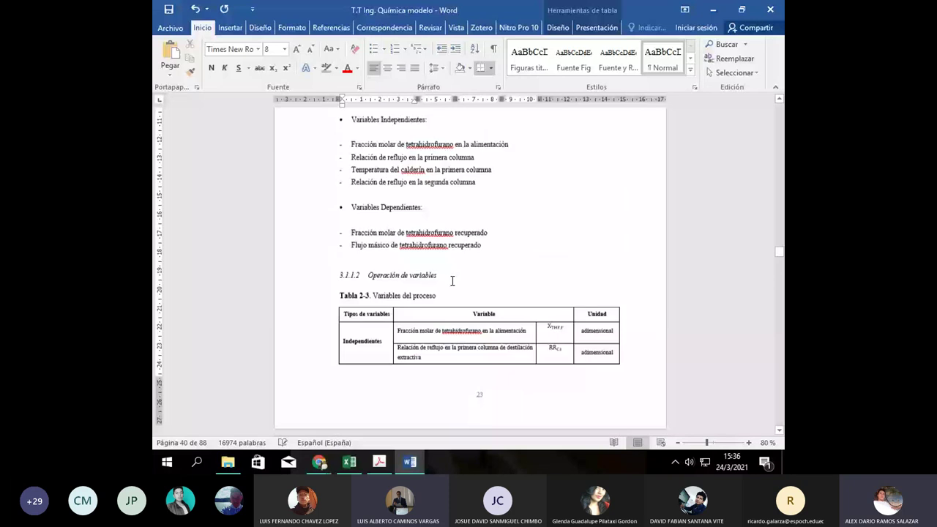
left_click(452, 280)
key("Return")
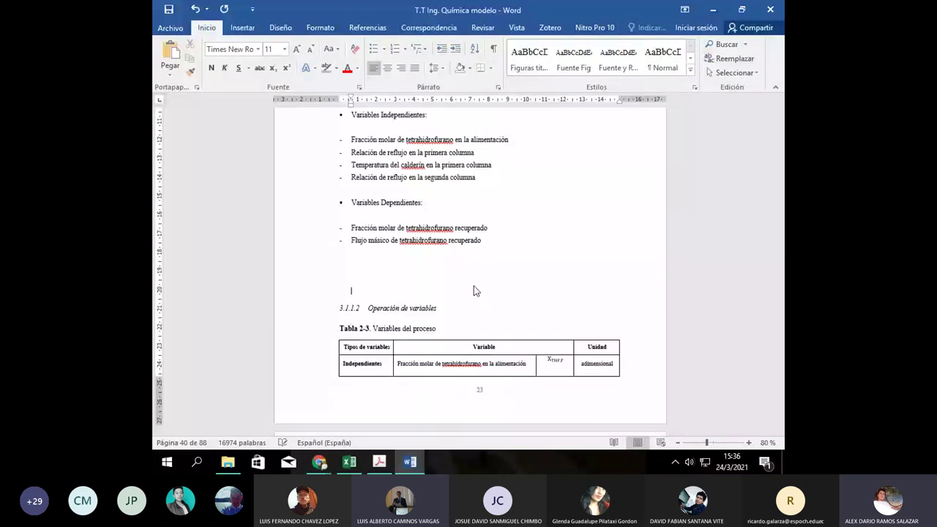
key("Return")
key("Return")
key("Return")
key("Return")
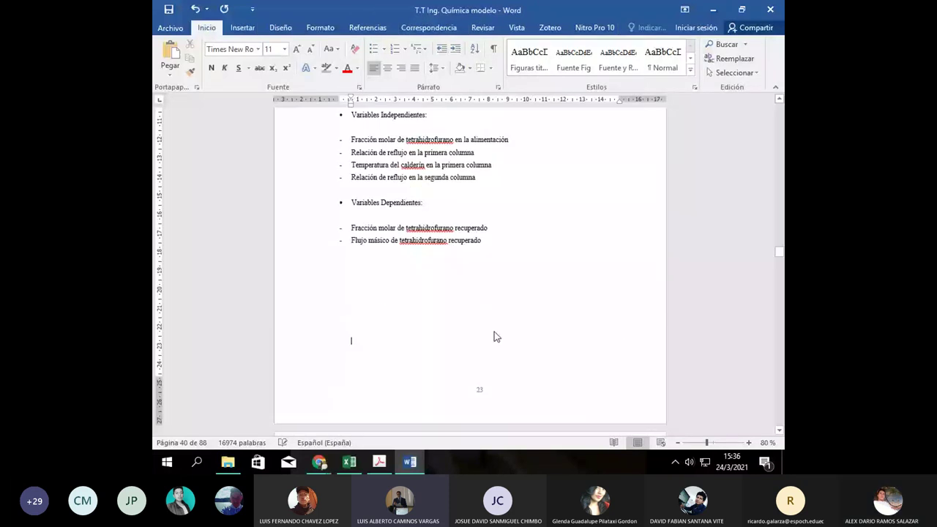
scroll(295, 159, "down", 1)
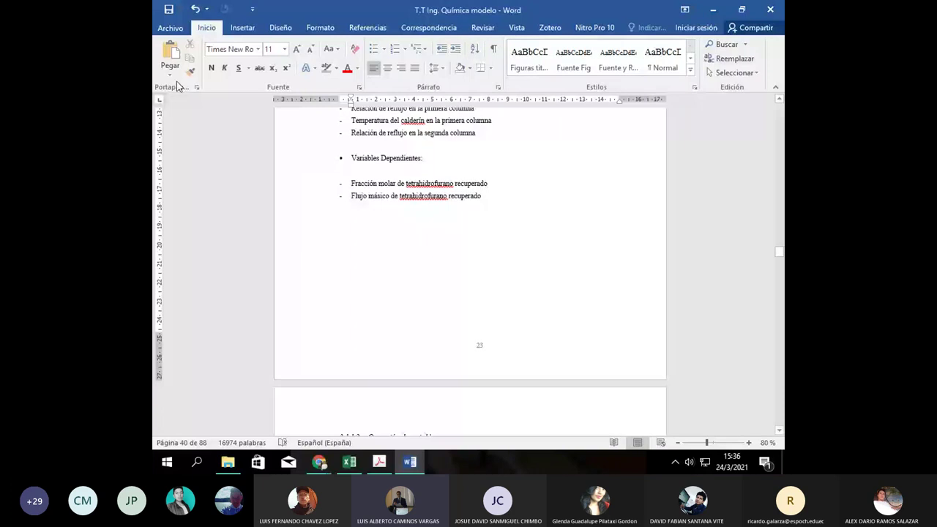
left_click(195, 10)
Scroll through Tabla 2-3 and the DWSIM figure, then back up to section 3.1.1
scroll(495, 333, "down", 1)
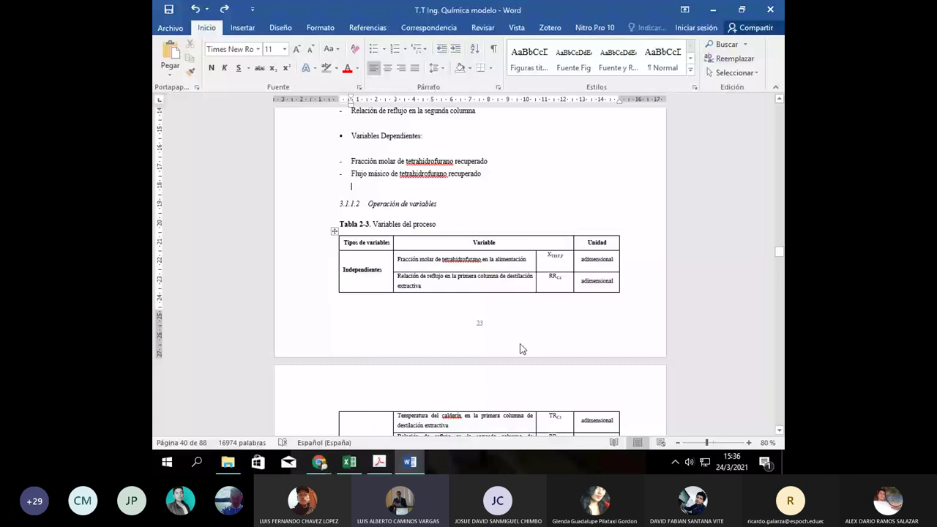
scroll(522, 349, "down", 3)
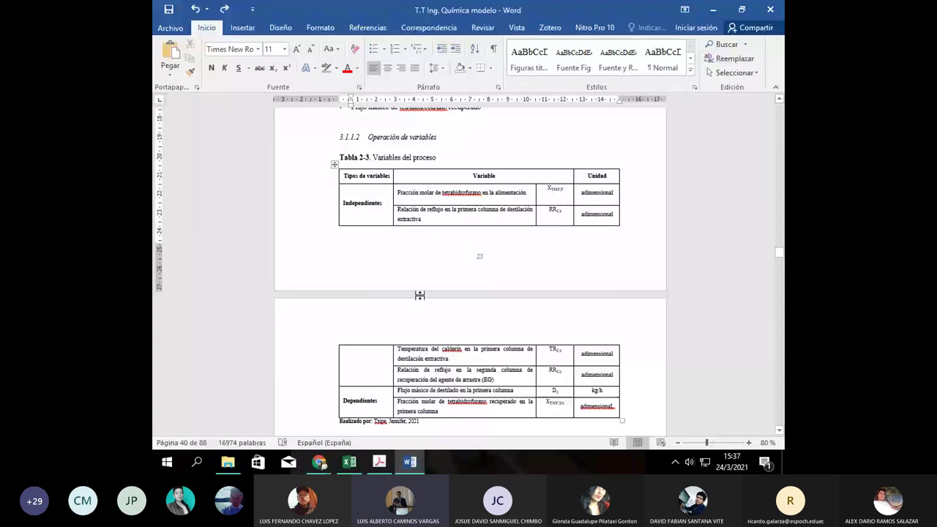
scroll(419, 295, "down", 8)
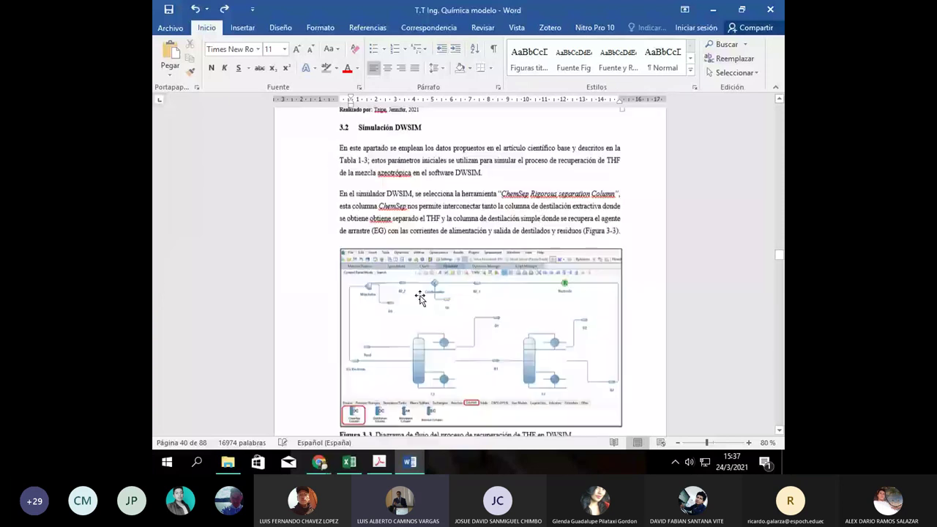
scroll(514, 315, "down", 5)
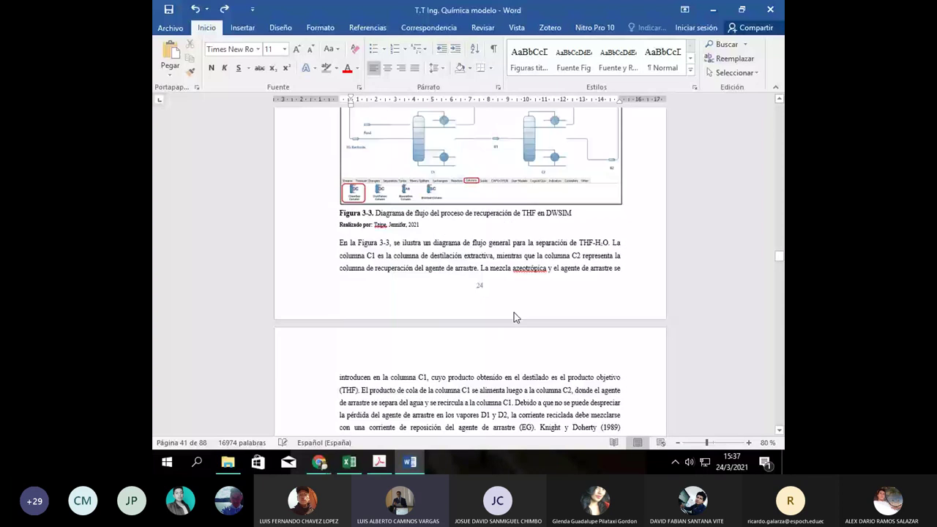
scroll(514, 317, "up", 13)
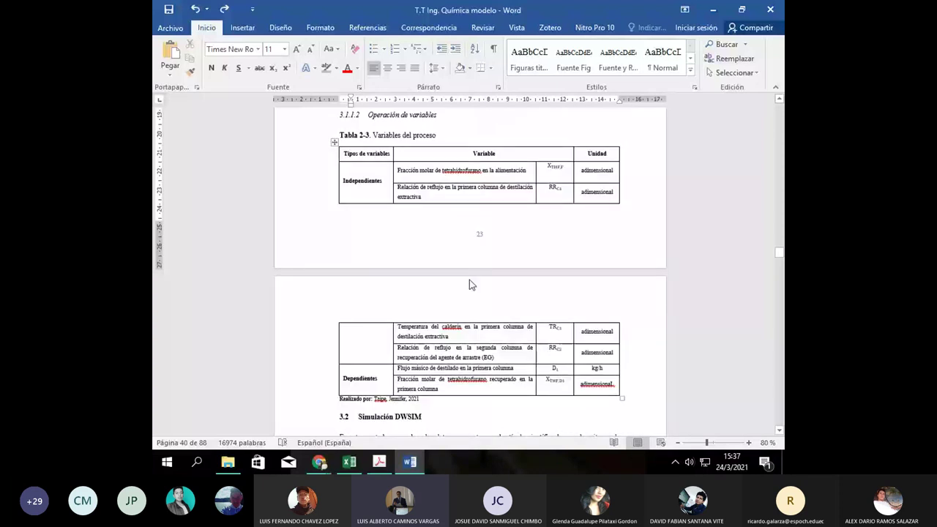
scroll(474, 308, "up", 1)
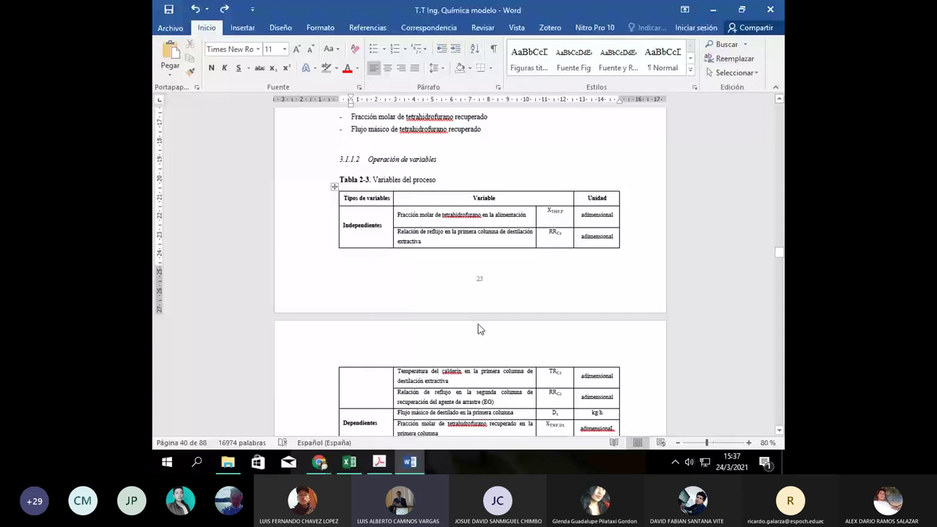
scroll(479, 329, "down", 2)
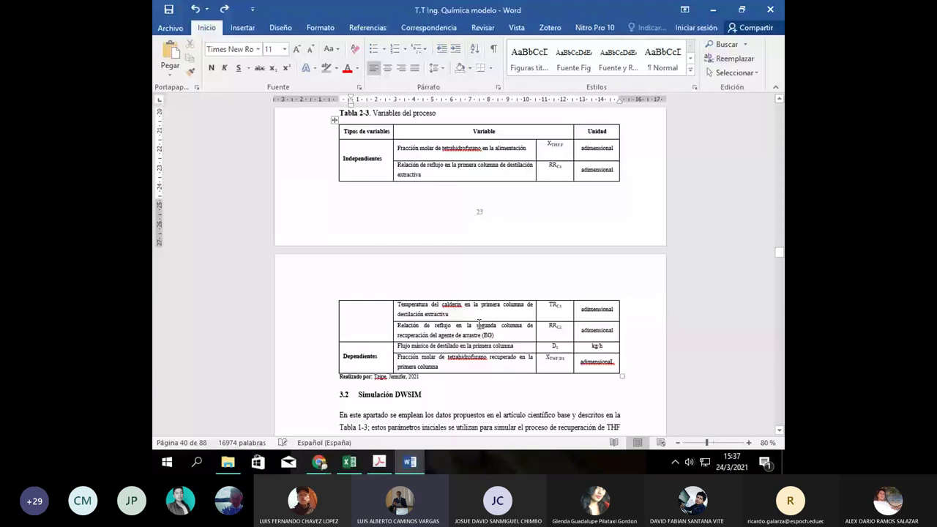
scroll(480, 325, "up", 3)
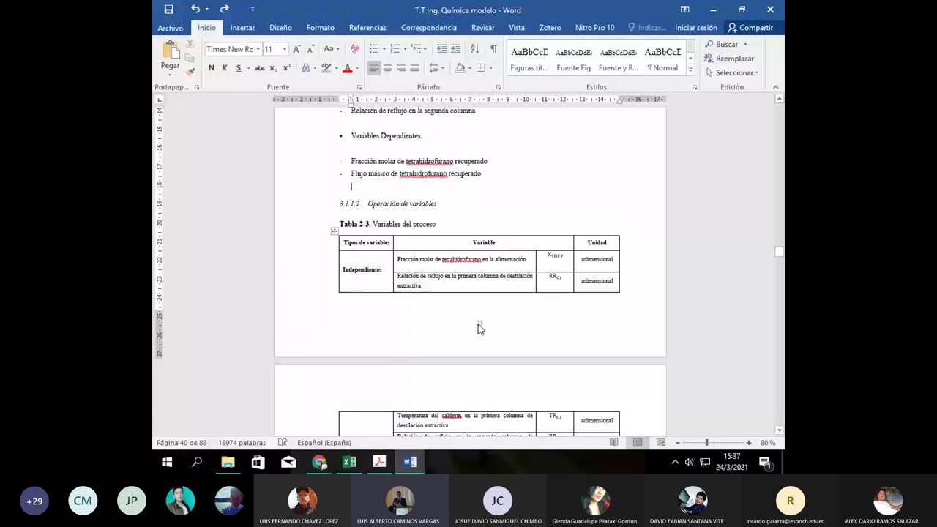
scroll(479, 328, "down", 1)
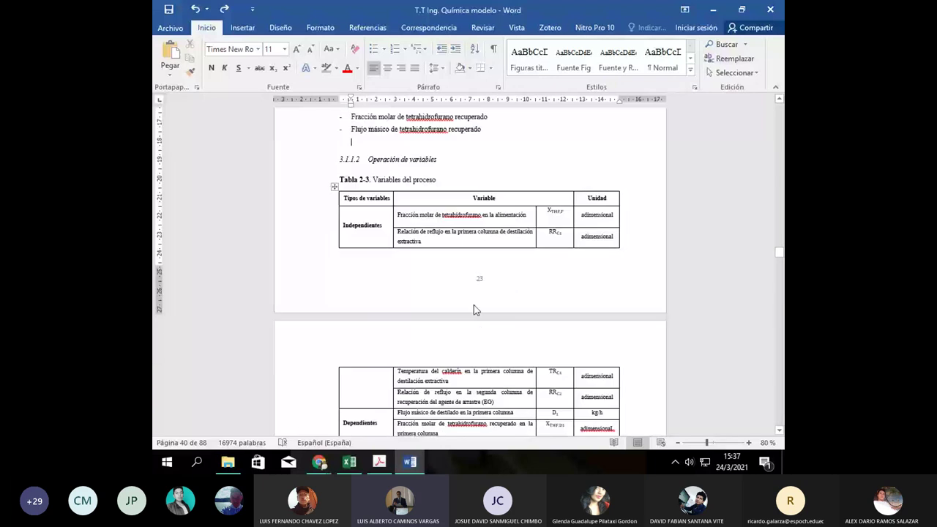
scroll(474, 308, "up", 6)
Select the 3.1.1 and 3.1.1.1 headings together with their variable lists
scroll(486, 311, "up", 1)
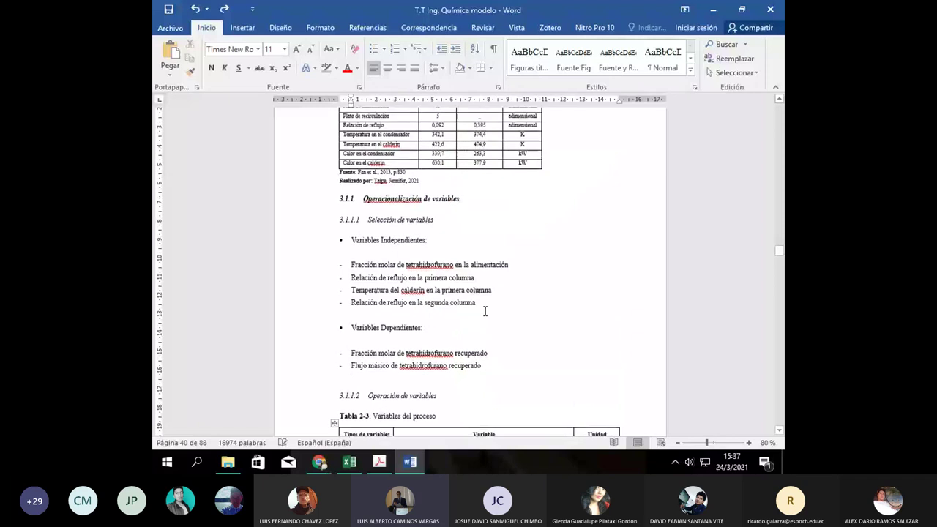
scroll(348, 242, "up", 1)
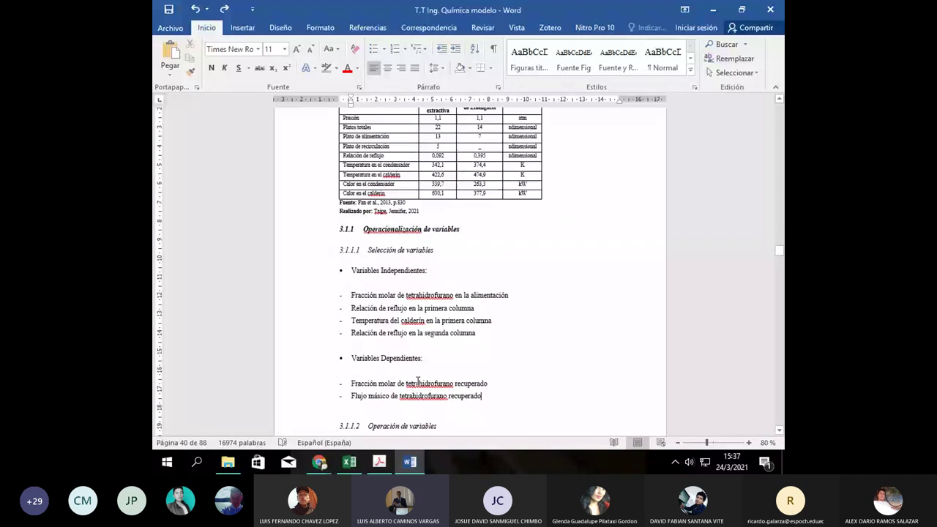
key("ctrl+shift+Up")
key("ctrl+shift+Up")
key("ctrl+shift+Up")
key("ctrl+shift+Up")
key("ctrl+shift+Up")
key("ctrl+shift+Up")
key("ctrl+shift+Up")
key("ctrl+shift+Up")
key("ctrl+shift+Up")
key("ctrl+shift+Up")
key("ctrl+shift+Up")
key("ctrl+shift+Up")
key("ctrl+shift+Up")
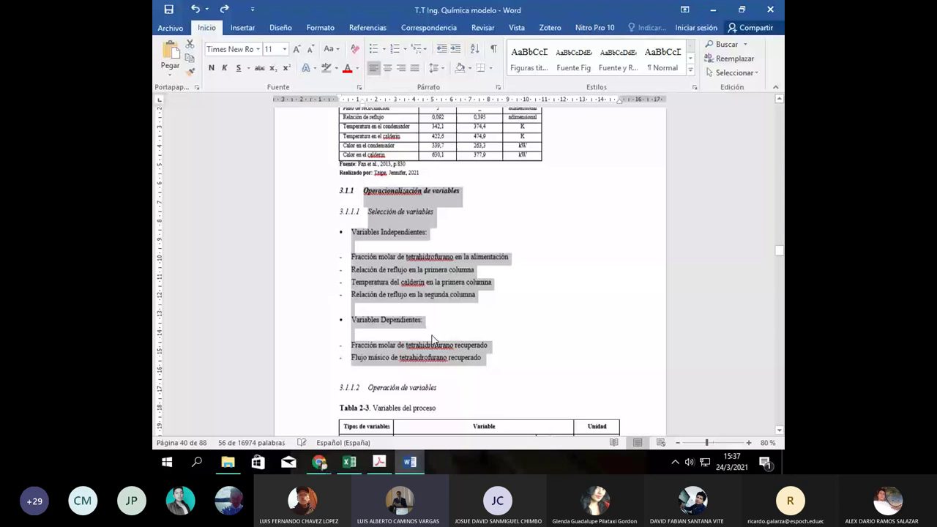
scroll(432, 339, "up", 1)
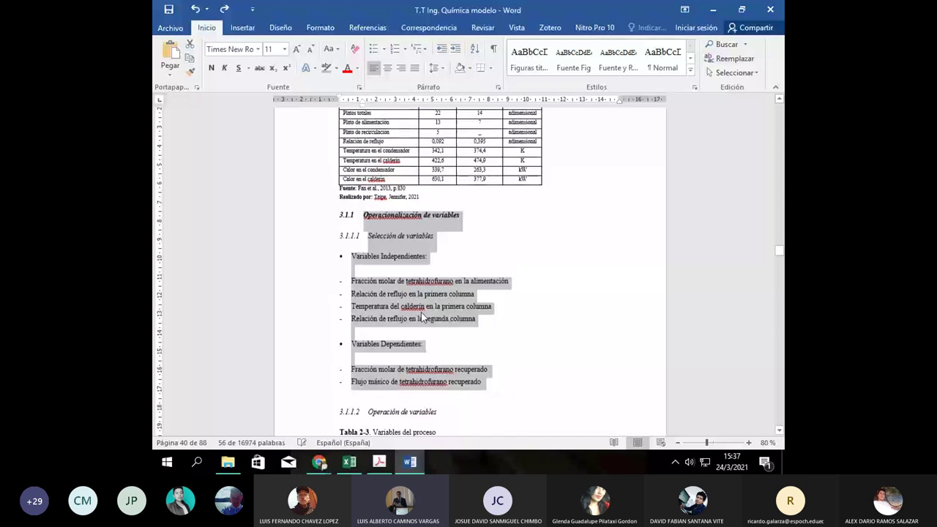
scroll(422, 317, "up", 1)
left_click(350, 231)
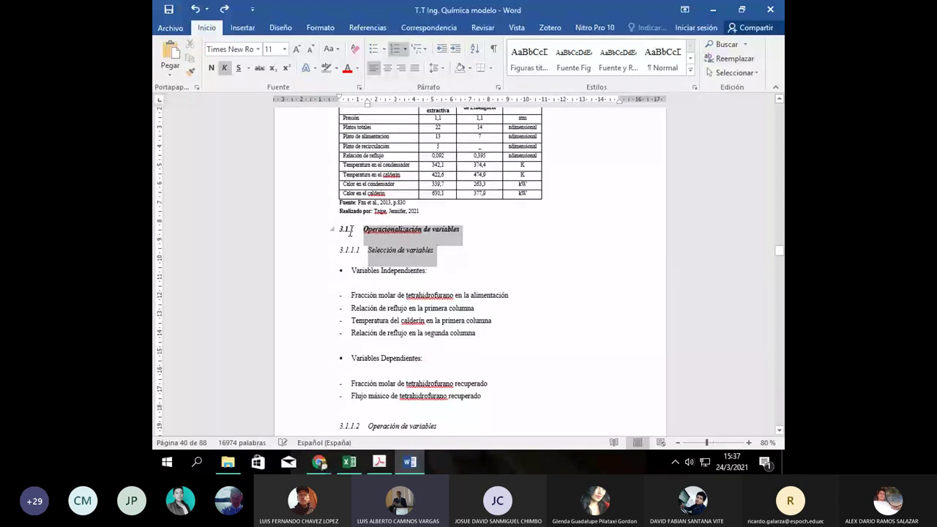
Reduce the headings' line spacing, try another style from the gallery, then undo that style
left_click(434, 67)
left_click(454, 94)
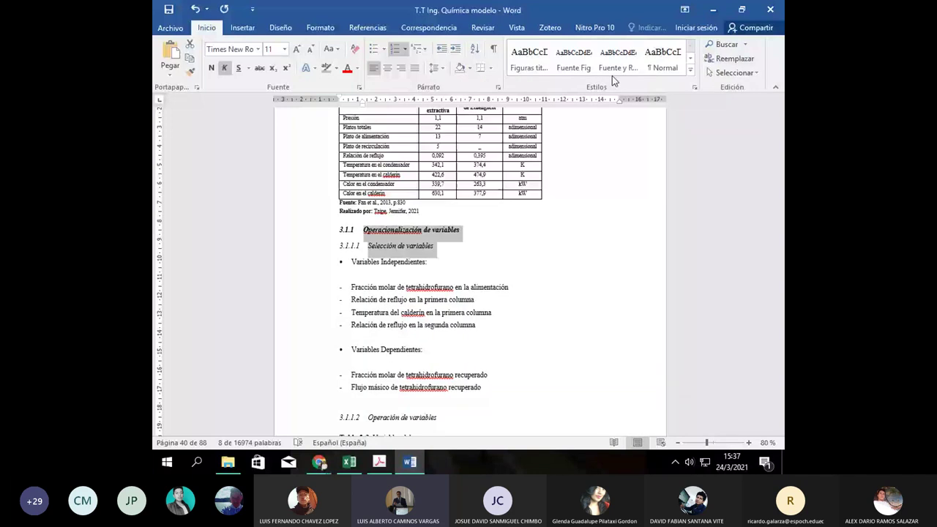
left_click(690, 69)
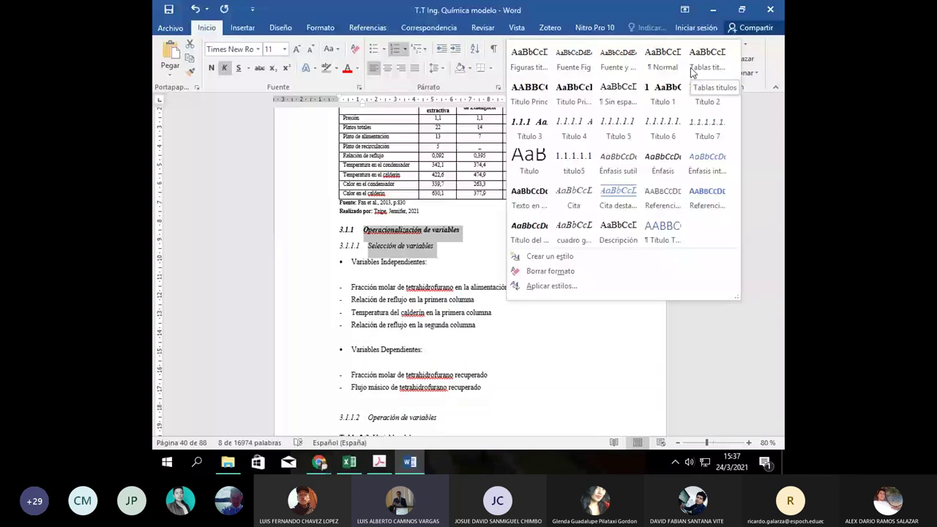
left_click(692, 71)
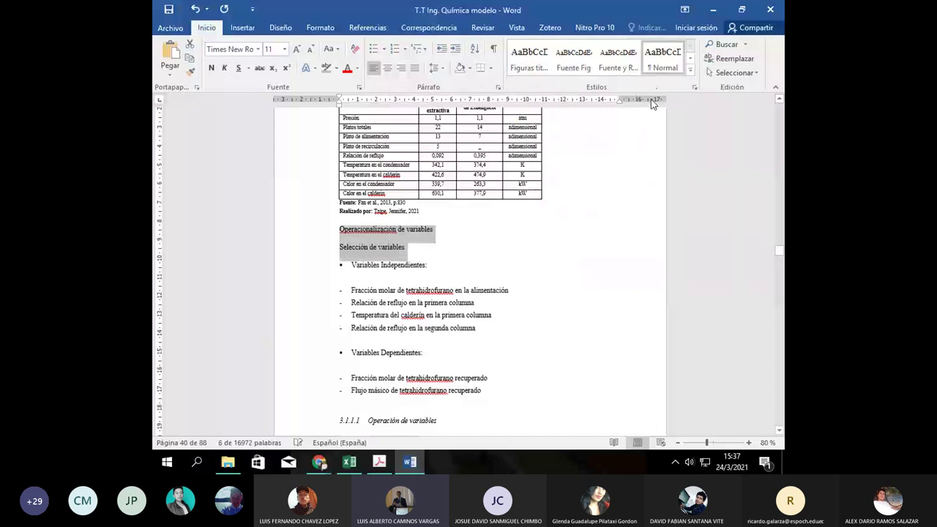
left_click(194, 10)
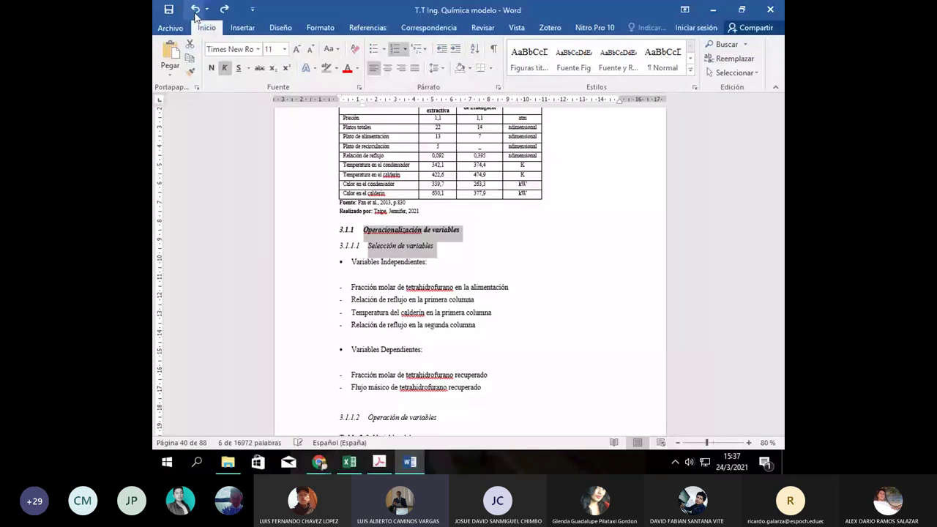
left_click(409, 246)
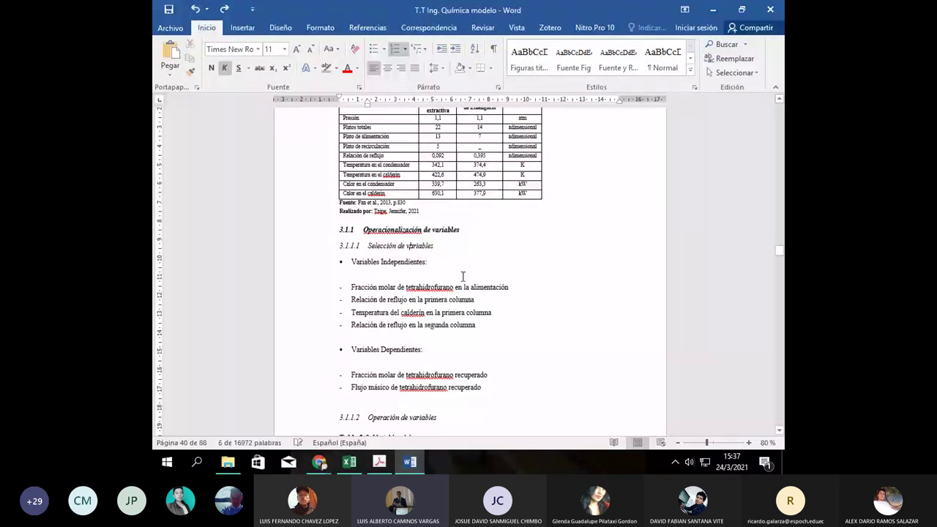
scroll(449, 298, "down", 1)
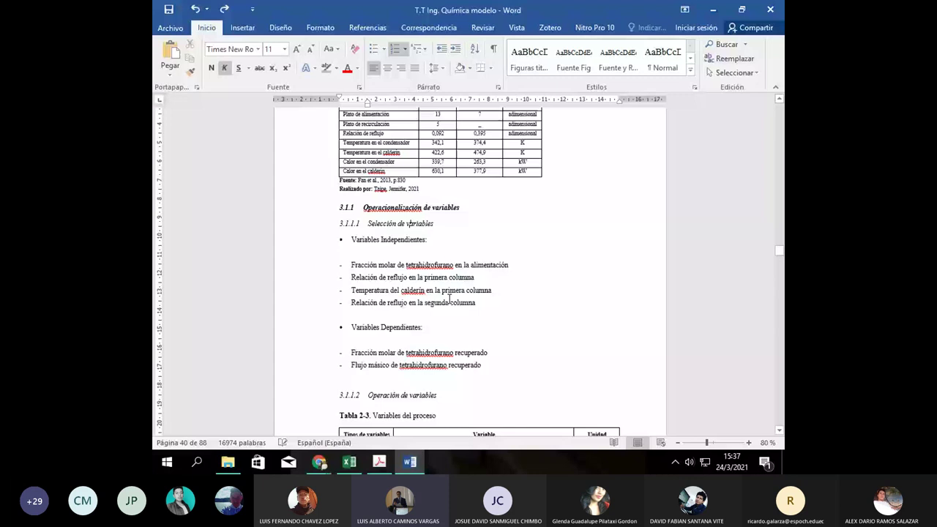
scroll(449, 297, "down", 3)
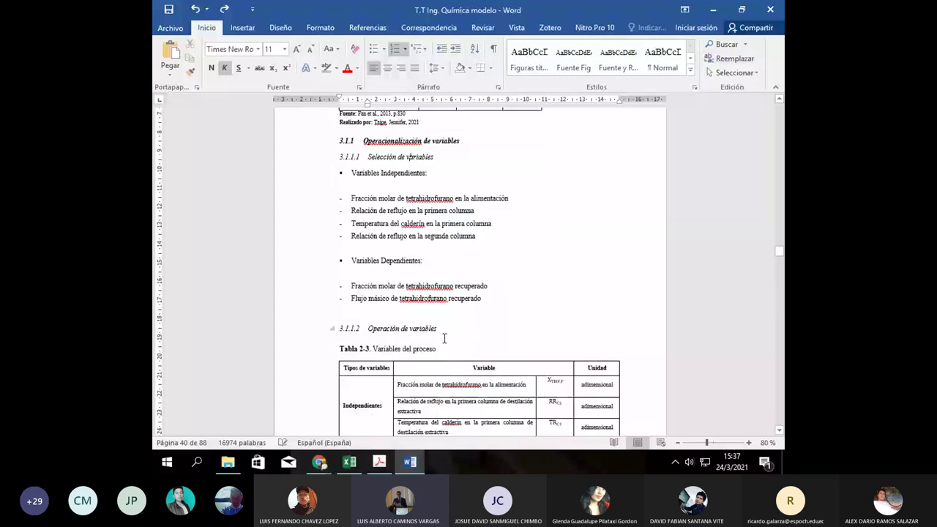
left_click_drag(444, 338, 334, 144)
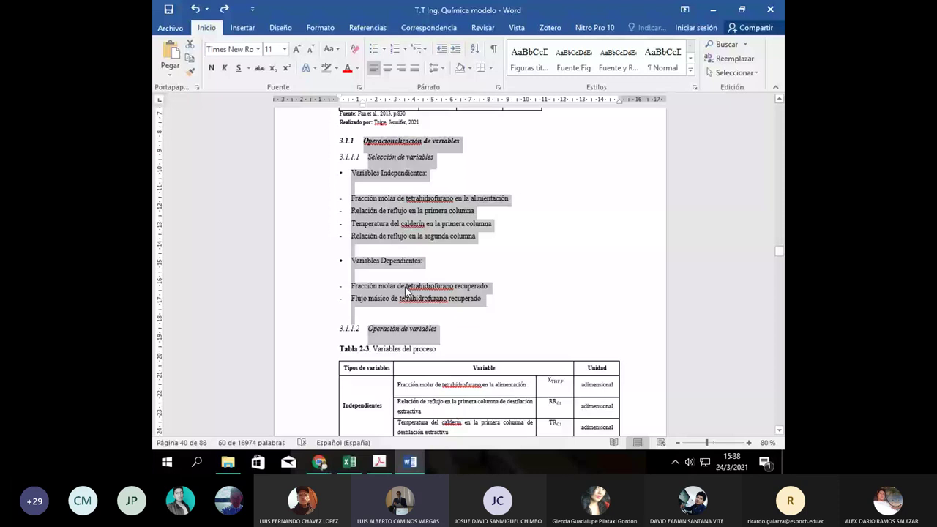
scroll(406, 291, "down", 5)
scroll(470, 341, "down", 7)
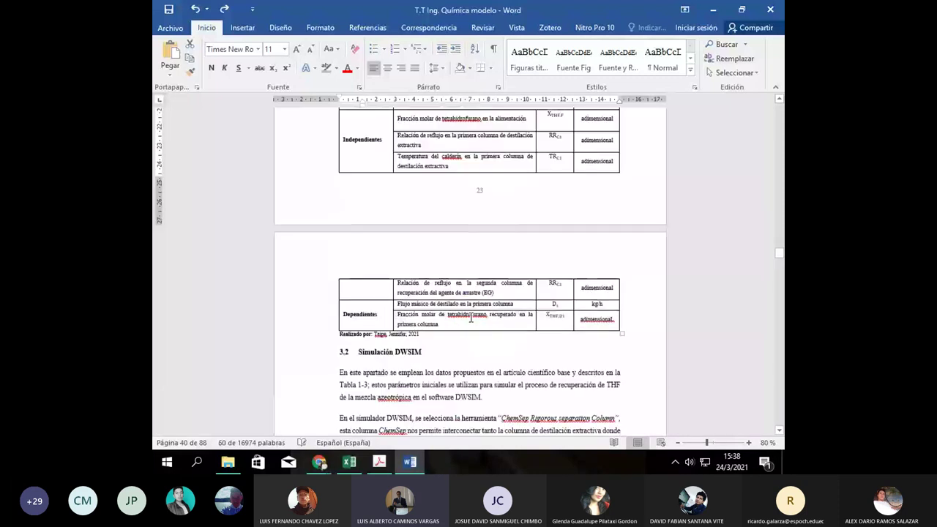
scroll(471, 317, "up", 5)
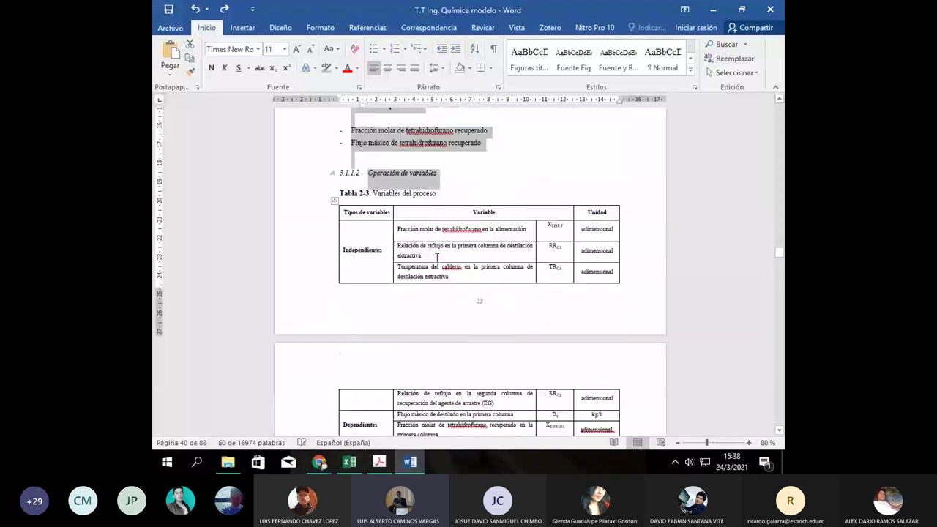
left_click(352, 155)
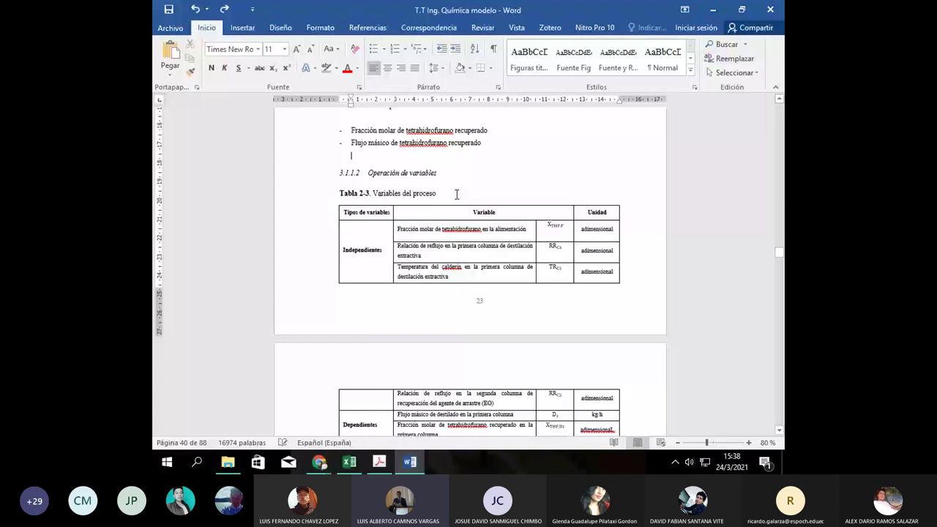
key("Return")
key("Return")
key("Return")
key("Return")
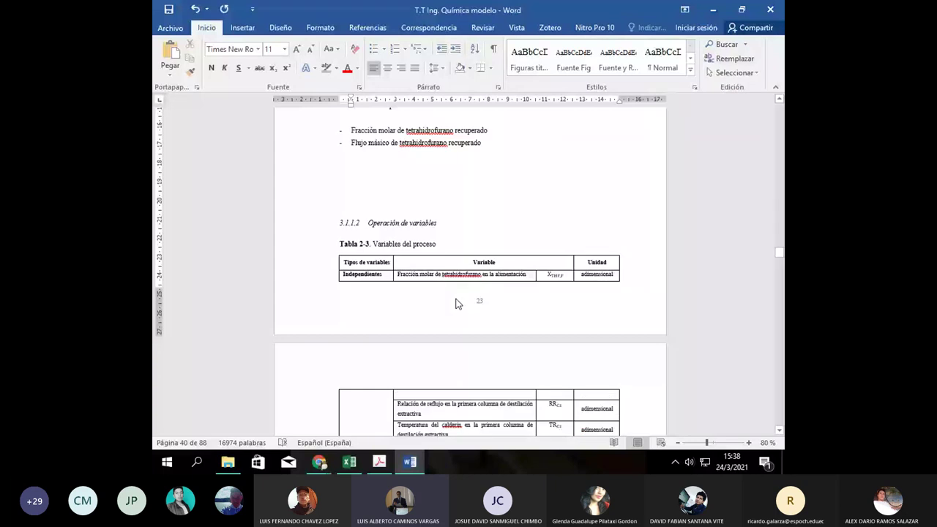
key("Return")
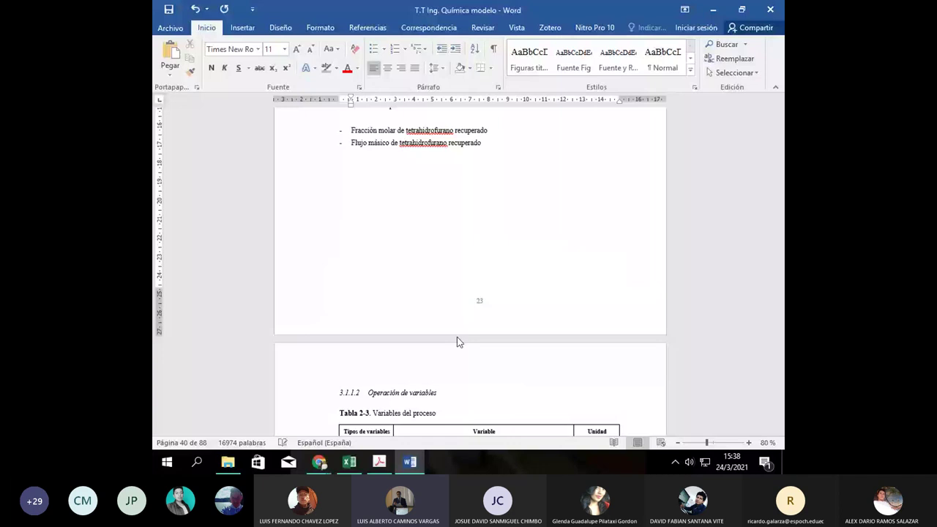
scroll(457, 337, "down", 3)
scroll(456, 336, "up", 4)
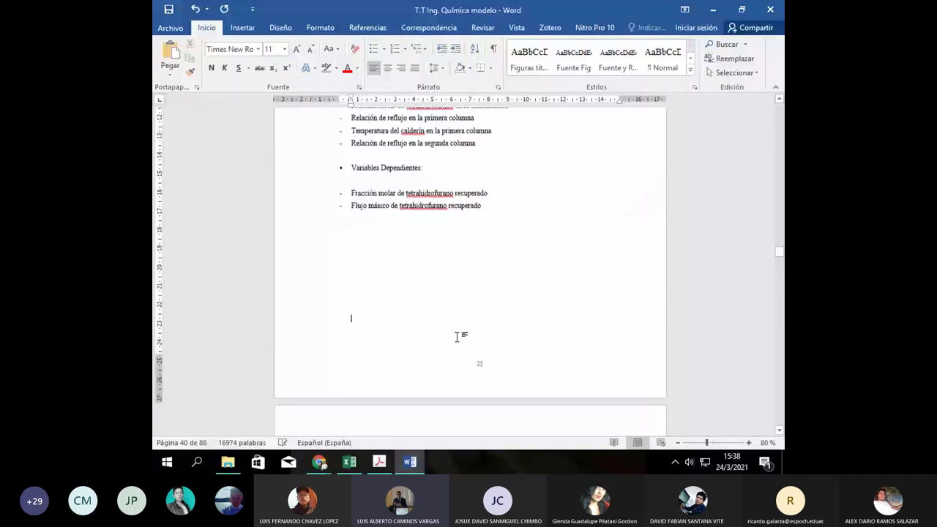
left_click(195, 10)
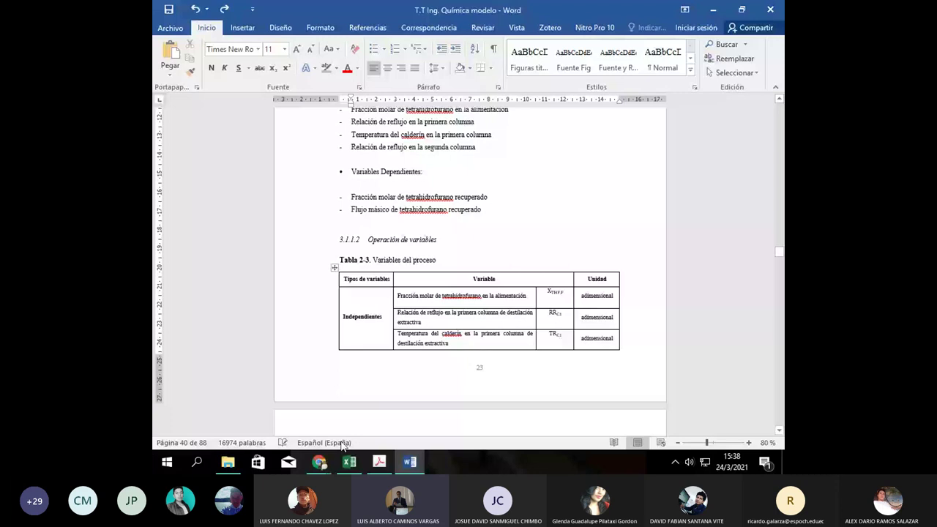
left_click(319, 462)
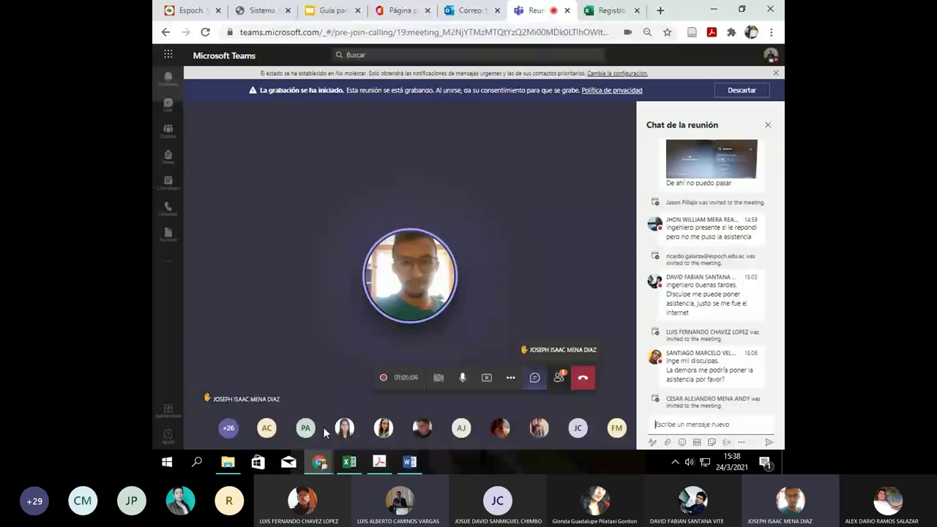
Return to the thesis and show Tabla 2-3 across pages 40–41
key("alt+Tab")
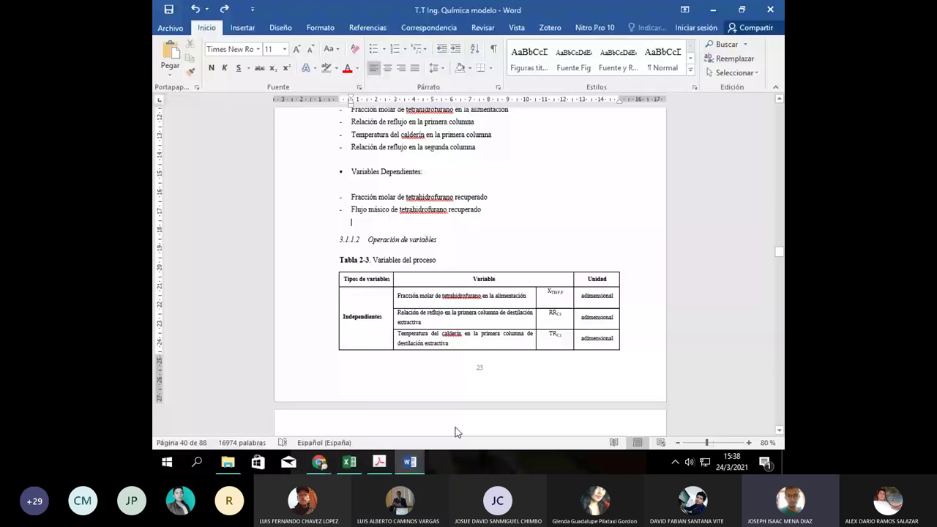
scroll(467, 381, "down", 5)
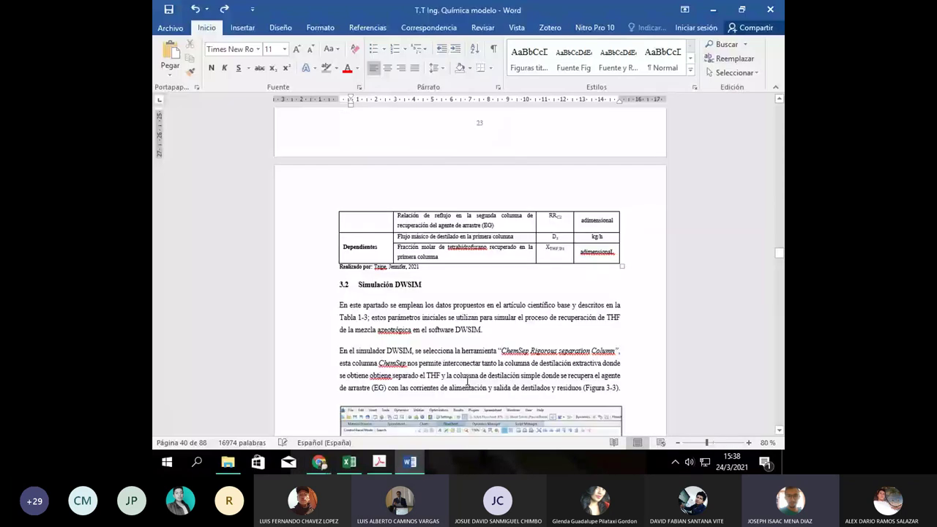
scroll(467, 382, "up", 2)
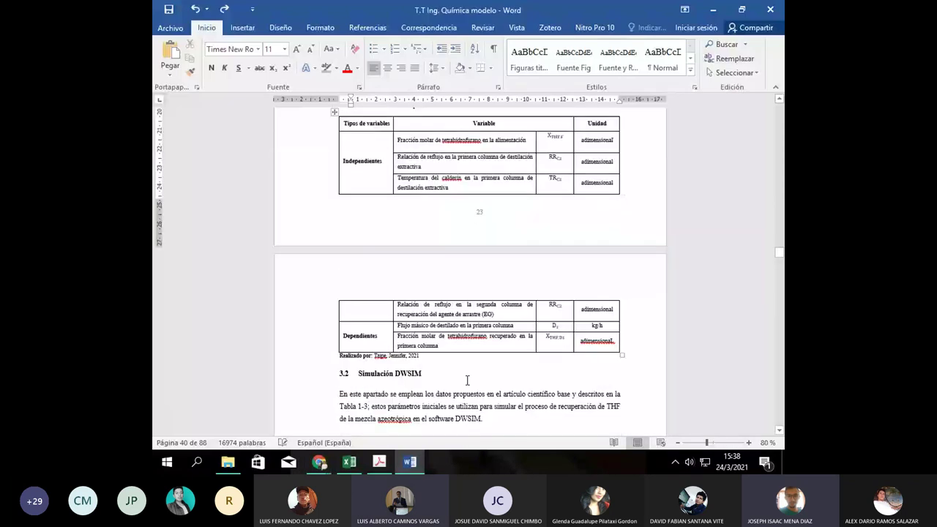
scroll(466, 380, "up", 1)
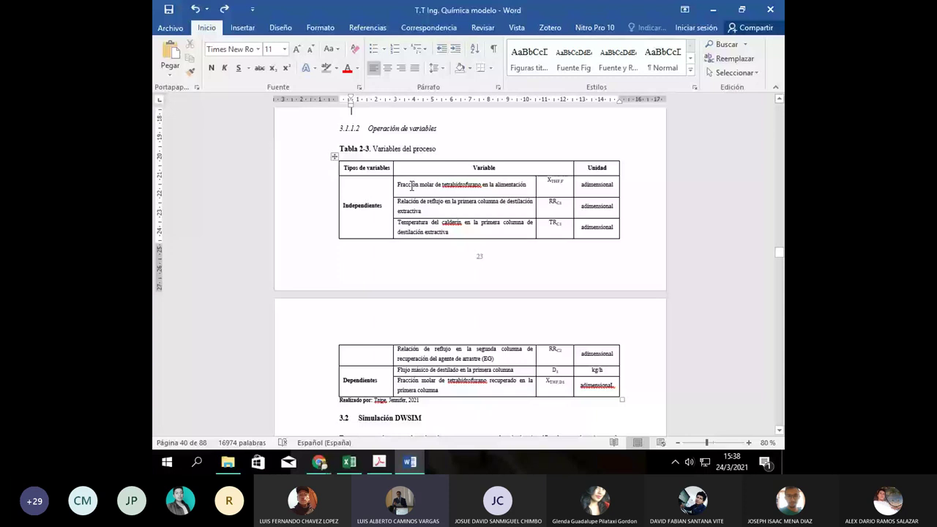
scroll(415, 225, "down", 1)
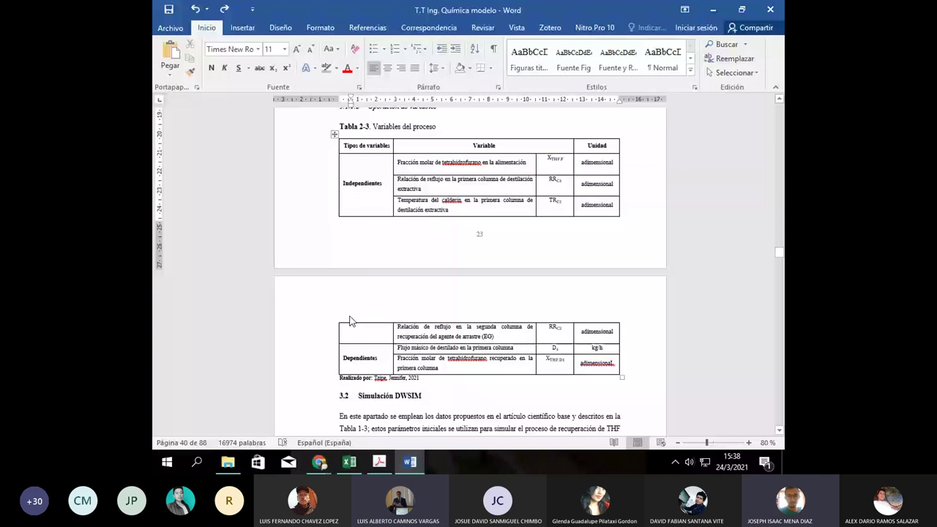
Insert a 'Fuente: AUTOR, año, p.' line under Tabla 2-3, before the Realizado por caption
left_click(445, 379)
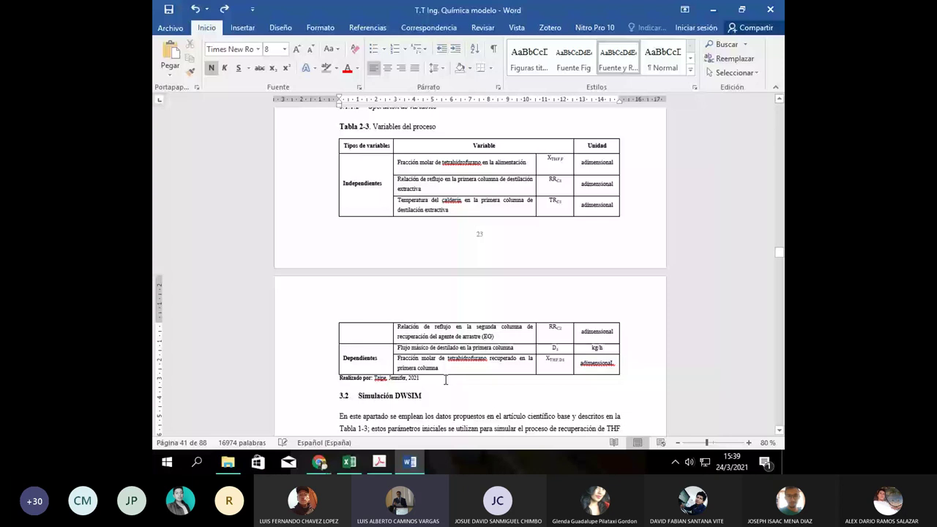
key("Home")
type("Fuente")
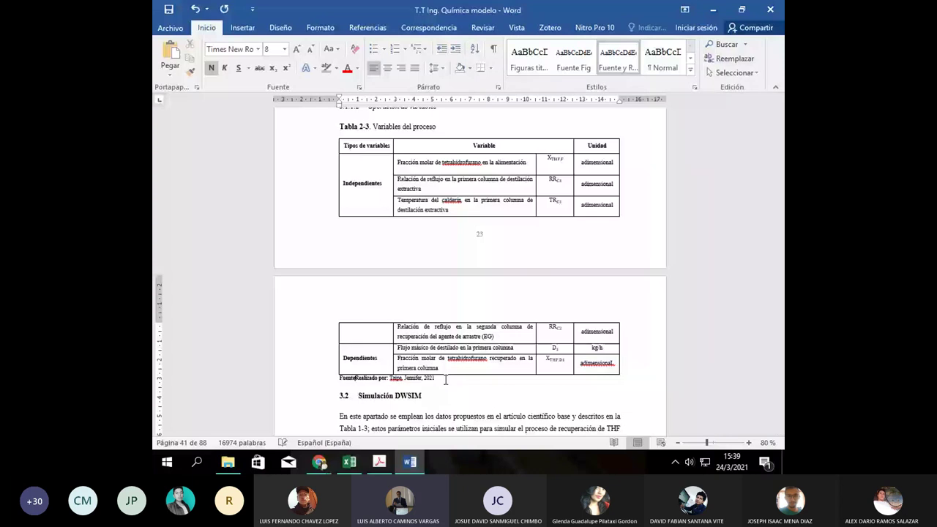
type(":")
key("Return")
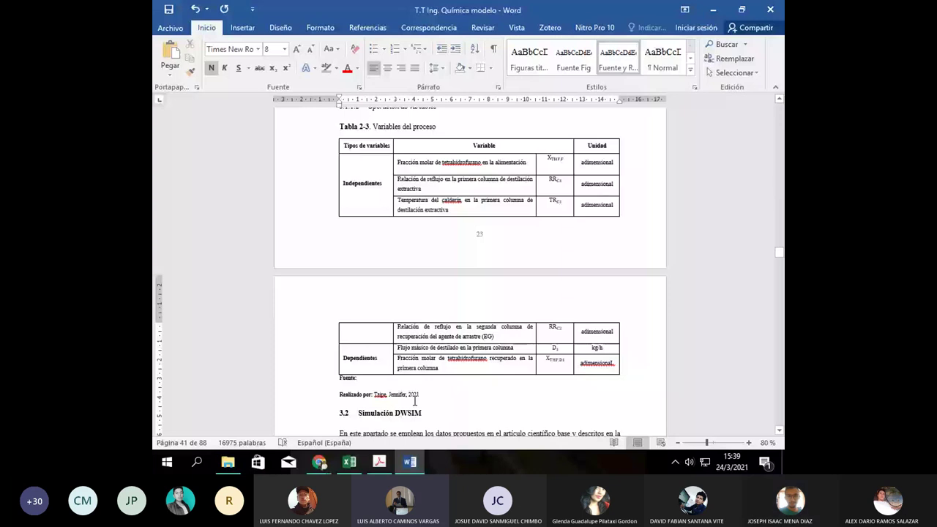
type("A")
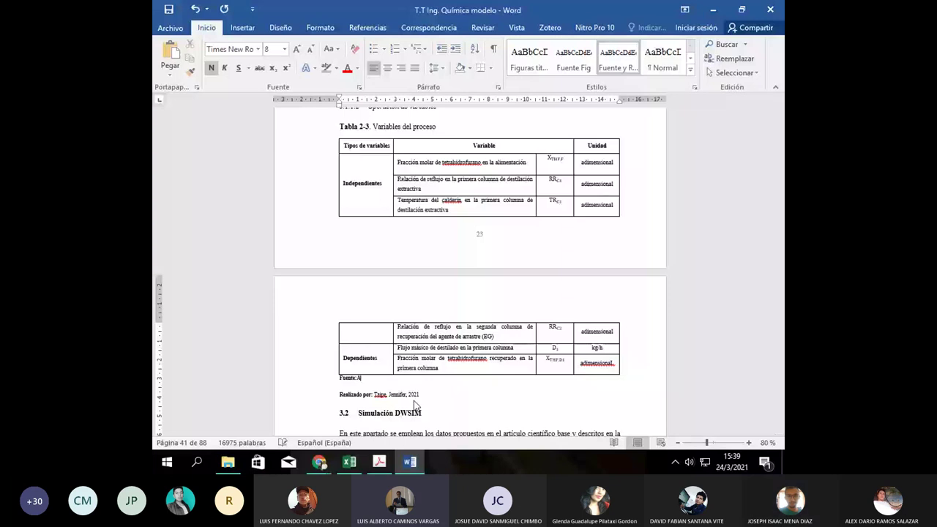
type("UTOR, año, p.")
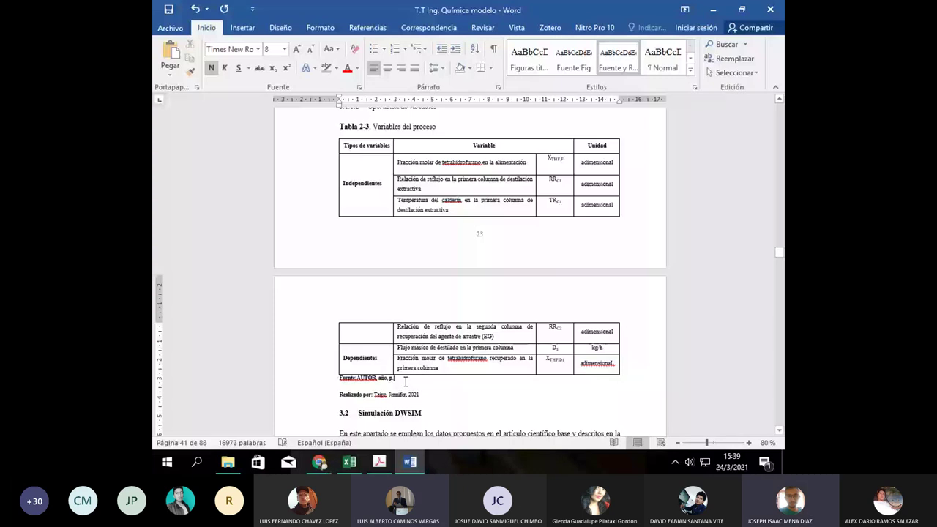
Highlight the Fuente line and the Realizado por line in yellow
triple_click(404, 381)
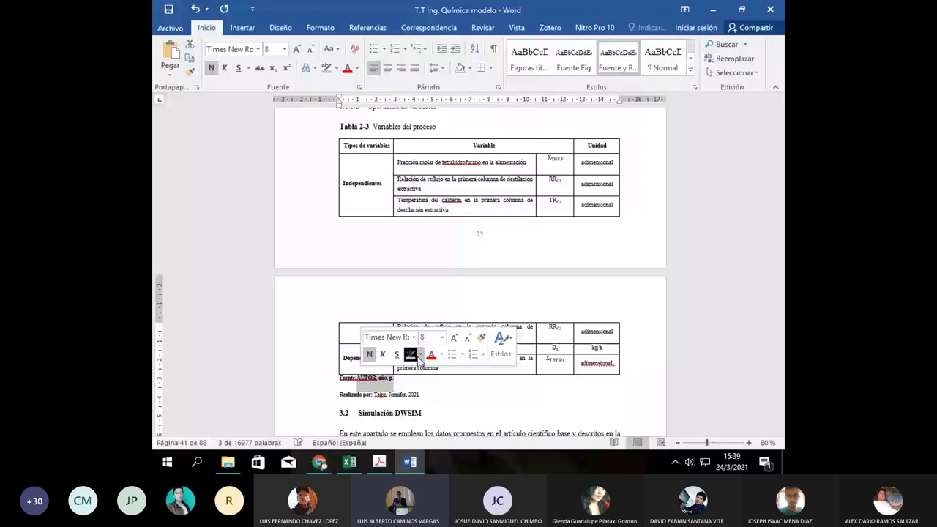
left_click(415, 355)
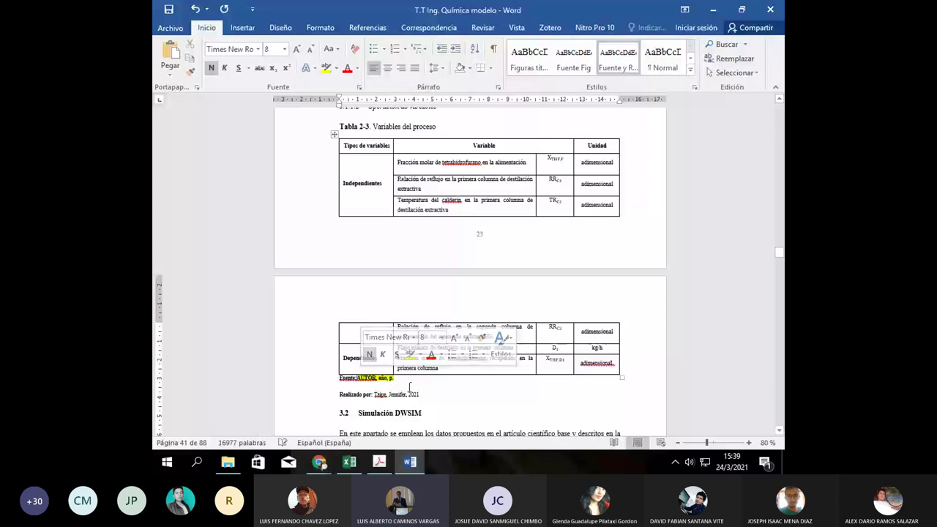
scroll(409, 388, "up", 3, "ctrl")
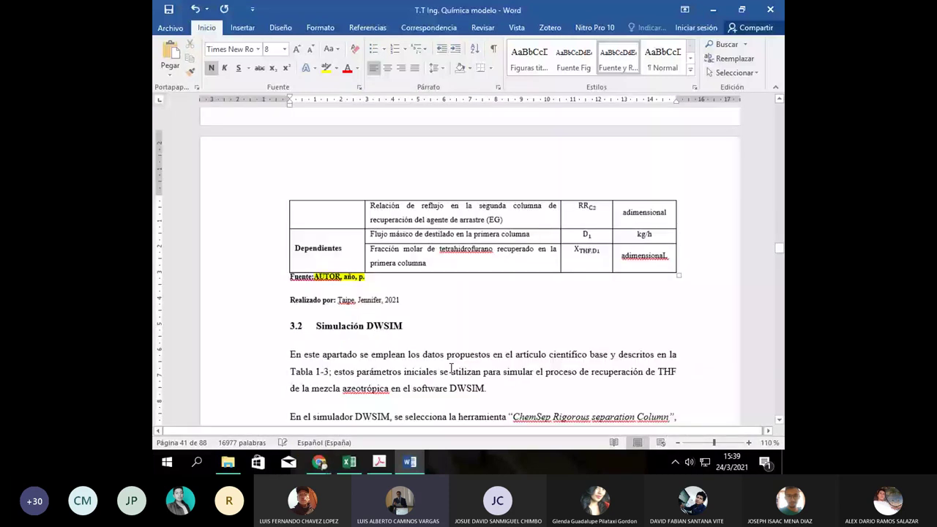
triple_click(297, 294)
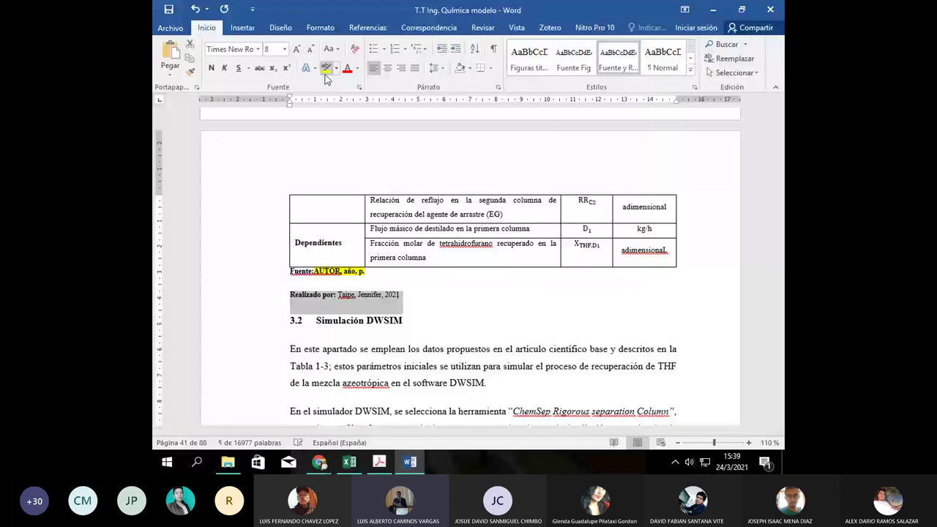
scroll(286, 192, "up", 6)
left_click(286, 192)
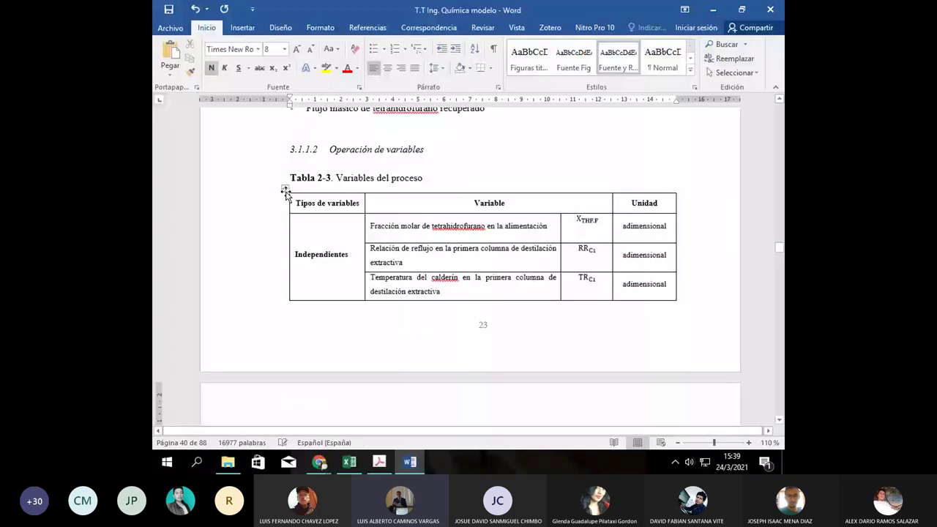
left_click(285, 190)
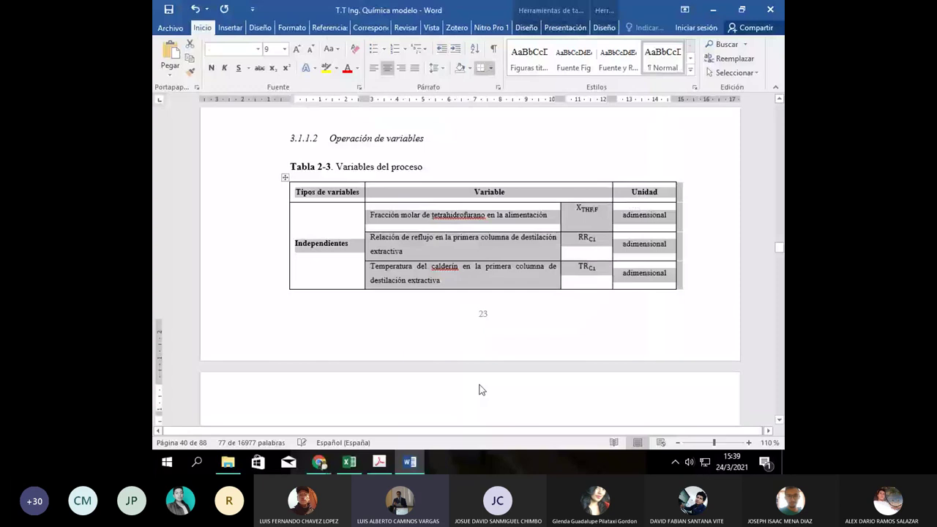
scroll(482, 389, "down", 4)
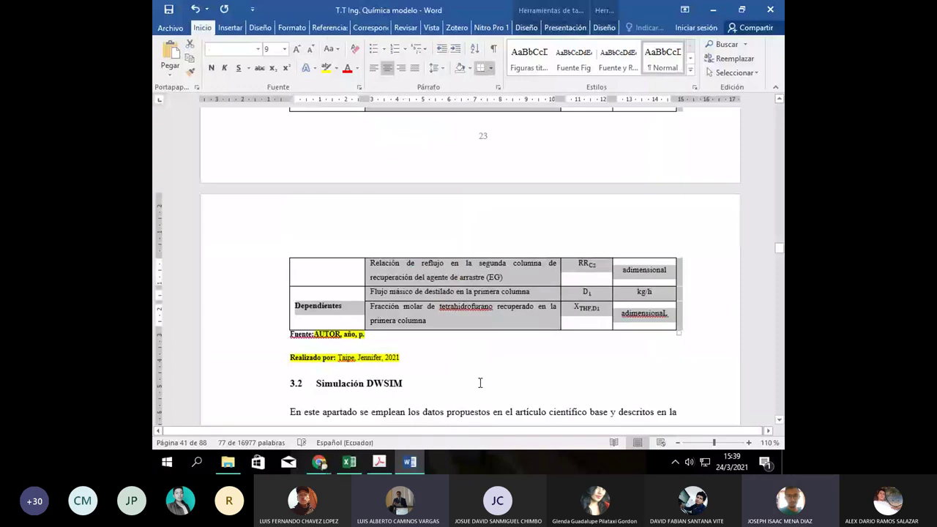
left_click(314, 334)
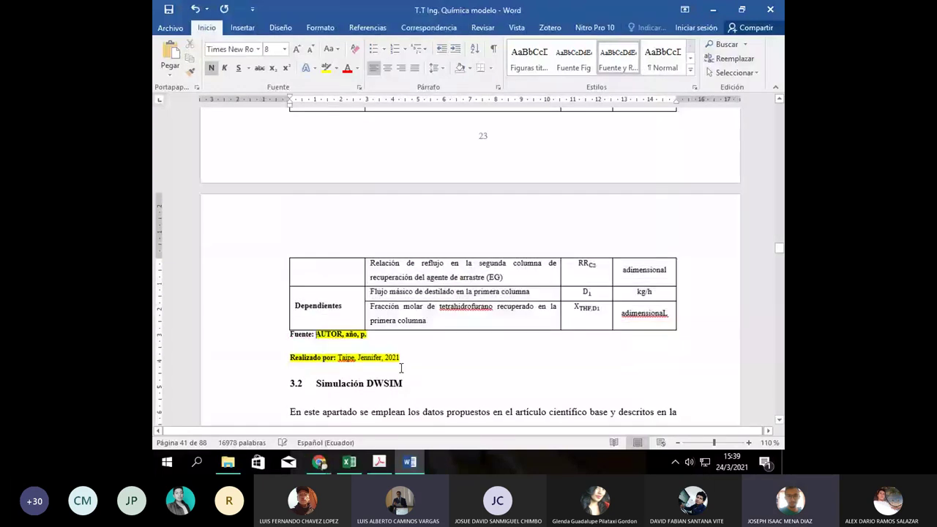
left_click_drag(401, 368, 306, 336)
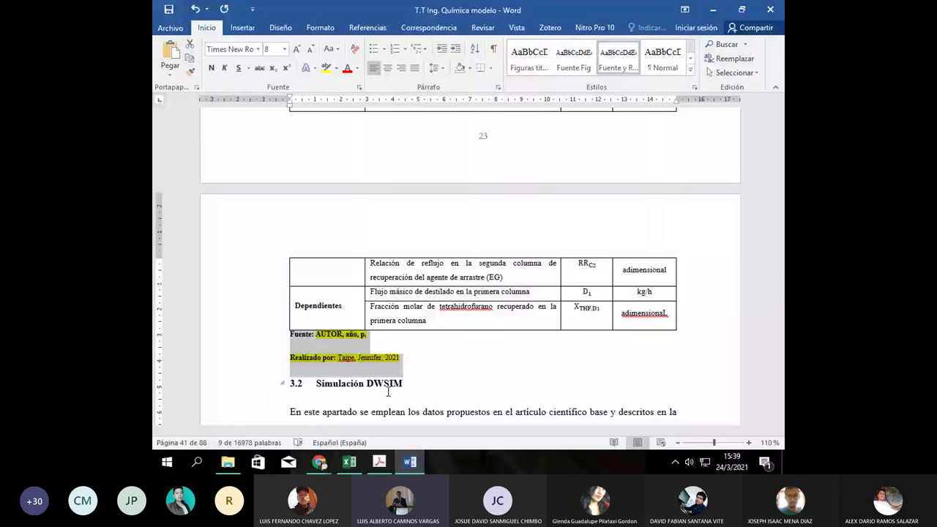
left_click(388, 392)
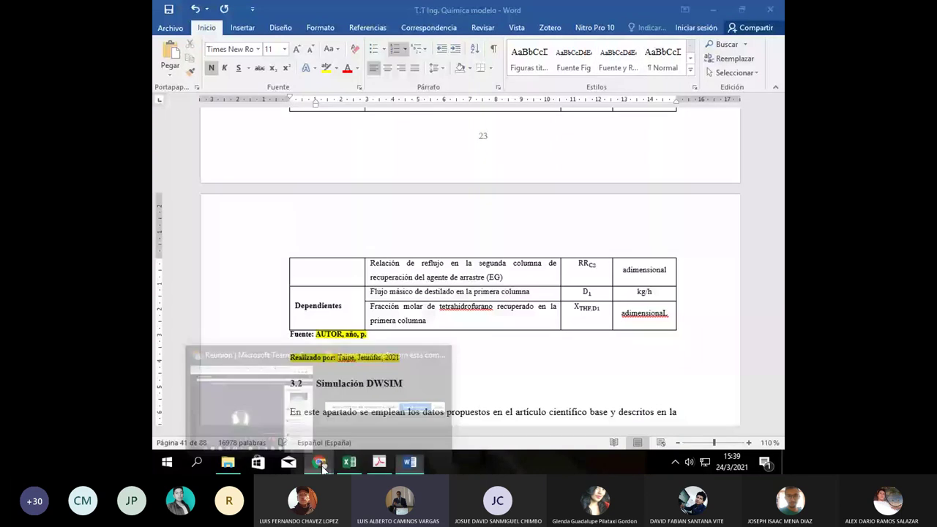
left_click(322, 465)
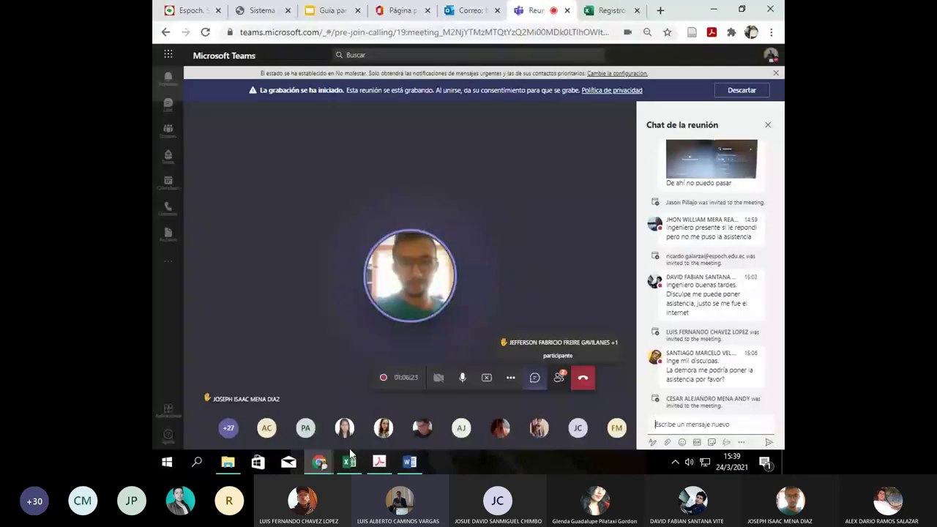
left_click(409, 462)
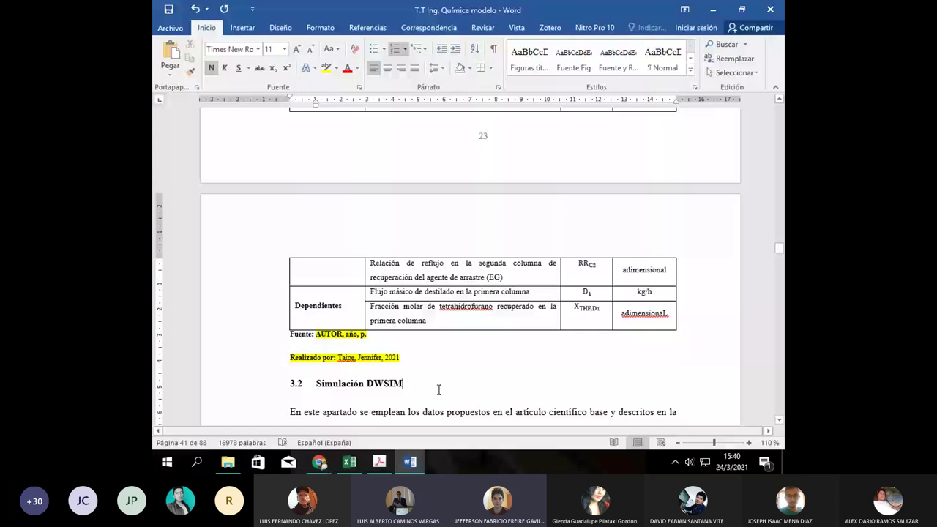
Scroll up to page 31, to the artificial-neuron paragraph above Figura 6-2
scroll(439, 389, "up", 10)
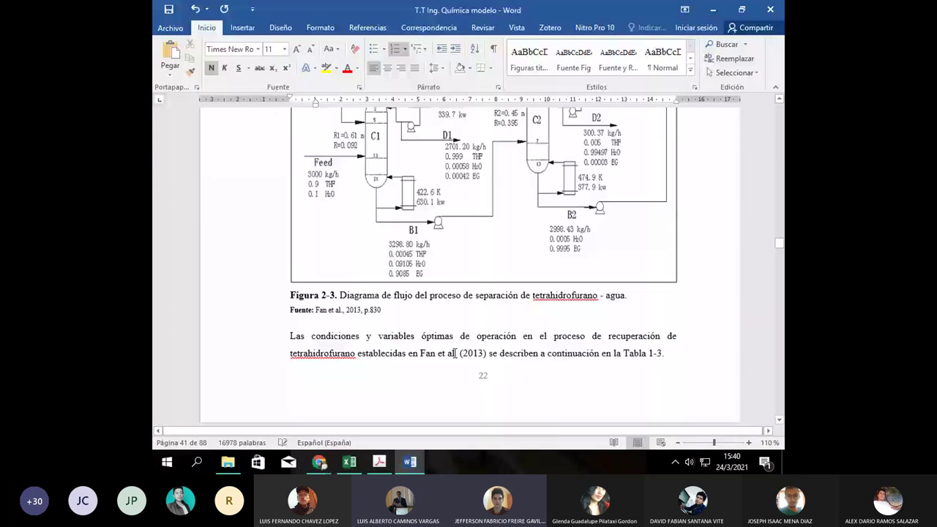
left_click_drag(780, 245, 780, 218)
scroll(699, 271, "up", 1)
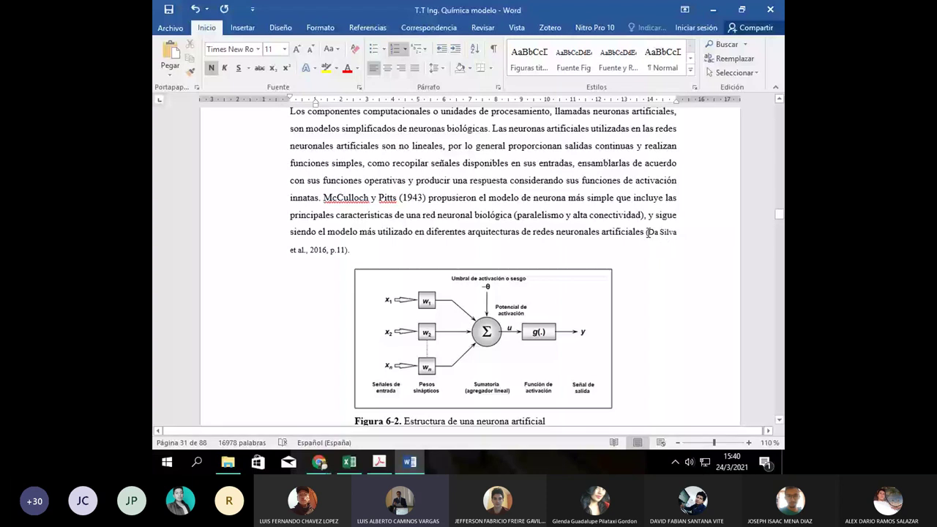
Select the Da Silva citation to check its reduced size, then drag down to BIBLIOGRAFÍA
left_click(647, 232)
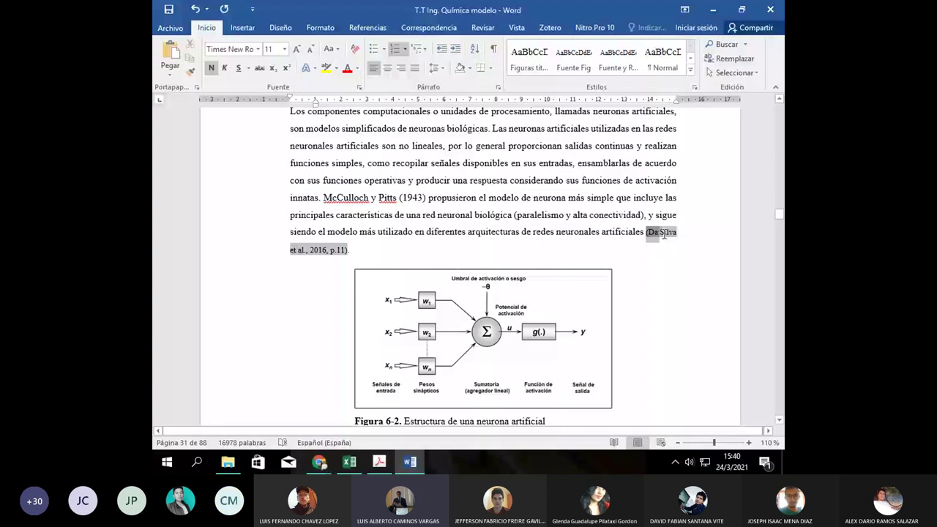
left_click(656, 280)
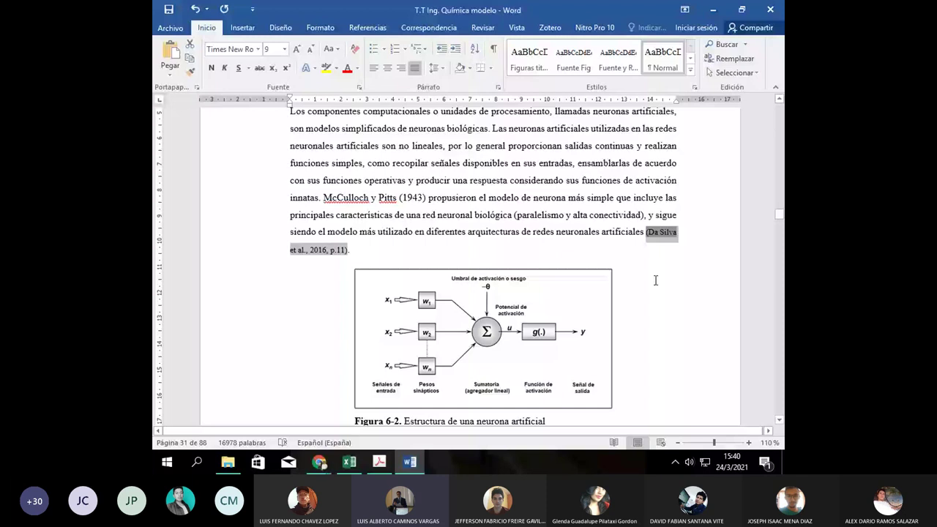
scroll(631, 256, "down", 1)
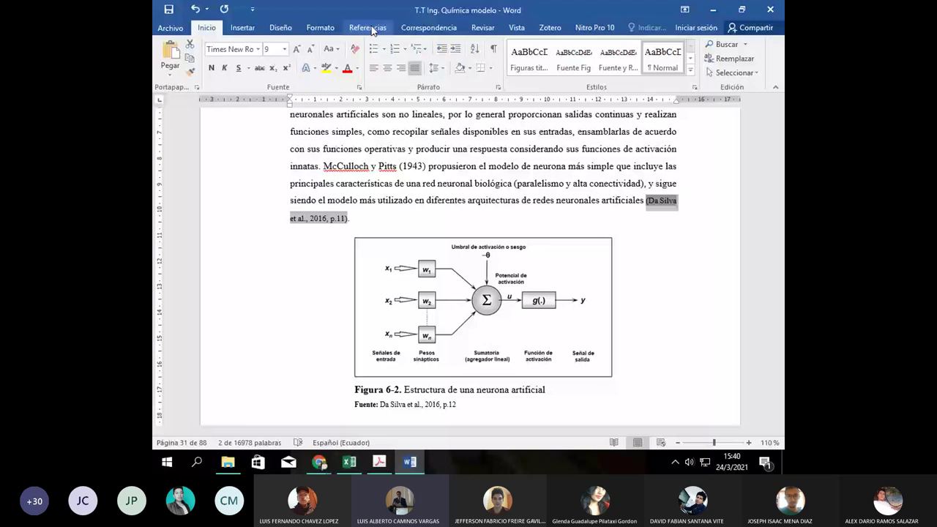
left_click_drag(328, 201, 313, 214)
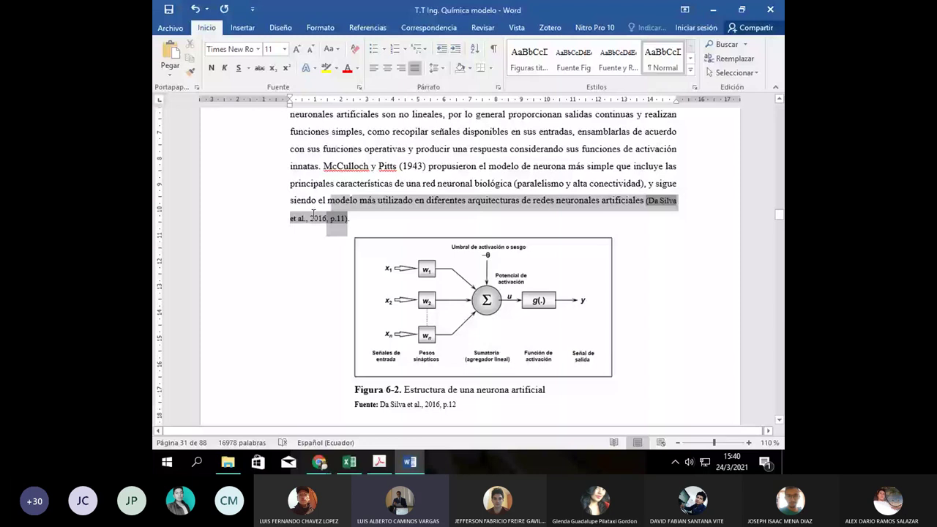
left_click(314, 214)
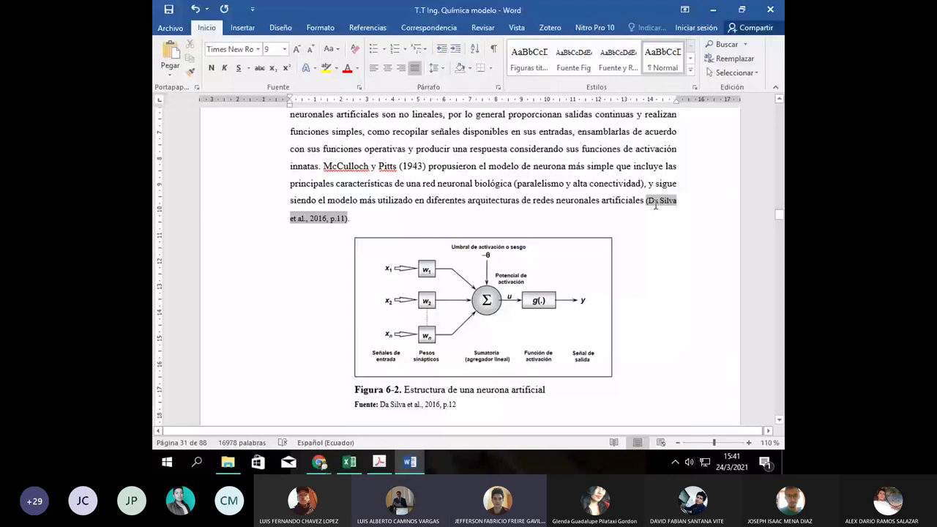
scroll(655, 205, "up", 1)
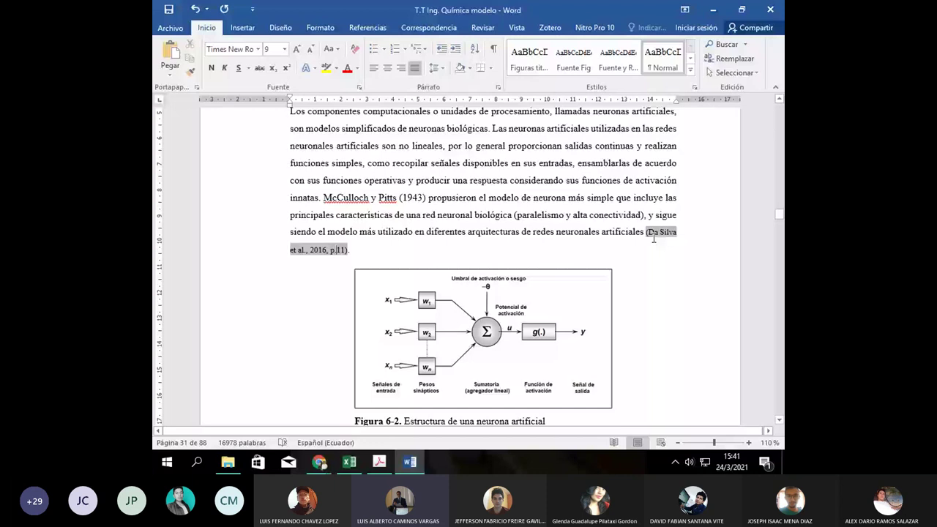
left_click_drag(653, 234, 677, 234)
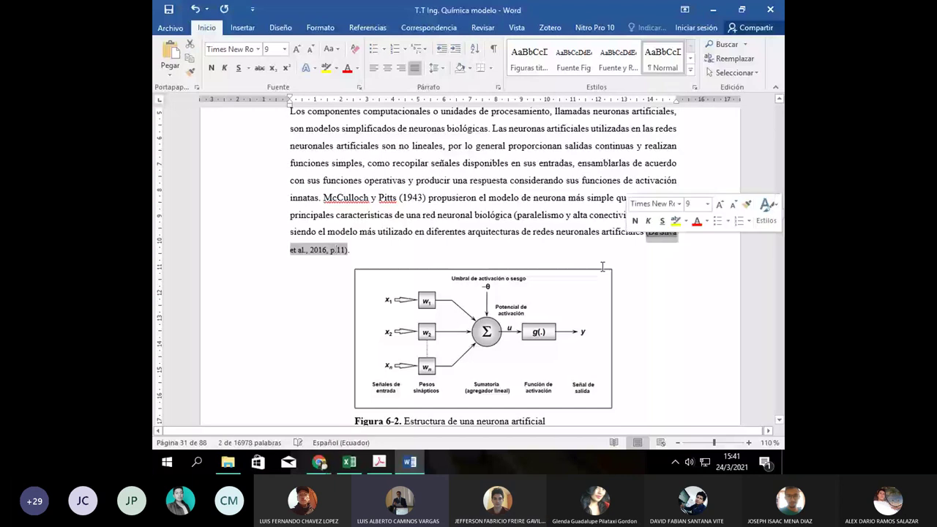
left_click(665, 254)
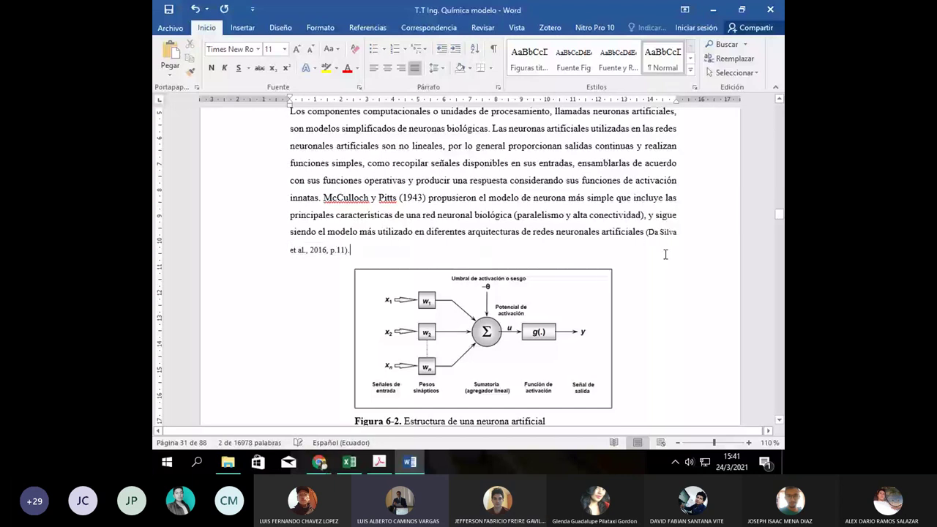
left_click_drag(779, 214, 780, 338)
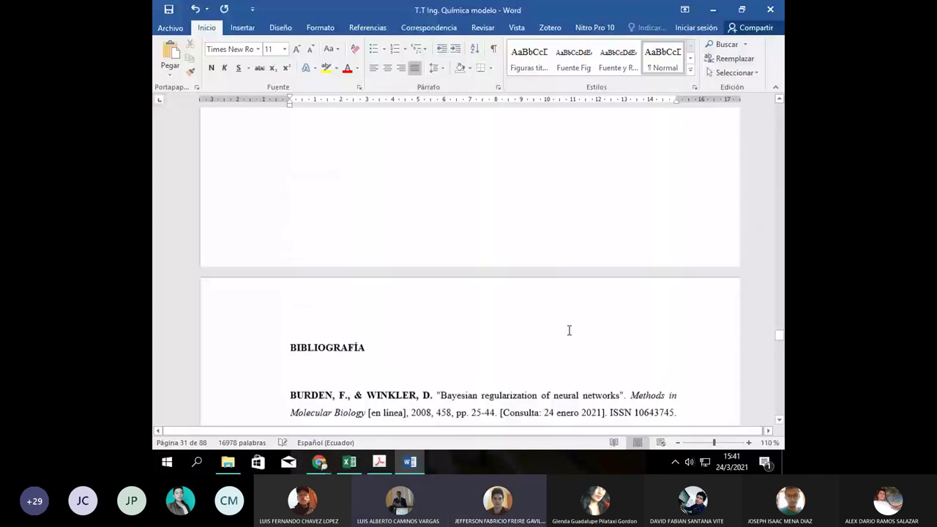
Highlight the DA SILVA reference title in yellow with Ctrl+Alt+H
scroll(567, 329, "down", 5)
key("ctrl+a")
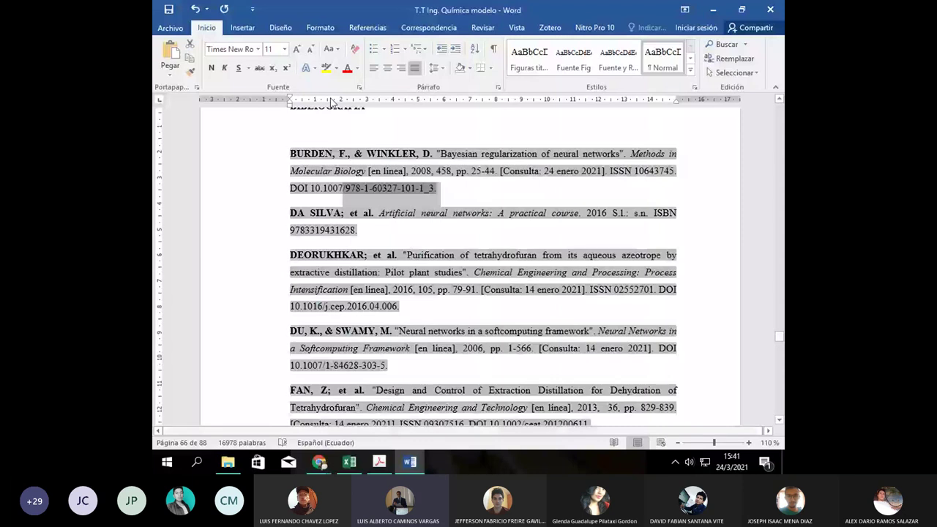
left_click_drag(379, 213, 366, 229)
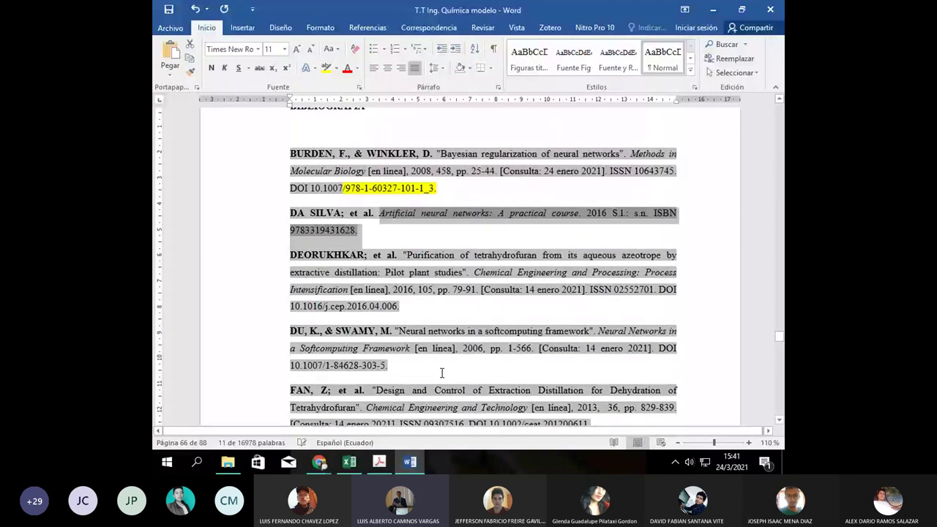
key("ctrl+alt+h")
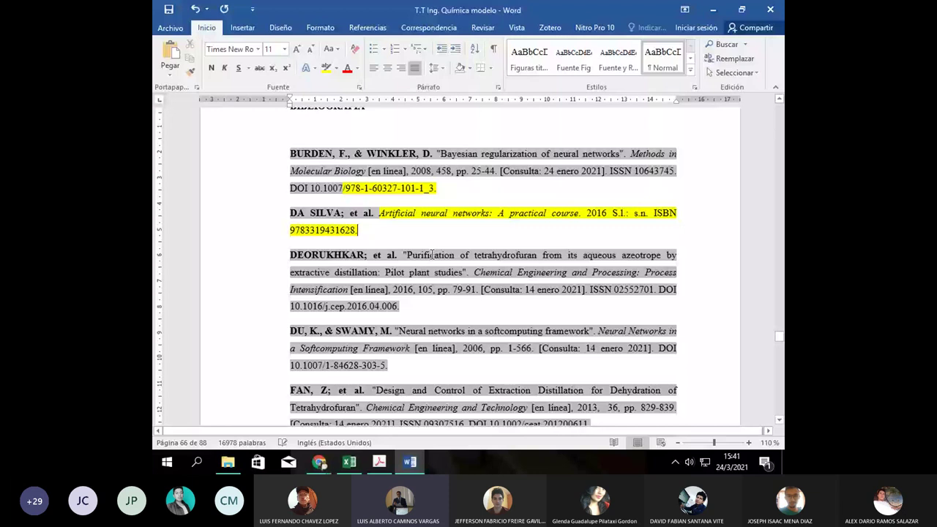
Select the DA SILVA and DEORUKHKAR entries, then switch to the Teams meeting
left_click(432, 255)
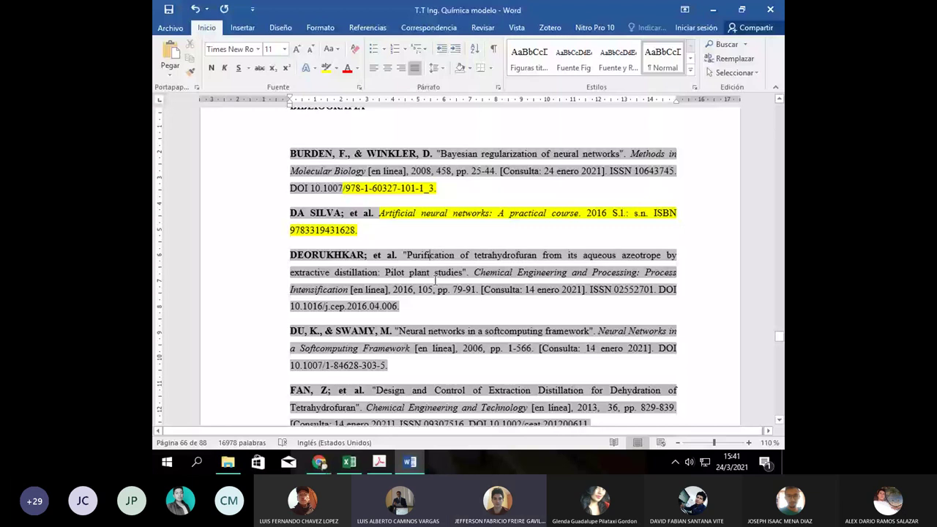
left_click(350, 213)
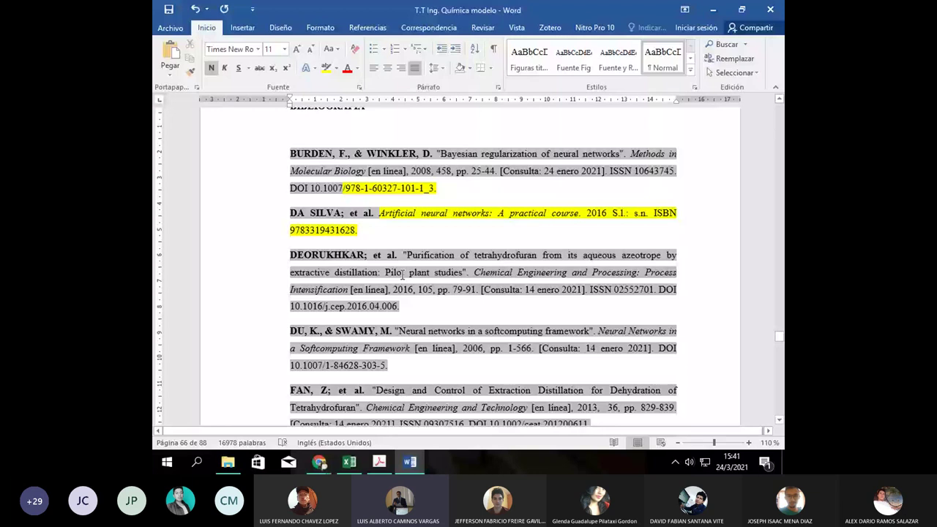
left_click(405, 251)
left_click_drag(290, 210, 364, 314)
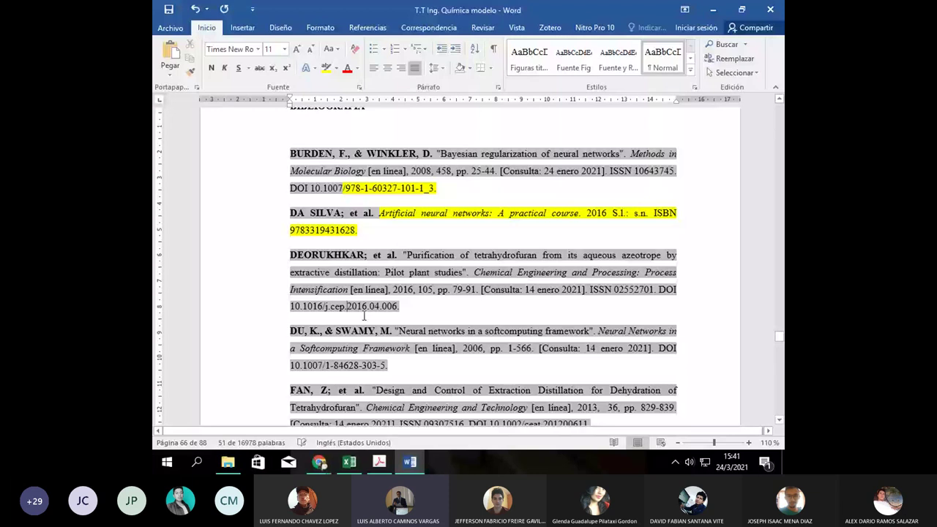
scroll(364, 317, "up", 1)
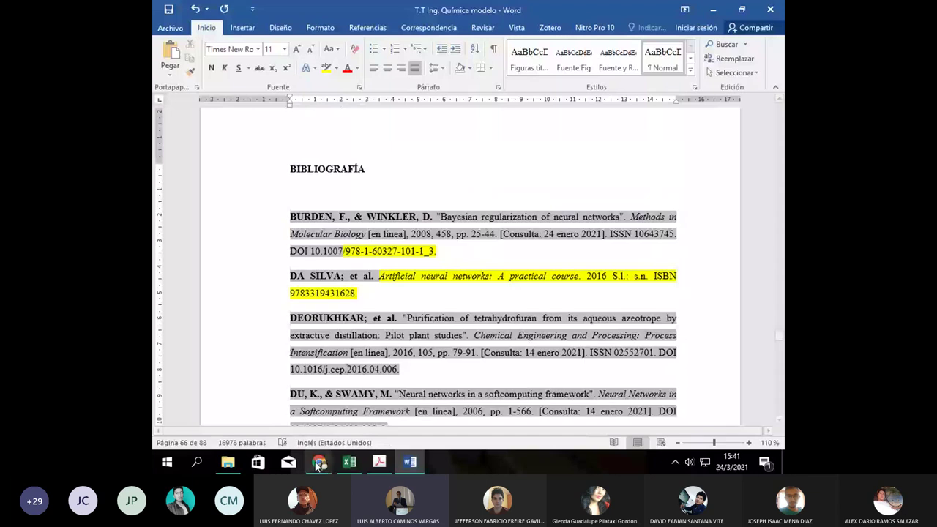
left_click(319, 463)
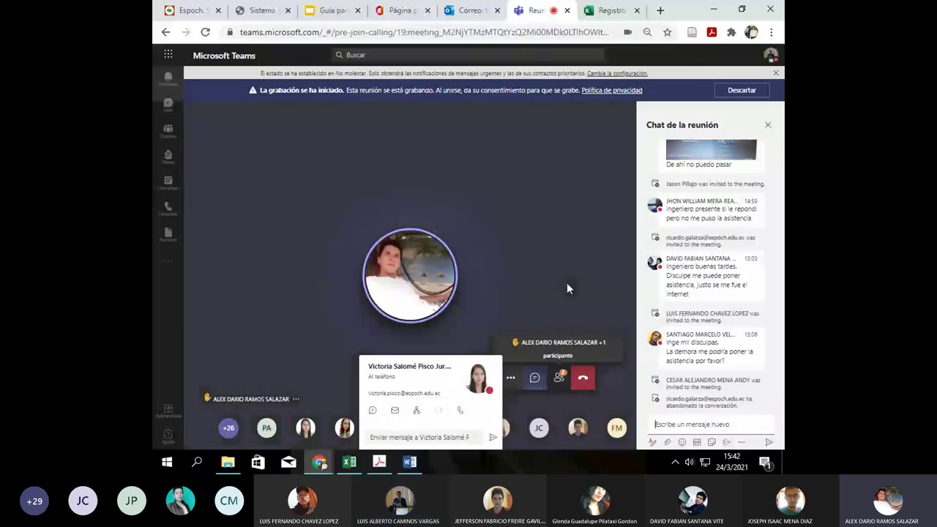
Back in Word, undo the yellow highlights on the DA SILVA reference and BURDEN DOI
key("alt+Tab")
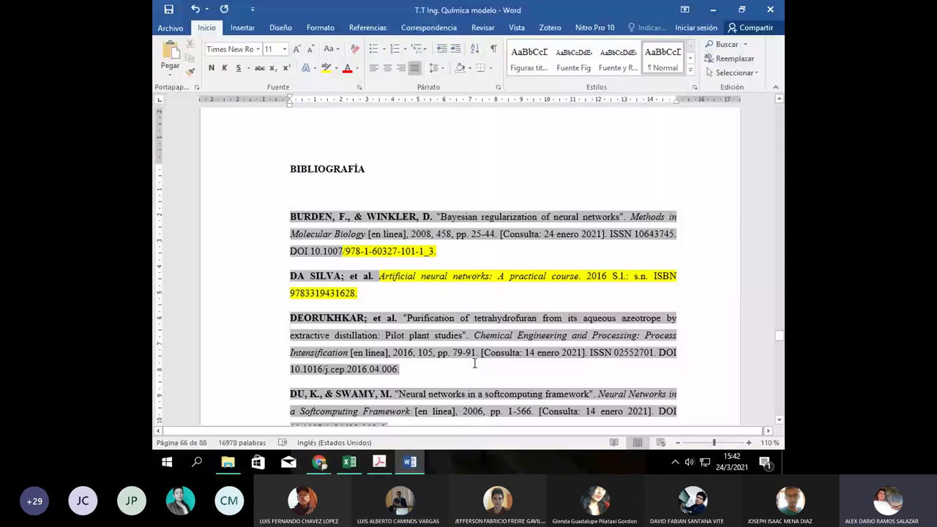
left_click(194, 9)
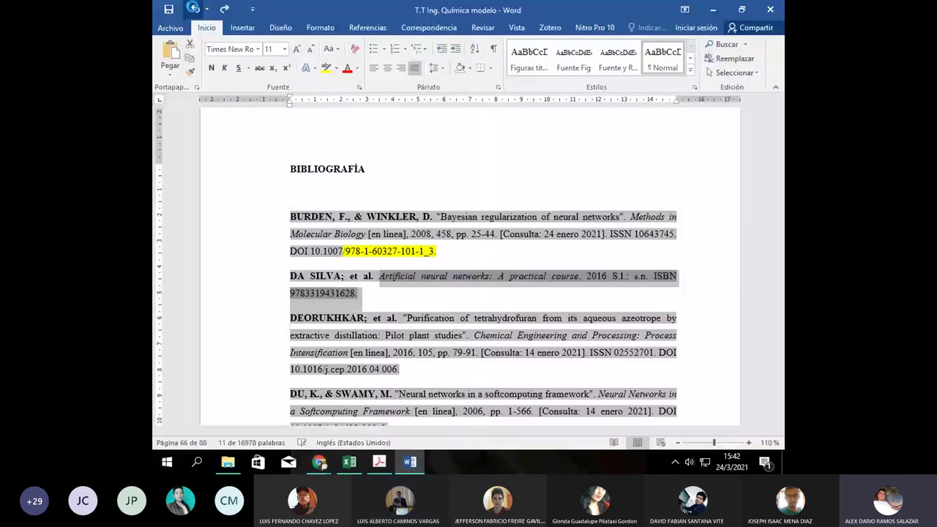
left_click(193, 9)
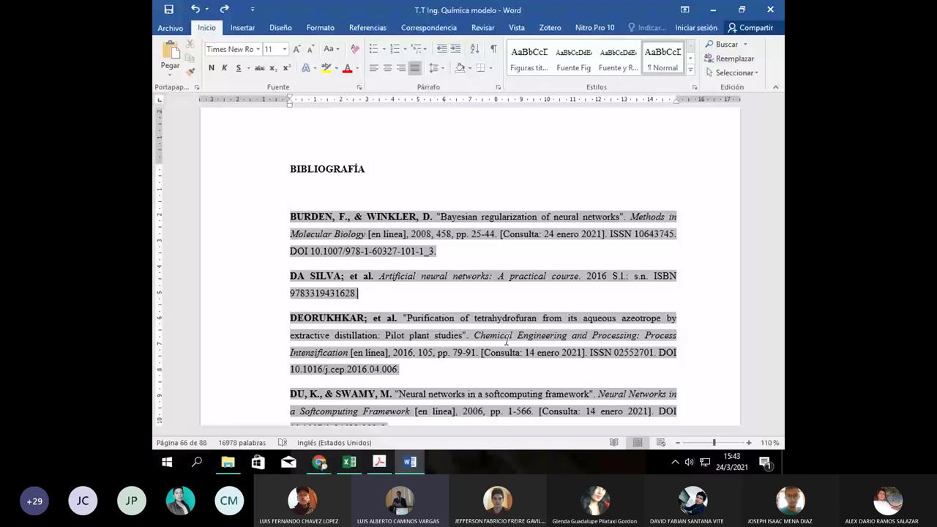
left_click(317, 462)
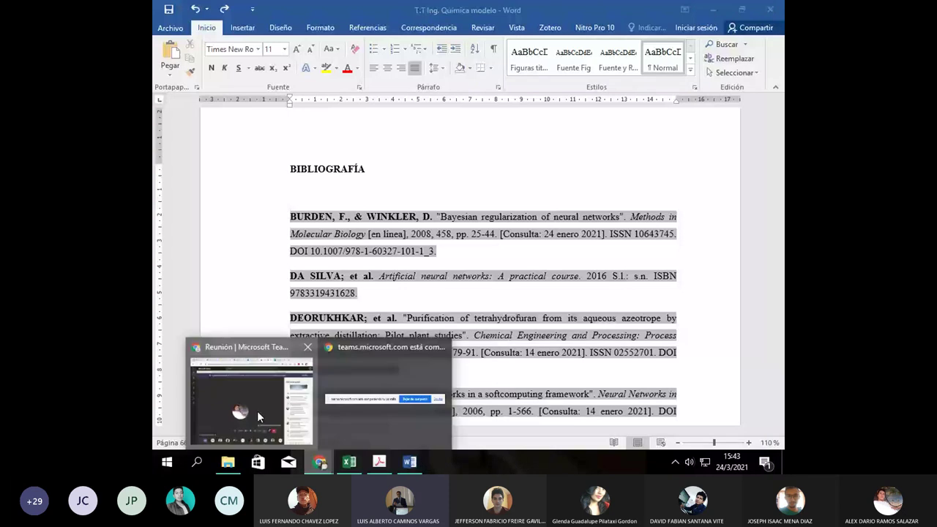
left_click(257, 411)
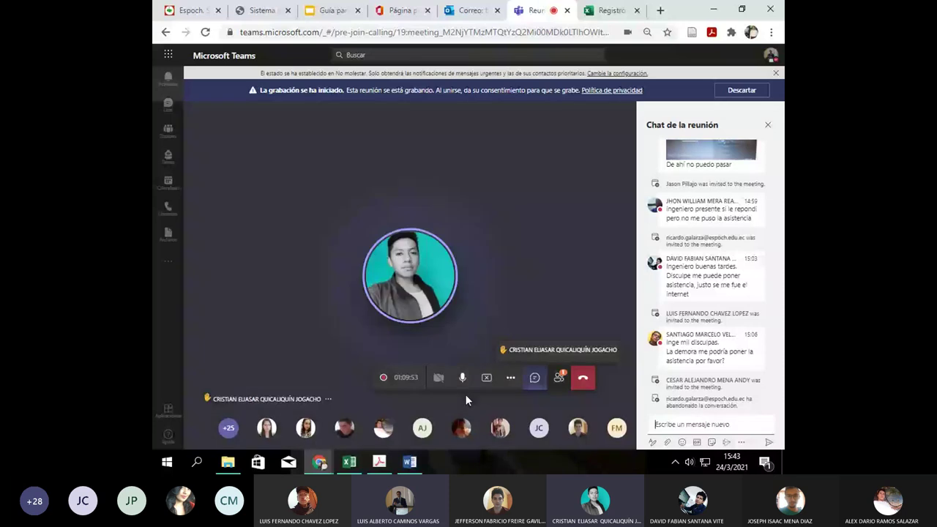
left_click(410, 462)
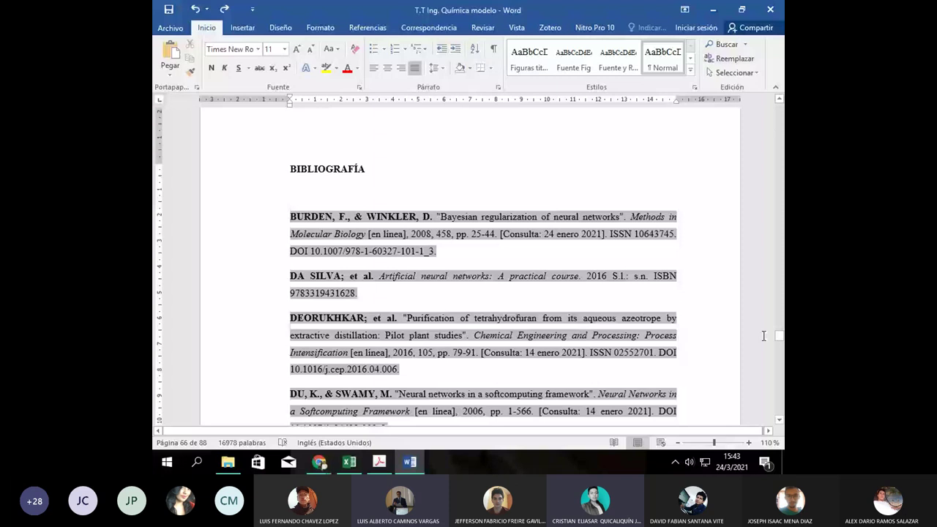
Go to Figura 3-2 on page 28 and resize it to roughly full text width
left_click_drag(779, 335, 778, 217)
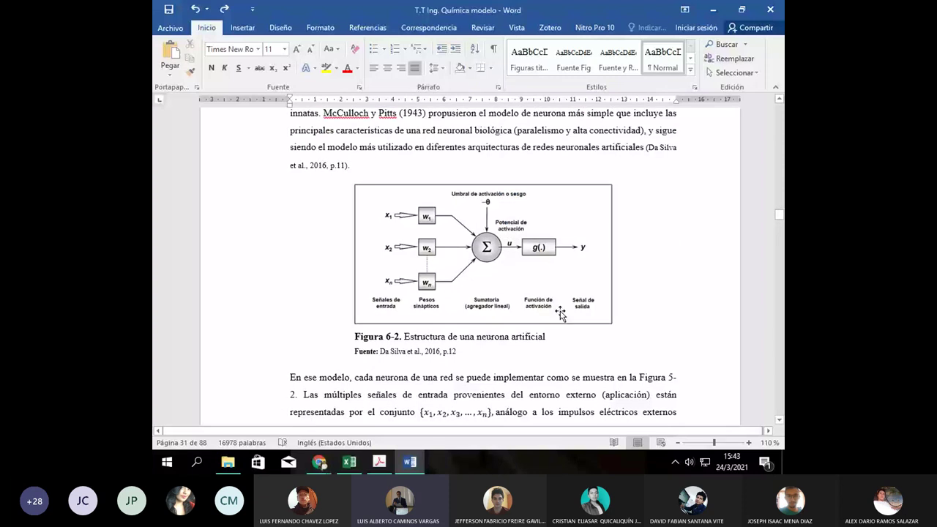
left_click(560, 313)
left_click_drag(778, 215, 779, 205)
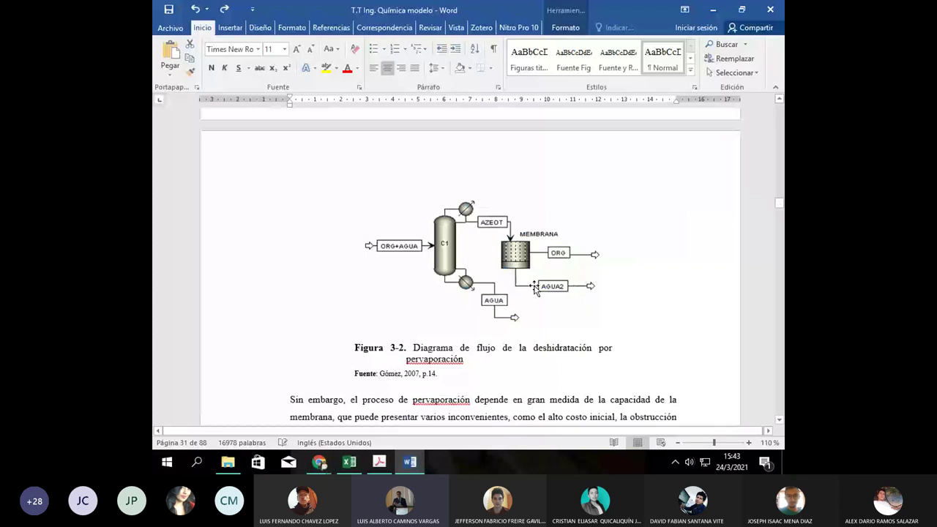
left_click(535, 289)
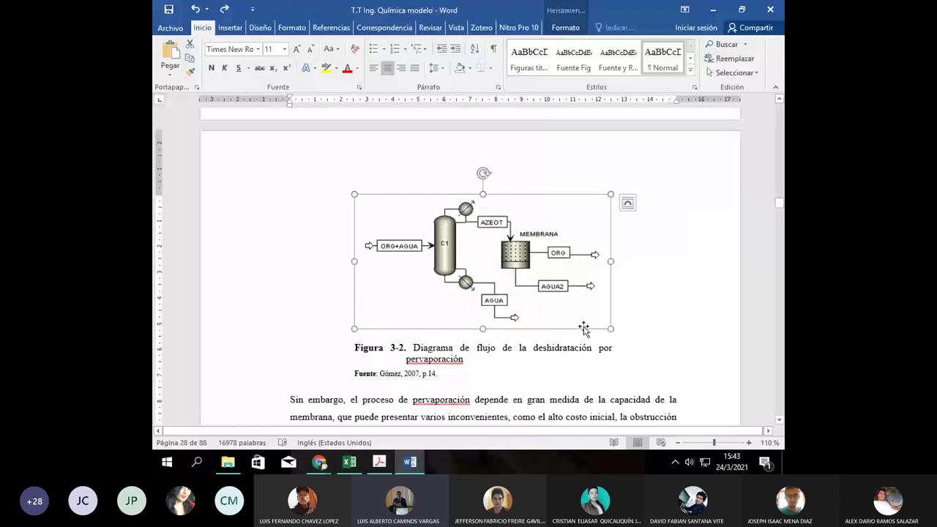
scroll(558, 361, "down", 2, "ctrl")
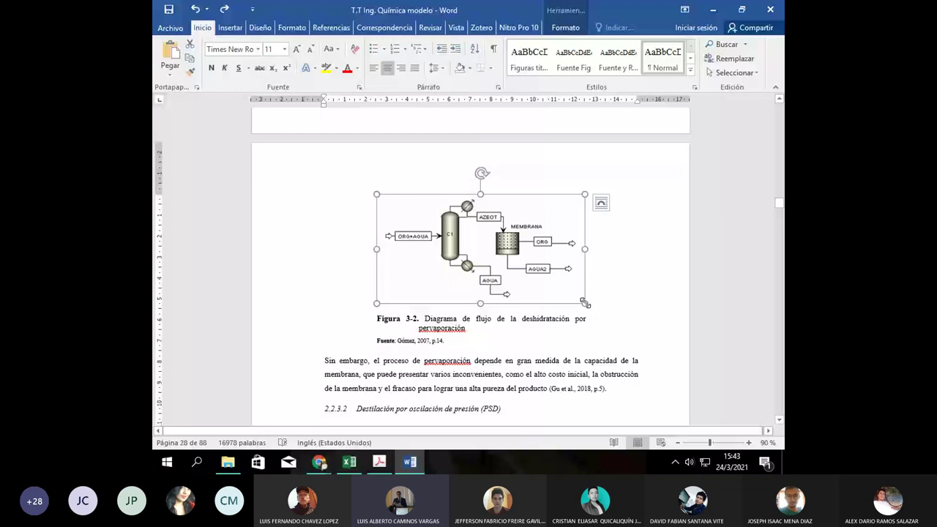
left_click_drag(584, 301, 674, 378)
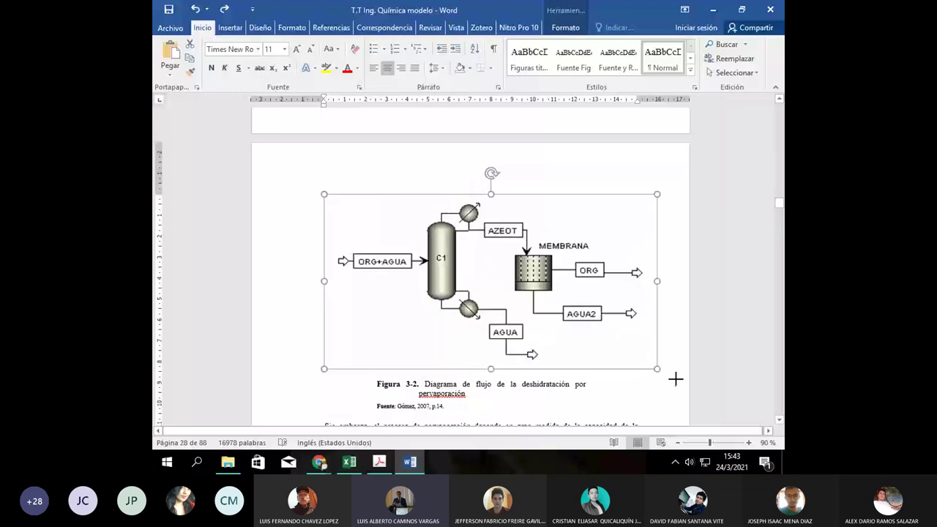
scroll(587, 367, "down", 2)
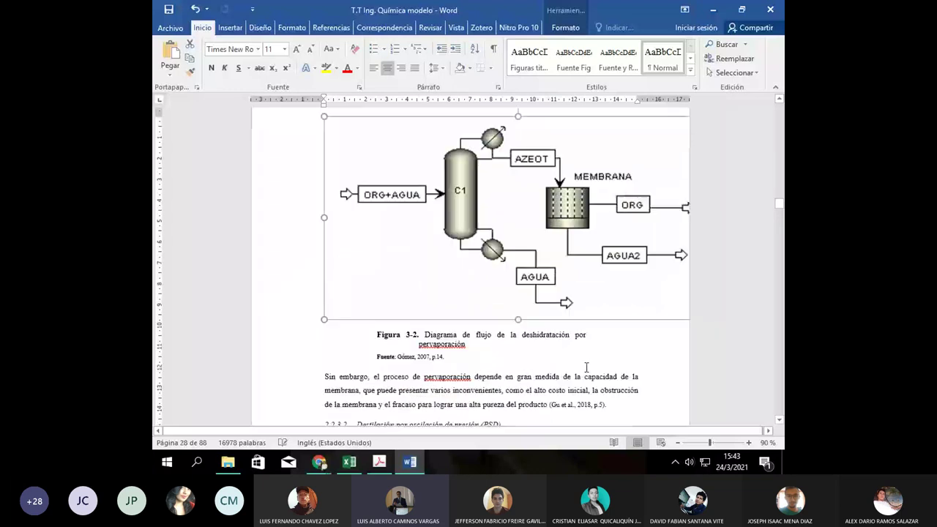
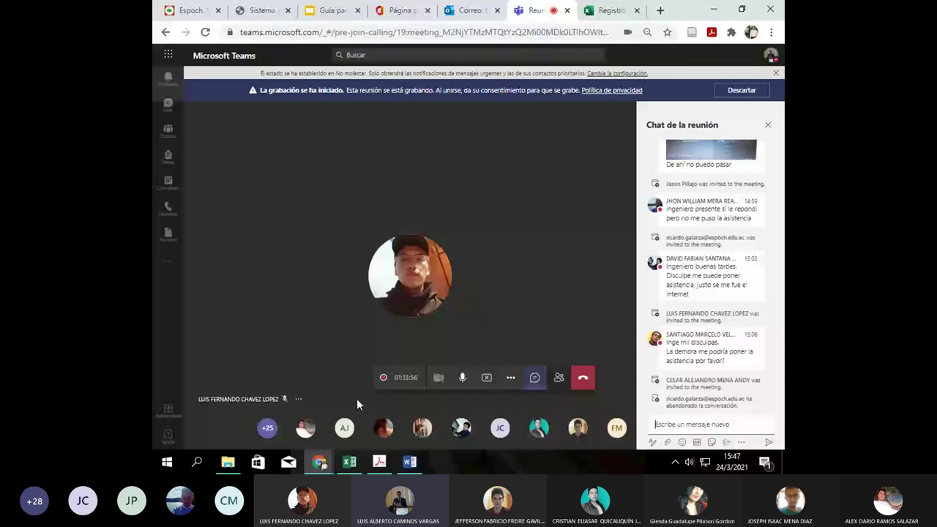
Switch from the Teams meeting to the Google Slides 'Guía' tab, showing slide 22, Texto
key("ctrl+3")
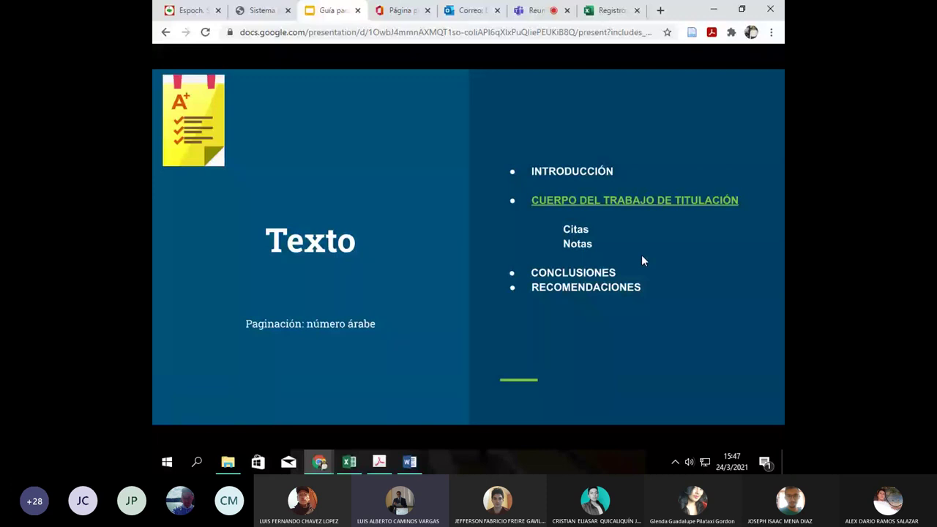
Close the unreachable page, open 'Tipos de Trabajo de Titulación' and scroll through its cards
left_click(633, 206)
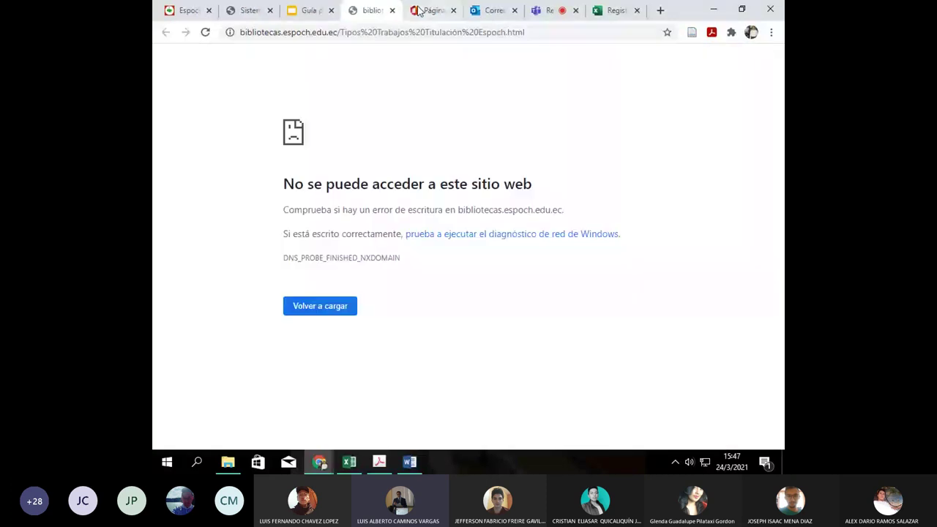
left_click(391, 10)
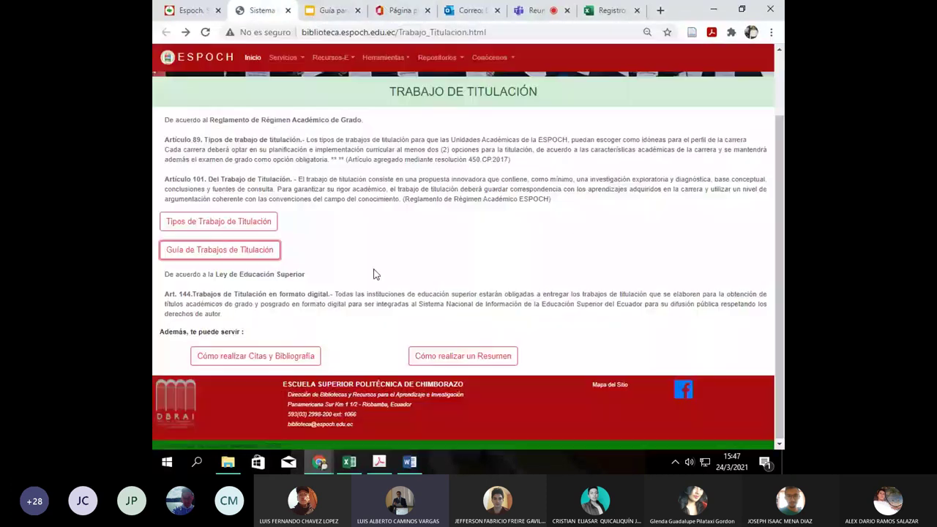
left_click(270, 229)
scroll(409, 314, "down", 2)
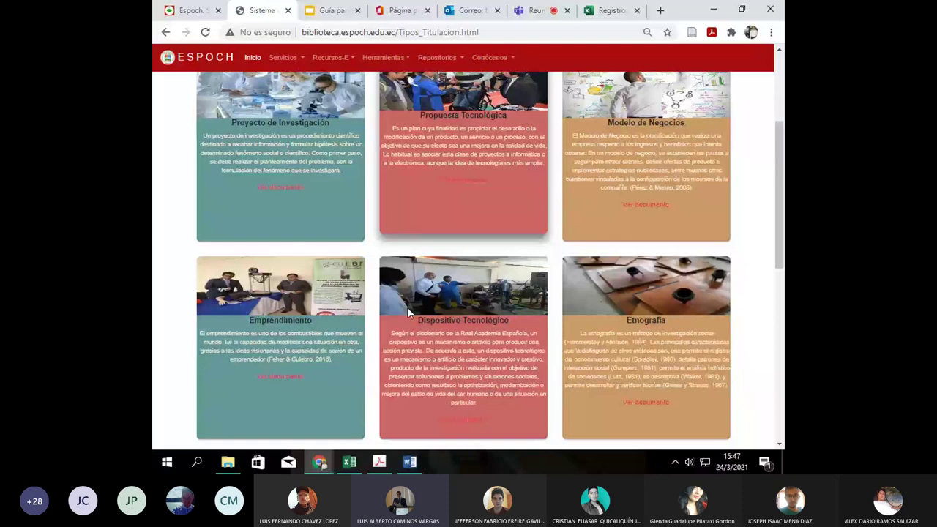
Compare the thesis-types cards with the guide's Texto slide, ending back on the slide
key("ctrl+Tab")
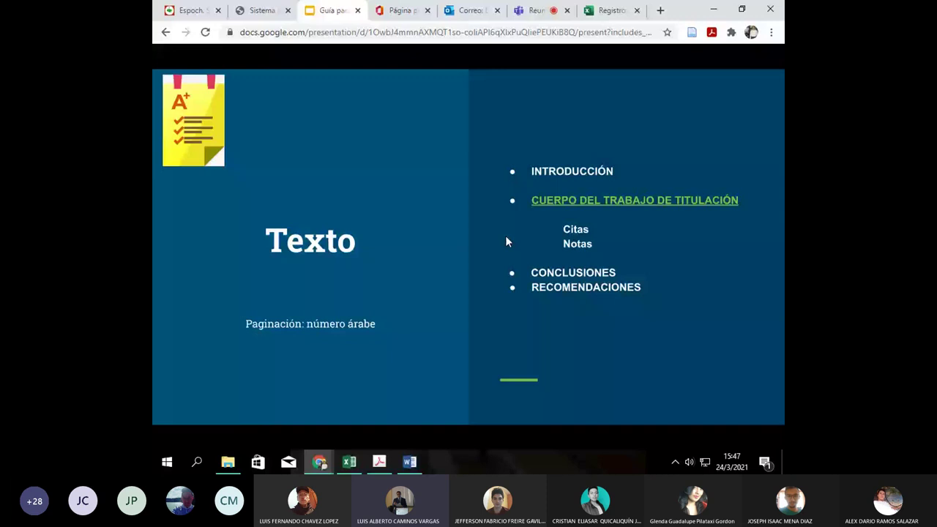
key("ctrl+shift+Tab")
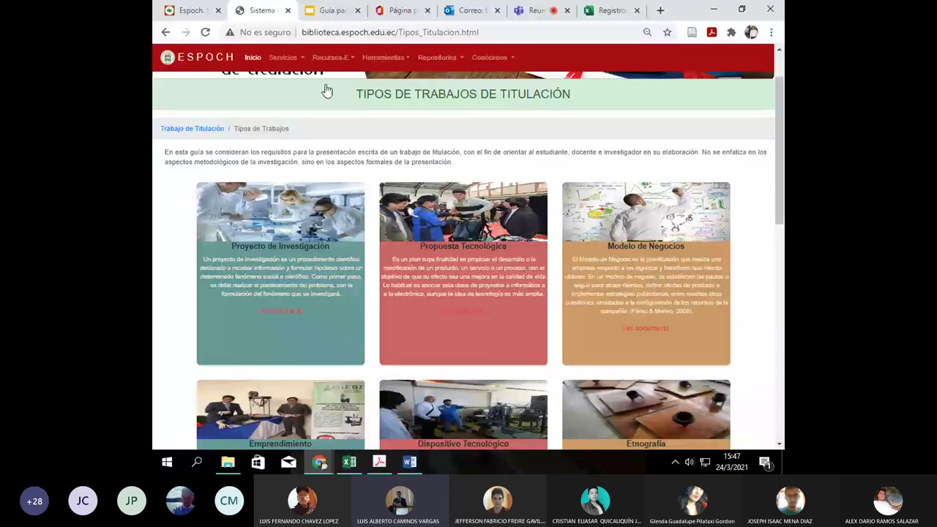
scroll(461, 314, "down", 6)
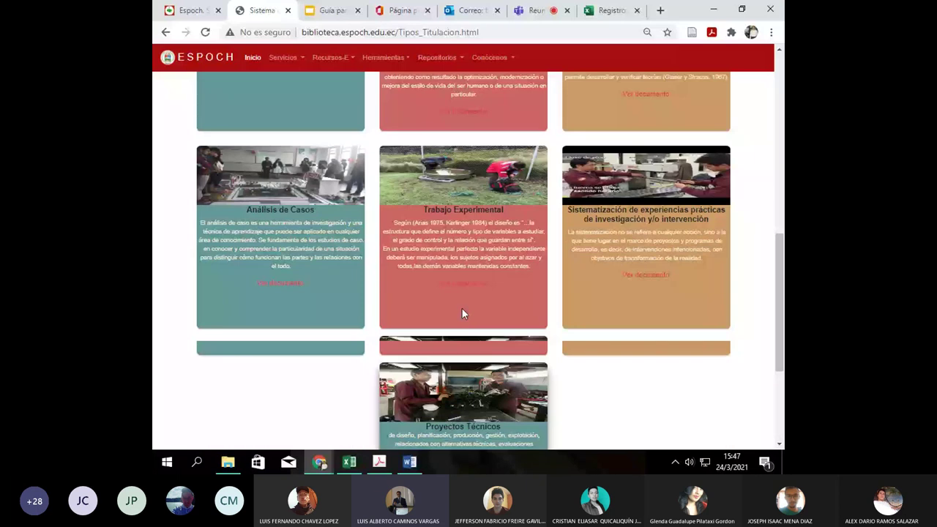
key("ctrl+Tab")
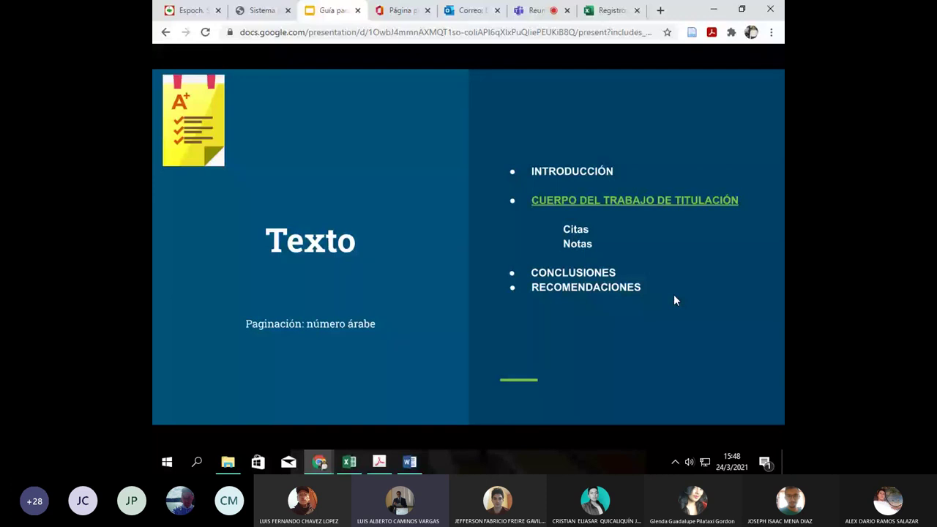
Advance to the CITAS slide and try the citation guide link, closing the failed page
key("Right")
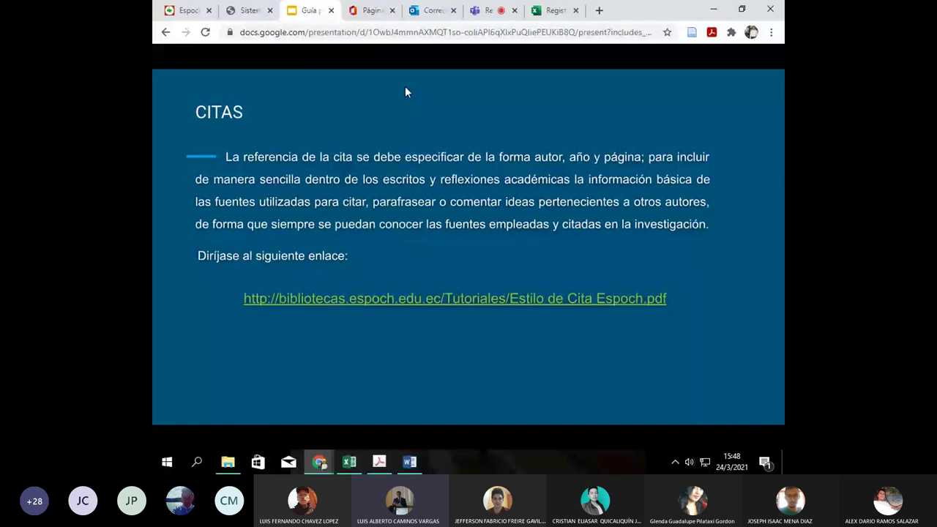
left_click(351, 297)
left_click(350, 311)
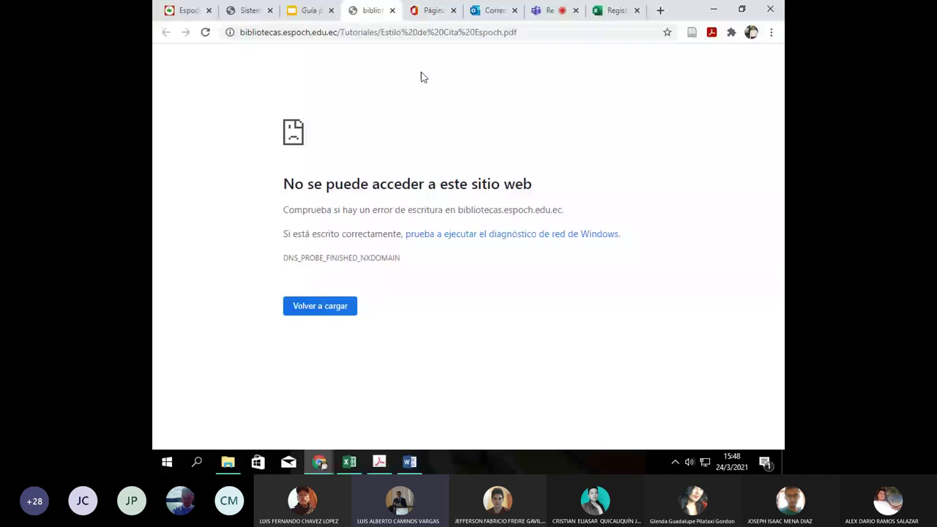
left_click(393, 11)
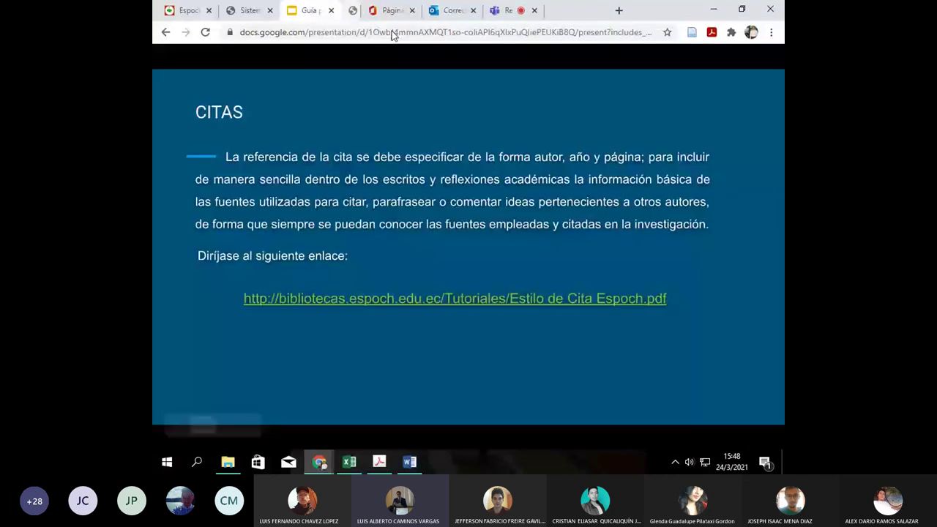
Reopen the link and correct 'bibliotecas' to 'biblioteca' in the address to load Estilo de Cita Espoch.pdf
left_click(454, 300)
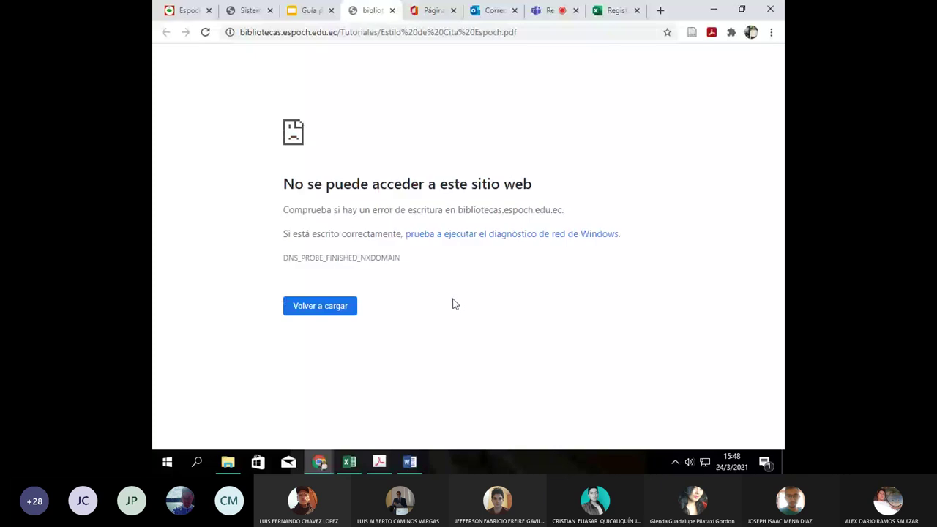
left_click(284, 32)
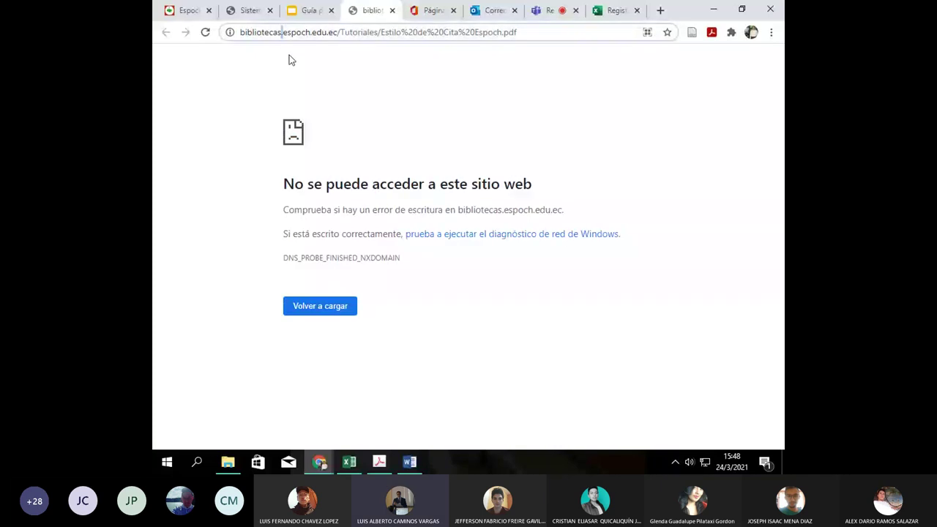
key("BackSpace")
key("Return")
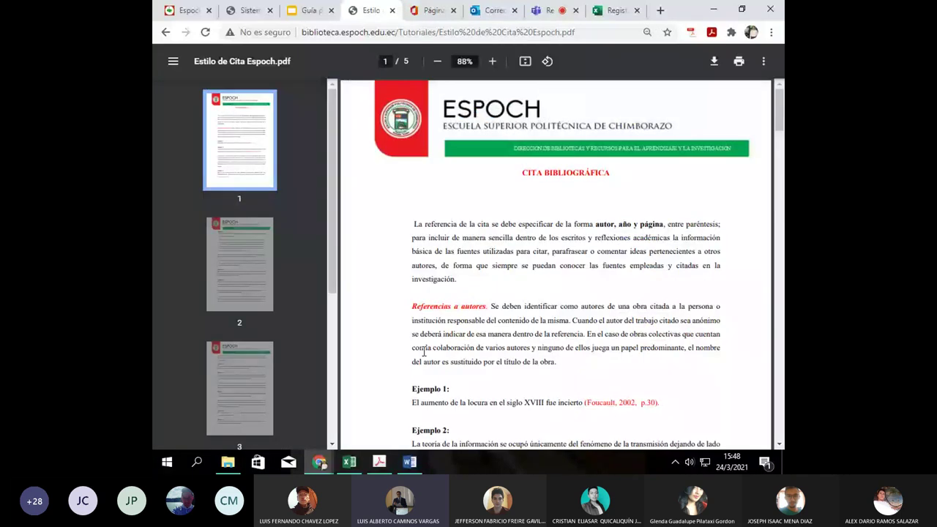
scroll(424, 352, "down", 1)
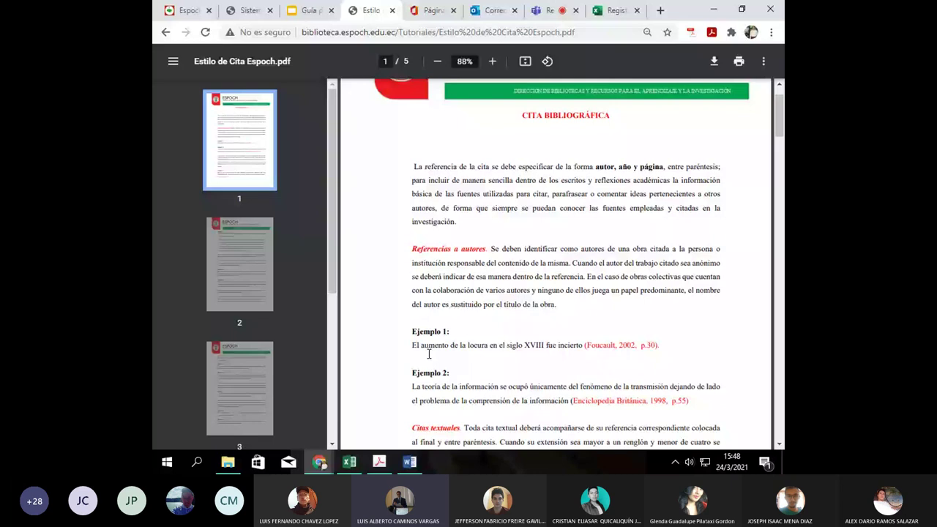
scroll(429, 354, "up", 1)
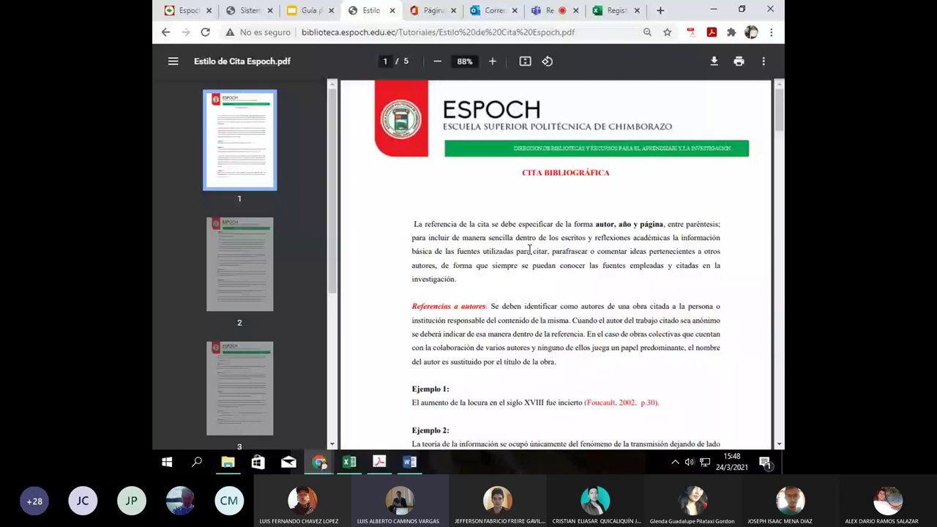
scroll(530, 250, "down", 3)
left_click_drag(488, 198, 522, 238)
scroll(542, 285, "up", 2)
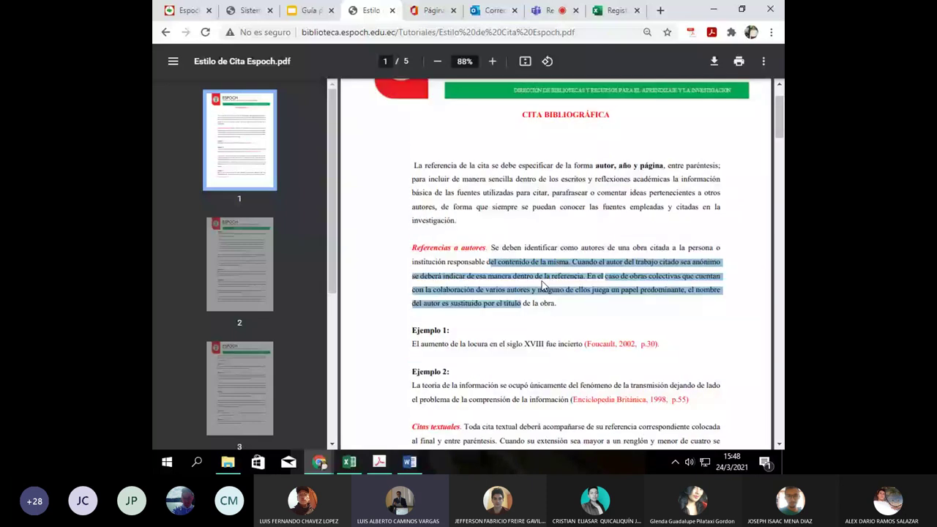
scroll(661, 342, "down", 1)
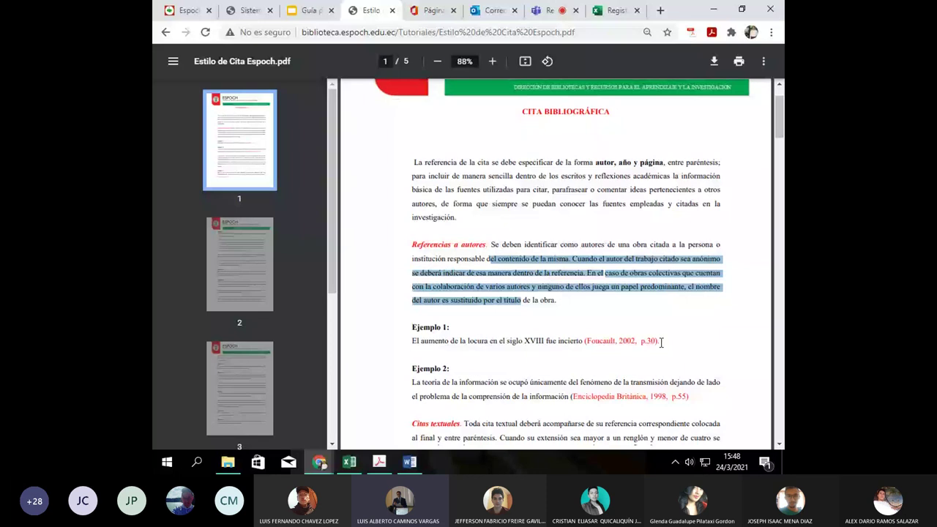
left_click_drag(660, 342, 596, 344)
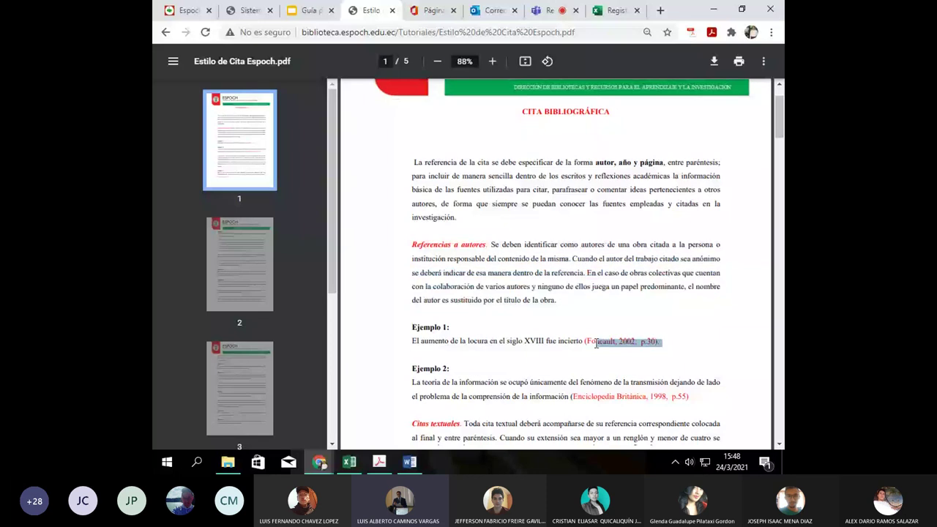
scroll(591, 370, "up", 5, "ctrl")
scroll(592, 369, "down", 2, "ctrl")
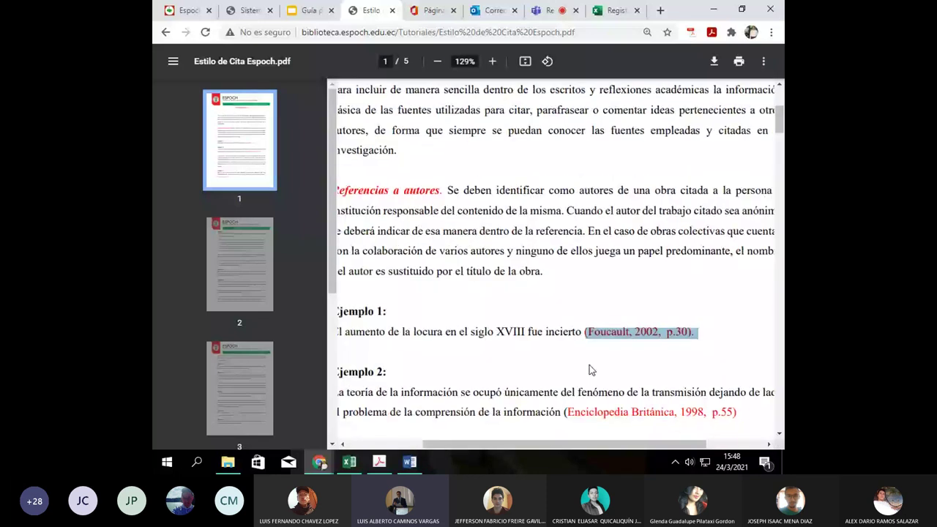
scroll(592, 369, "down", 2, "ctrl")
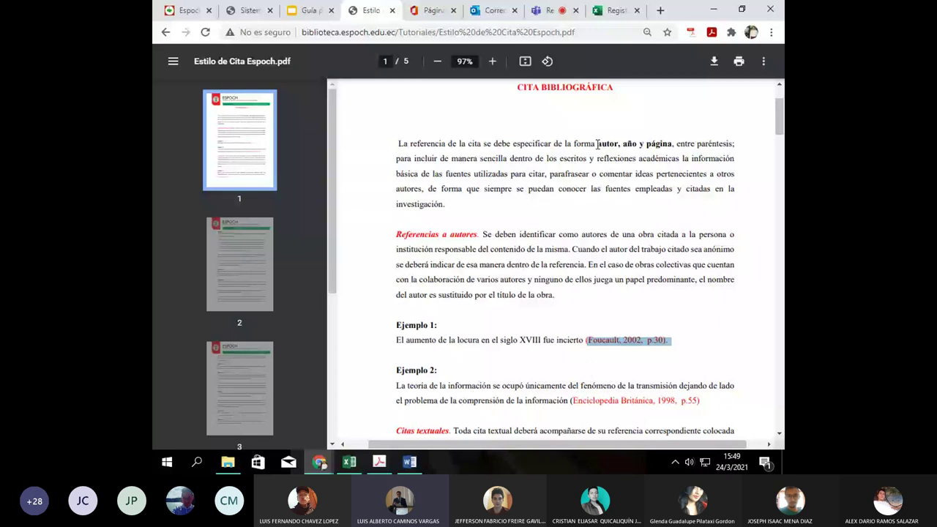
left_click_drag(597, 144, 673, 144)
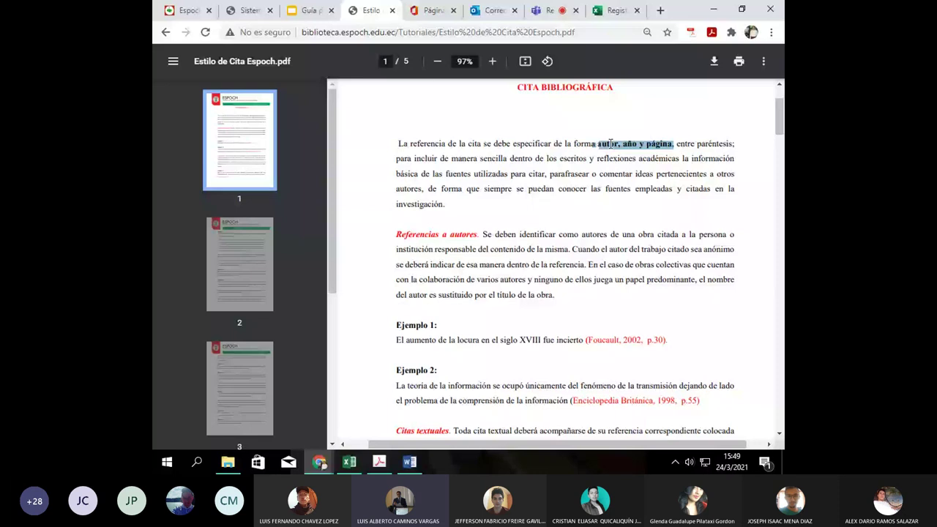
left_click(604, 340)
left_click_drag(586, 340, 672, 340)
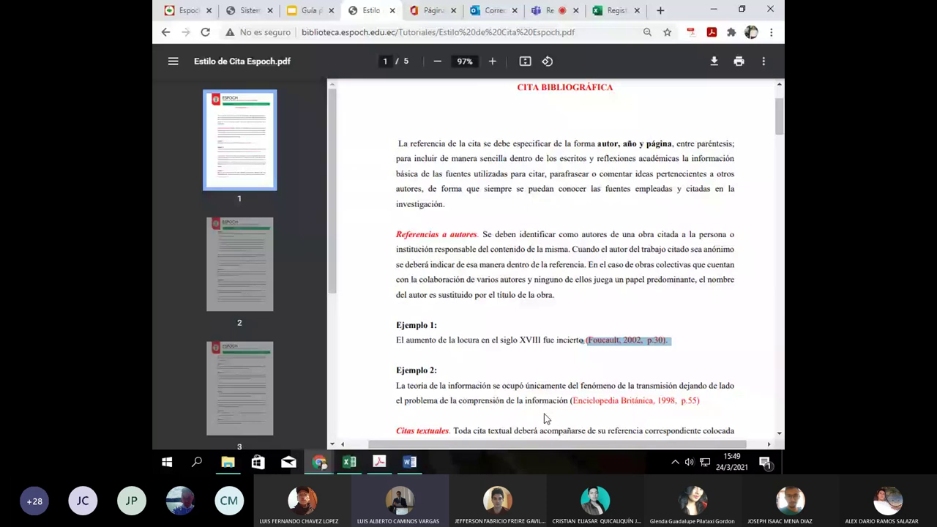
left_click(665, 333)
left_click_drag(665, 333, 587, 340)
left_click(601, 362)
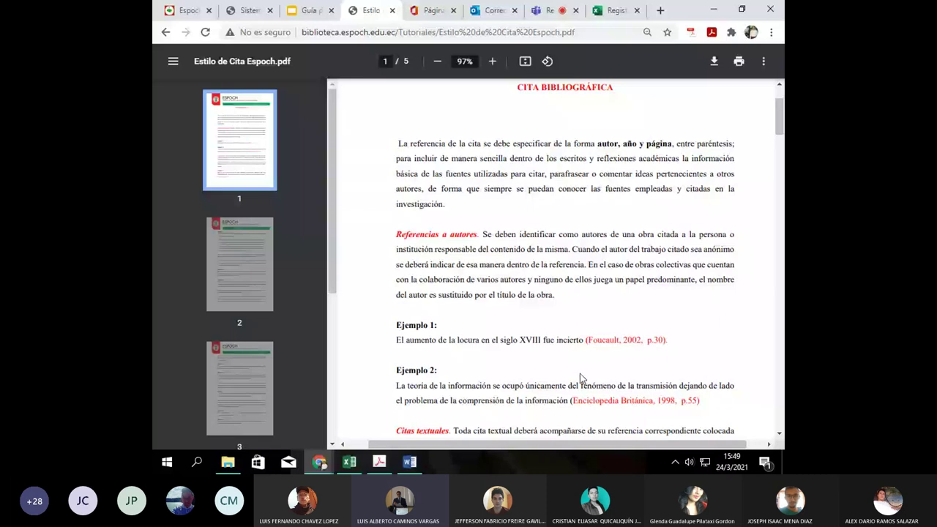
scroll(580, 374, "down", 1)
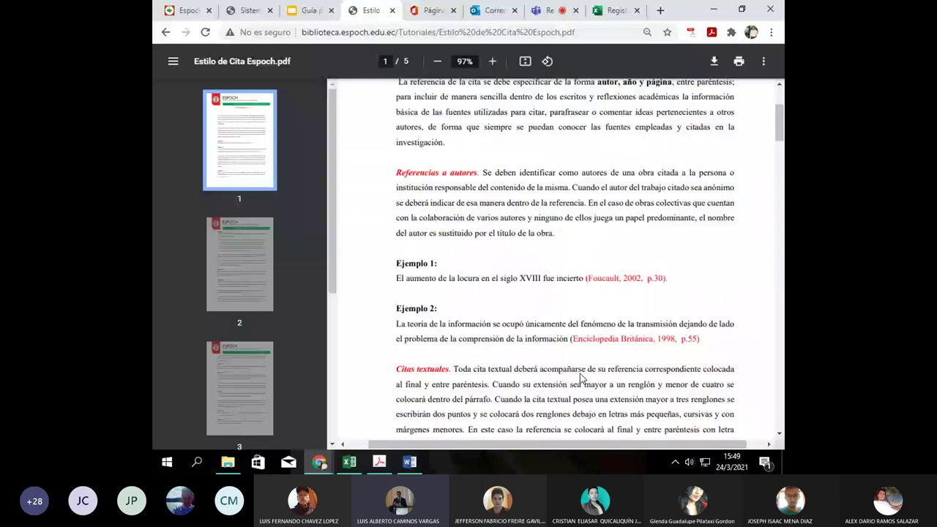
scroll(581, 377, "up", 1)
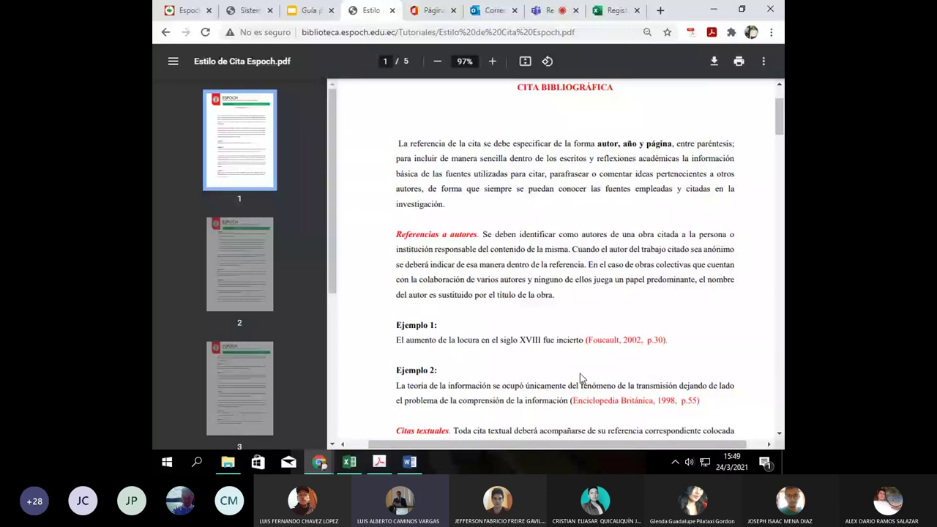
left_click_drag(620, 341, 587, 342)
left_click(593, 377)
left_click_drag(588, 340, 622, 339)
scroll(631, 377, "down", 2)
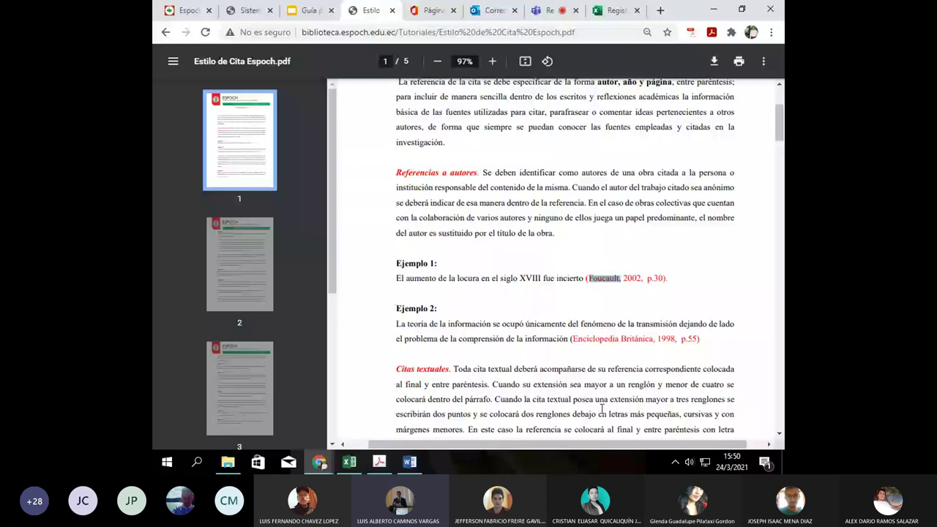
left_click_drag(657, 339, 568, 339)
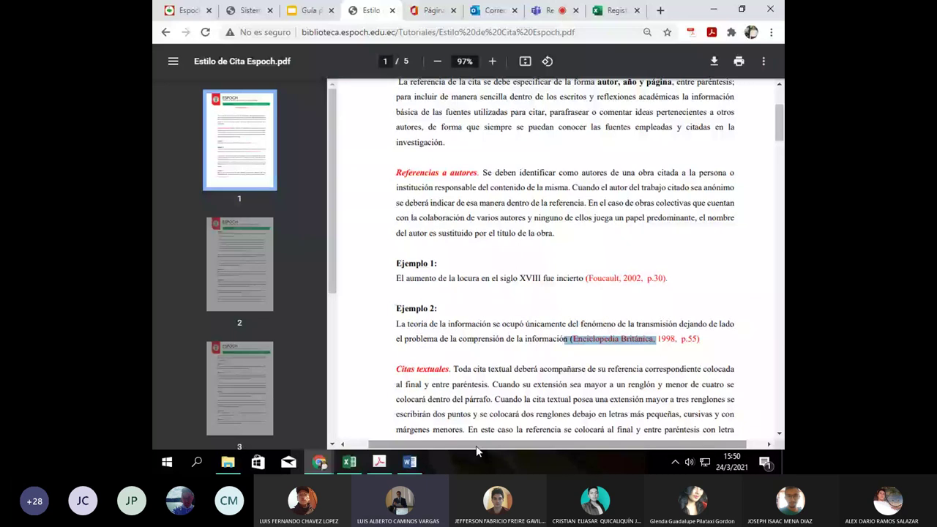
left_click(602, 384)
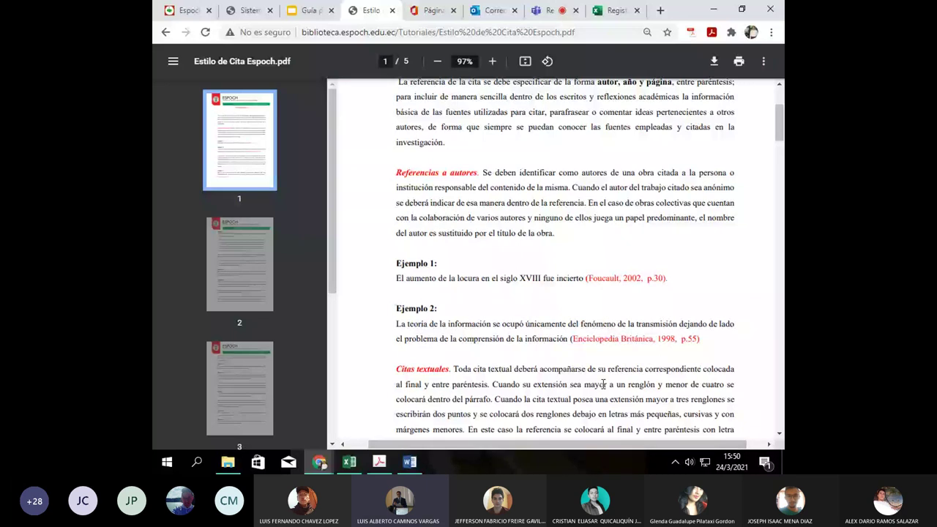
left_click_drag(575, 339, 653, 339)
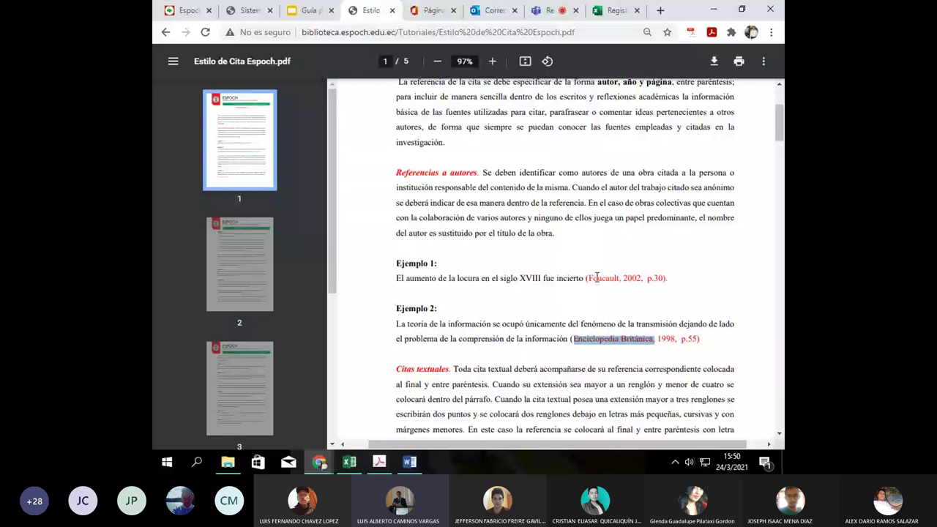
left_click_drag(588, 278, 666, 278)
scroll(662, 356, "down", 2)
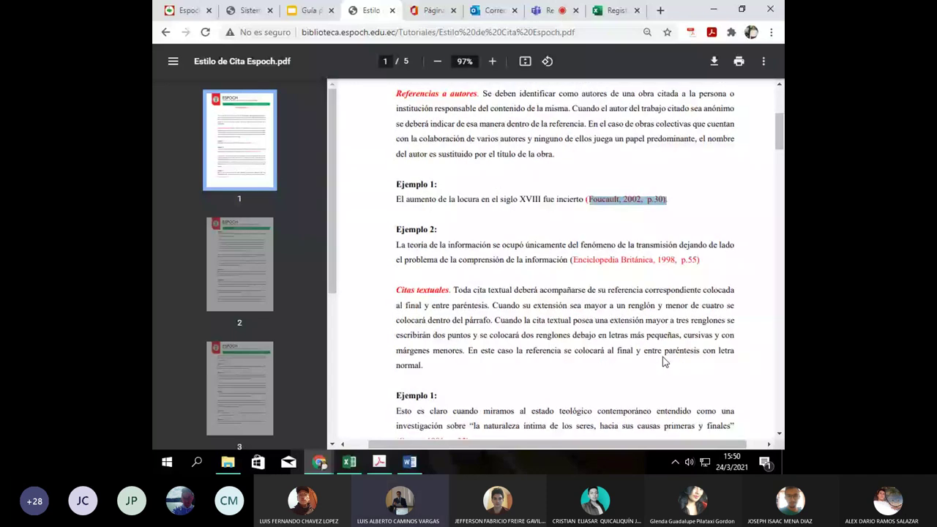
Point out the page number in the Enciclopedia Británica citation on page 1
scroll(662, 356, "down", 1)
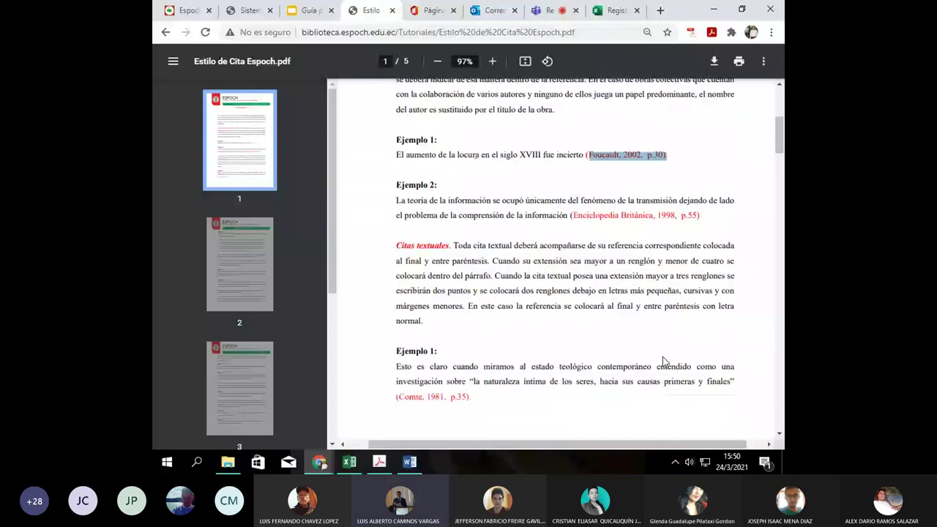
scroll(662, 361, "up", 3)
left_click(675, 339)
left_click_drag(701, 340, 693, 341)
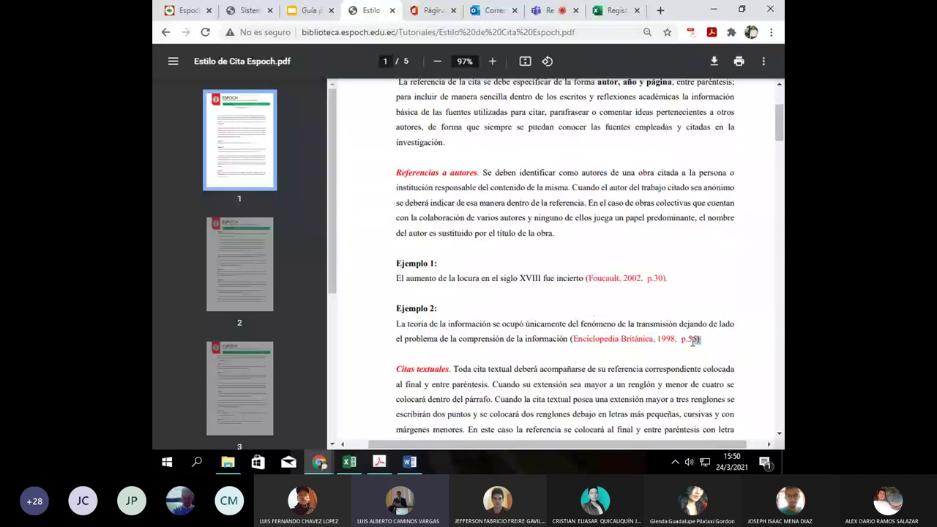
scroll(569, 371, "down", 6)
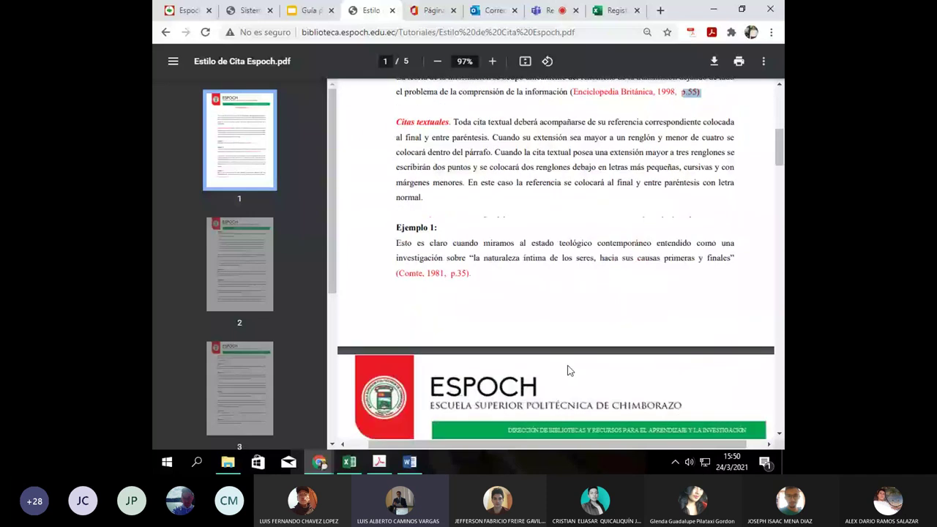
scroll(570, 371, "up", 3)
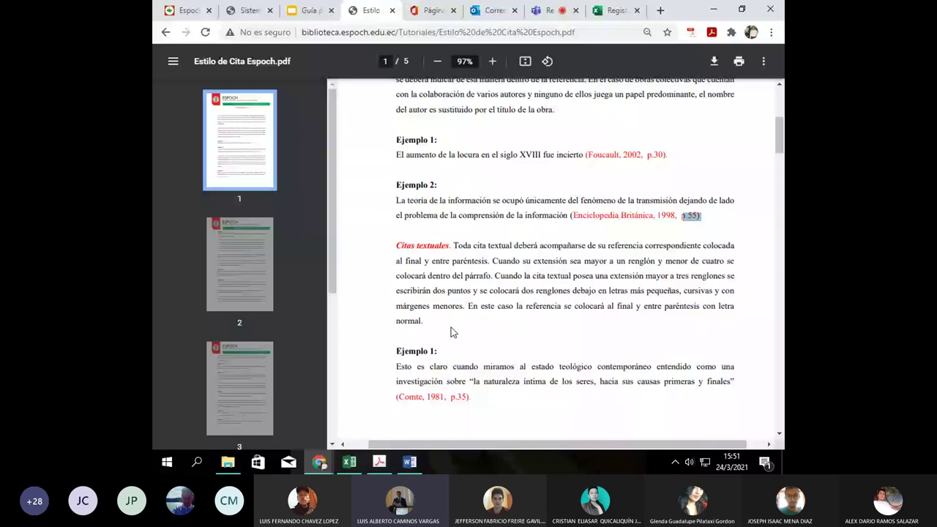
Highlight the Comte block quotation, the author name and the citation (Comte, 1988, p.35)
scroll(475, 351, "down", 1)
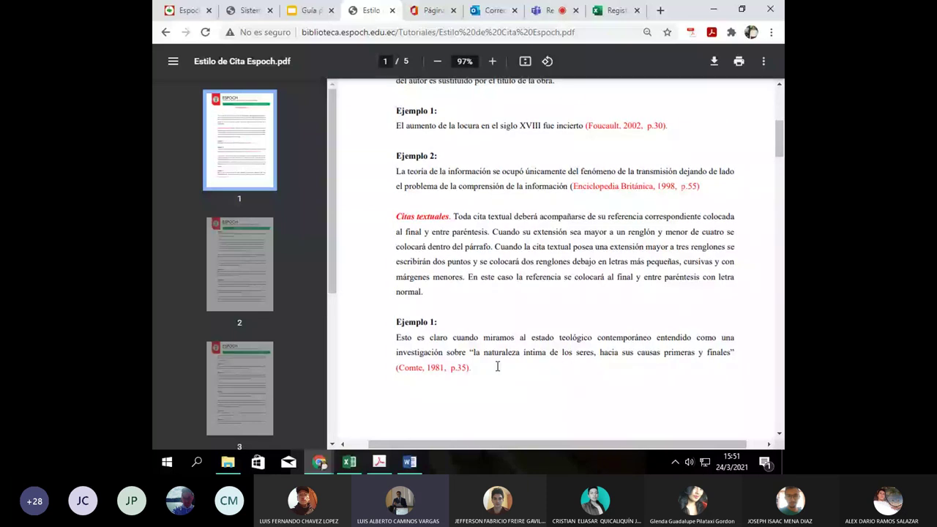
scroll(497, 366, "down", 1)
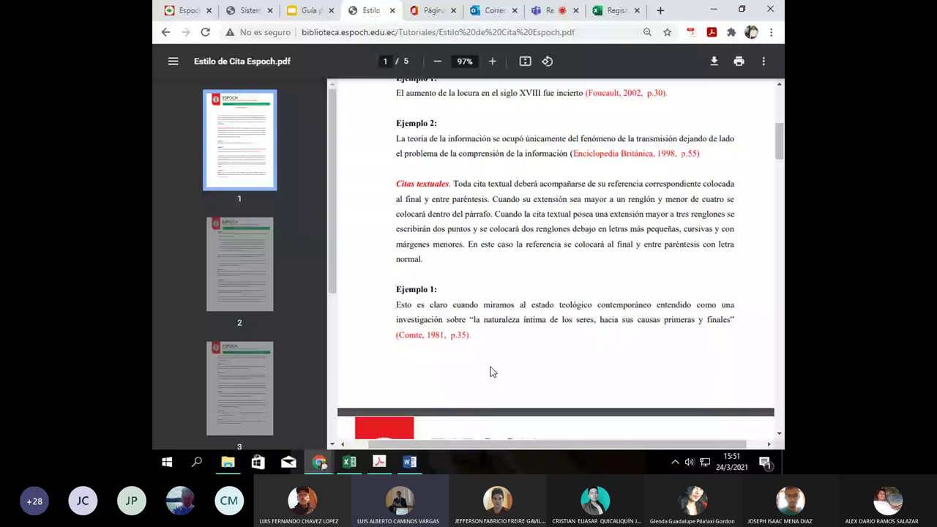
scroll(493, 372, "down", 5)
left_click_drag(407, 209, 528, 285)
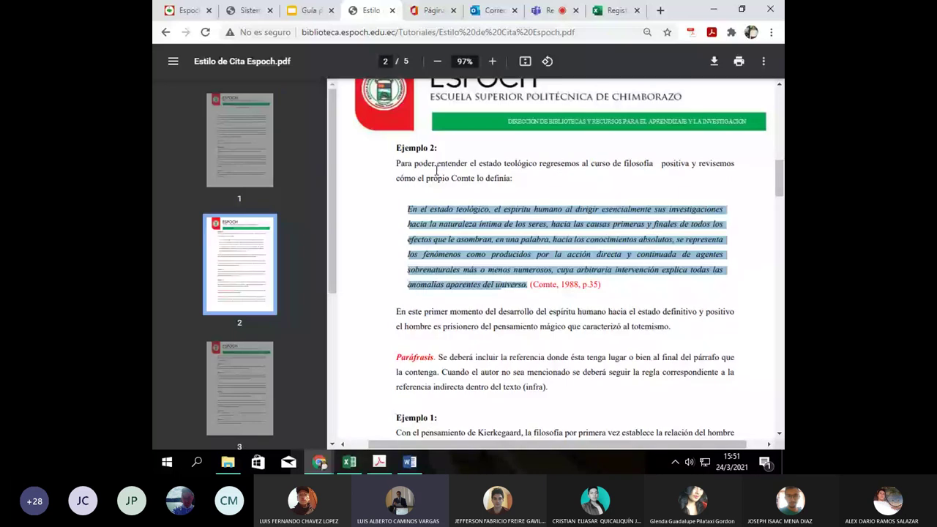
left_click(477, 179)
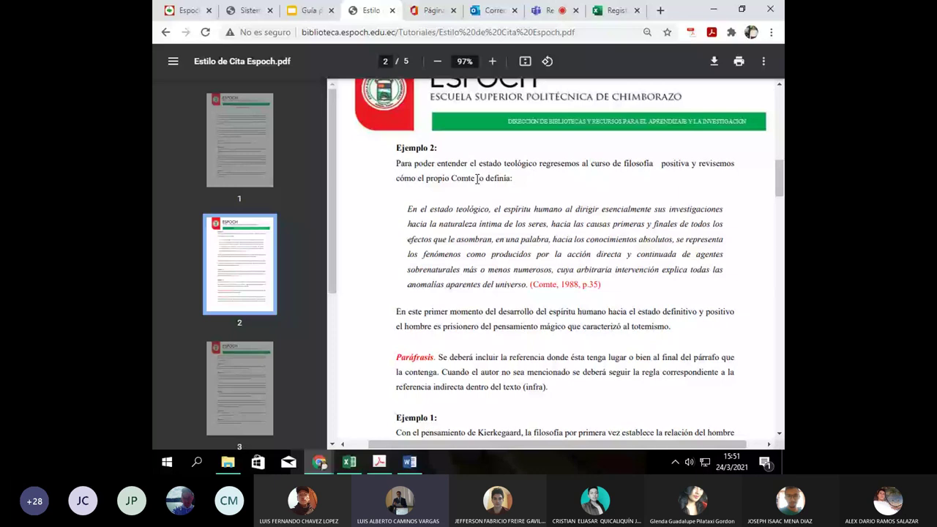
left_click_drag(477, 178, 454, 180)
left_click_drag(407, 210, 528, 286)
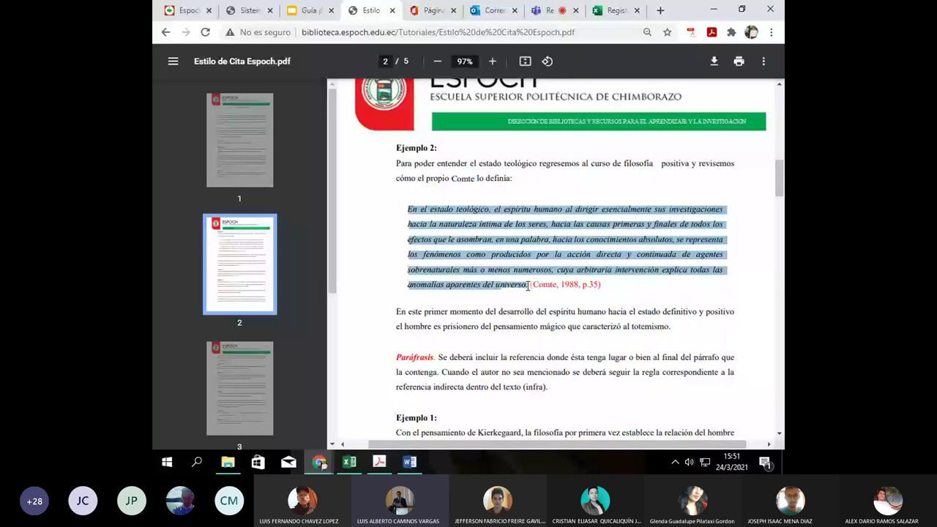
left_click_drag(601, 286, 530, 286)
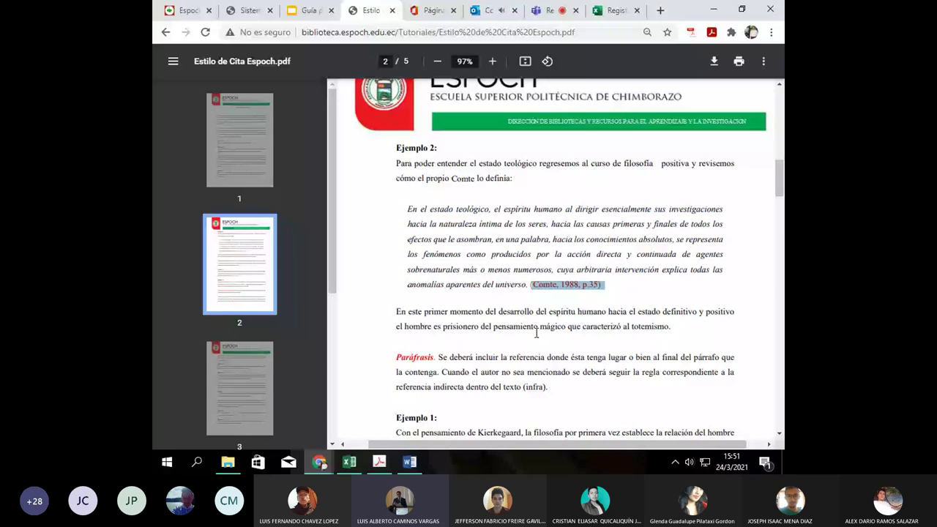
Highlight Buber and the (2000, p.79) citation in the page 2 paraphrase example
scroll(537, 333, "down", 3)
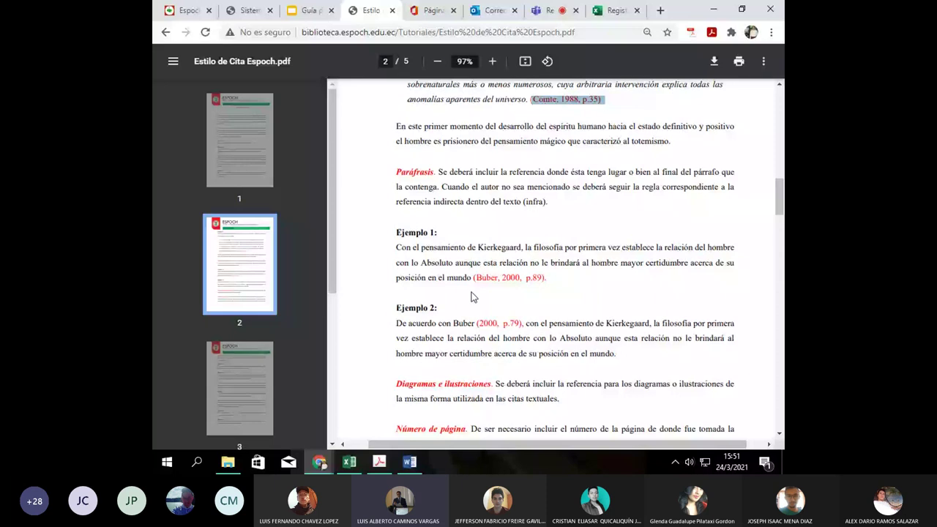
left_click_drag(510, 322, 472, 323)
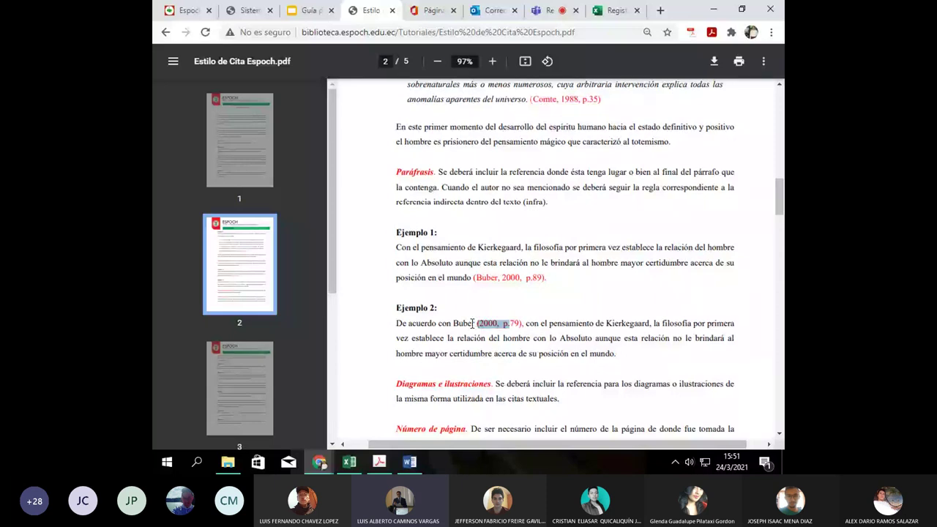
double_click(472, 323)
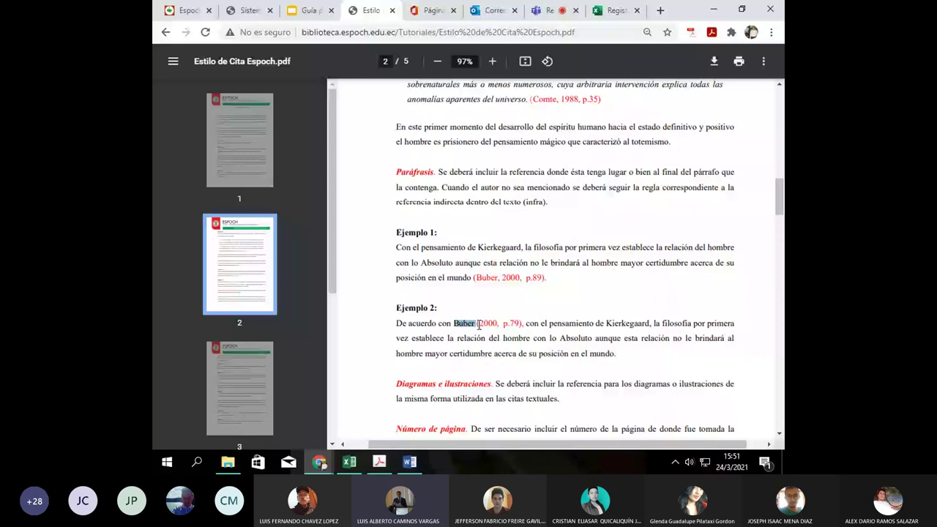
left_click_drag(477, 322, 523, 323)
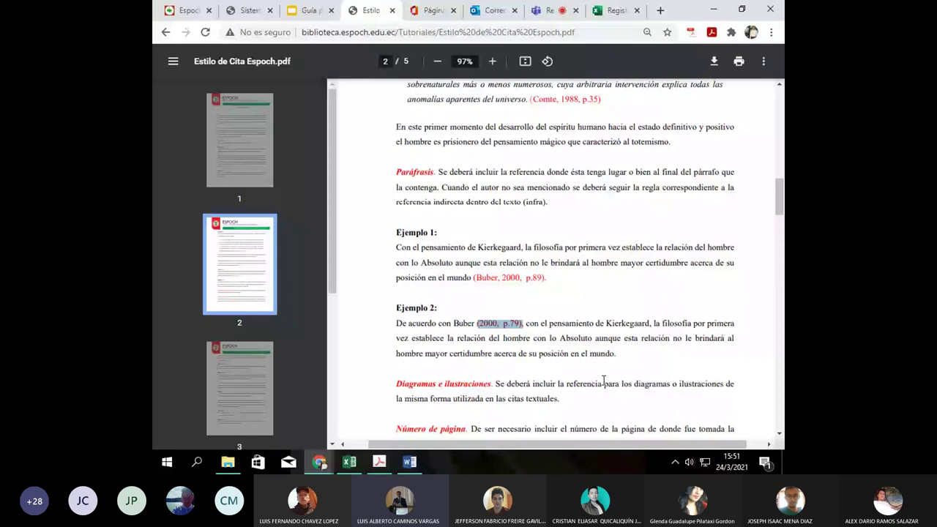
left_click_drag(523, 323, 476, 325)
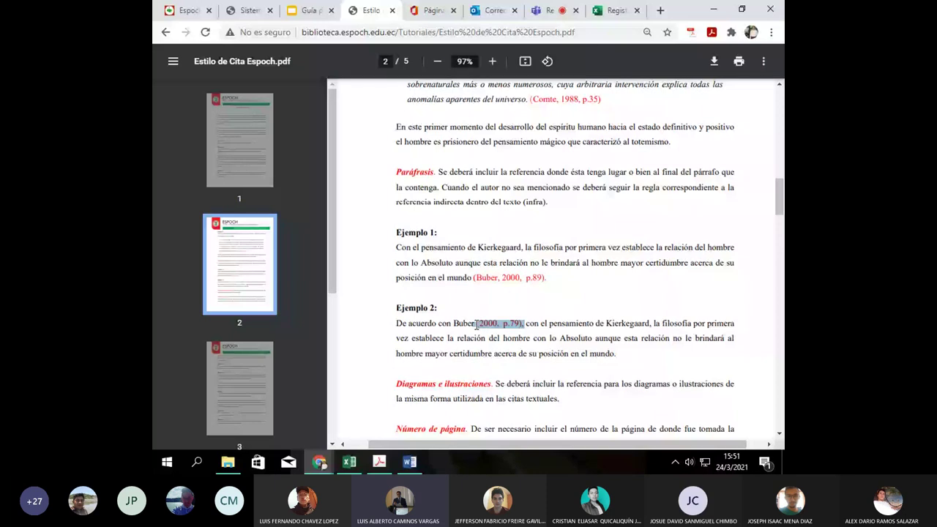
scroll(475, 325, "down", 3)
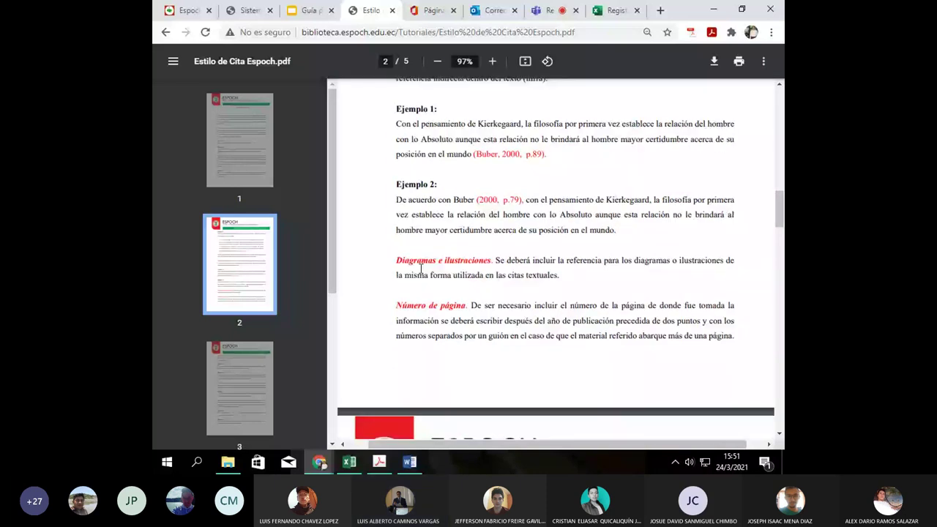
Highlight the Diagramas e ilustraciones heading and its rule sentence, moving on into page 3
left_click_drag(682, 260, 396, 261)
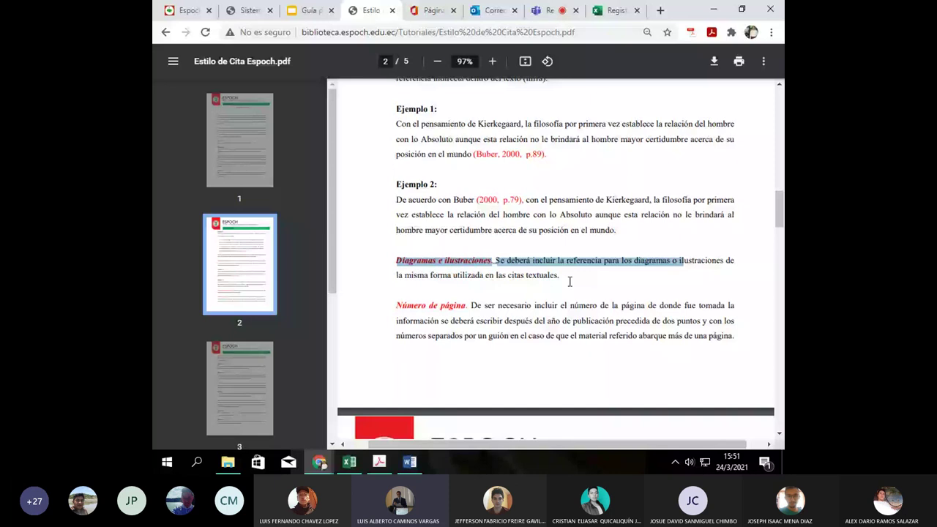
left_click_drag(569, 281, 570, 287)
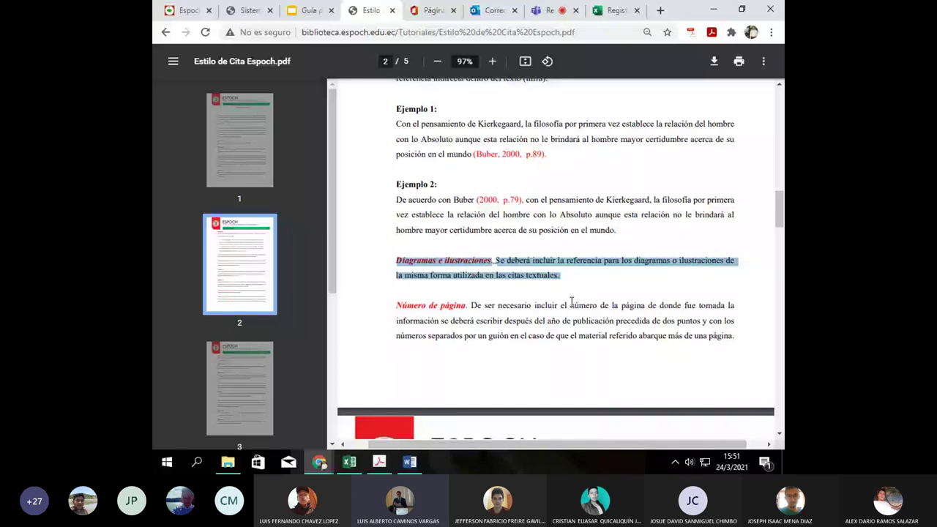
left_click(492, 249)
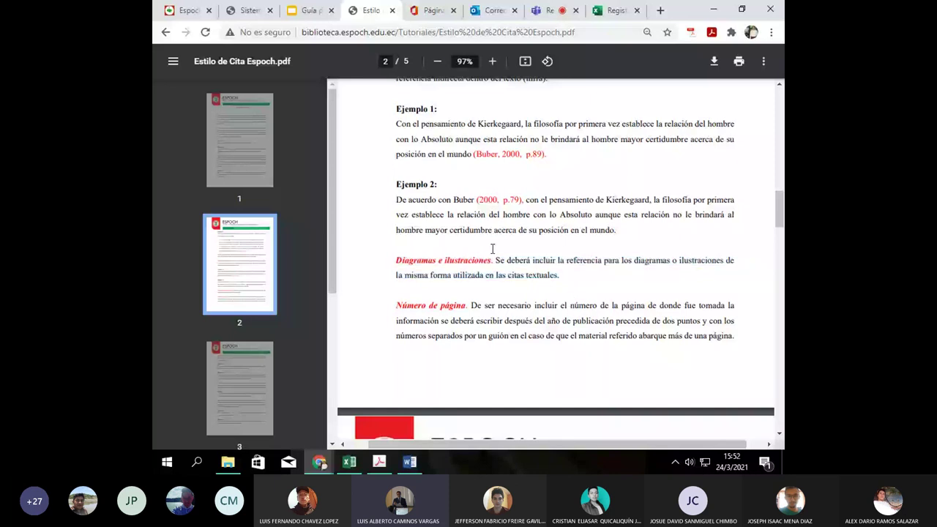
left_click_drag(396, 260, 494, 262)
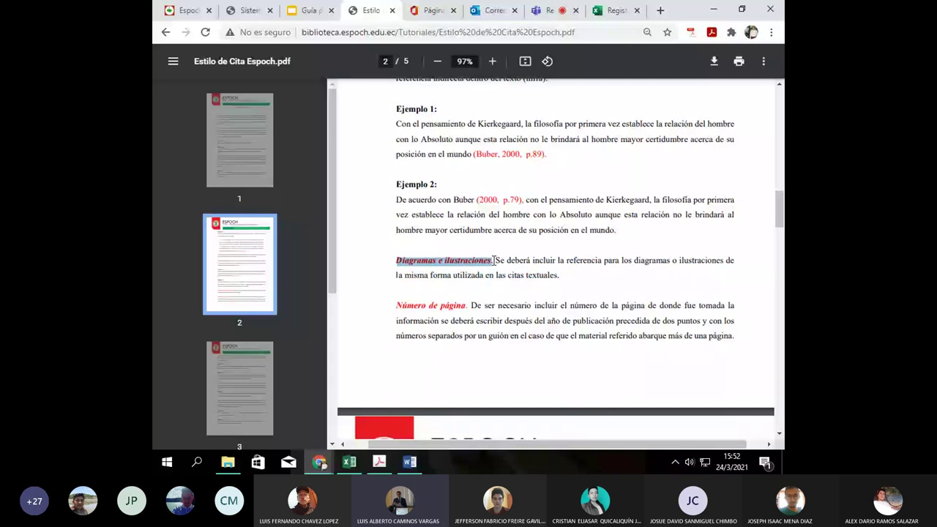
left_click(561, 276)
left_click_drag(561, 276, 495, 261)
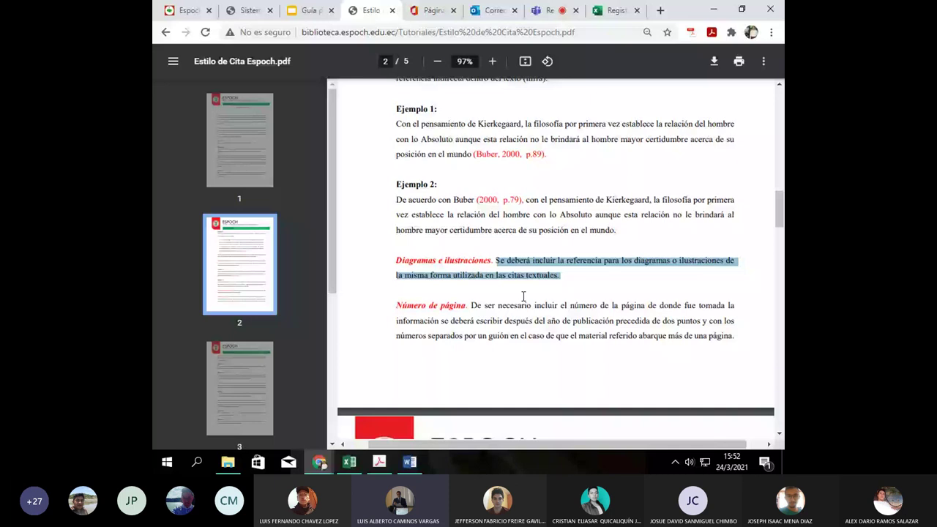
left_click_drag(523, 296, 502, 262)
scroll(515, 314, "down", 1)
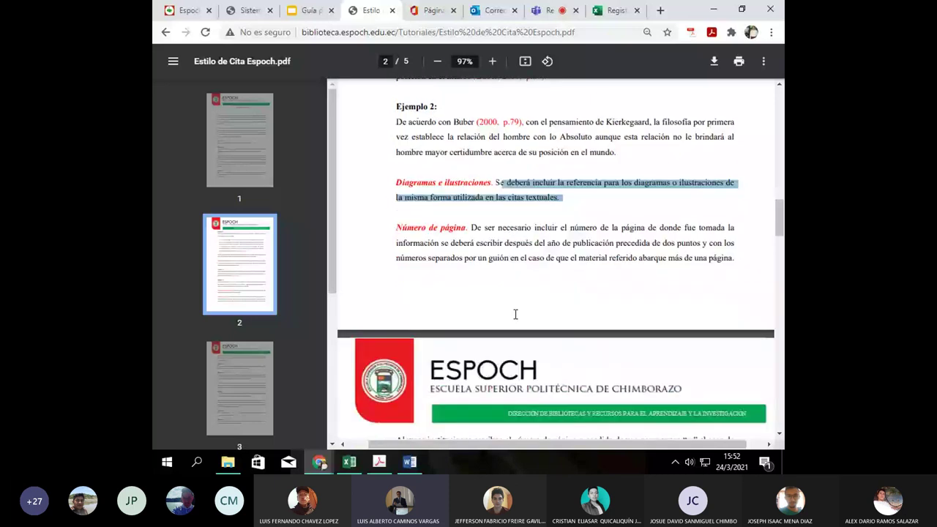
scroll(516, 314, "down", 1)
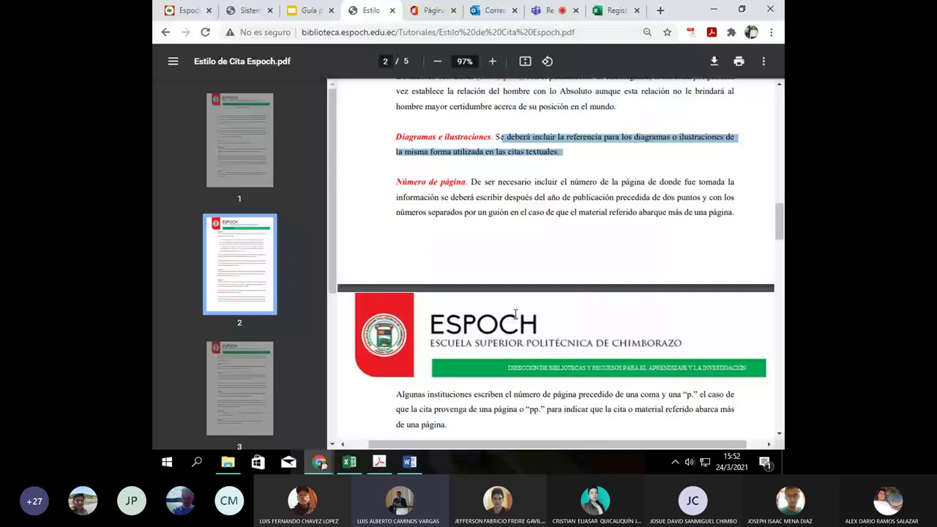
Highlight 'pp.' in the page-number rule and p.218 in the Foucault citation on page 3
scroll(512, 329, "down", 2)
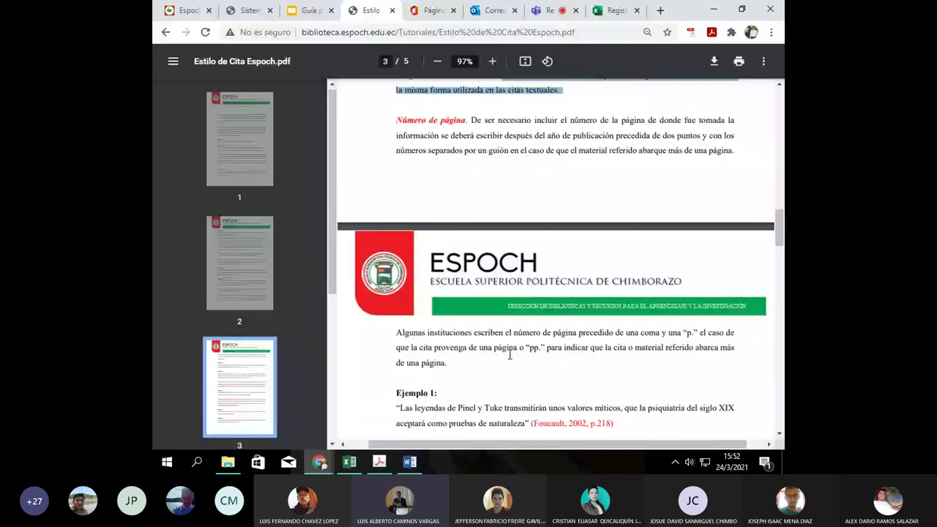
double_click(535, 347)
scroll(593, 388, "down", 4)
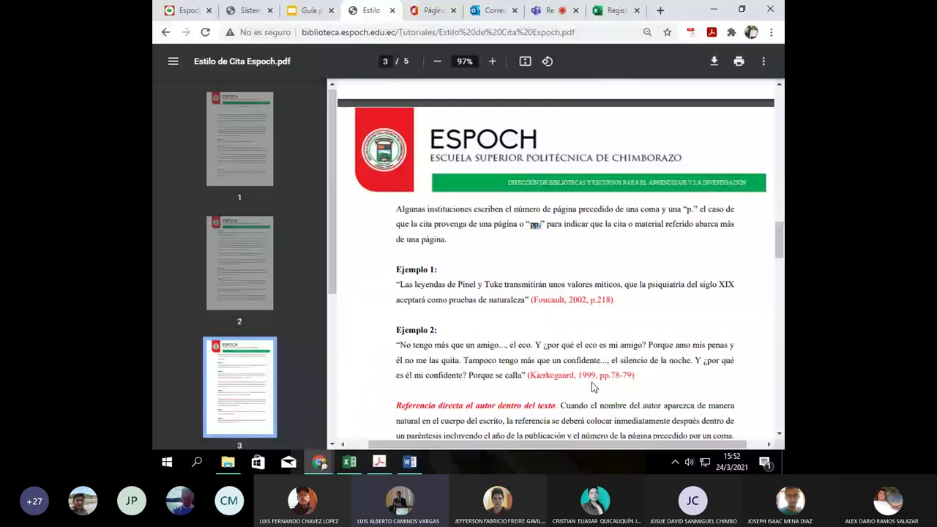
scroll(592, 329, "down", 2)
double_click(591, 240)
double_click(621, 313)
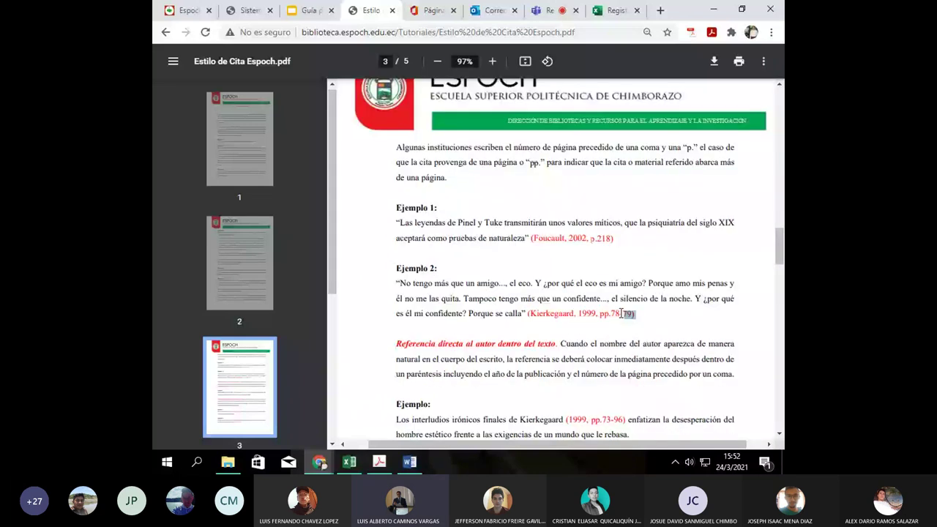
double_click(604, 314)
left_click(623, 317)
double_click(602, 247)
Highlight Kierkegaard and (1999, pp.73-96), continuing down to page 4
scroll(575, 319, "down", 2)
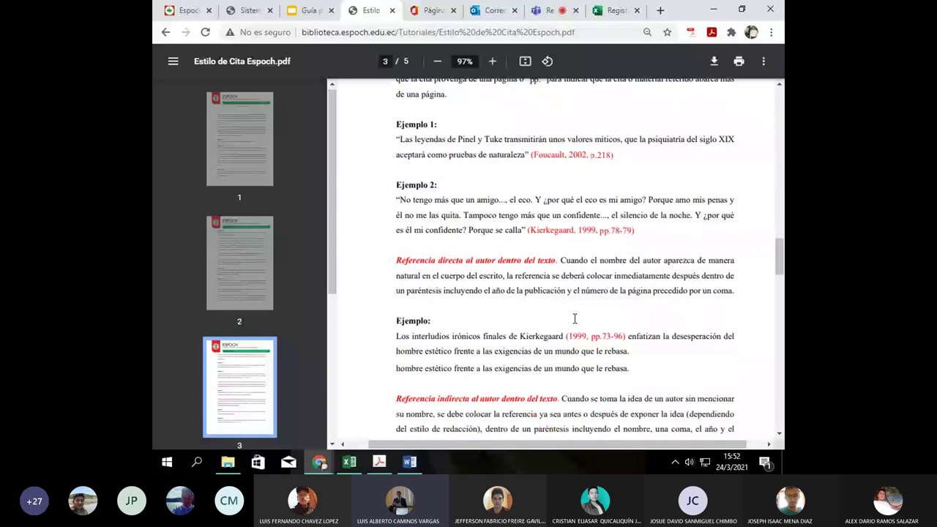
scroll(574, 319, "down", 2)
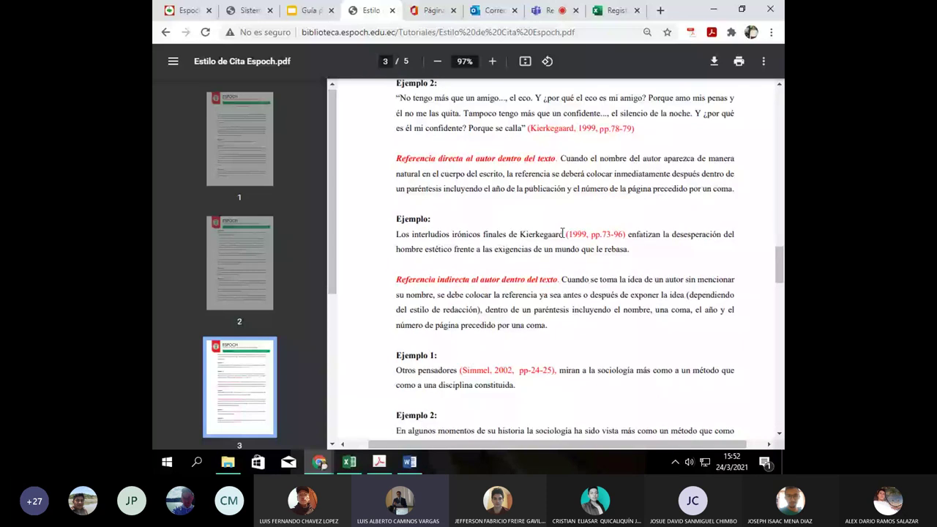
left_click_drag(563, 233, 521, 234)
left_click_drag(567, 234, 626, 234)
scroll(583, 334, "down", 3)
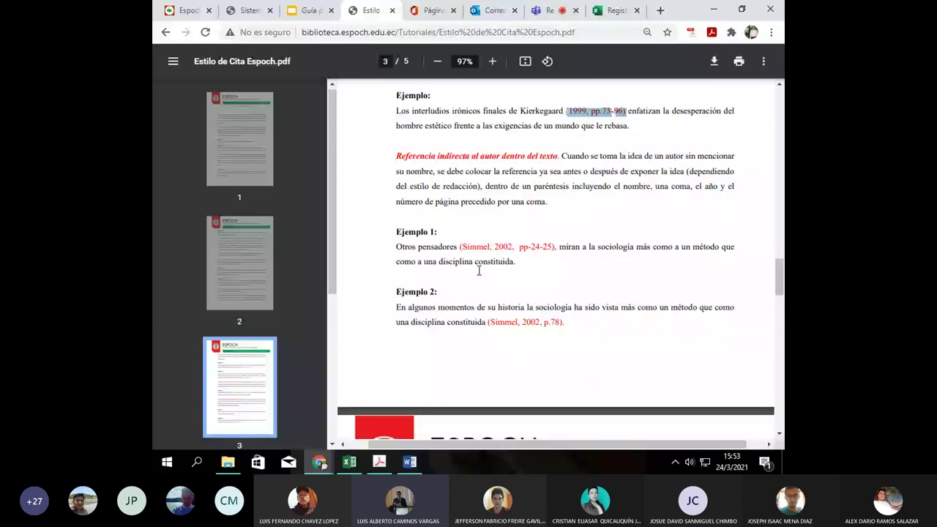
scroll(478, 271, "down", 4)
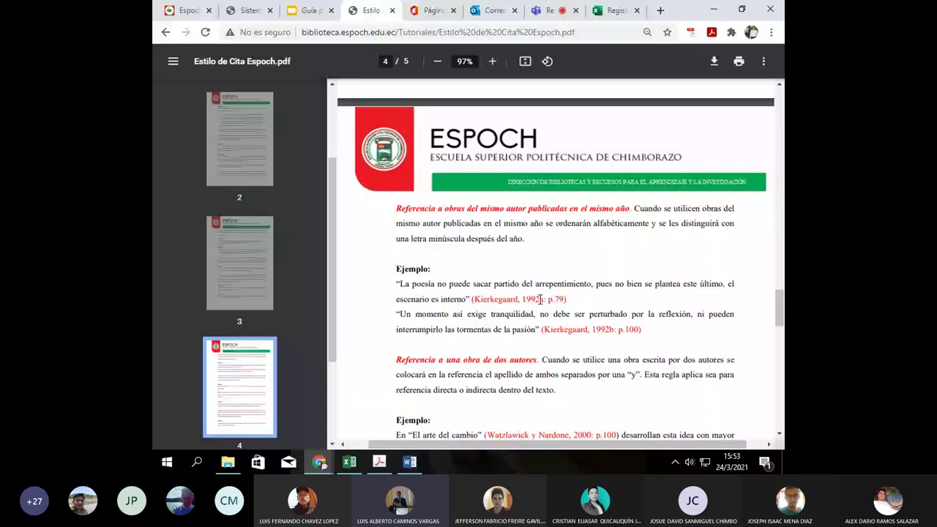
Leave the PDF for the Word draft and scroll to the (Panerati et al. 2019, p.7) citation on page 34
scroll(540, 299, "down", 1)
scroll(540, 277, "up", 2)
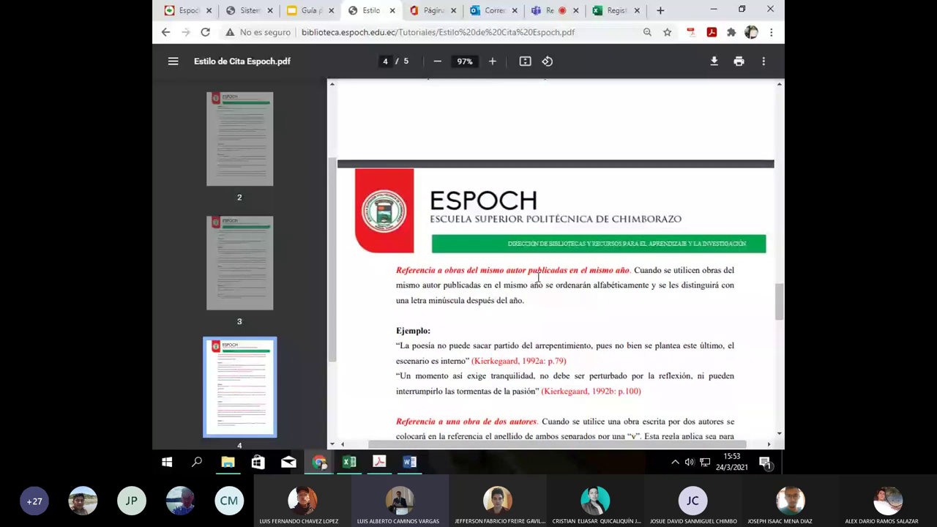
scroll(538, 277, "down", 1)
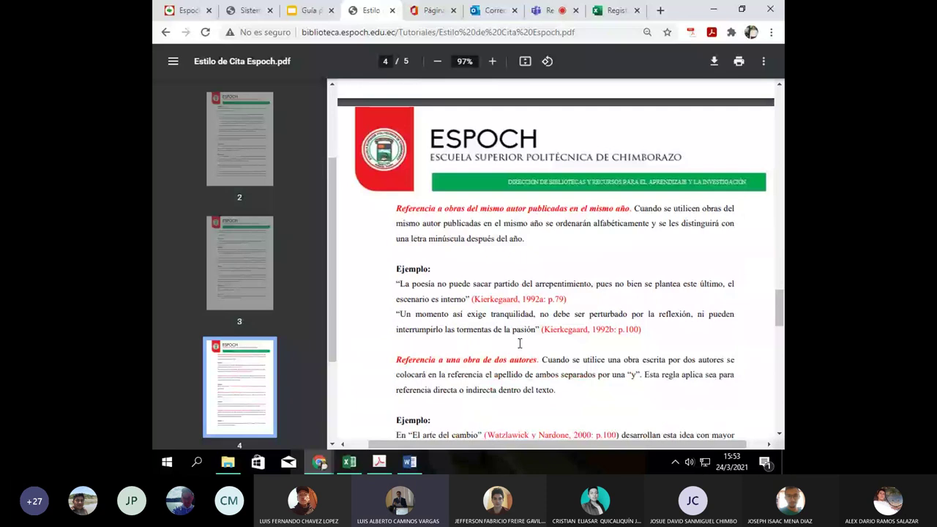
key("alt+Tab")
scroll(489, 400, "down", 8)
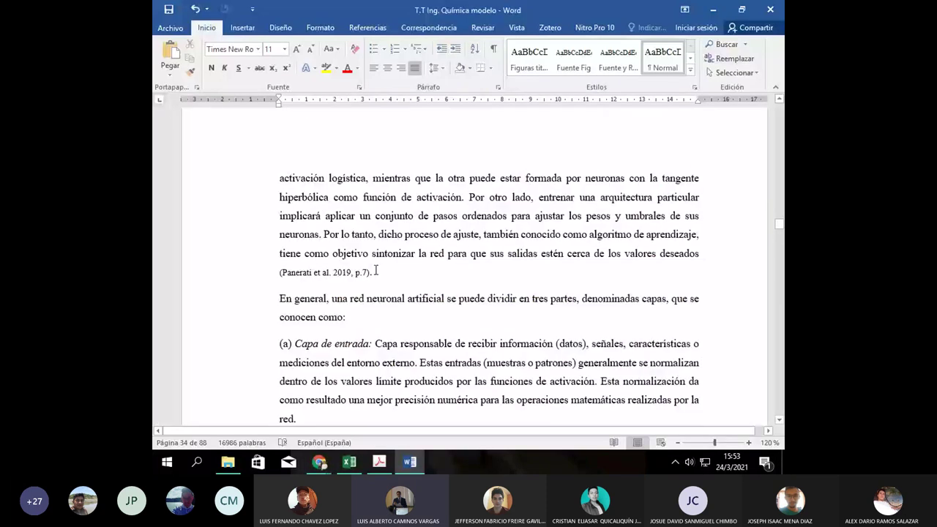
Paste a copy of the Panerati citation after 'red.' and highlight it yellow
left_click_drag(374, 273, 280, 273)
key("ctrl+c")
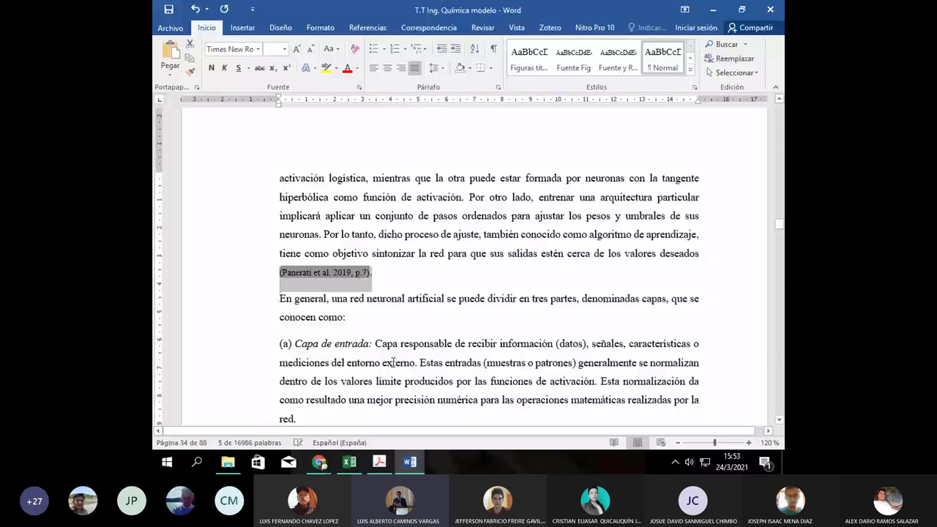
scroll(315, 349, "down", 1)
left_click(315, 348)
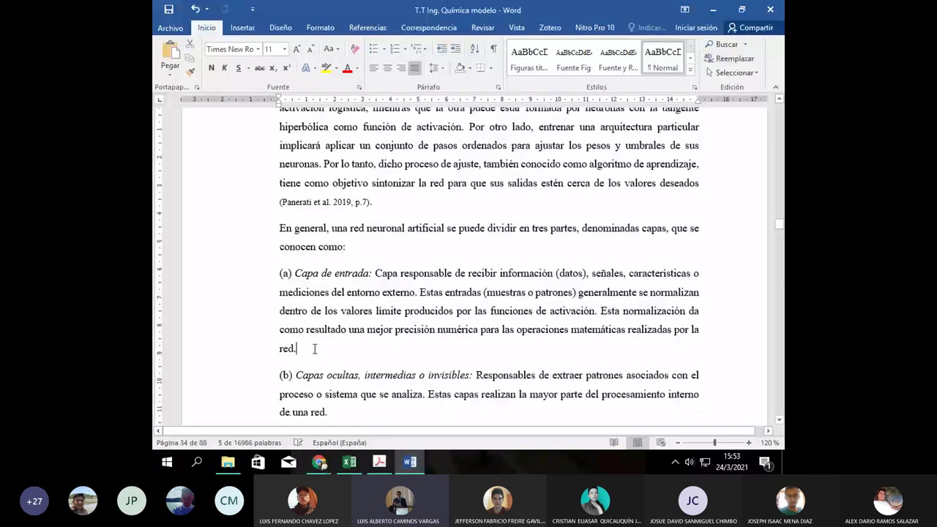
key("ctrl+v")
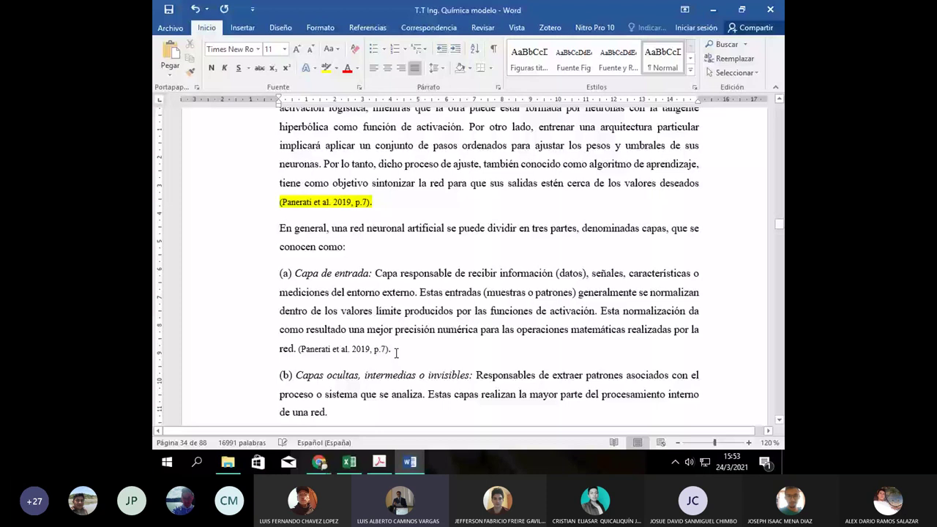
left_click_drag(396, 354, 299, 349)
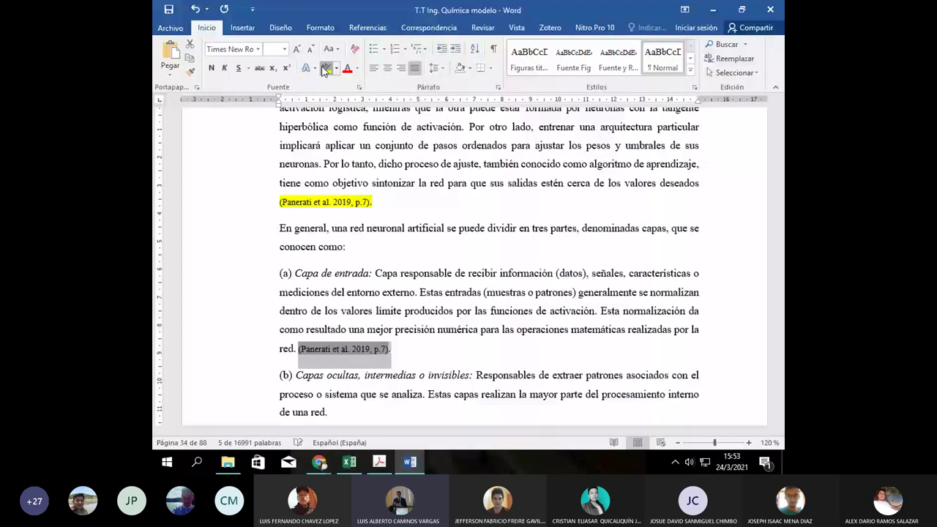
left_click(326, 68)
Change the two citation years to 2019a and 2019b to tell the same-year works apart
left_click(375, 212)
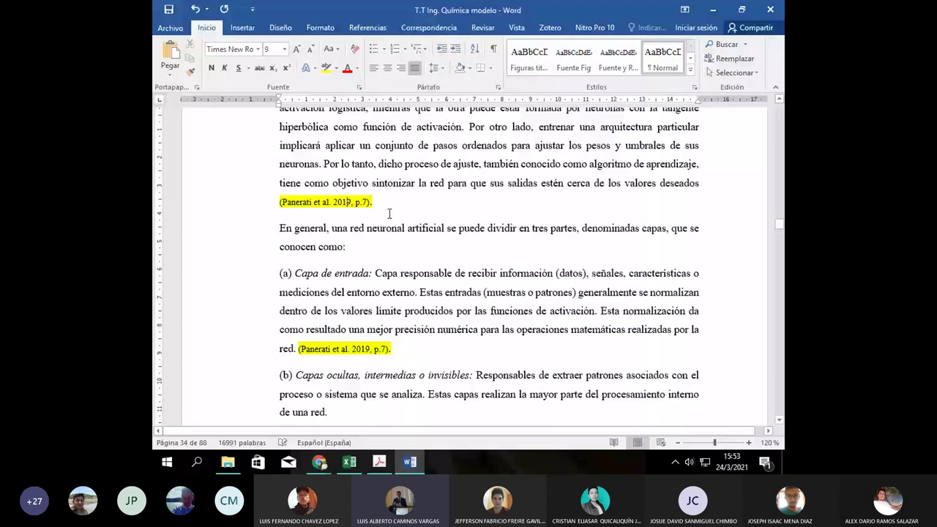
key("Right")
type("b")
key("BackSpace")
type("a")
left_click(370, 349)
type("b")
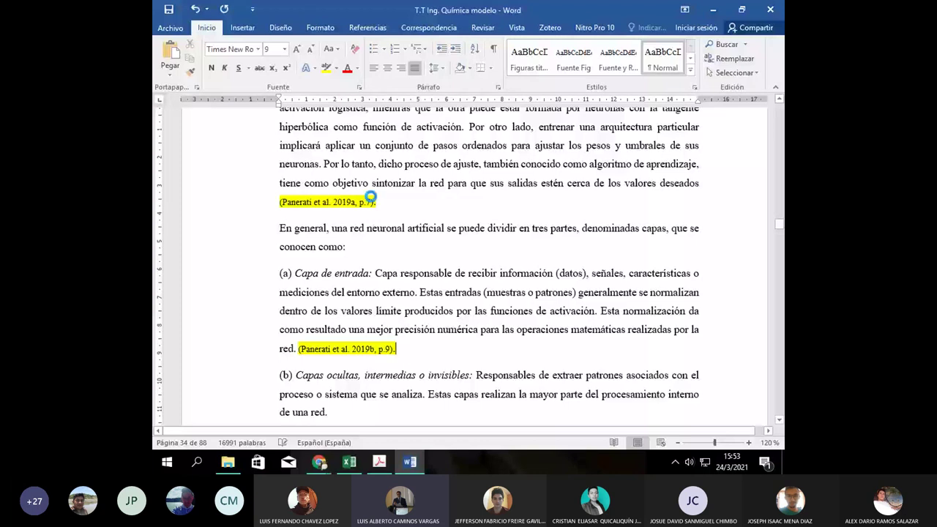
left_click(356, 374)
Highlight in green the a, the b and the page numbers 7 and 9 in both Panerati citations
left_click(353, 202)
left_click_drag(351, 202, 356, 202)
left_click(336, 67)
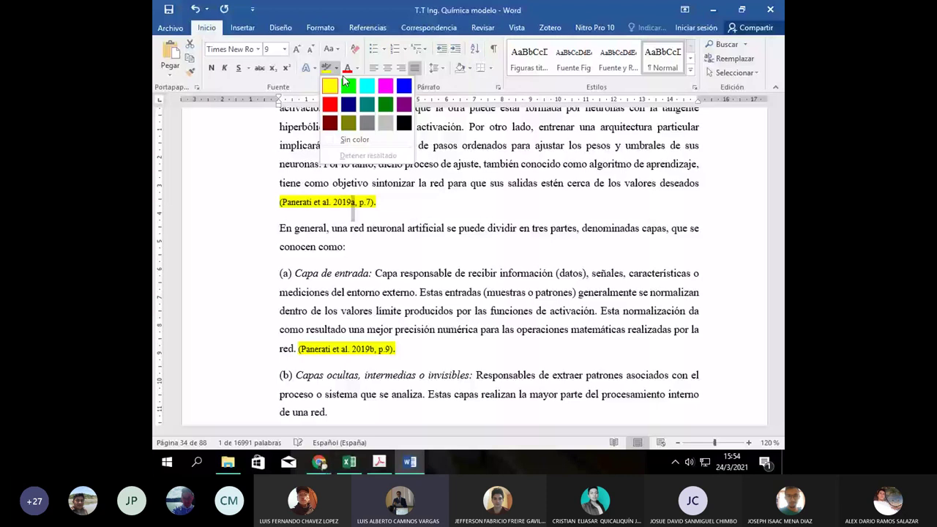
left_click(348, 87)
left_click_drag(370, 348, 375, 348)
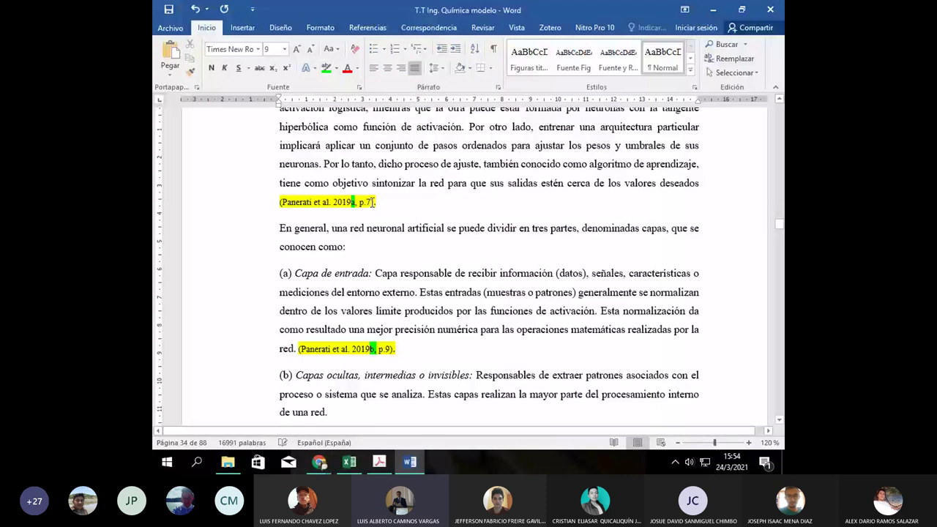
left_click(324, 70)
double_click(387, 349)
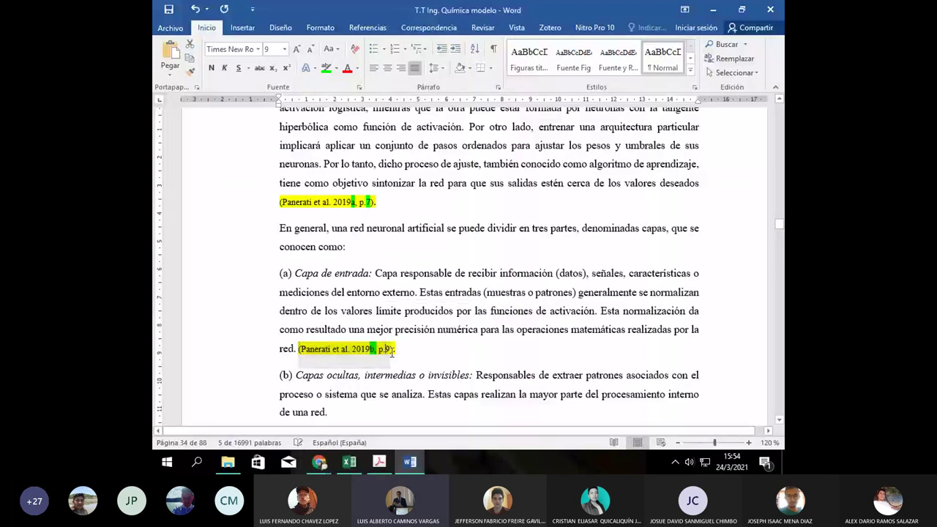
left_click(389, 350)
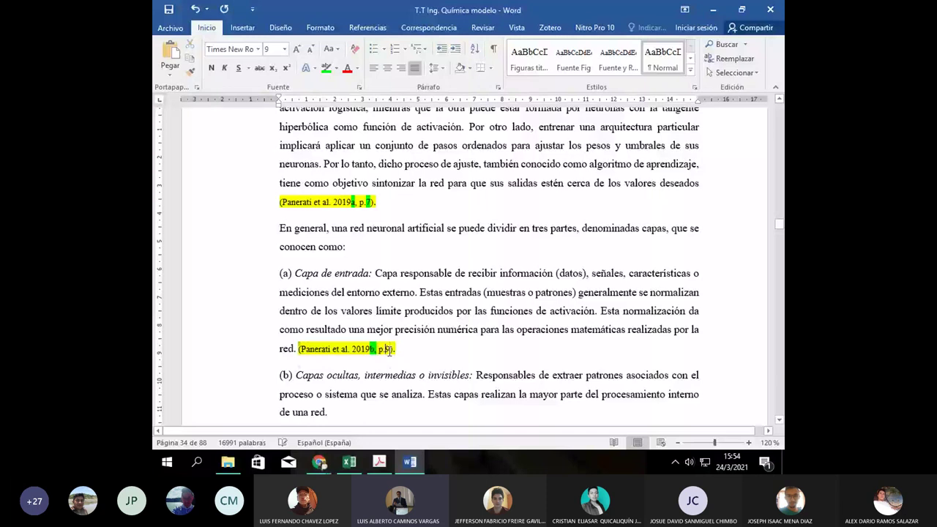
double_click(389, 350)
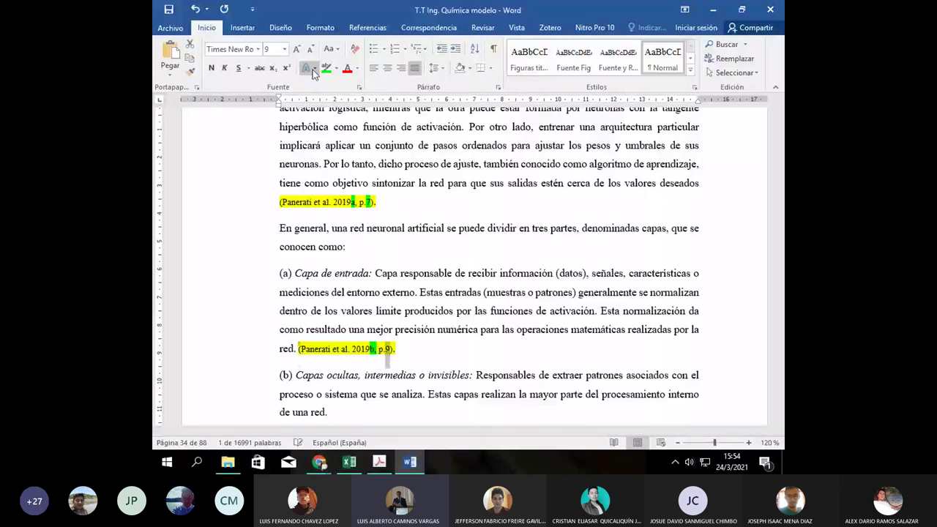
left_click(313, 70)
Review the guide's 'más de dos autores' et al. rule in the PDF, then return to Word
left_click(319, 462)
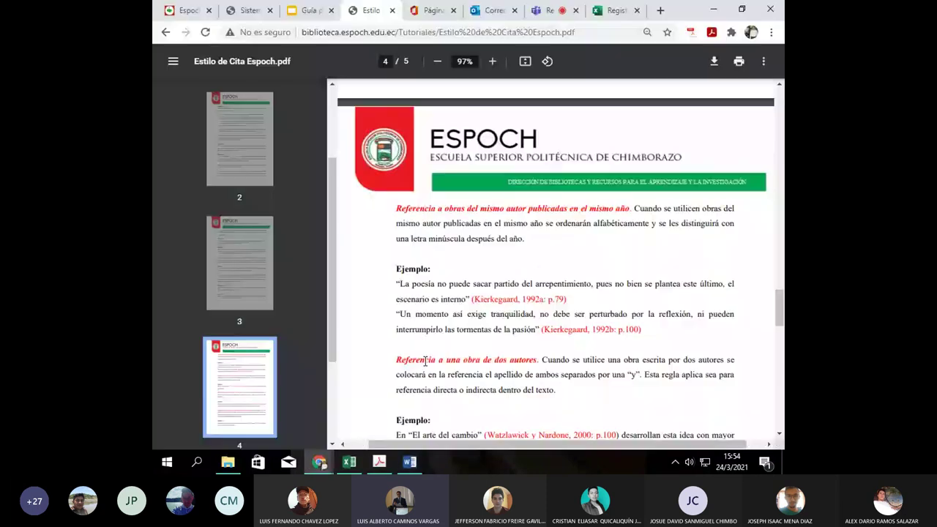
scroll(424, 360, "down", 3)
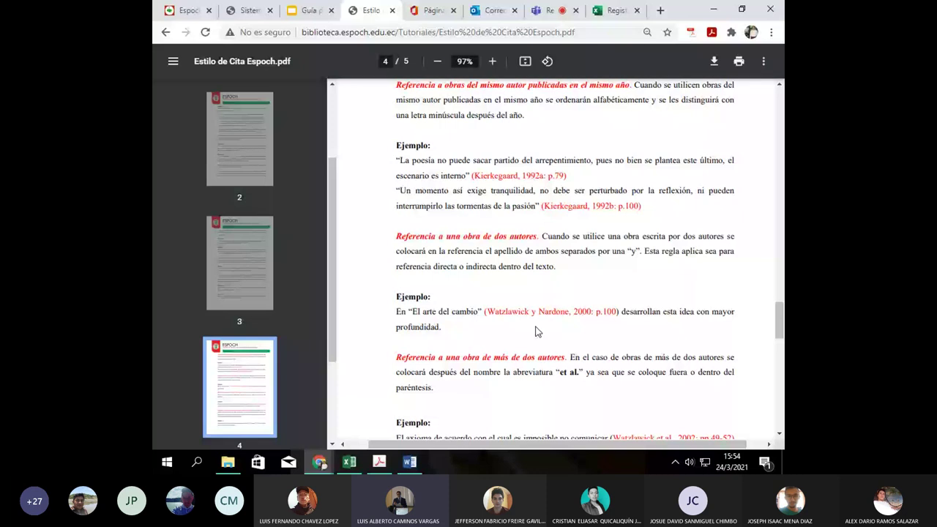
scroll(535, 331, "down", 3)
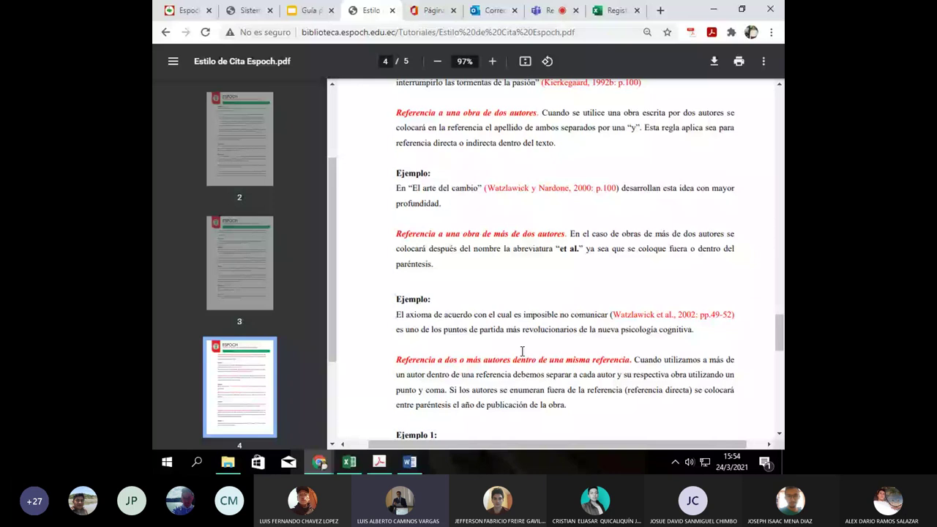
left_click(408, 464)
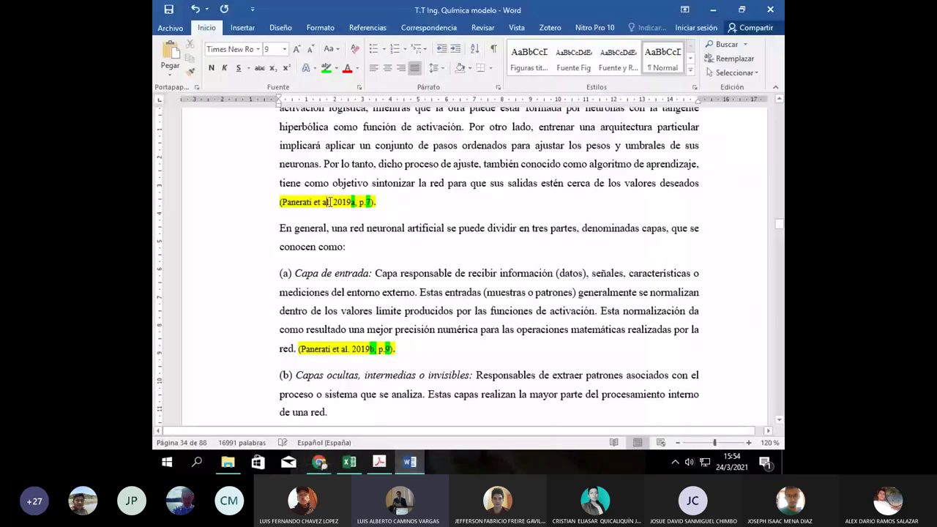
Highlight 'et al.' in the first Panerati citation in turquoise
left_click_drag(330, 202, 280, 202)
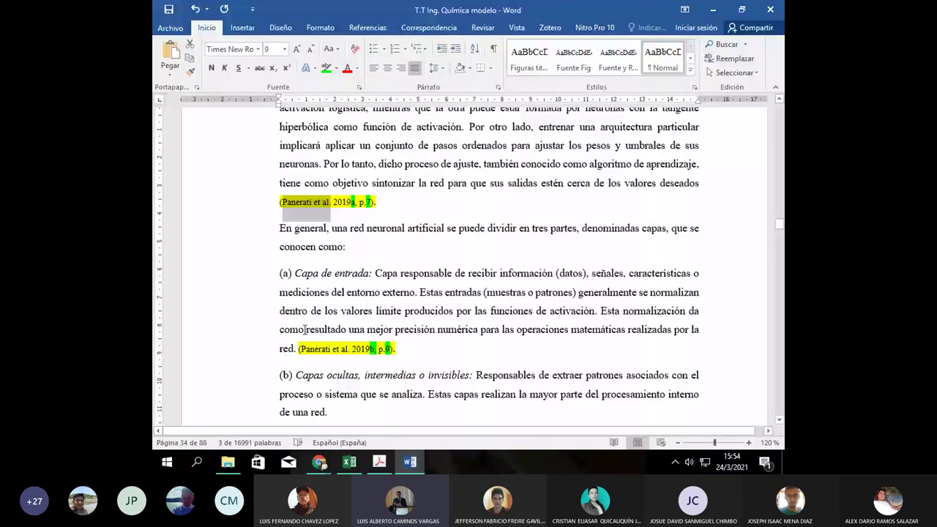
left_click(317, 202)
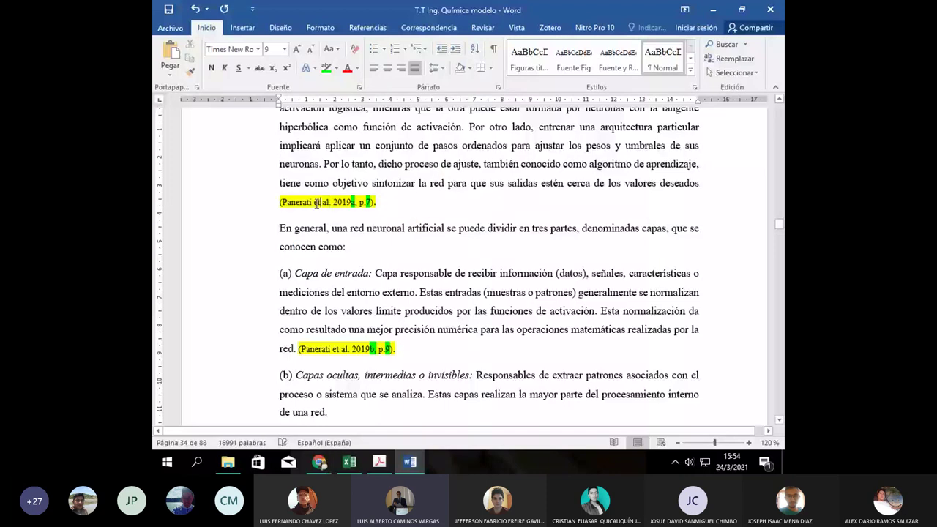
left_click_drag(316, 202, 283, 203)
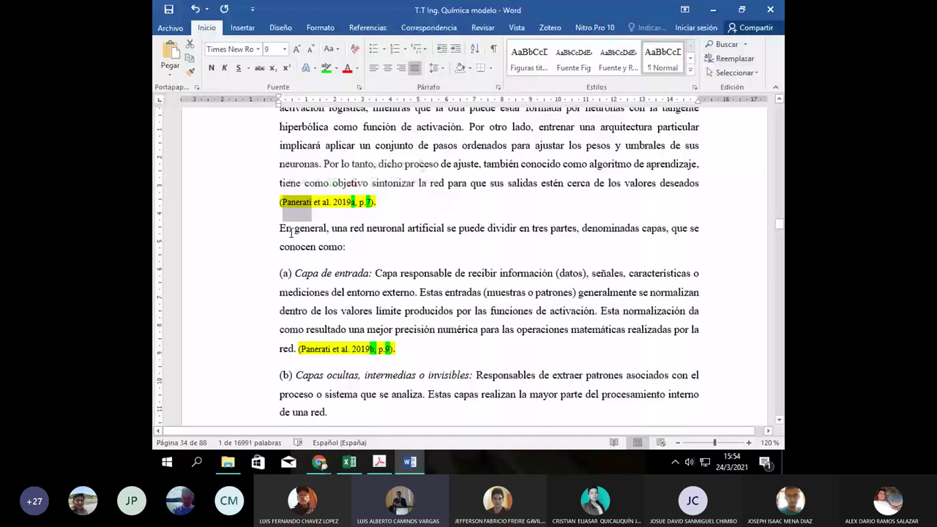
left_click(326, 202)
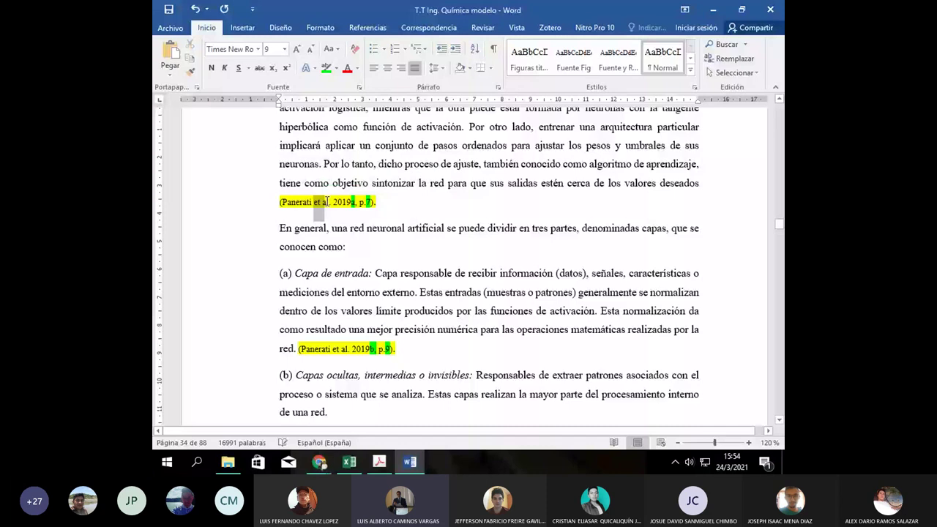
left_click_drag(325, 202, 314, 202)
left_click(336, 68)
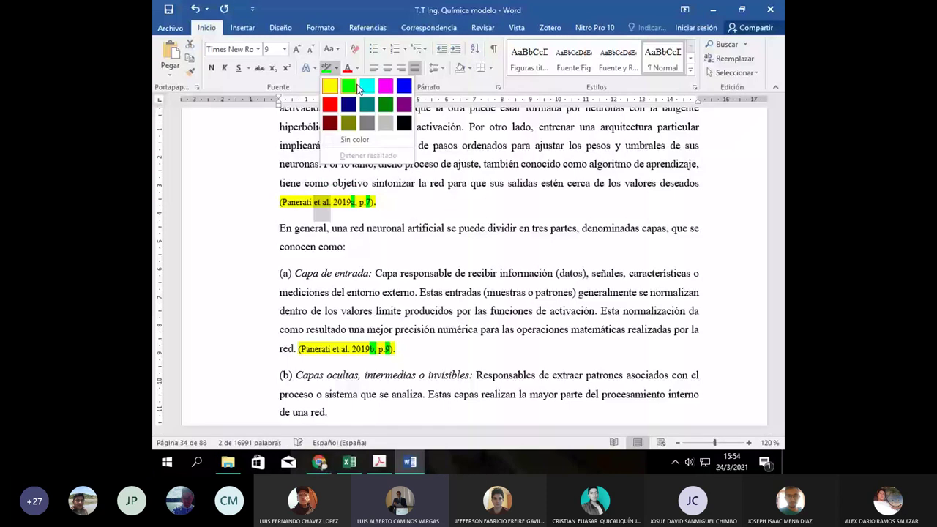
left_click(366, 87)
left_click(372, 274)
Select the first citation (Panerati et al. 2019a, p.7) and narrow the selection to its author part
key("Up")
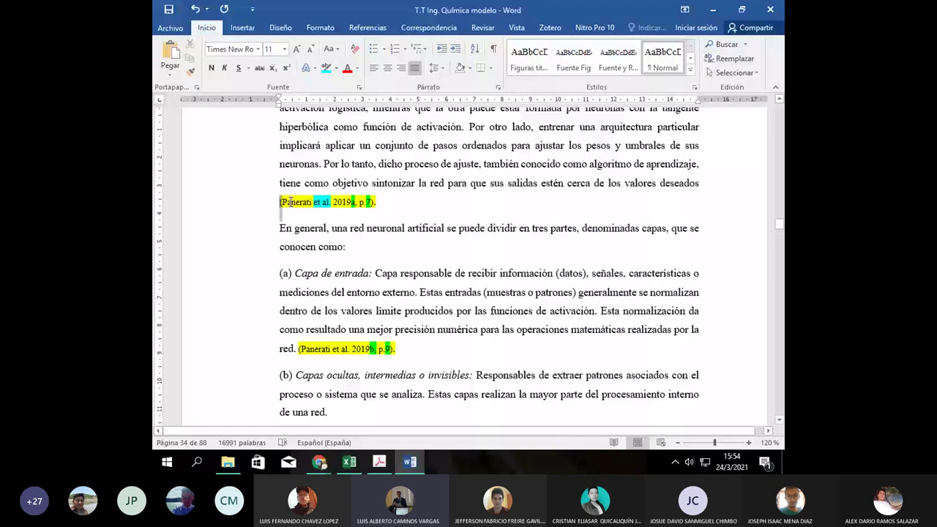
left_click_drag(280, 202, 376, 202)
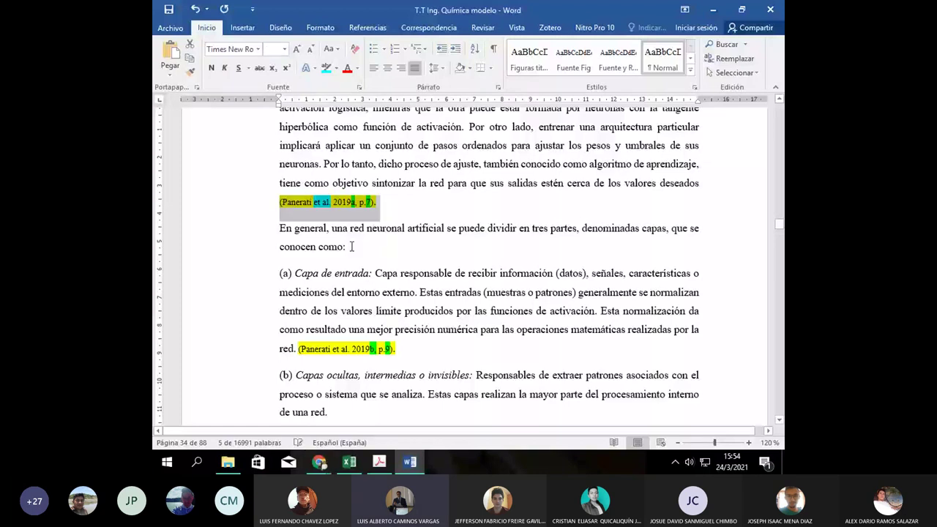
key("ctrl+shift+Left")
key("ctrl+shift+Left")
key("ctrl+shift+Left")
key("ctrl+shift+Left")
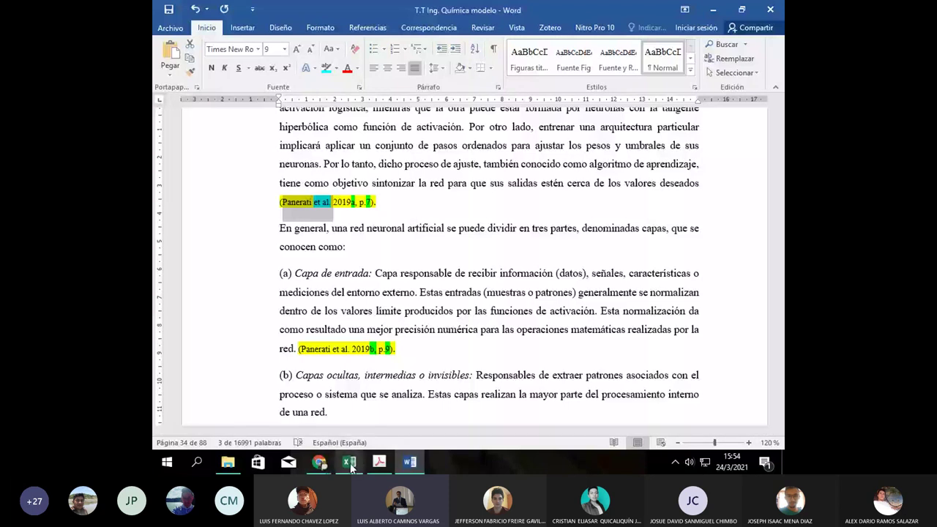
In the ESPOCH guide, mark the multi-author example (Kuhn, 1971; Popper, 1972; Tarski, 1956)
left_click(318, 462)
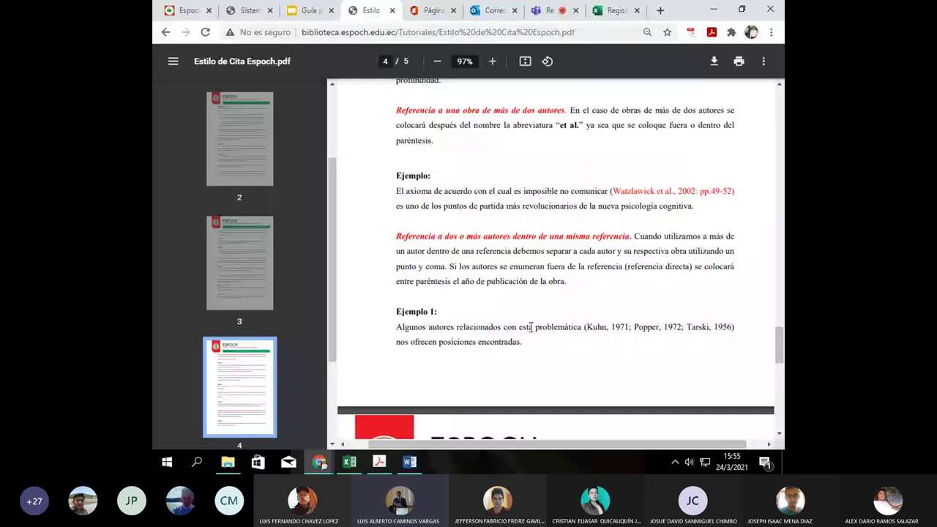
scroll(560, 327, "down", 1)
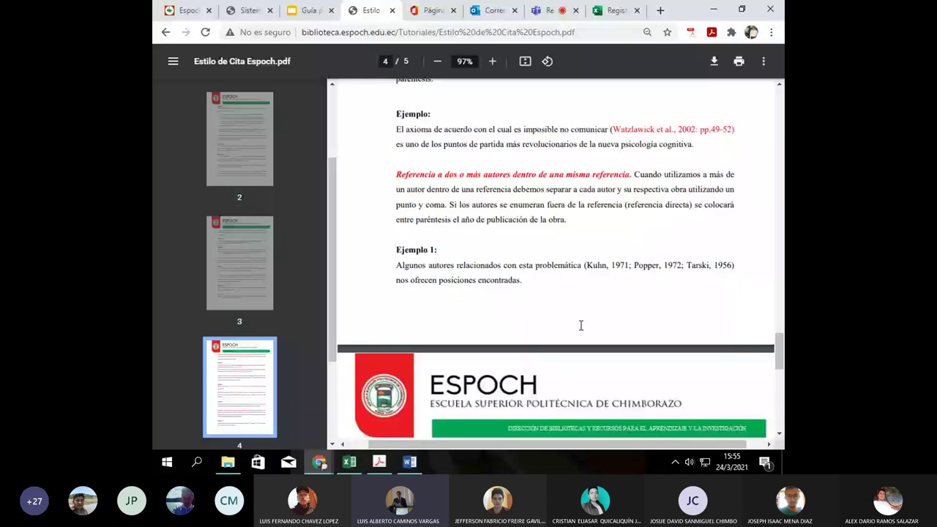
scroll(581, 325, "down", 1)
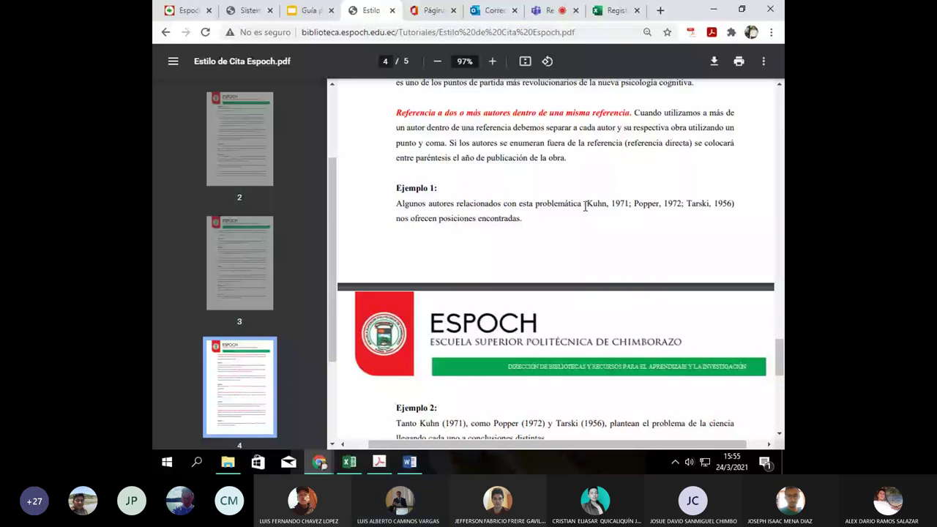
left_click_drag(585, 206, 742, 205)
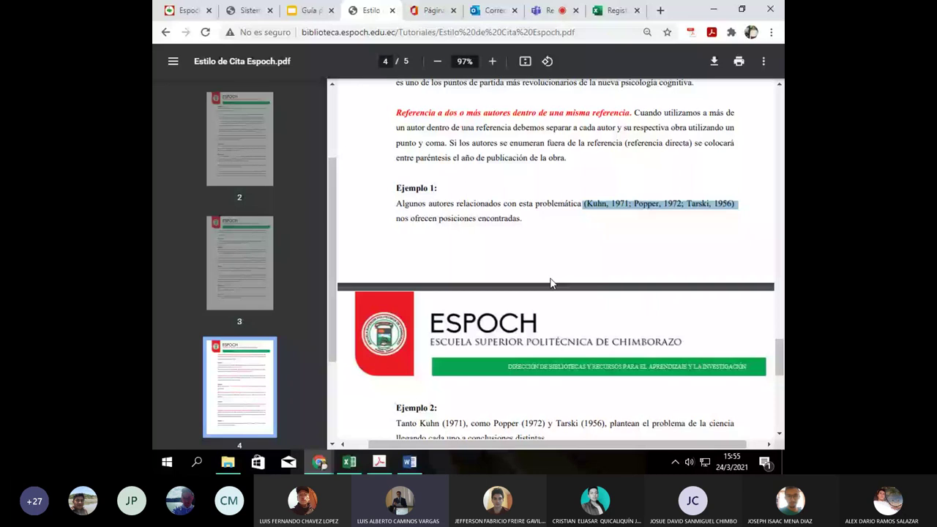
scroll(551, 283, "down", 1)
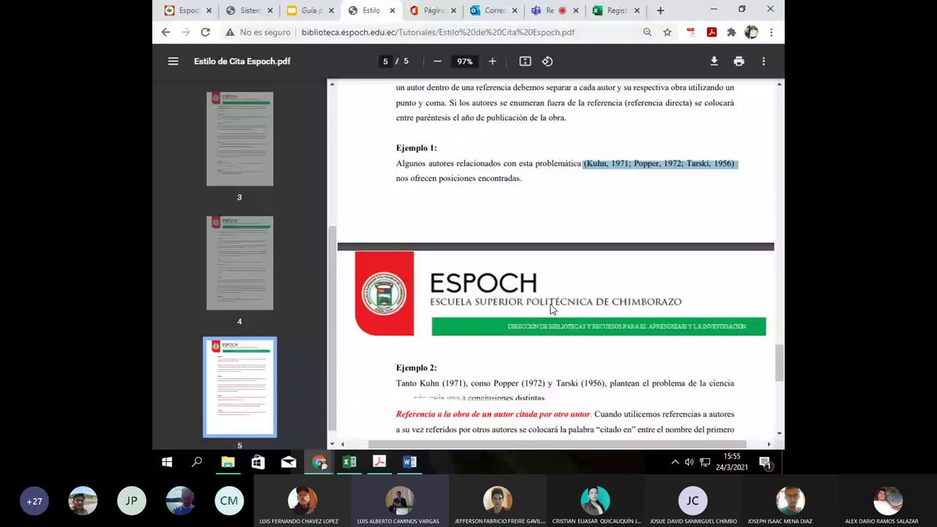
scroll(551, 310, "down", 3)
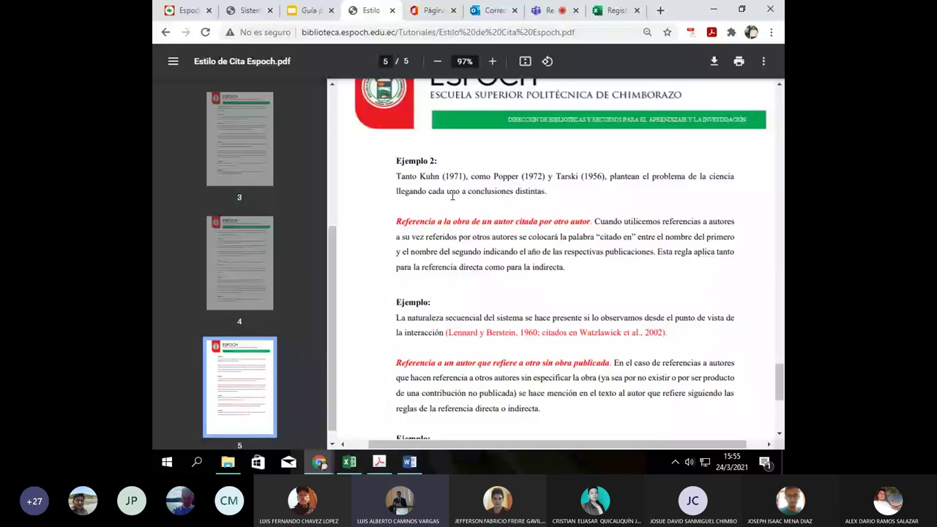
Mark the years 1972 and 1956 and the 'citados en' secondary-citation example on page 5
left_click_drag(521, 176, 546, 177)
left_click(581, 177)
left_click_drag(581, 178, 606, 178)
scroll(521, 293, "down", 2)
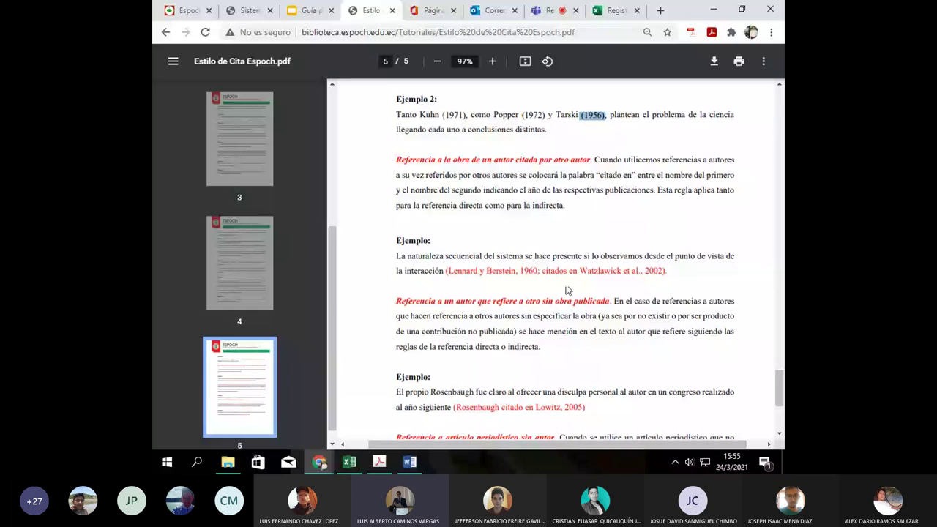
left_click_drag(542, 271, 578, 271)
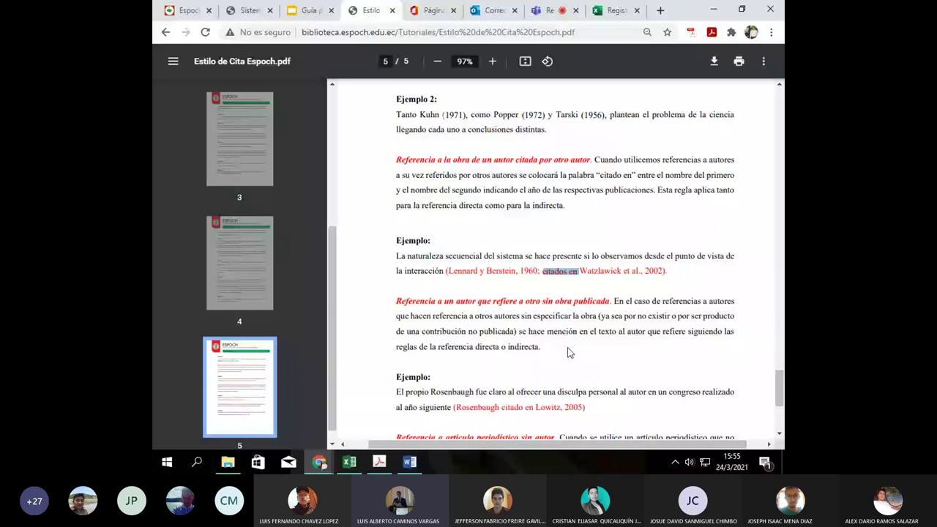
scroll(569, 353, "up", 2, "ctrl")
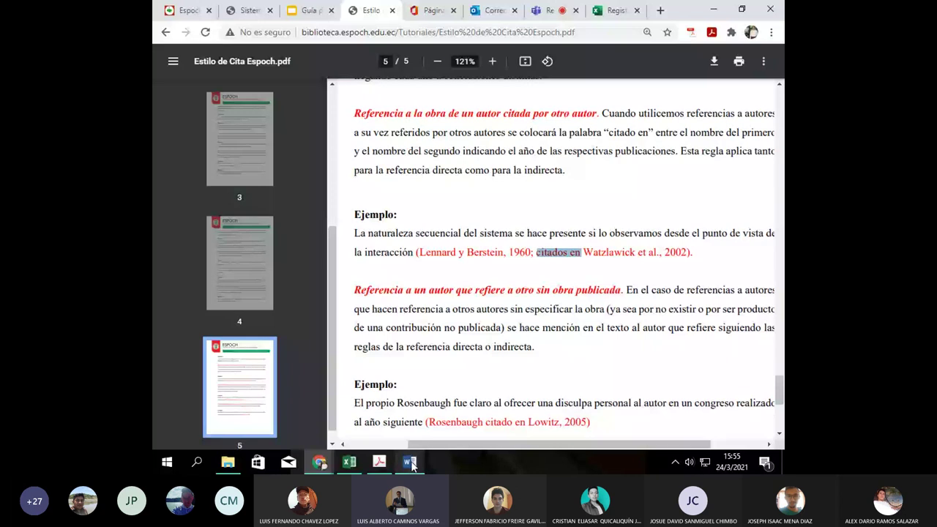
left_click(410, 463)
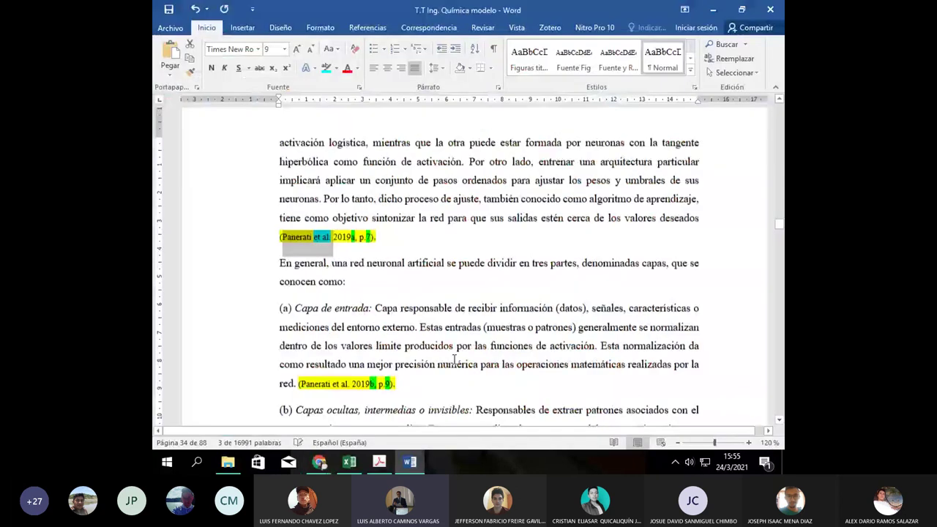
Put the (Da Silva et al., 2016, p.5) citation on its own line and add a period after 'et al'
scroll(454, 358, "up", 8)
scroll(453, 356, "up", 20)
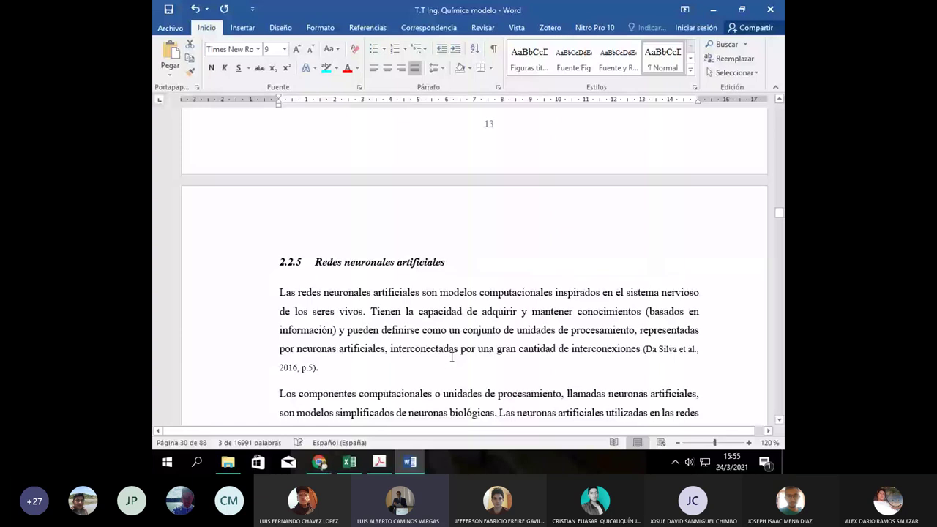
scroll(452, 357, "down", 3)
left_click(674, 260)
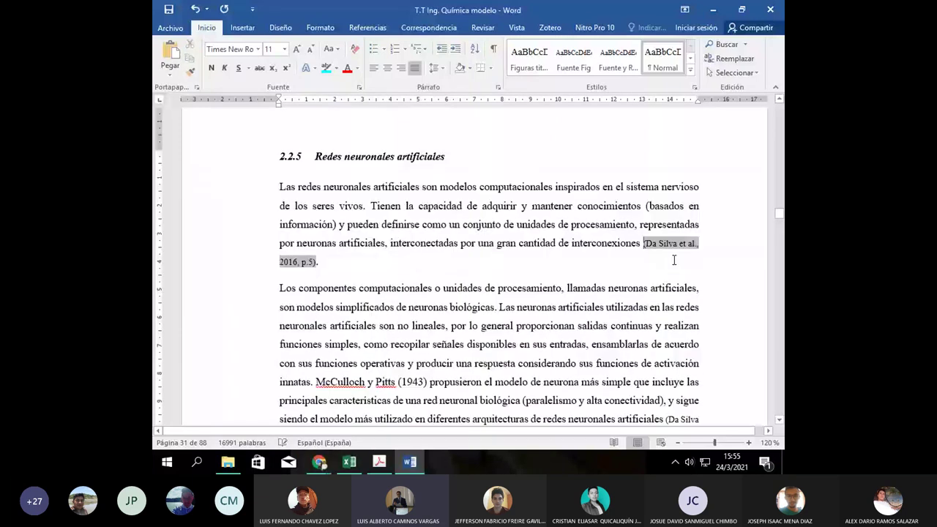
key("Return")
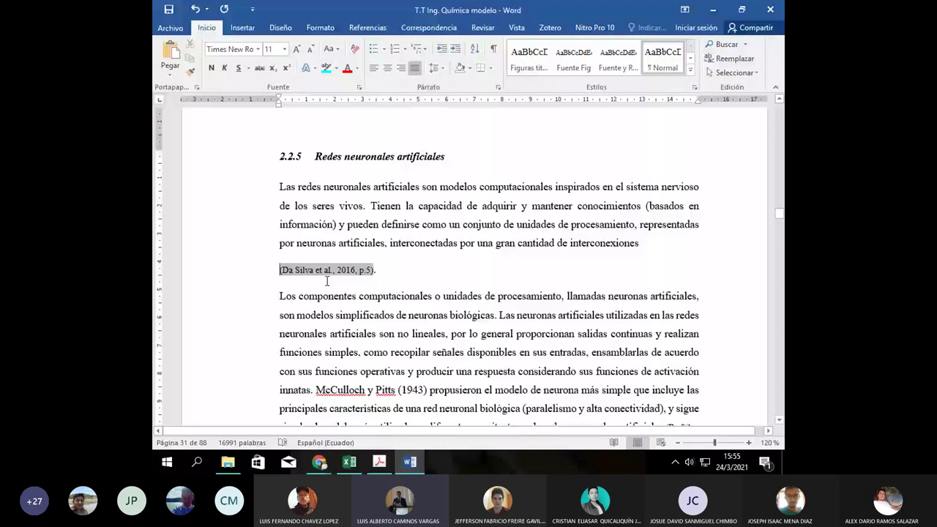
left_click(327, 281)
type(".")
double_click(327, 270)
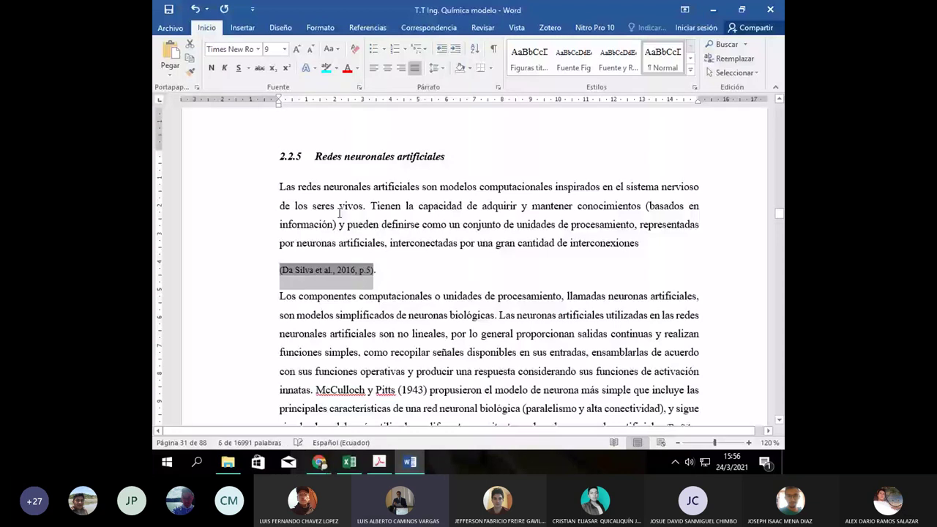
right_click(347, 273)
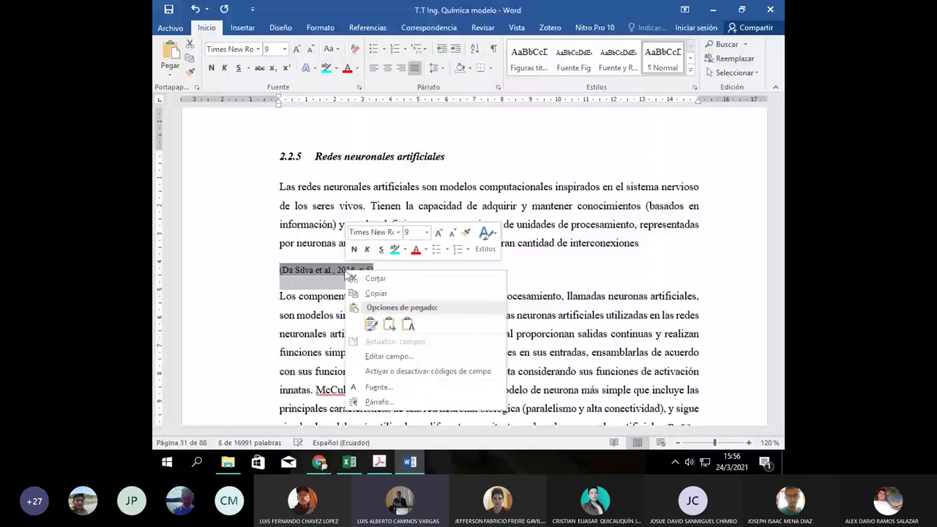
left_click(389, 356)
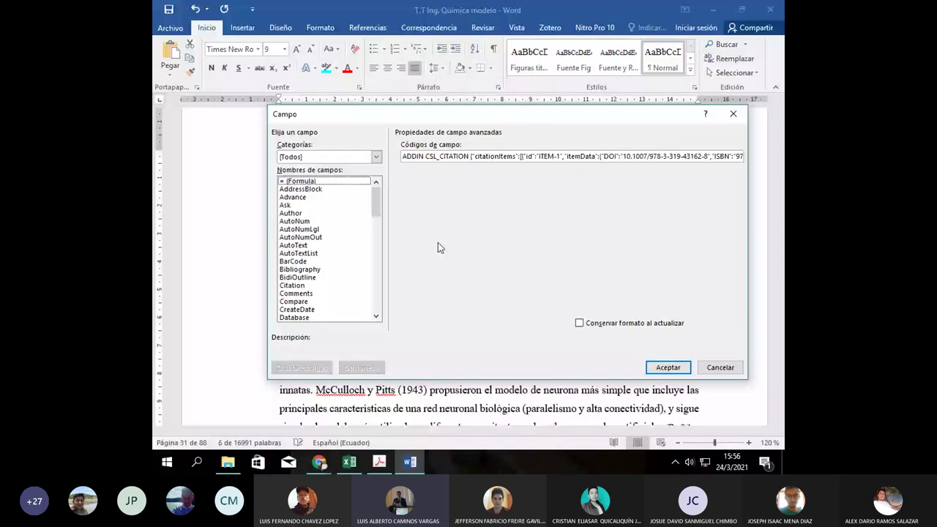
left_click_drag(425, 115, 430, 141)
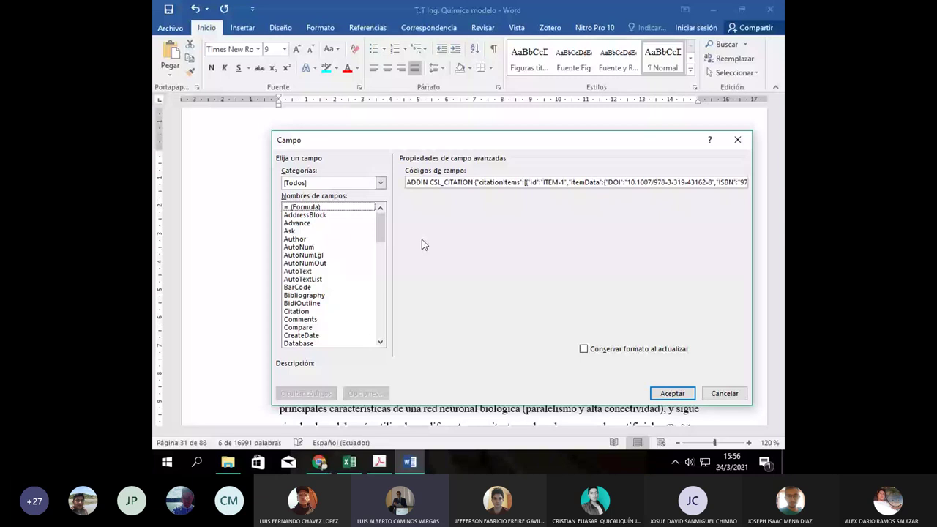
key("Escape")
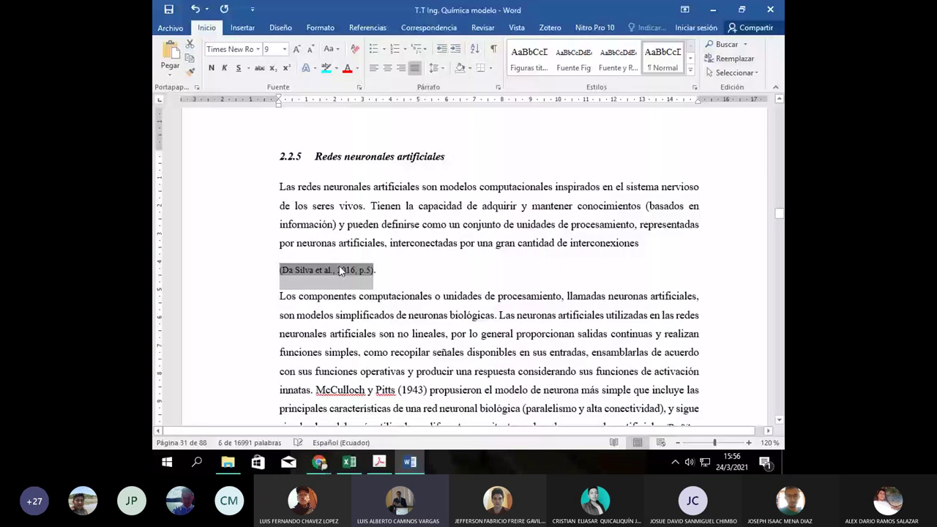
Extend the Da Silva citation with 'citado por Williamas', year 2016 after et al., and year 2020
left_click(450, 285)
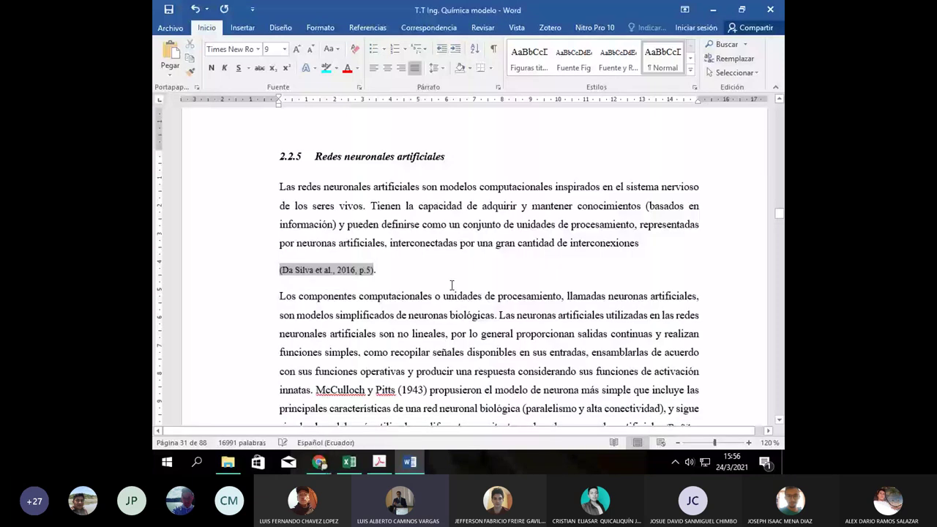
type("citado")
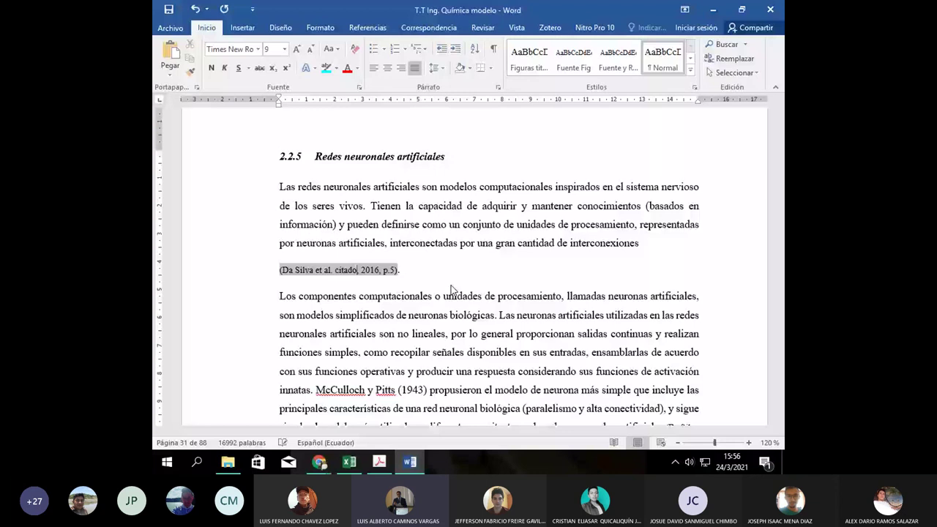
type(" por William")
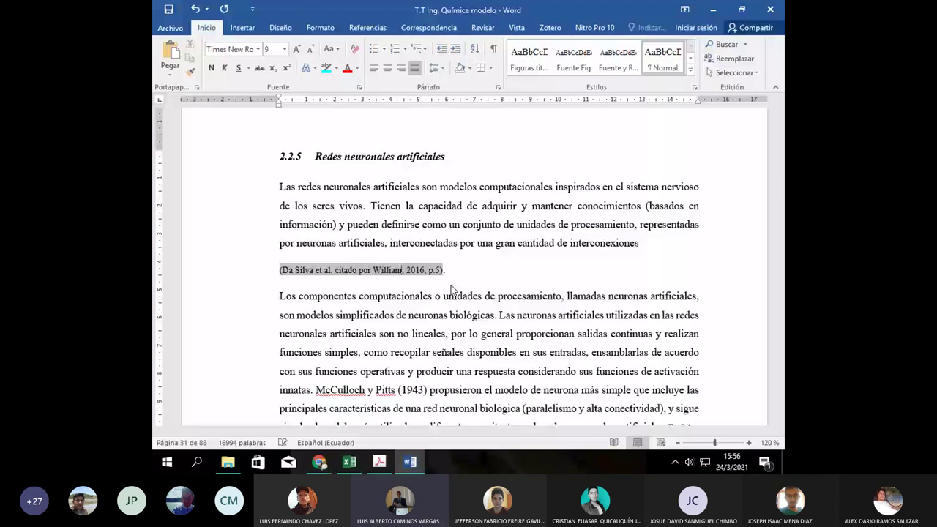
type("as")
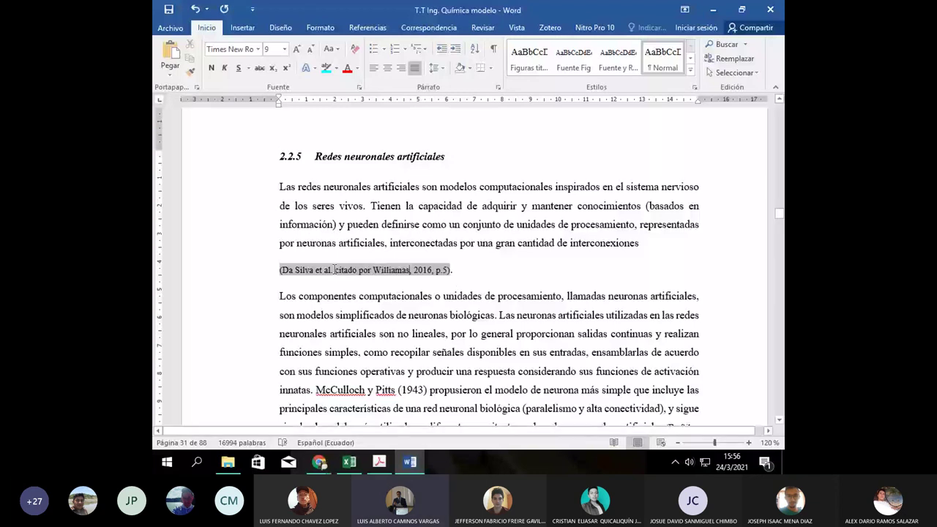
left_click(332, 269)
type("201")
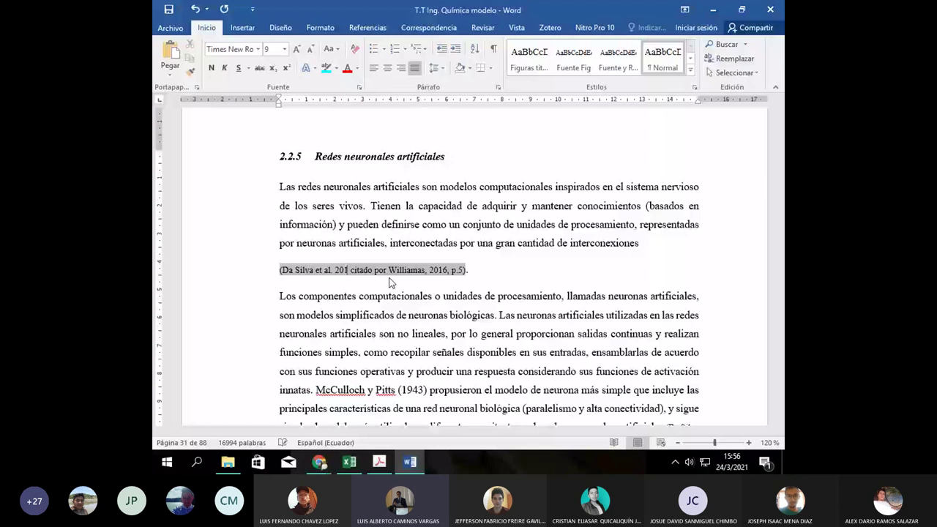
type("6")
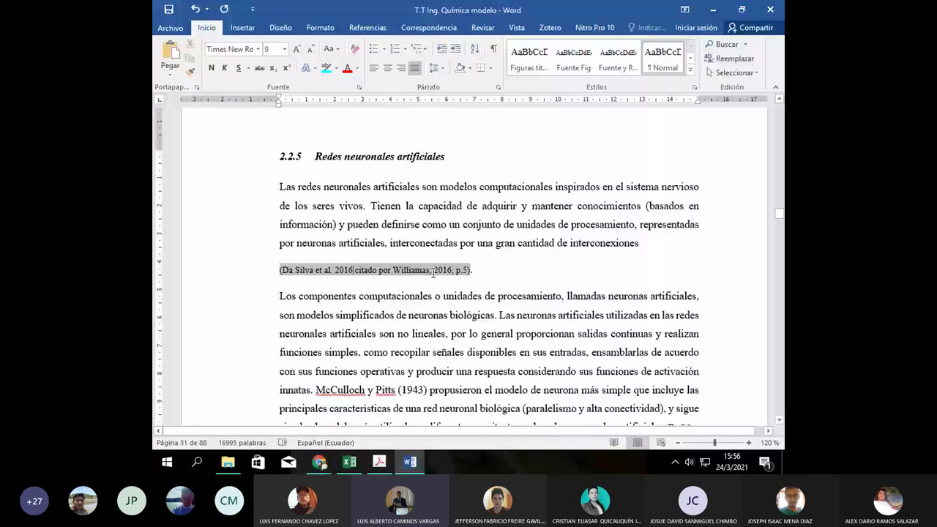
left_click(454, 270)
key("BackSpace")
key("BackSpace")
key("BackSpace")
type("202")
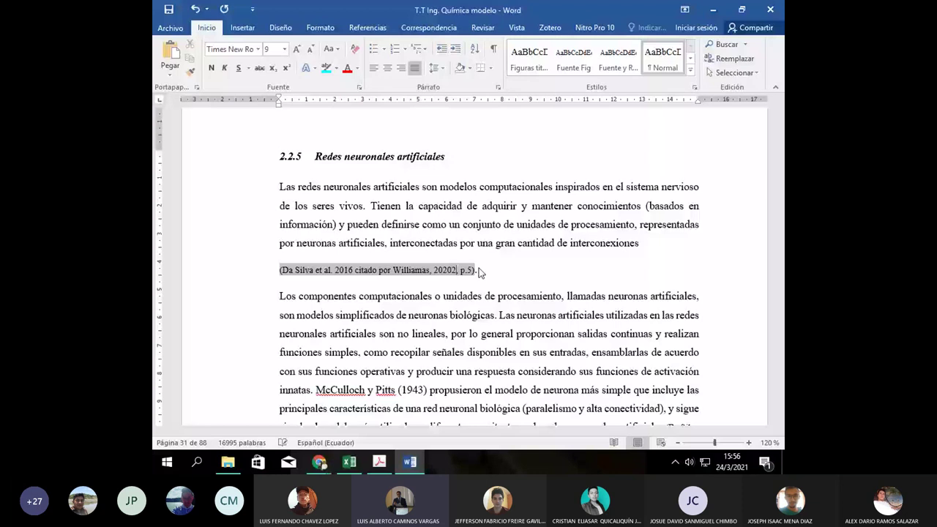
key("BackSpace")
Highlight 'citado por' in the Da Silva citation in cyan
double_click(468, 278)
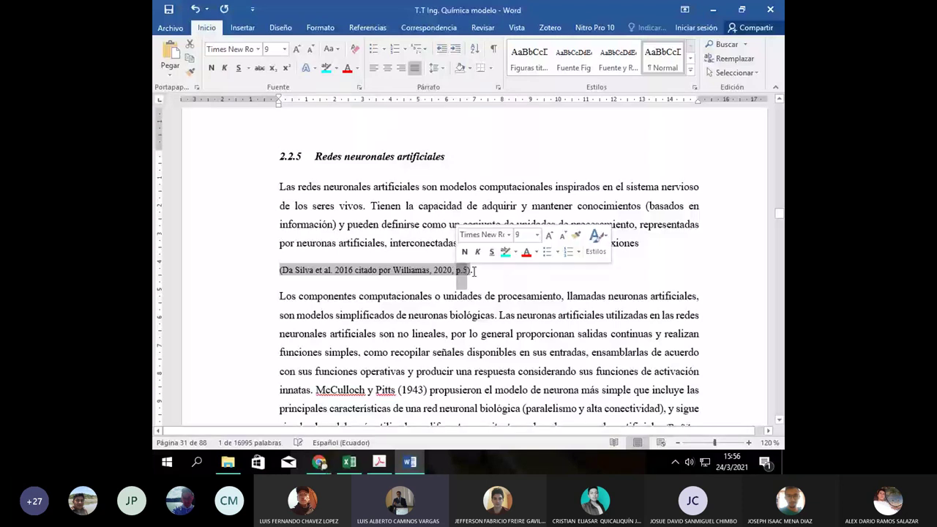
left_click(474, 270)
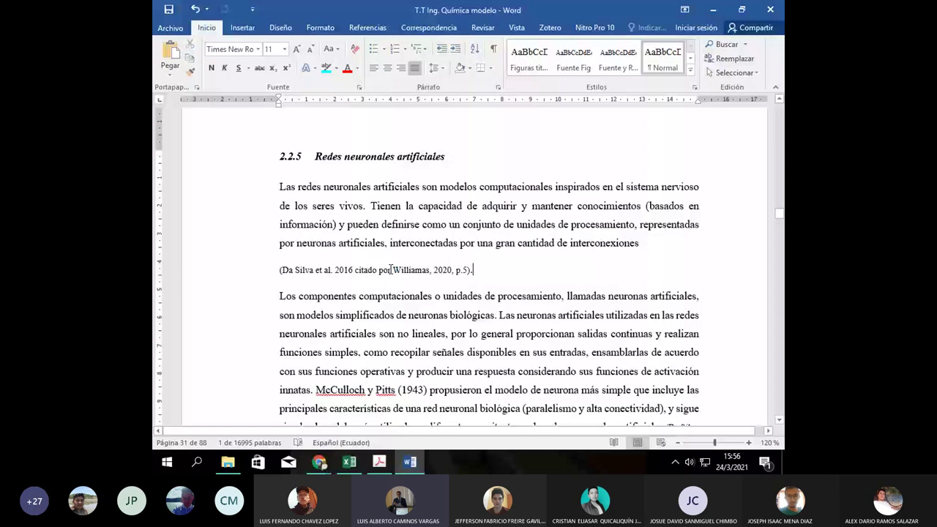
triple_click(391, 269)
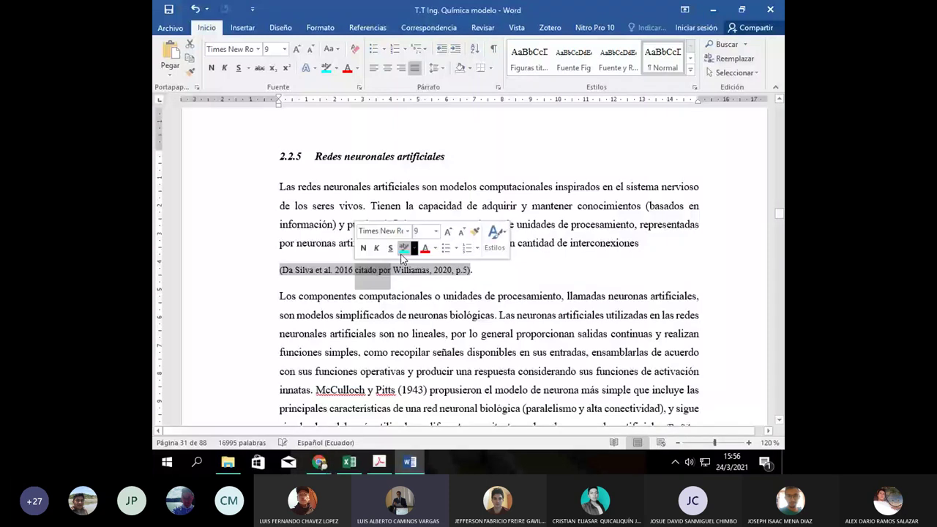
left_click(403, 249)
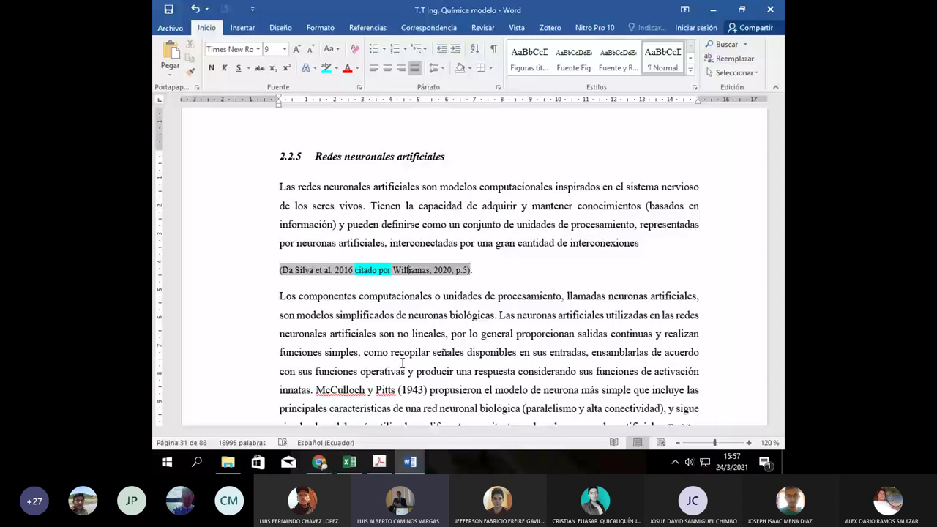
left_click(318, 462)
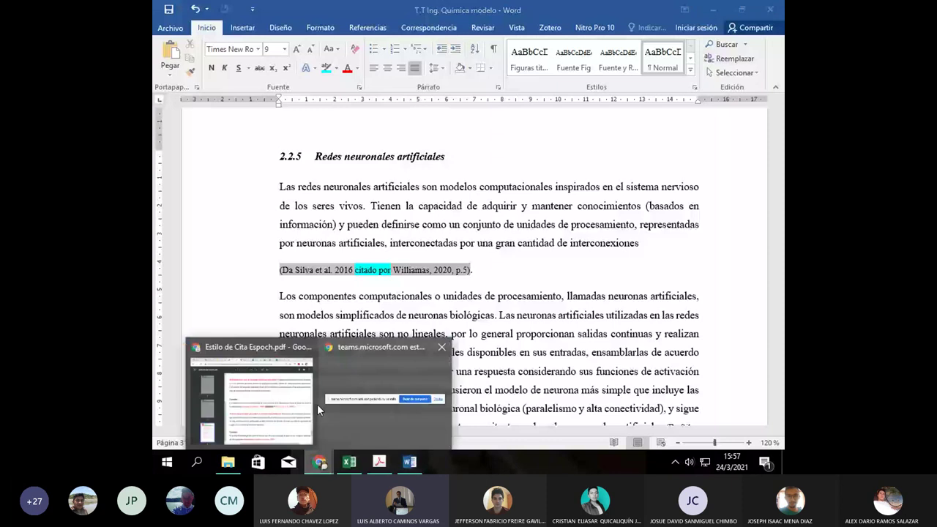
In the ESPOCH guide PDF, mark the Rosenbaugh 'citado en' Lowitz example citation
left_click(317, 404)
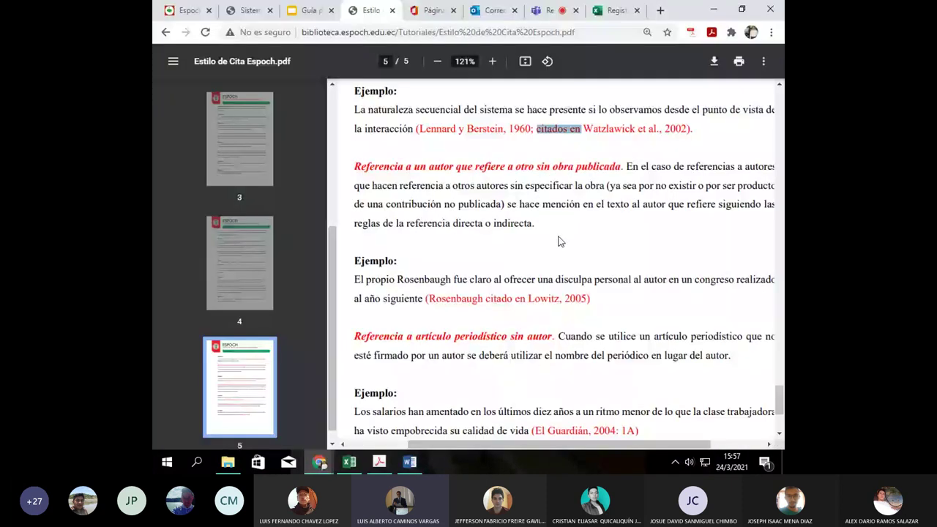
left_click_drag(526, 298, 487, 298)
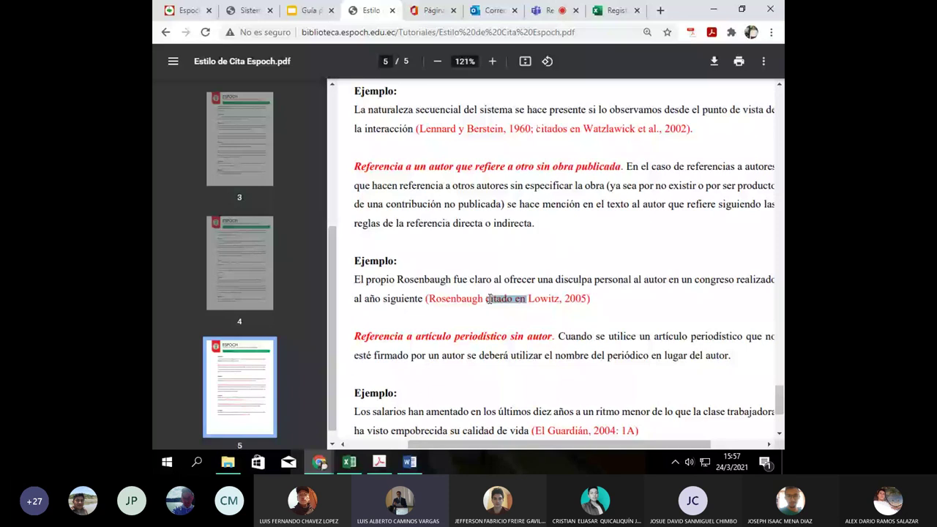
left_click_drag(416, 129, 551, 128)
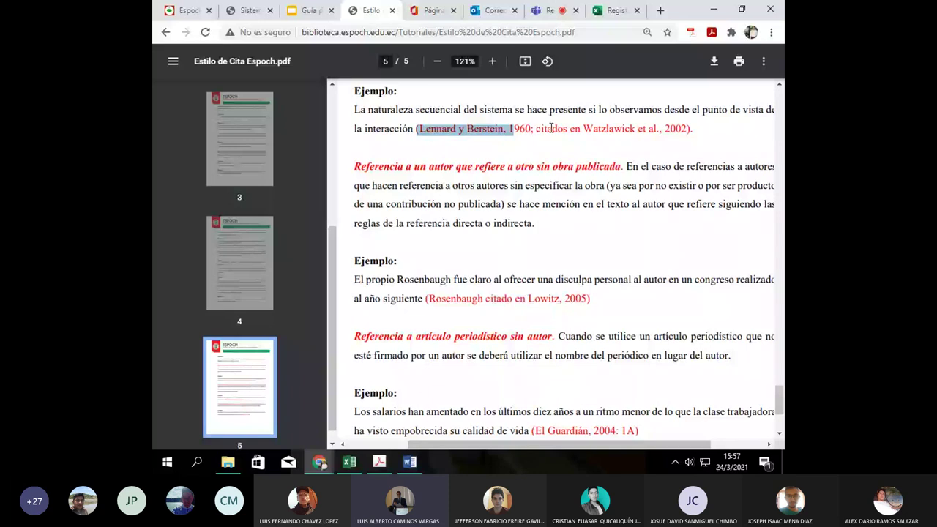
left_click_drag(590, 299, 411, 299)
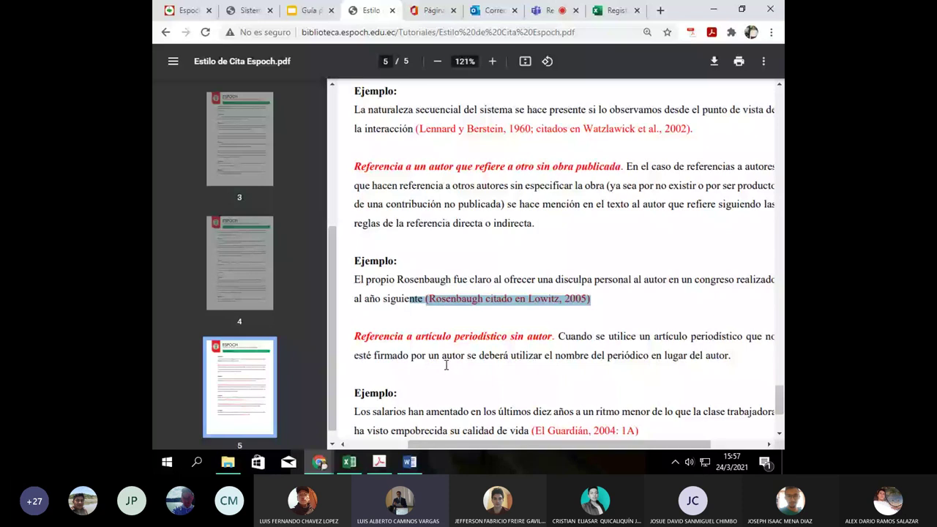
left_click(445, 364)
Mark the unsigned newspaper article rule and its year 2004 and page 1A in (El Guardián, 2004: 1A)
scroll(483, 366, "down", 3)
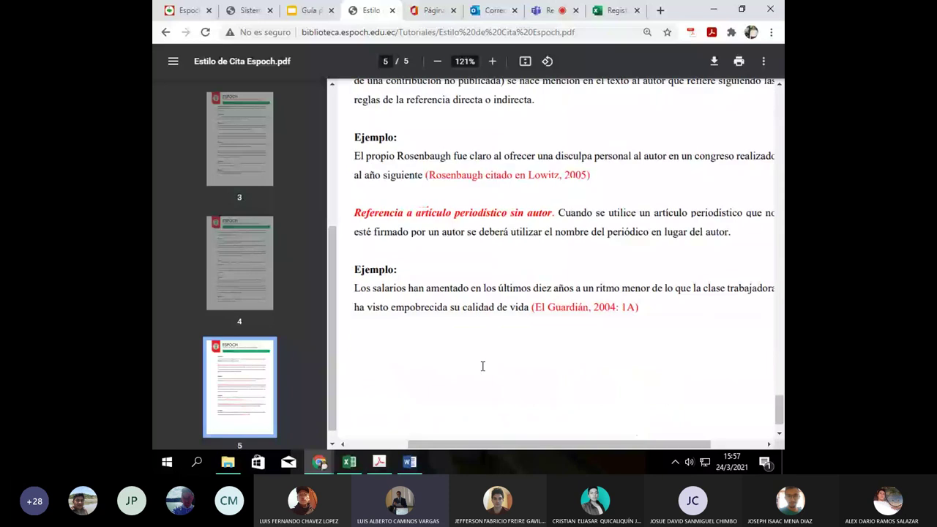
left_click_drag(355, 212, 554, 213)
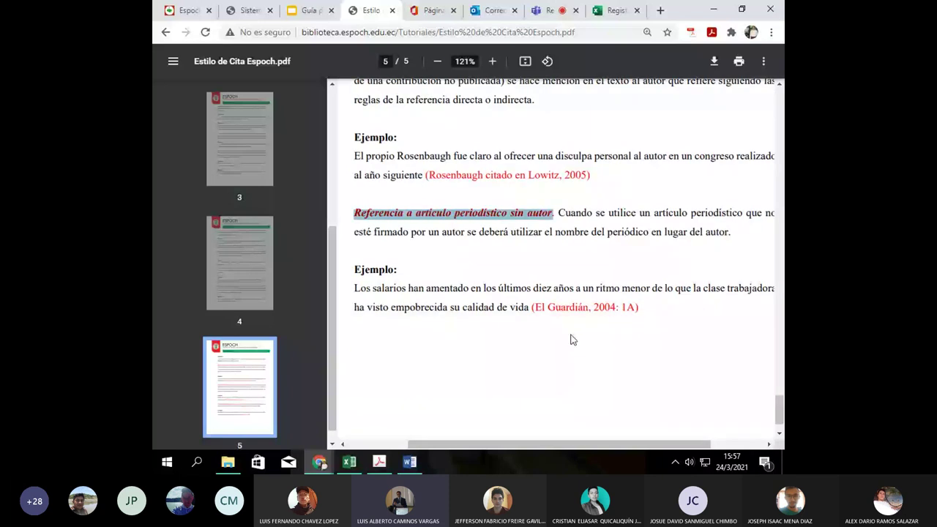
double_click(596, 307)
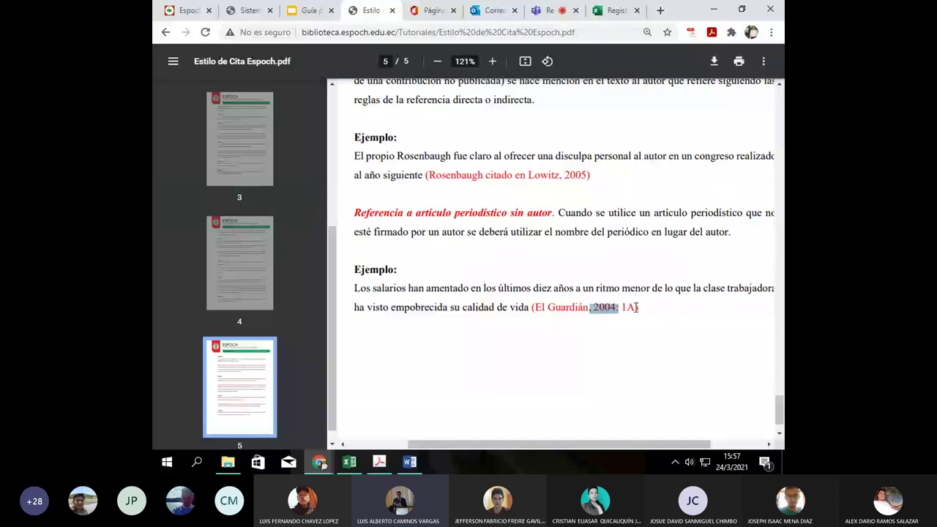
left_click(630, 308)
double_click(629, 307)
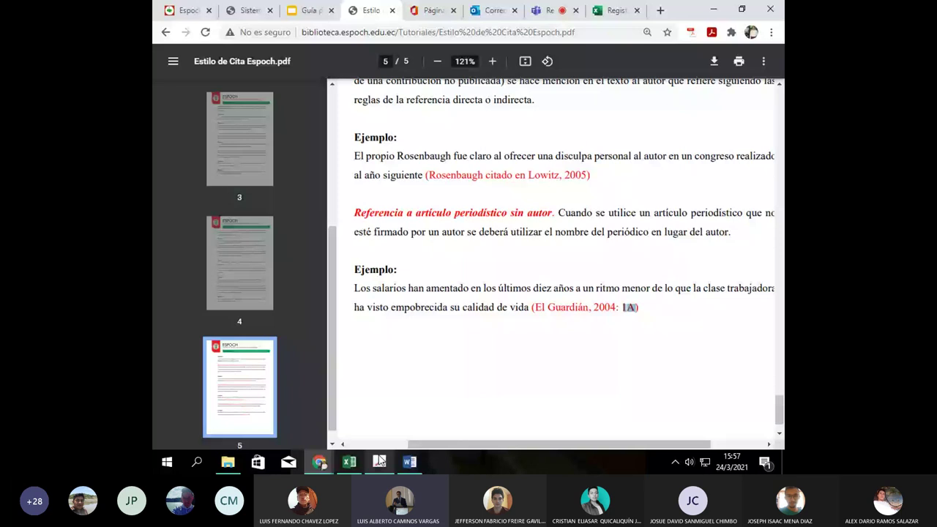
Glance at a participant's profile card in the Teams meeting, then share the Word draft again
left_click(547, 14)
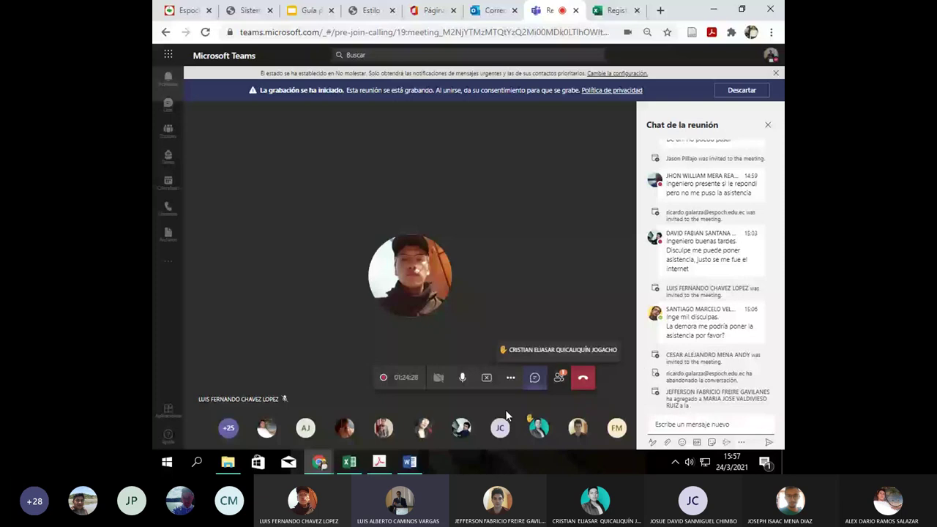
left_click(503, 423)
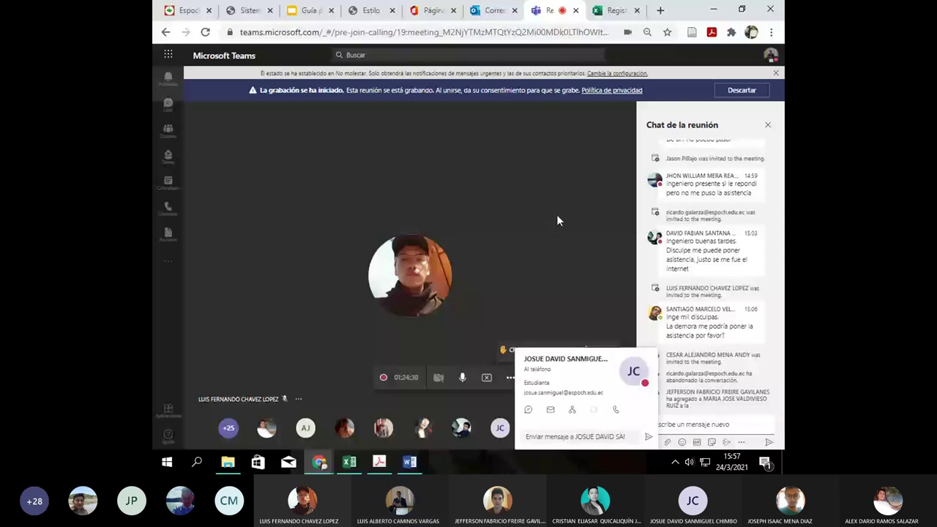
left_click(556, 216)
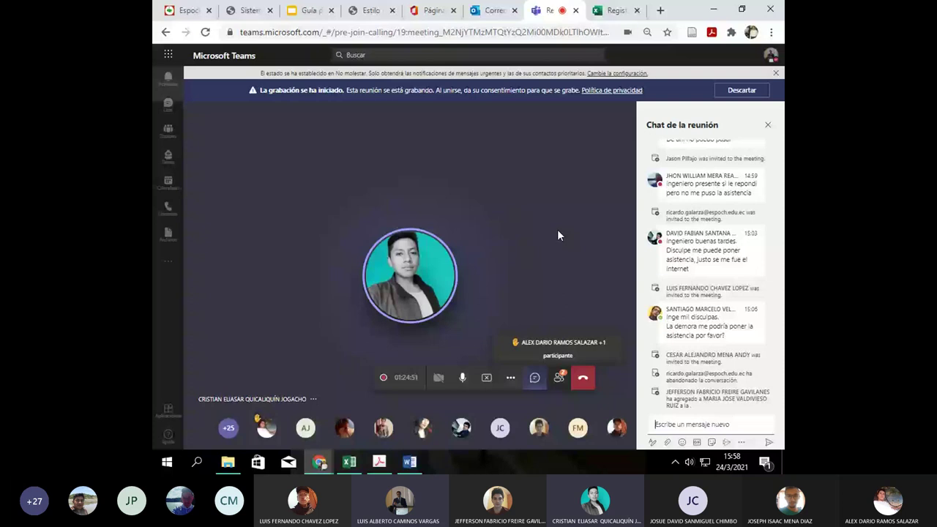
left_click(409, 461)
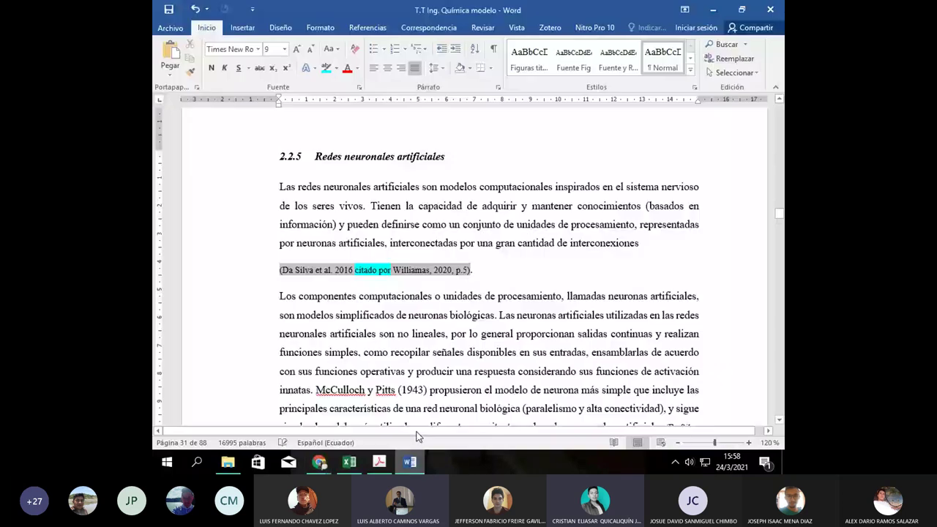
Select the Da Silva 'citado por' citation line in section 2.2.5 to review it, then deselect
left_click(430, 349)
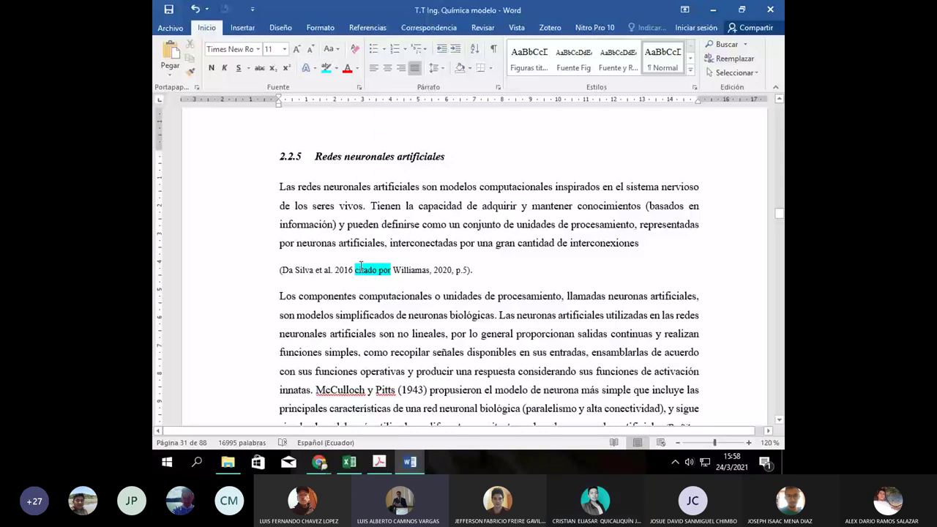
left_click(392, 270)
left_click(260, 270)
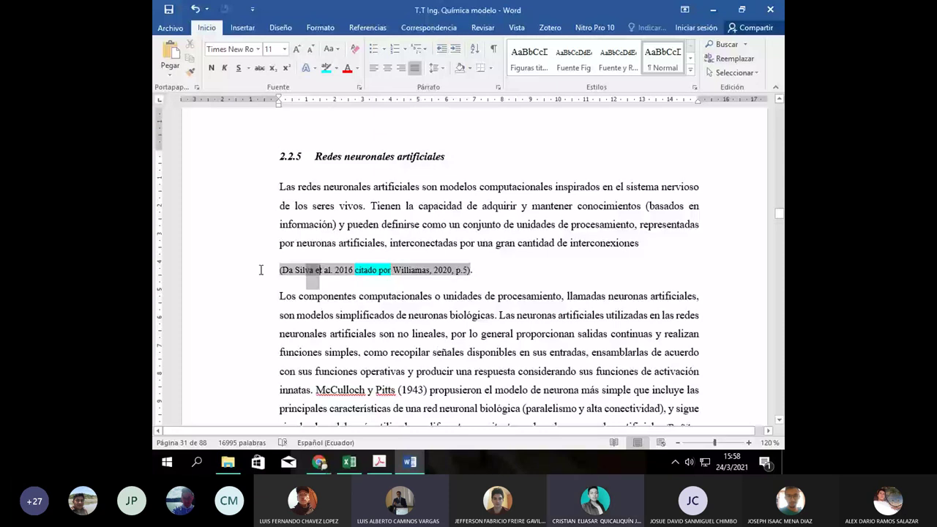
left_click_drag(260, 270, 397, 270)
left_click(432, 295)
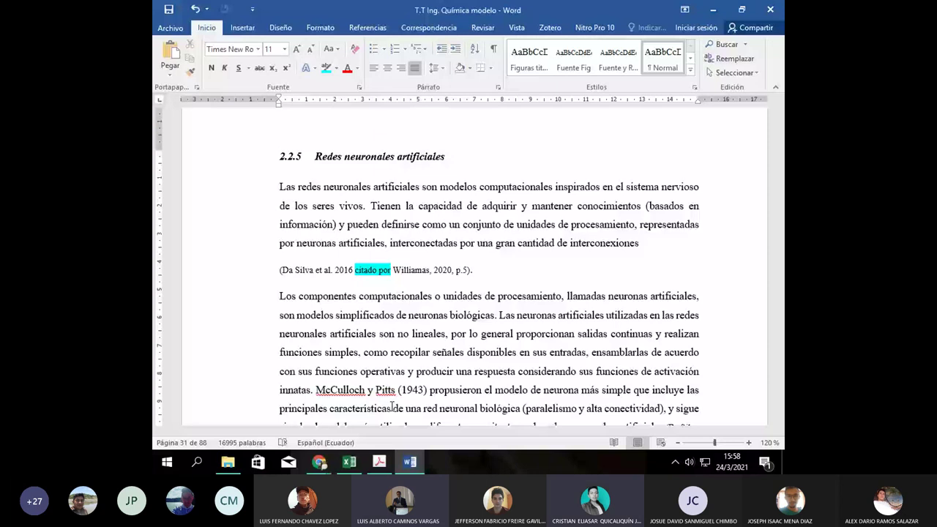
After a brief look at Teams, select the (Medeiros, 2020) citation in section 2.2.4 DWSIM
left_click(308, 471)
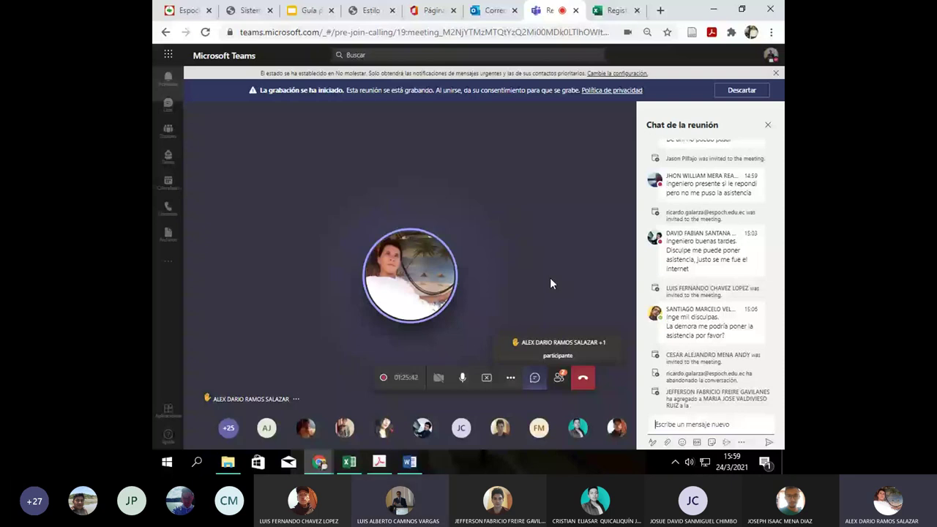
left_click(410, 461)
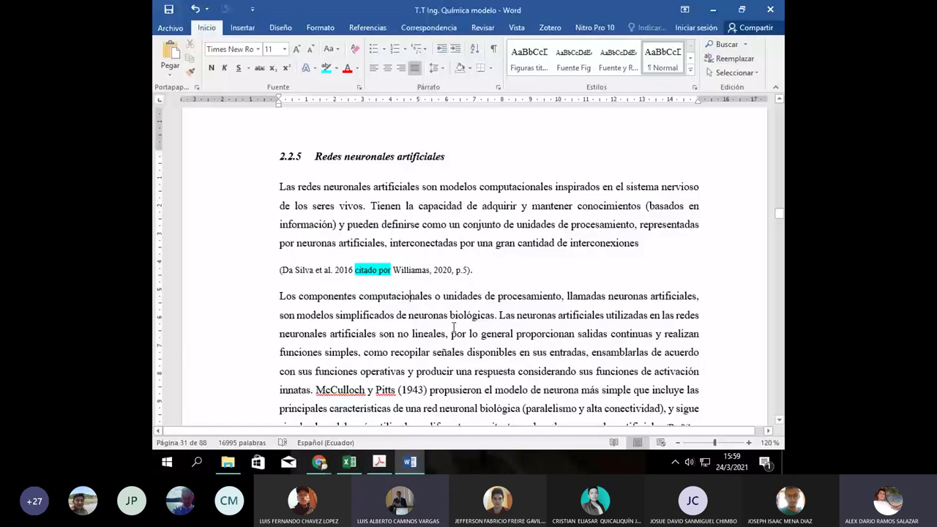
scroll(512, 322, "down", 3)
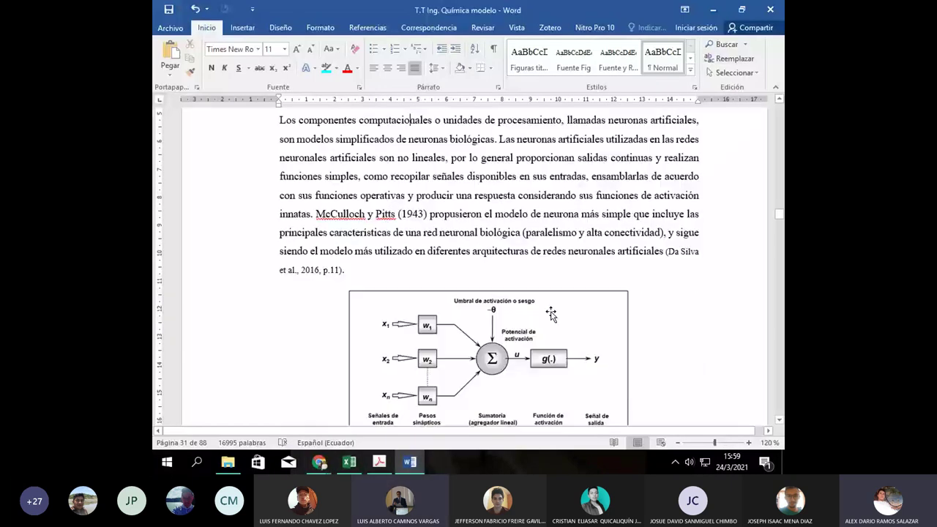
scroll(551, 313, "up", 10)
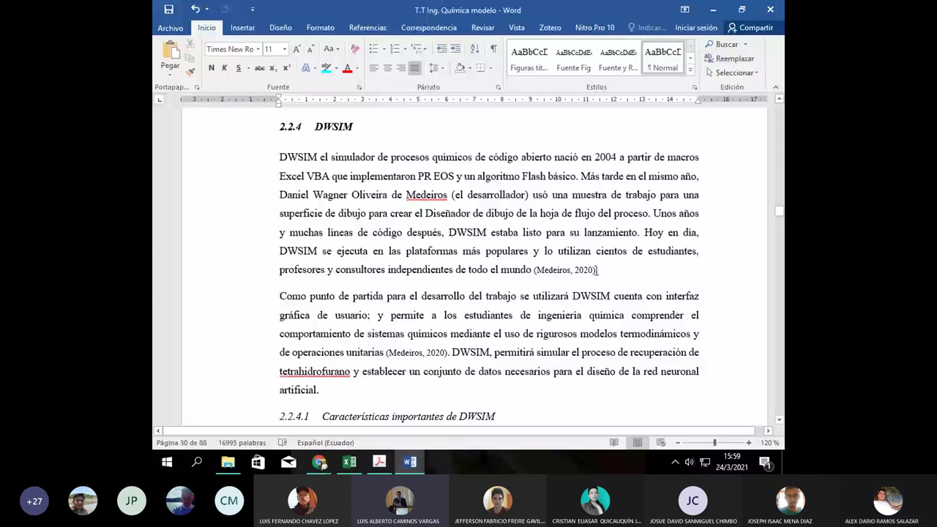
left_click_drag(597, 269, 539, 269)
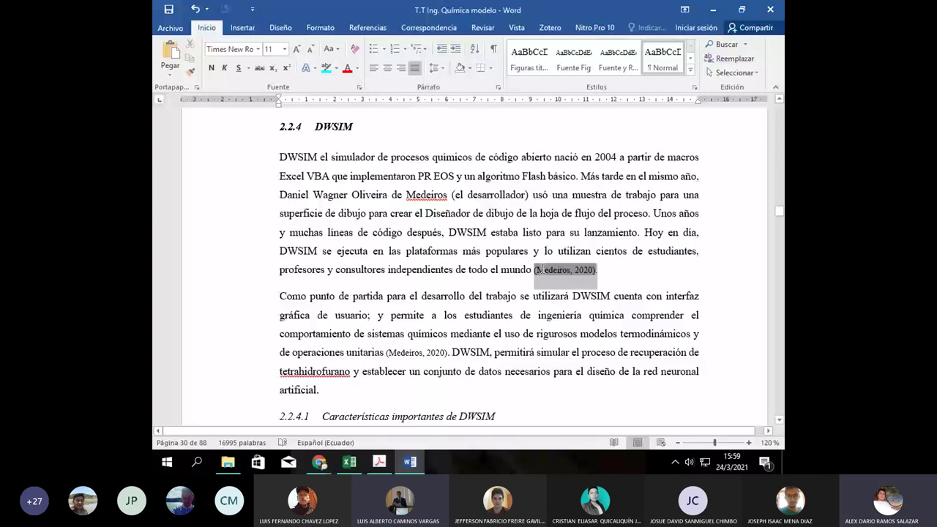
Highlight the (Medeiros, 2020) citation in yellow
left_click(336, 68)
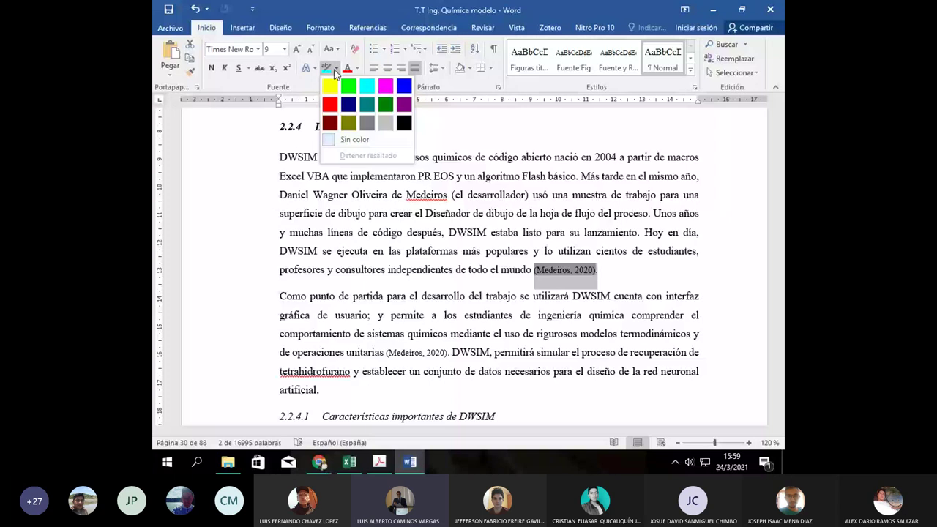
left_click(329, 87)
left_click(533, 269)
Check the words 'Medeiros' and '2020' in the highlighted citation, then return to Teams
double_click(564, 270)
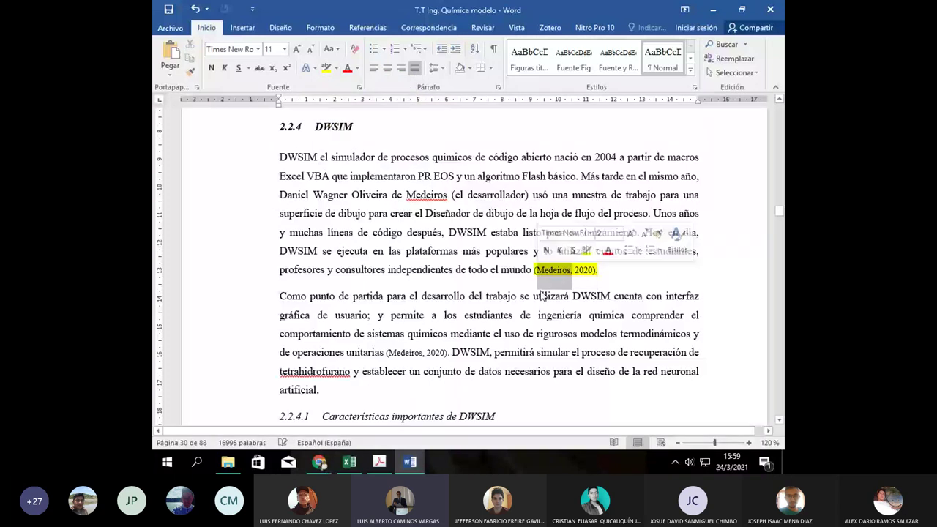
left_click(570, 268)
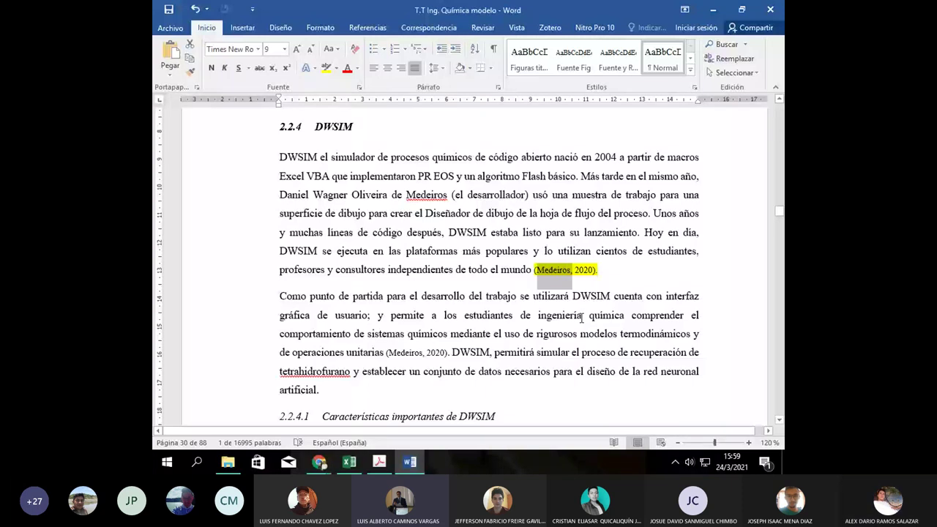
left_click(556, 296)
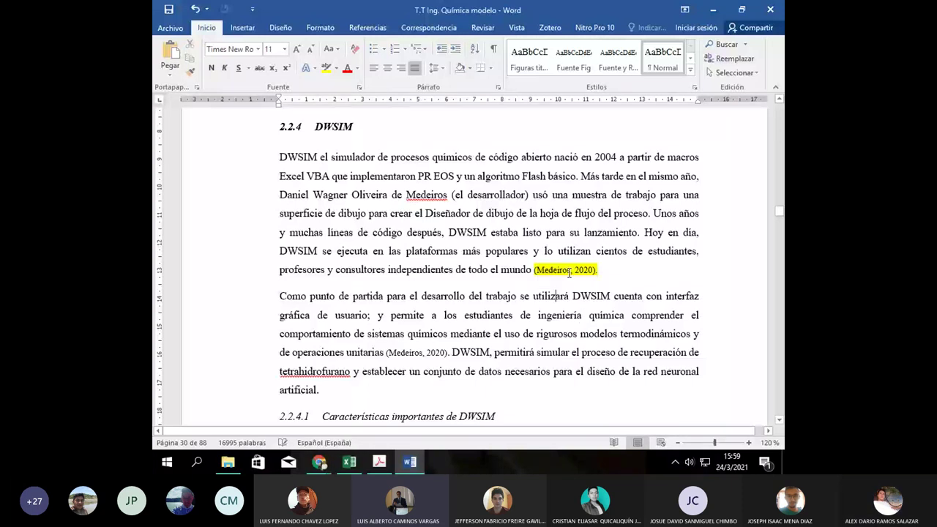
double_click(569, 272)
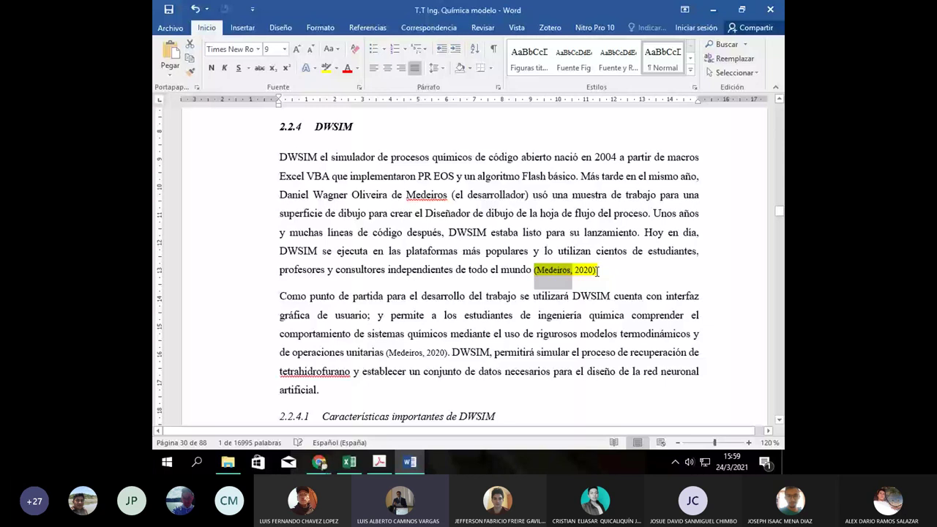
double_click(584, 270)
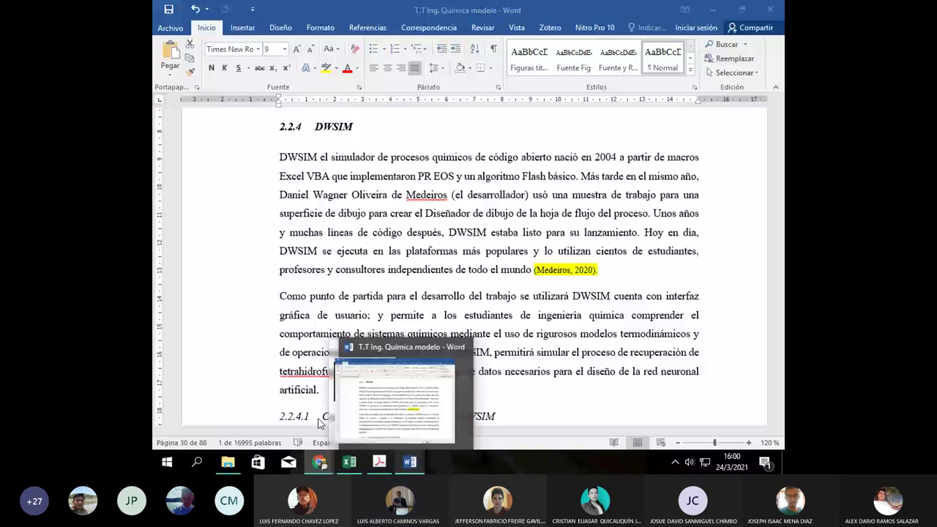
key("alt+Tab")
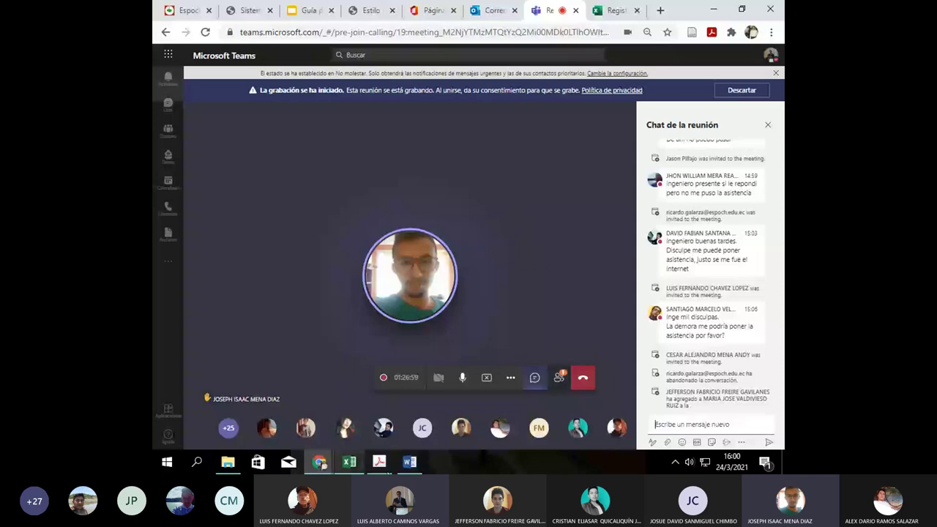
Highlight the Fuente line under Figure 6-2 in yellow, then bring up the titling-workshop spreadsheet
left_click(409, 462)
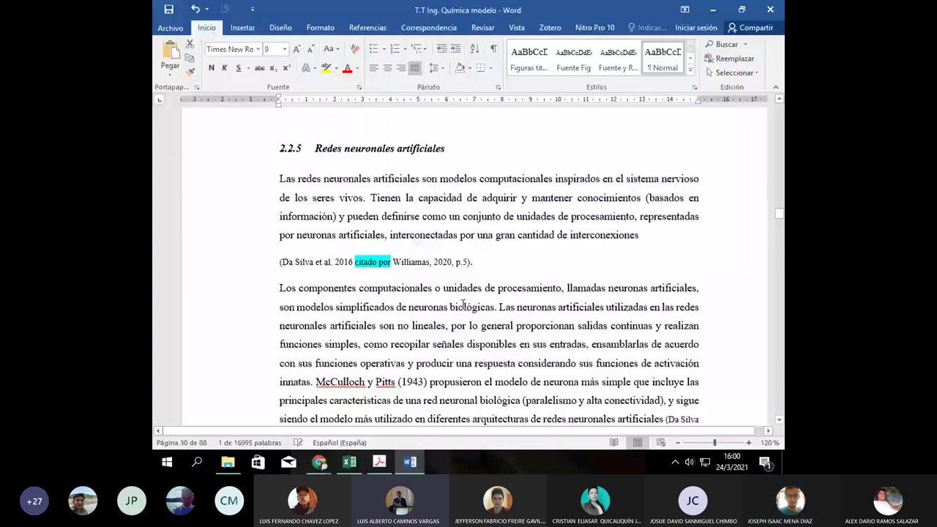
scroll(463, 305, "down", 10)
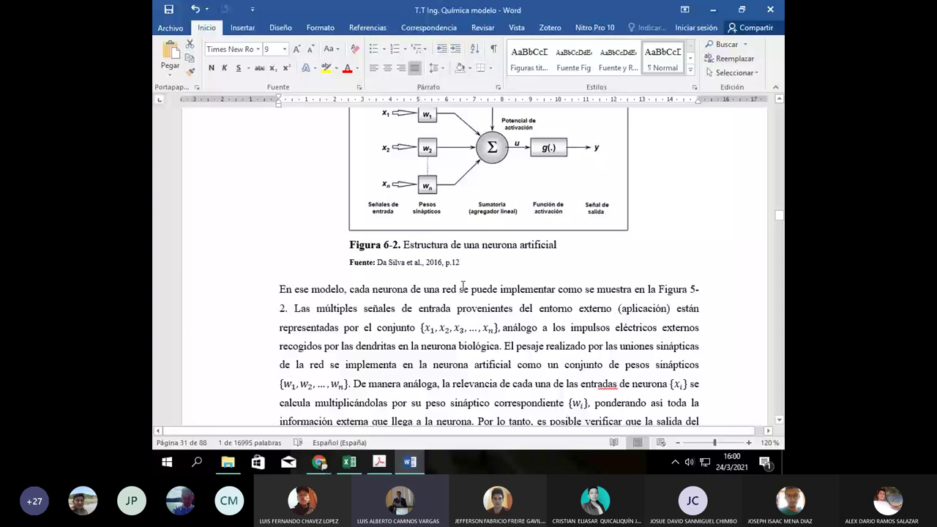
triple_click(462, 275)
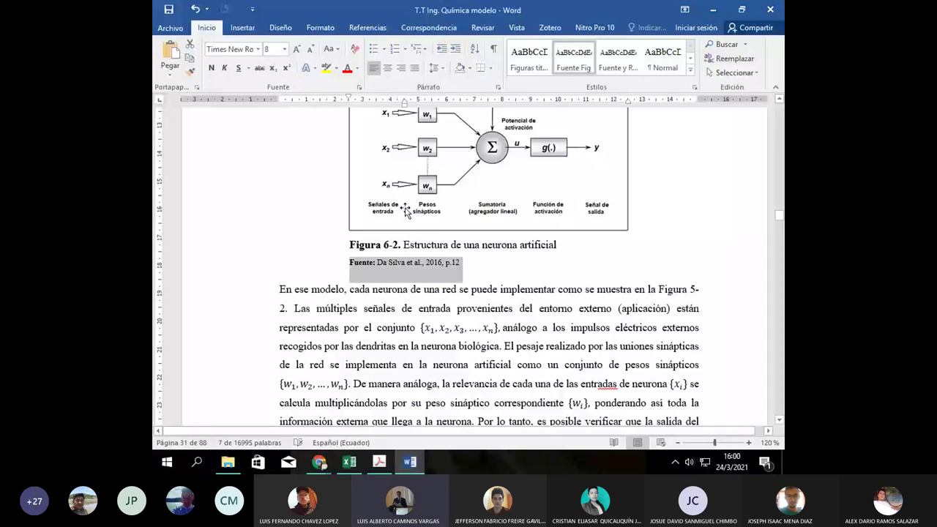
key("Left")
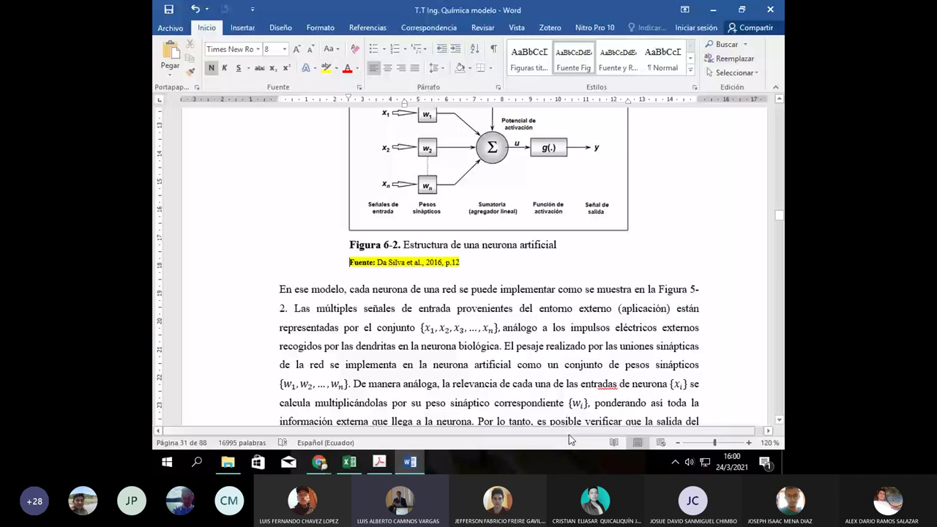
key("alt+Tab")
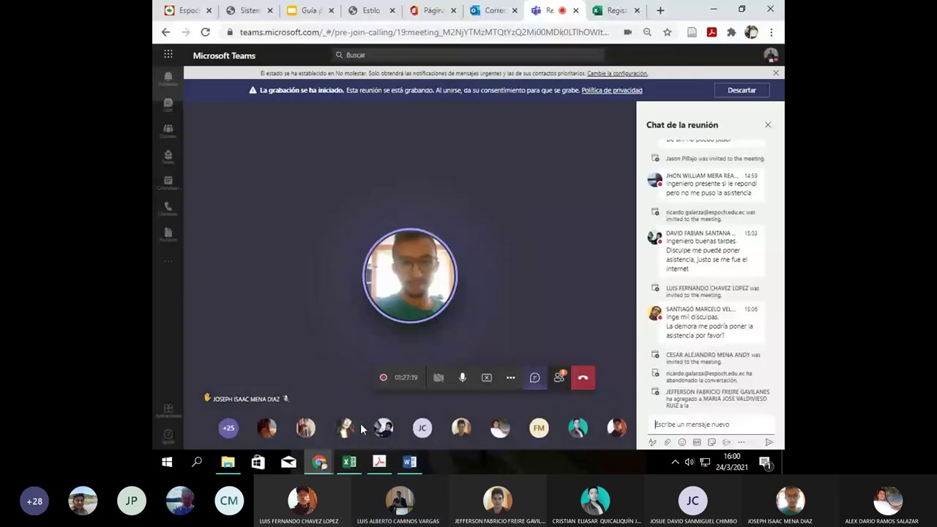
key("alt+Tab")
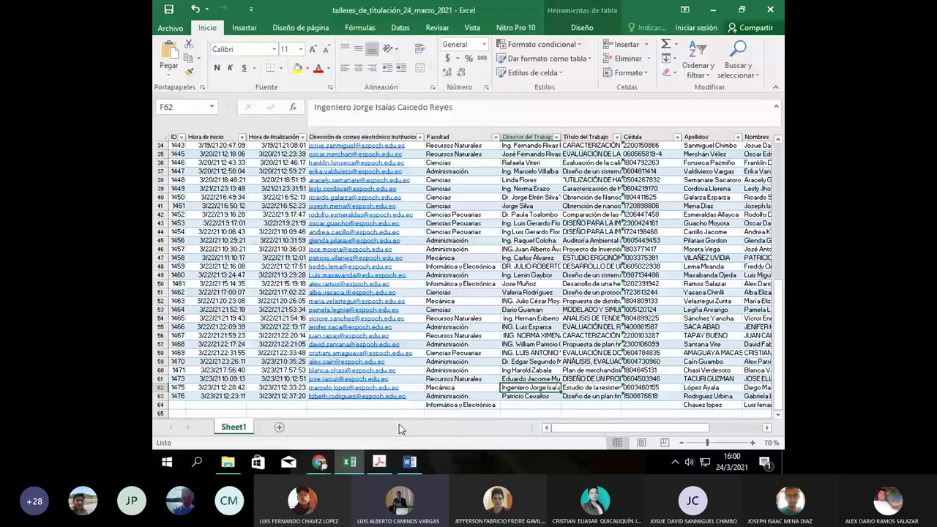
Browse the thesis registration table in Excel, then return to the Teams meeting
left_click(357, 413)
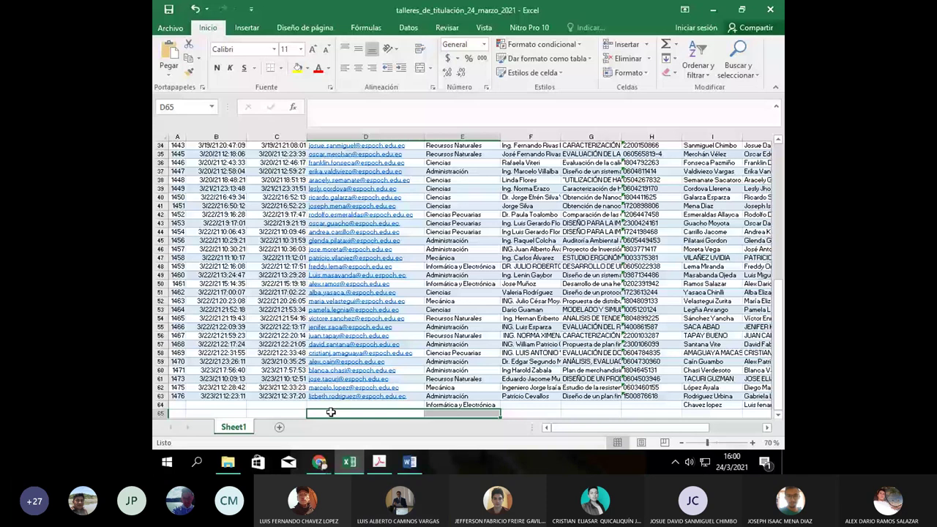
scroll(693, 329, "right", 3)
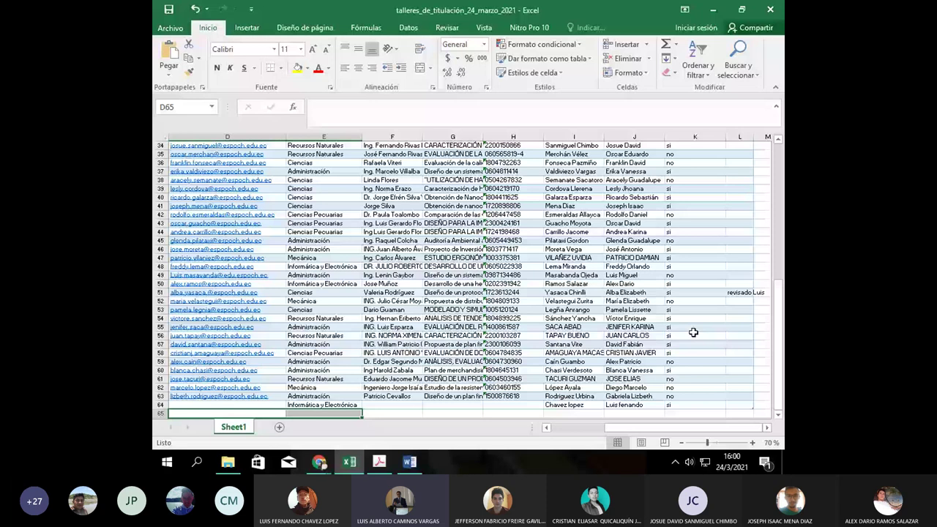
scroll(550, 264, "up", 1)
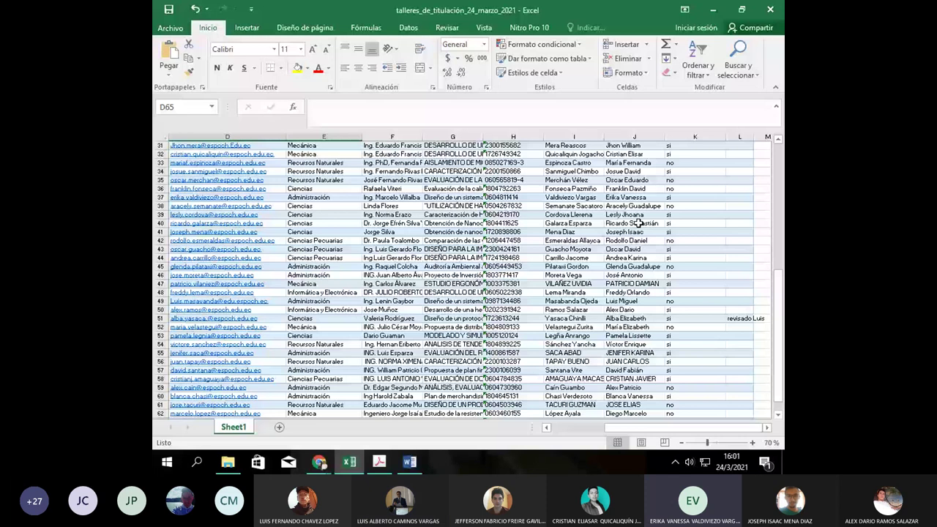
key("alt+Tab")
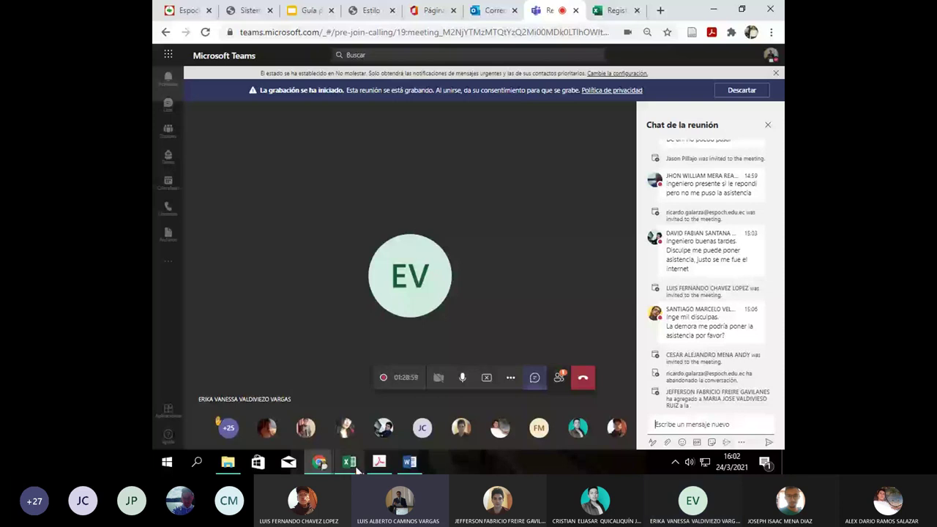
Return to the Guía thesis guide and move from the CITAS slide to Páginas Finales
mouse_move(322, 466)
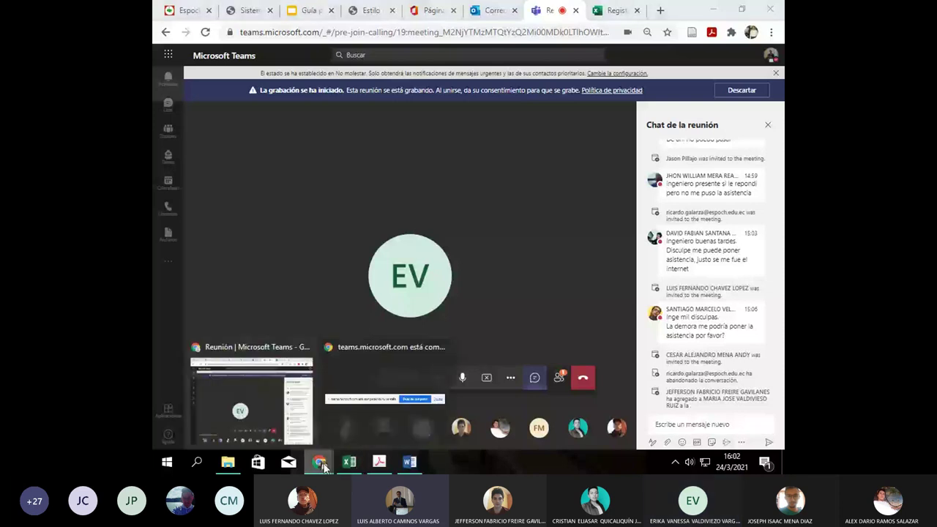
left_click(311, 11)
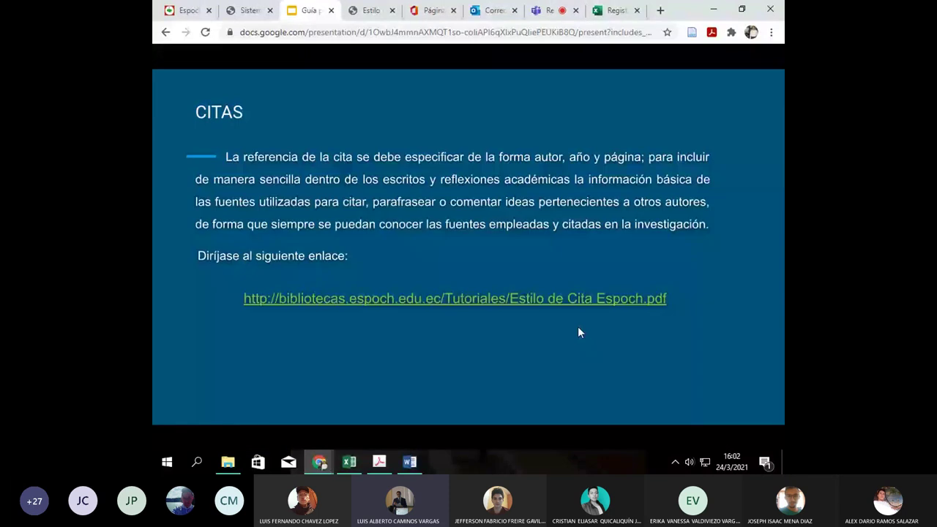
left_click(579, 331)
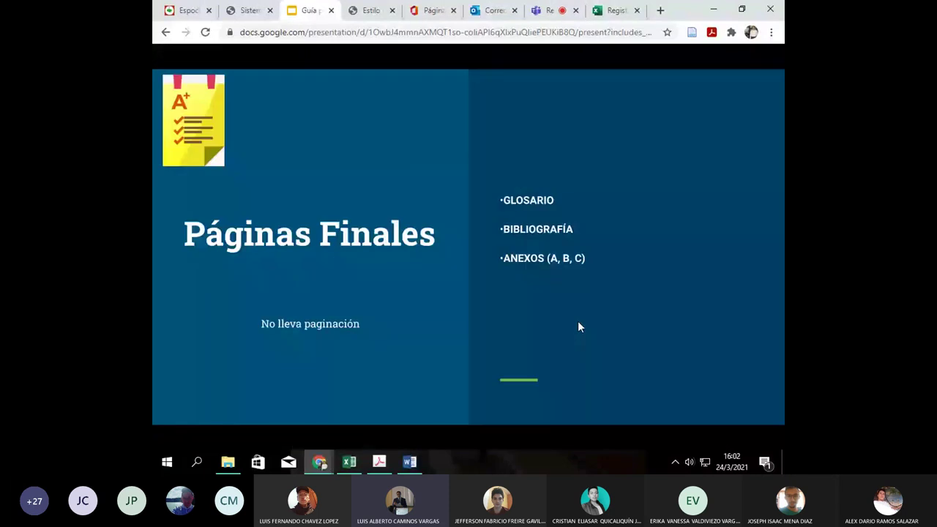
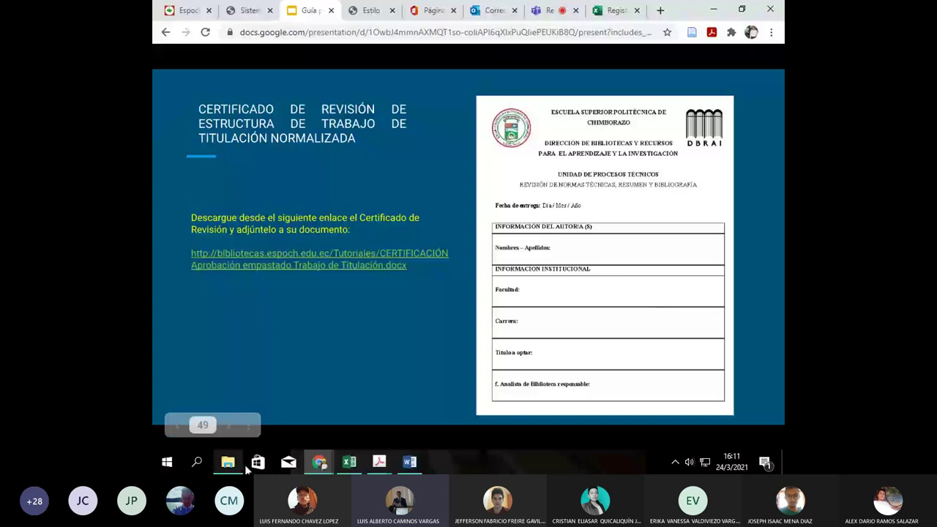
Open the Resolución 407 normalization guide PDF and scroll to page 48, the Anexo E certification
left_click(379, 461)
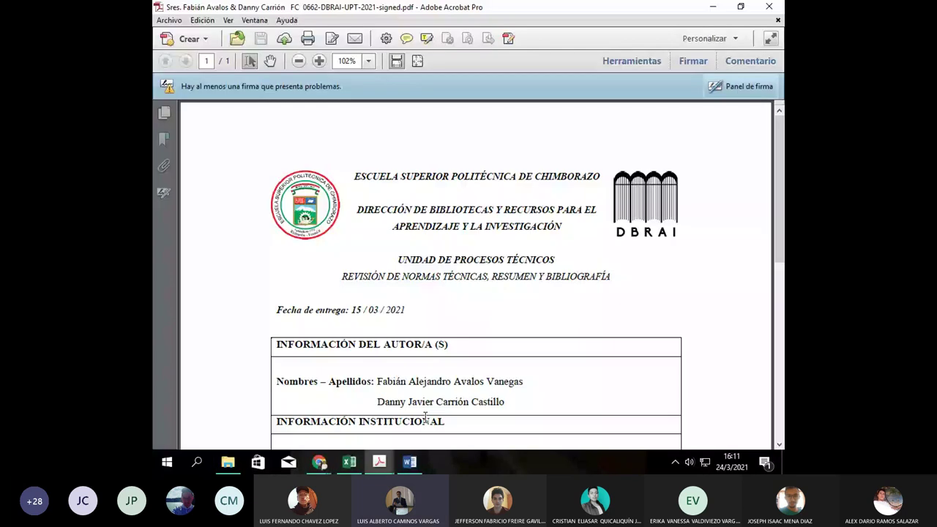
left_click(383, 465)
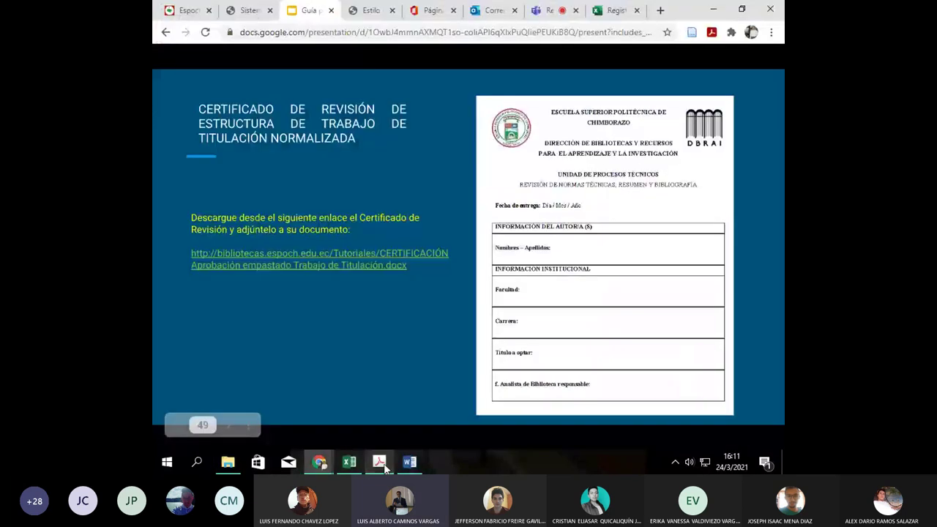
left_click(384, 466)
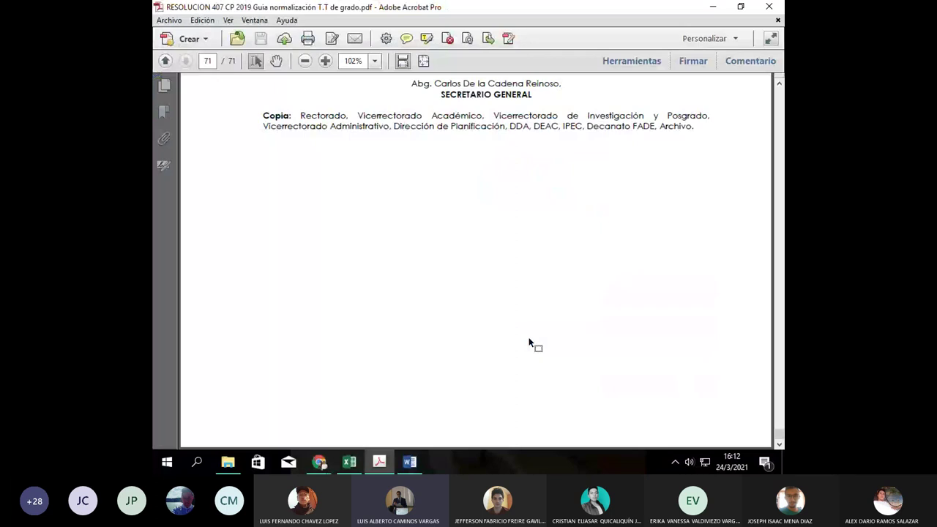
left_click_drag(778, 435, 778, 321)
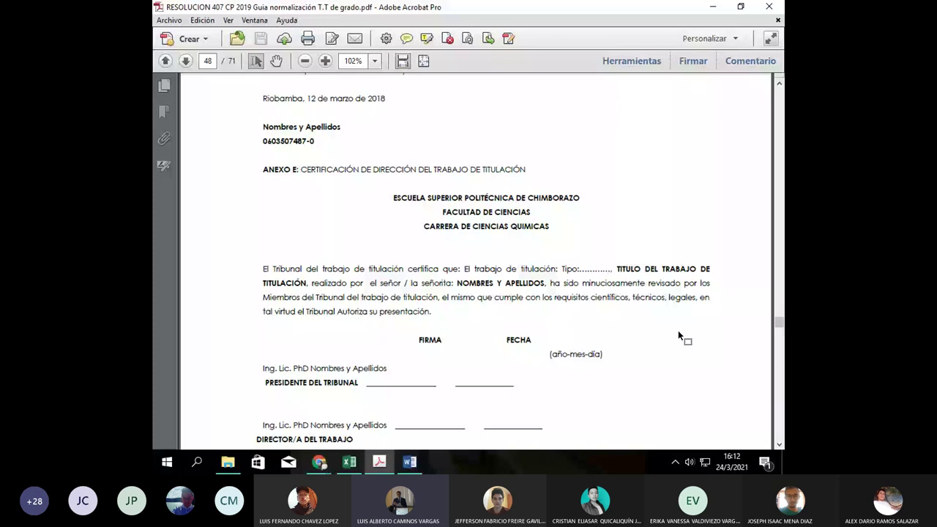
left_click(319, 462)
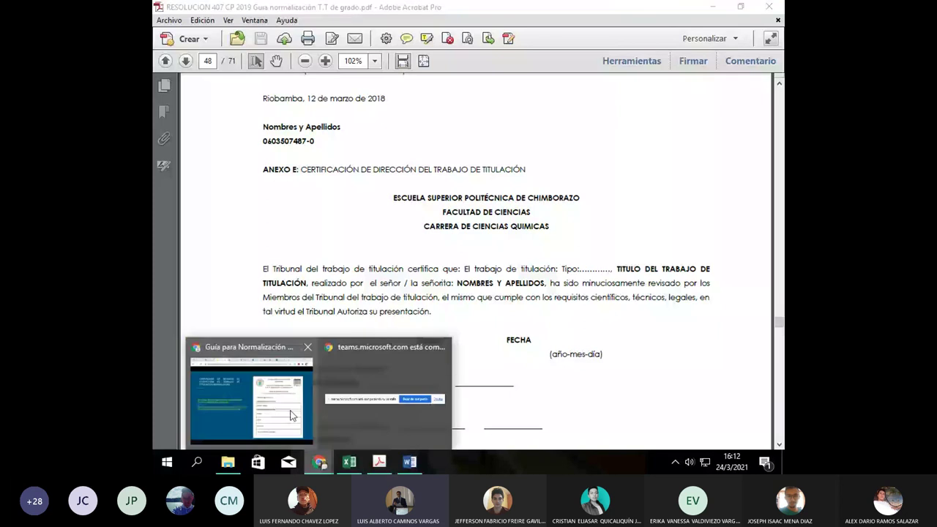
Bring back the Guía presentation in Chrome, then switch to the Teams meeting tab with its chat
left_click(292, 415)
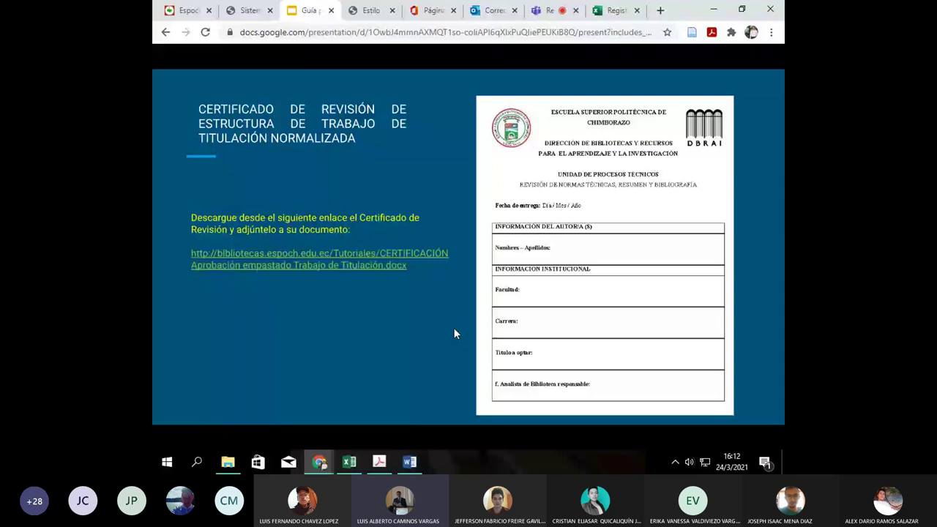
key("ctrl+7")
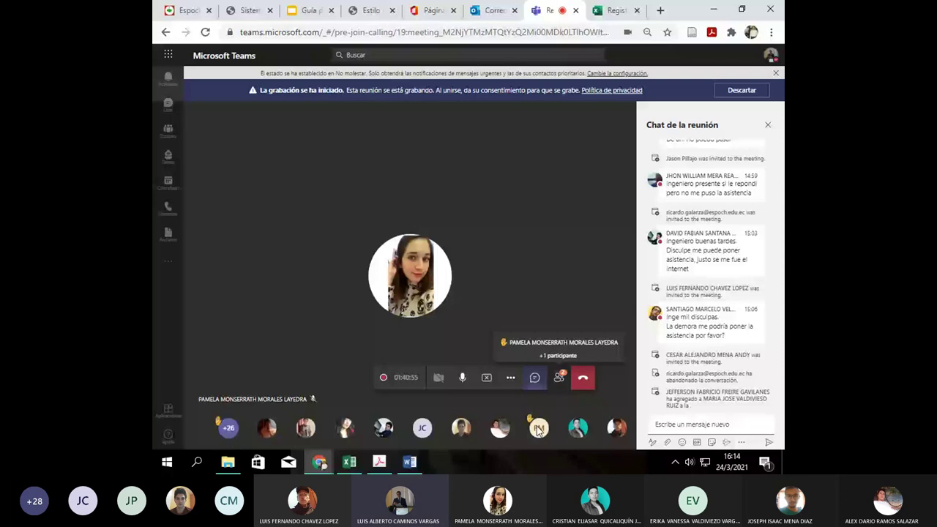
Leave the Teams meeting view to reach the 2021 FAC. CIENCIAS certification folder
mouse_move(544, 423)
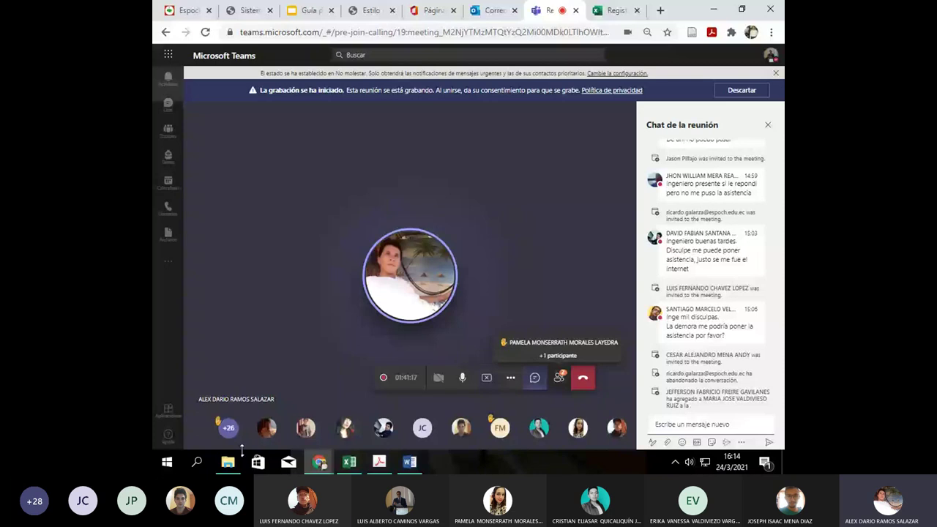
Open a TESIS .docx from the Descargas folder so the thesis shows in Word at its ESPOCH title page
left_click(229, 465)
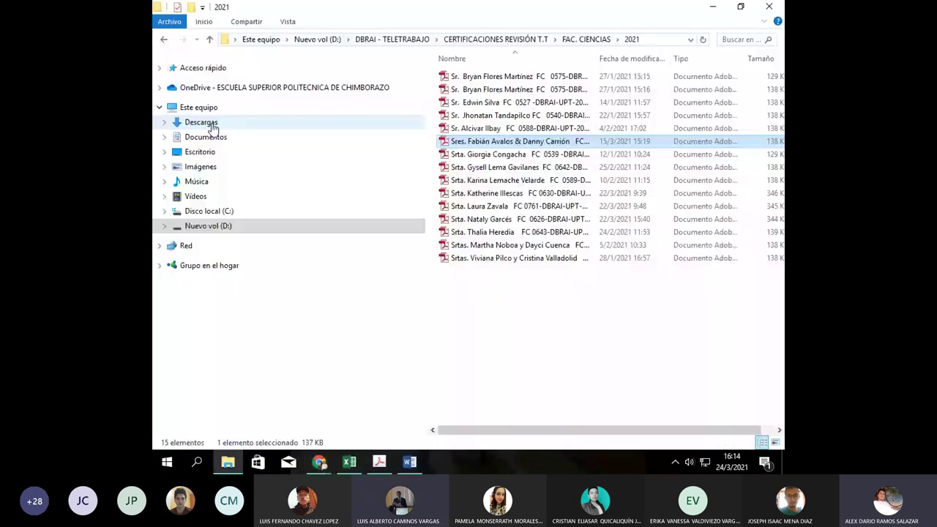
left_click(213, 128)
scroll(573, 372, "down", 4)
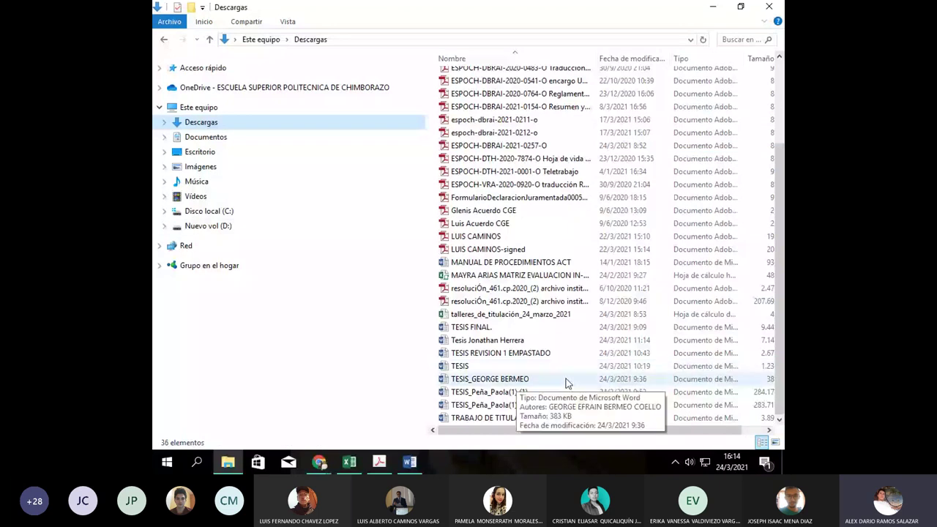
double_click(566, 380)
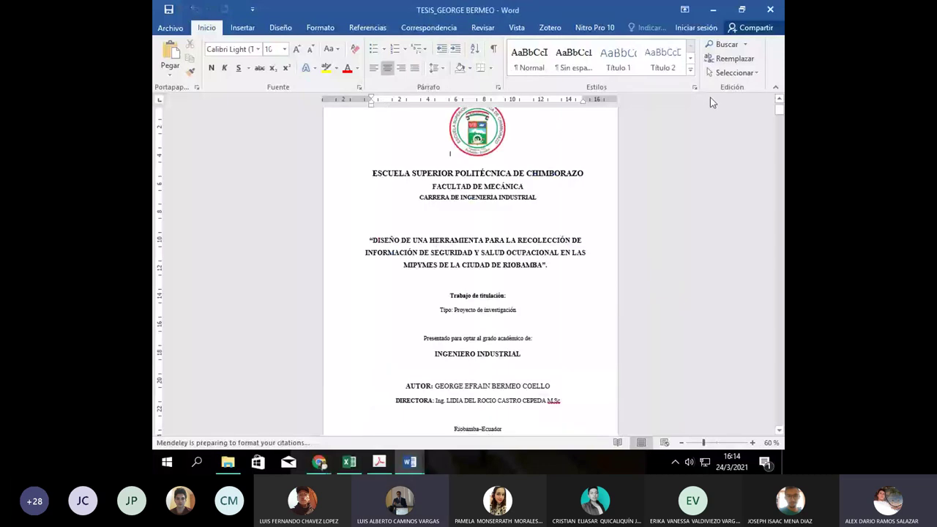
left_click(229, 462)
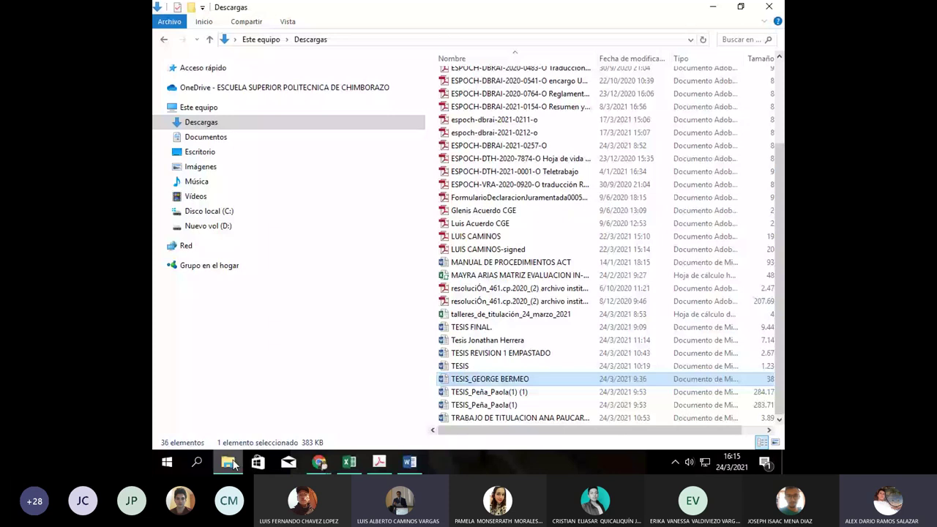
left_click(233, 466)
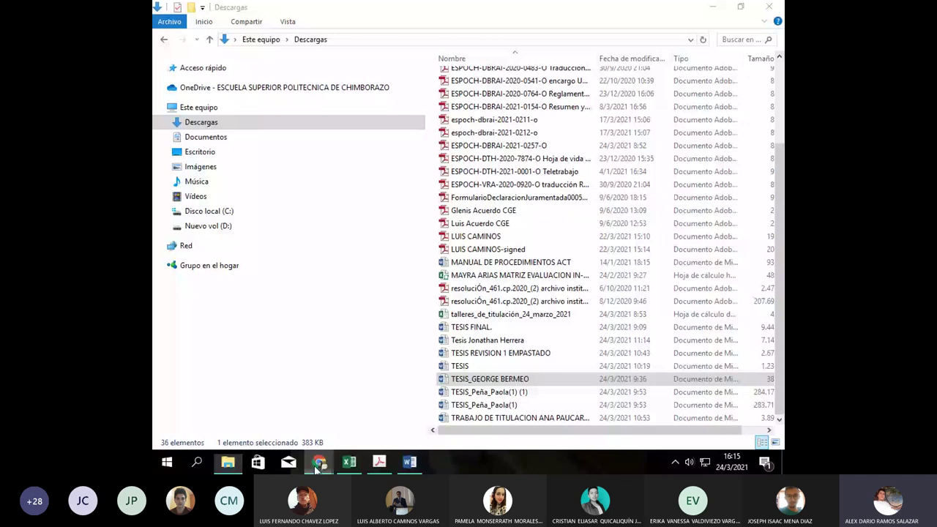
left_click(318, 466)
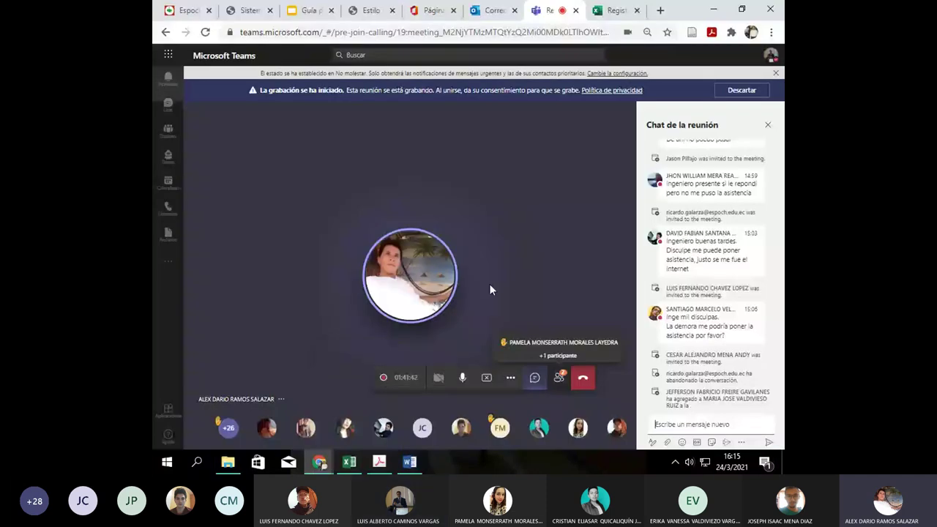
key("alt+Tab")
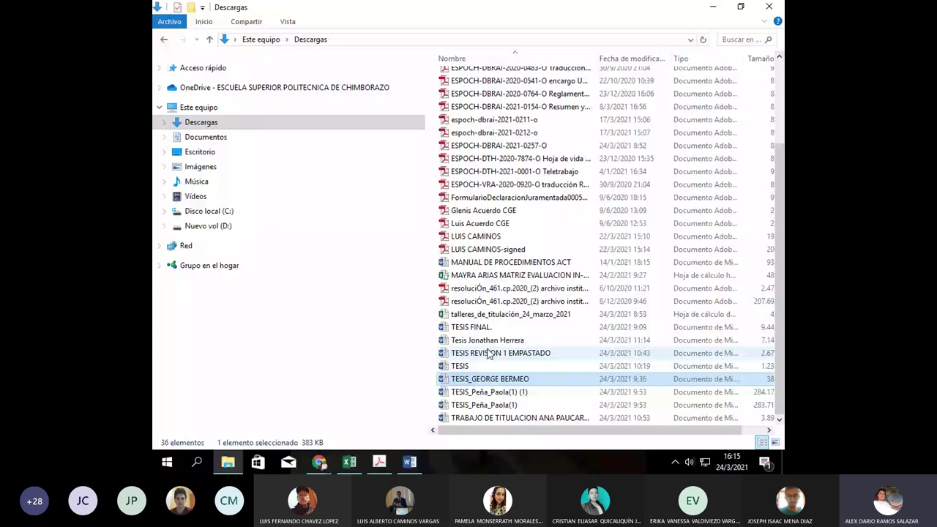
key("alt+Tab")
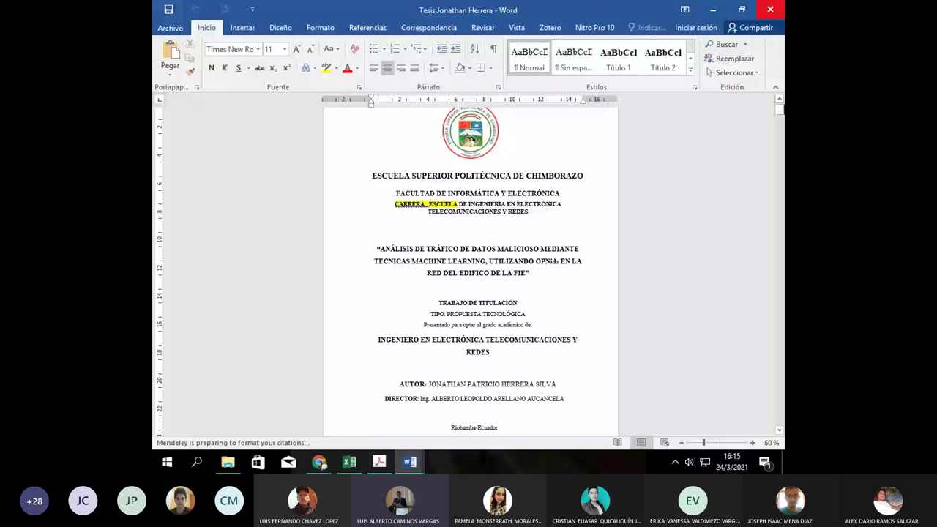
Scroll through the thesis annexes and references pages to review them
left_click_drag(779, 109, 779, 421)
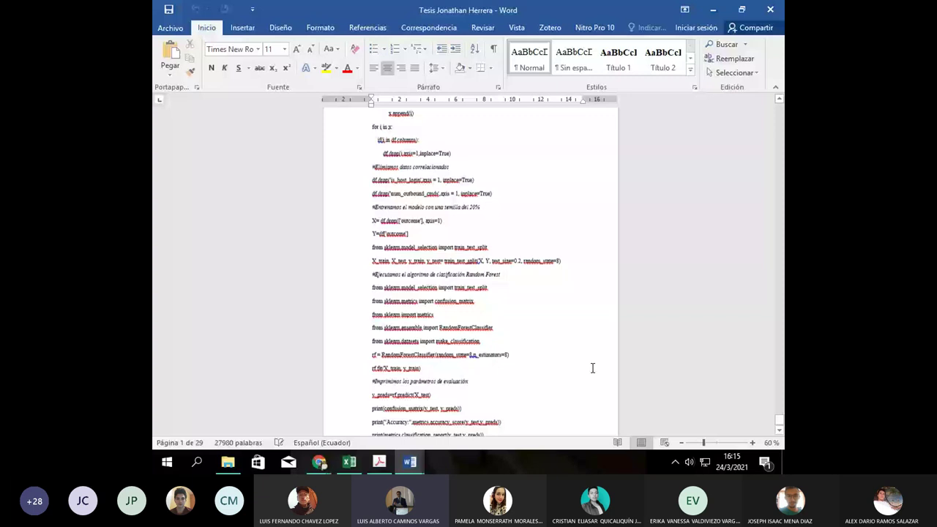
scroll(593, 368, "up", 2)
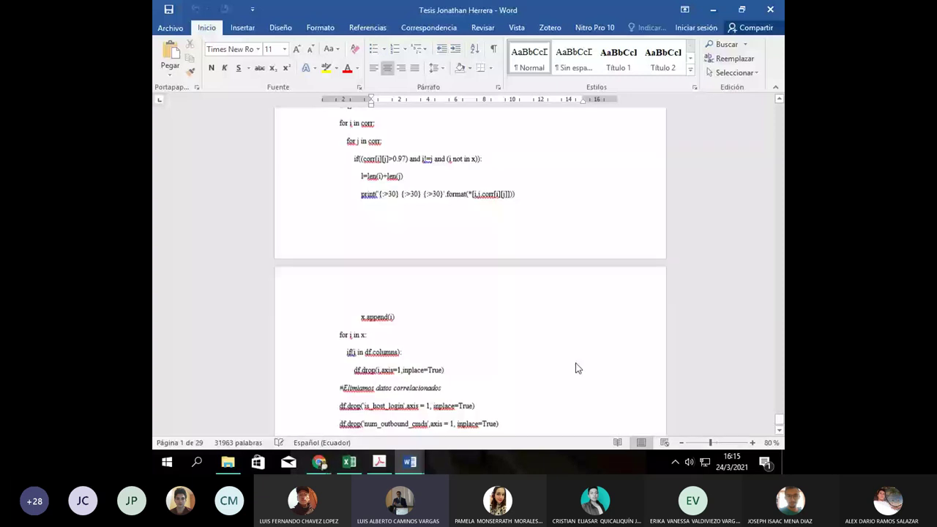
scroll(575, 366, "up", 5)
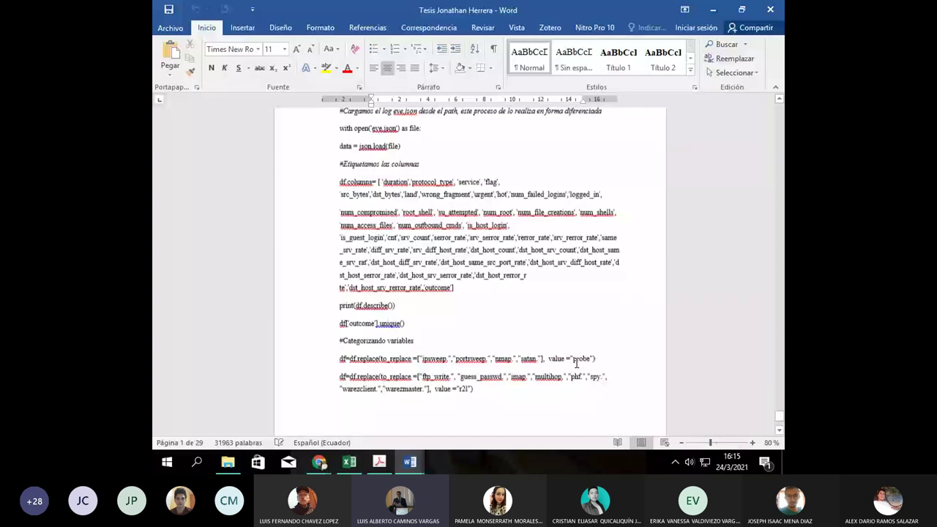
scroll(575, 362, "down", 5)
scroll(575, 362, "down", 1)
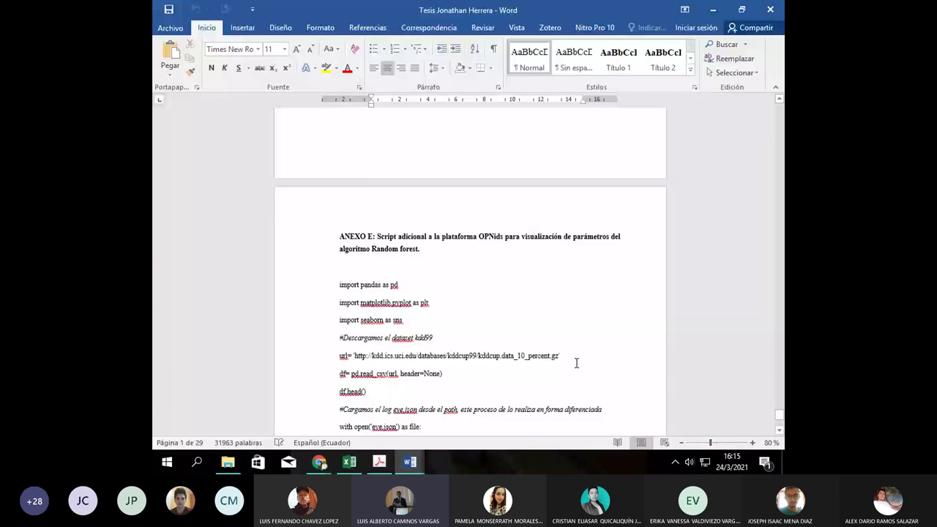
scroll(556, 355, "up", 1)
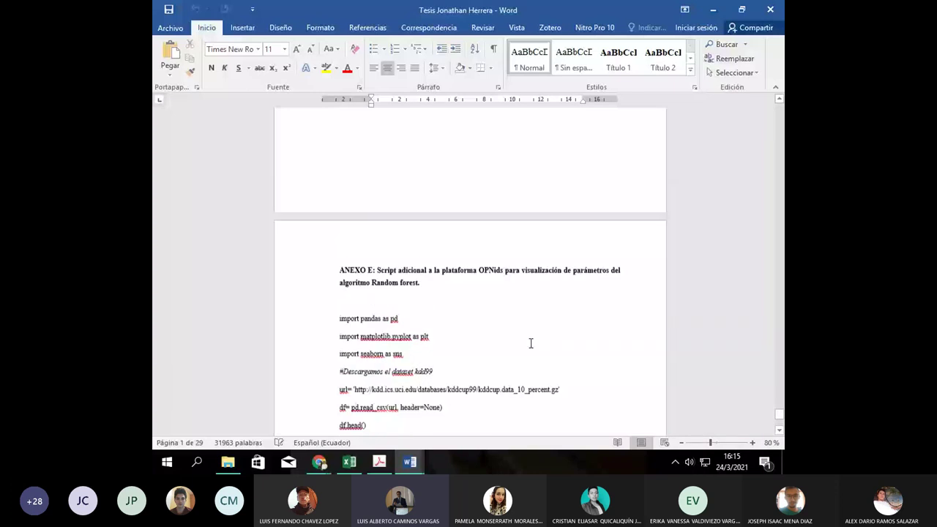
scroll(531, 343, "up", 1)
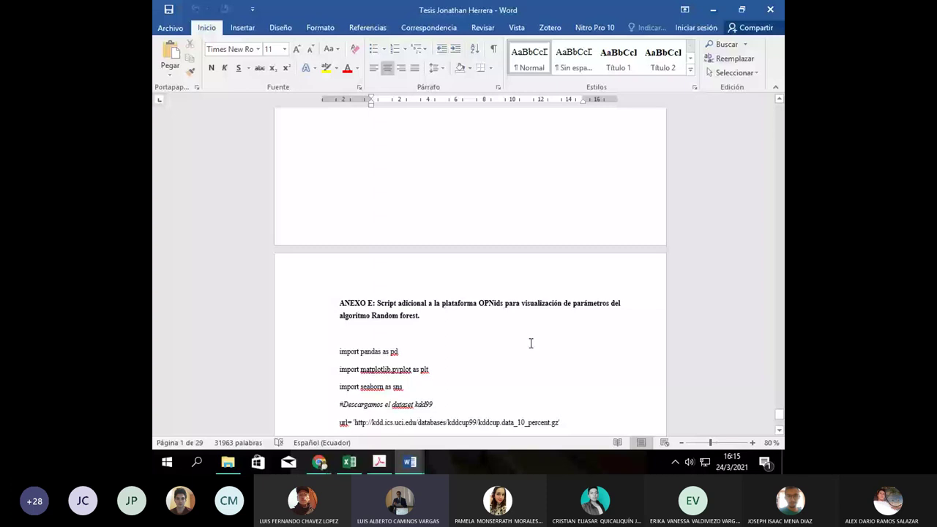
scroll(526, 341, "down", 1)
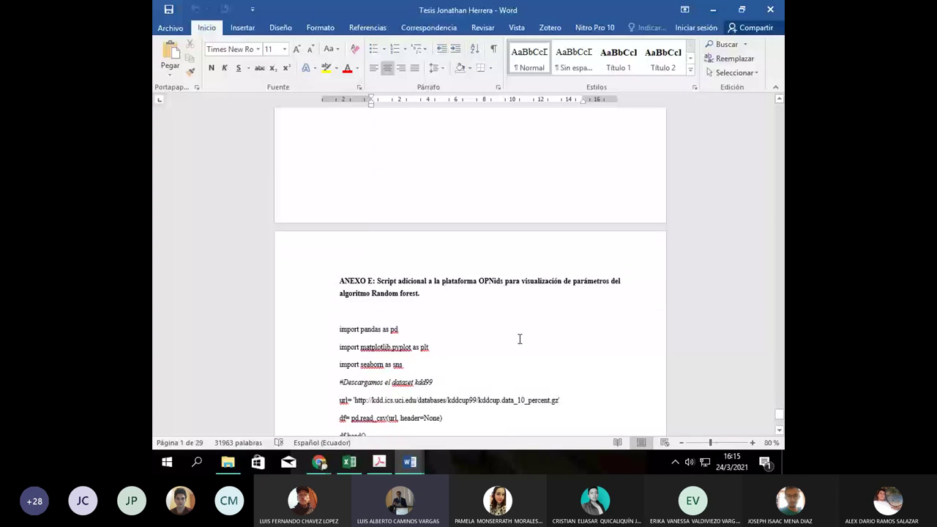
scroll(520, 339, "down", 1)
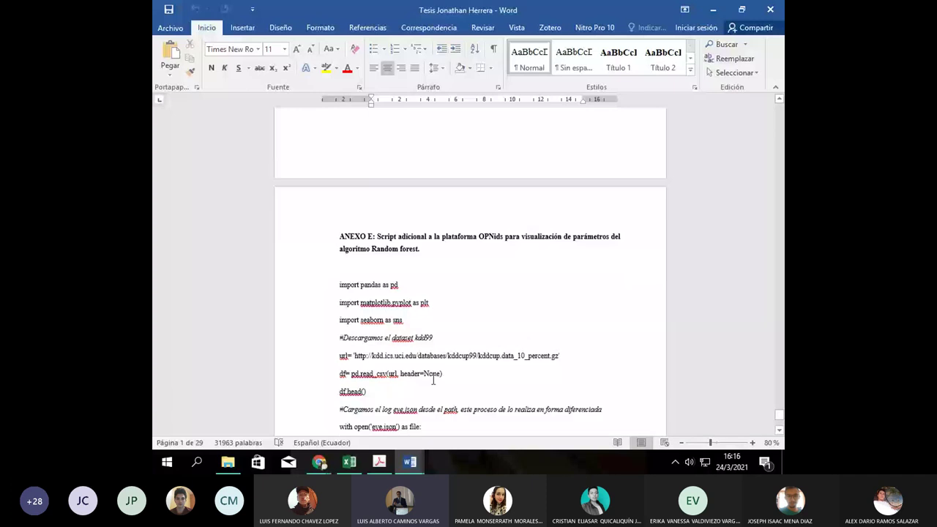
scroll(433, 380, "up", 1)
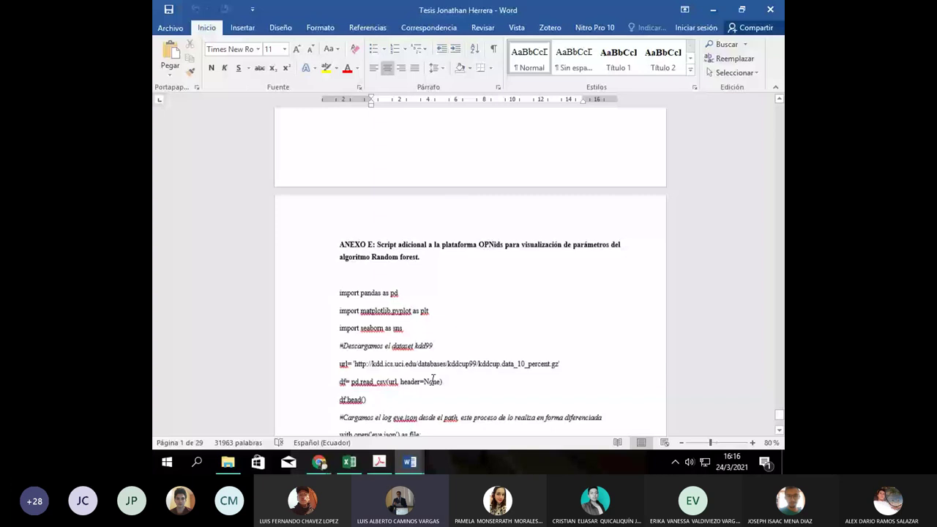
scroll(432, 380, "up", 10)
scroll(432, 381, "up", 10)
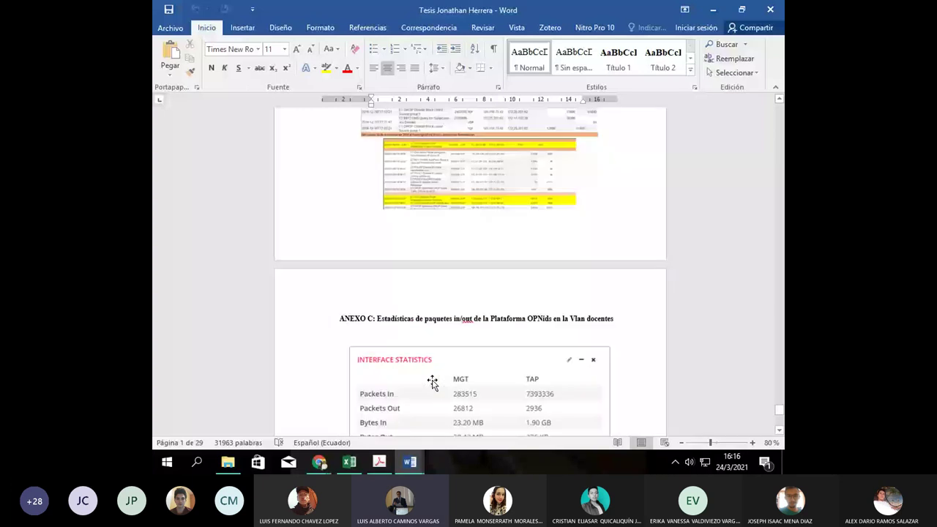
scroll(432, 381, "up", 10)
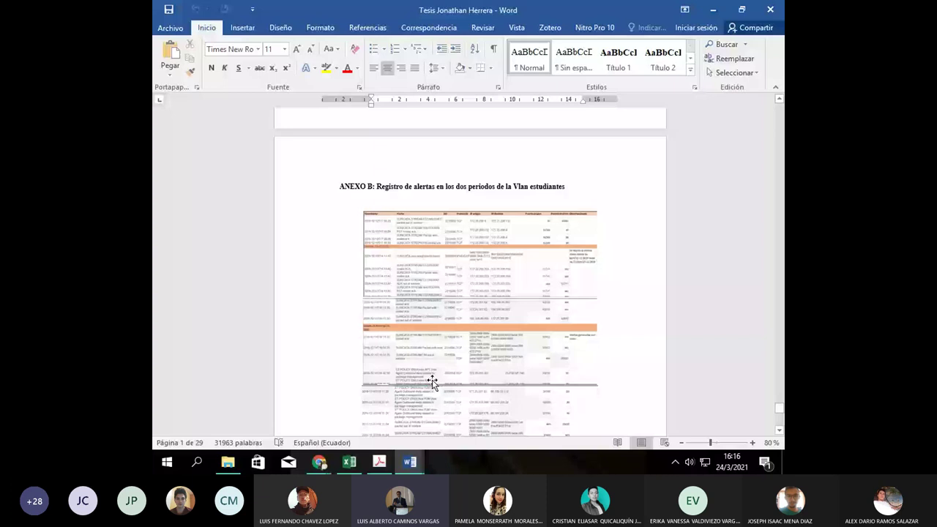
scroll(433, 381, "up", 10)
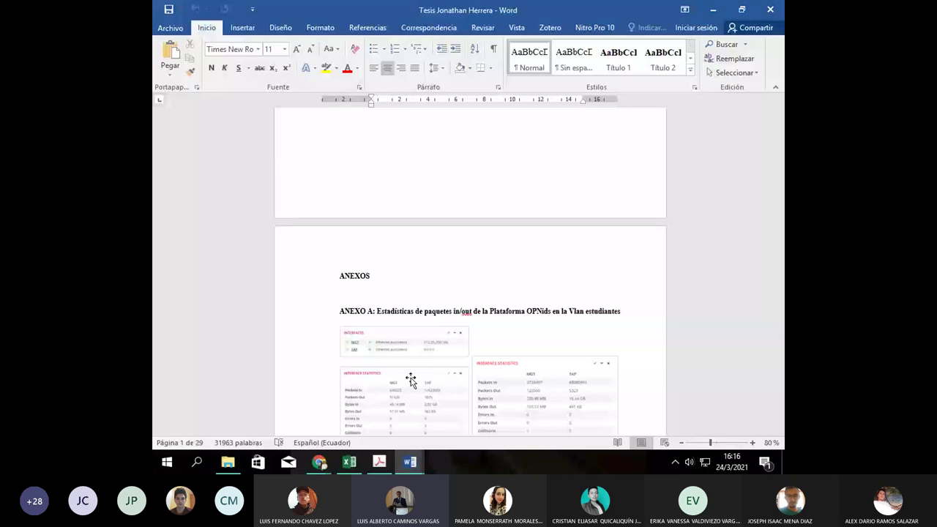
scroll(406, 337, "down", 2)
scroll(404, 325, "down", 1)
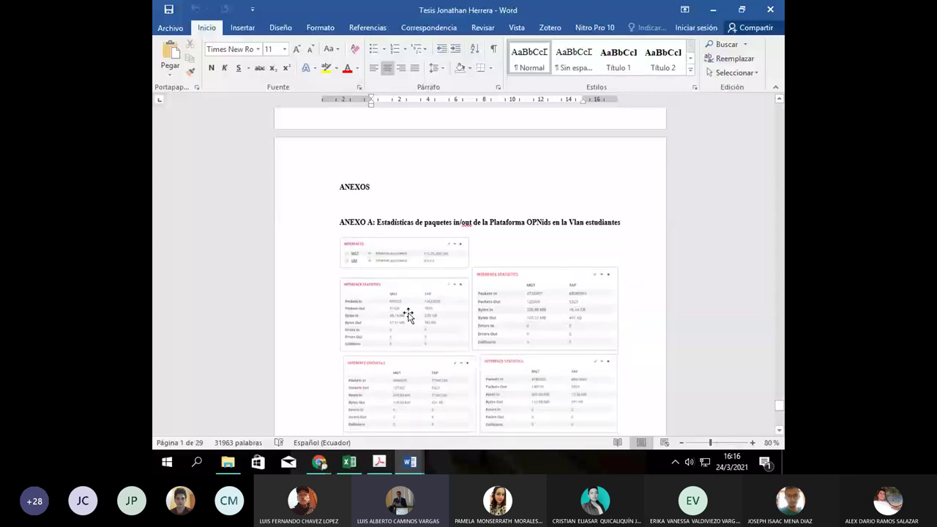
scroll(408, 316, "down", 1)
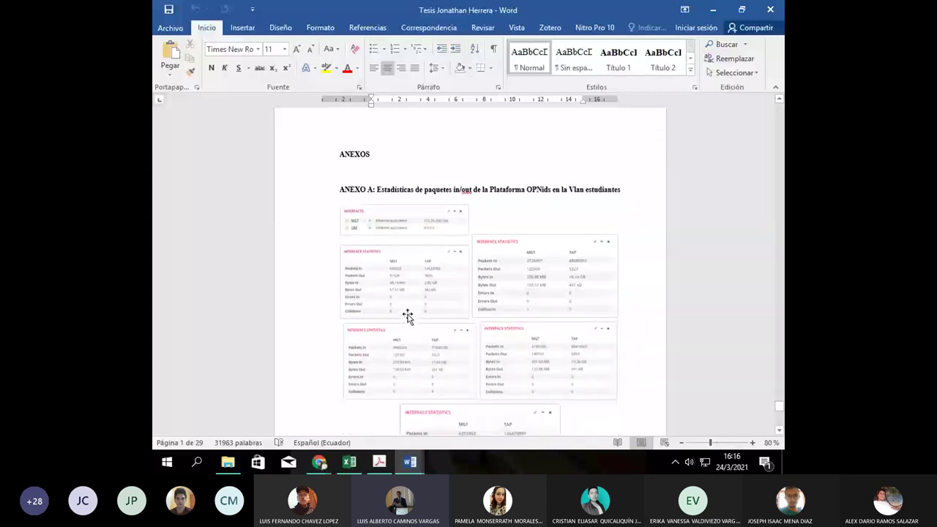
scroll(408, 316, "down", 1)
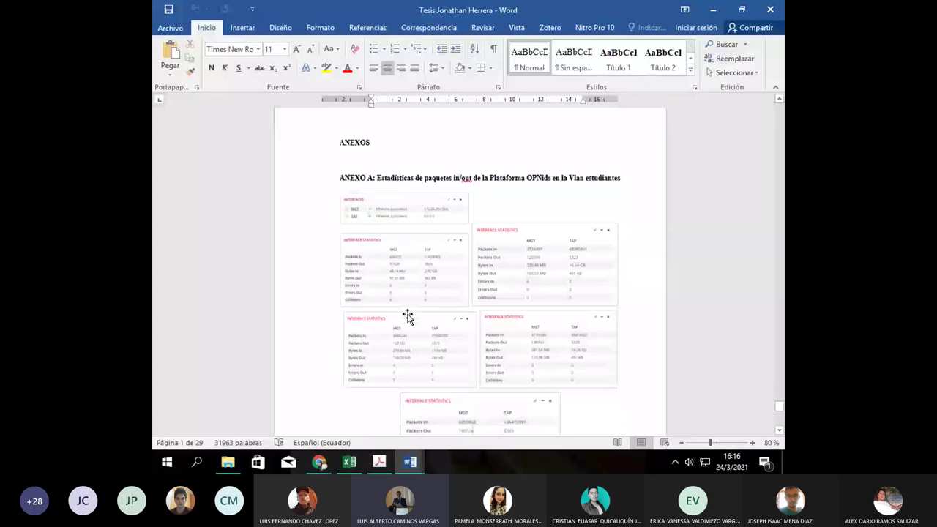
scroll(408, 316, "up", 3)
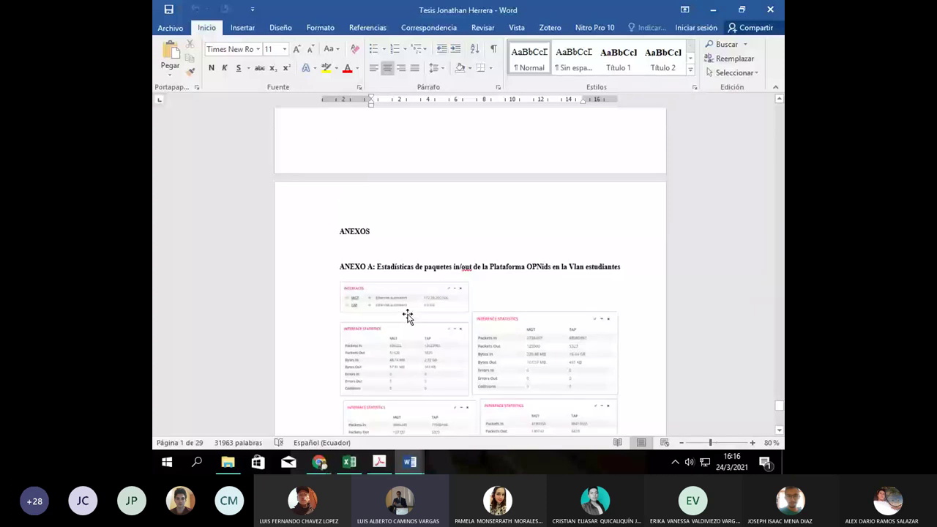
scroll(408, 316, "down", 4)
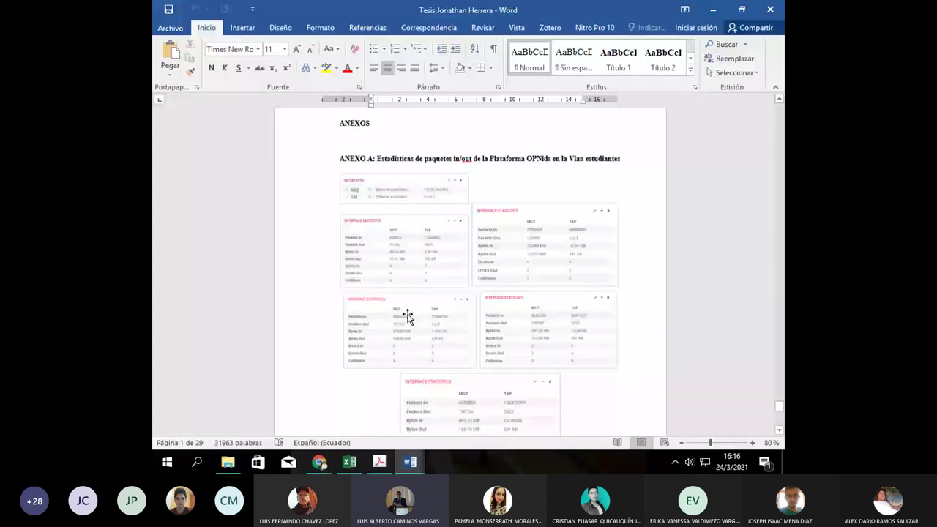
scroll(408, 316, "up", 4)
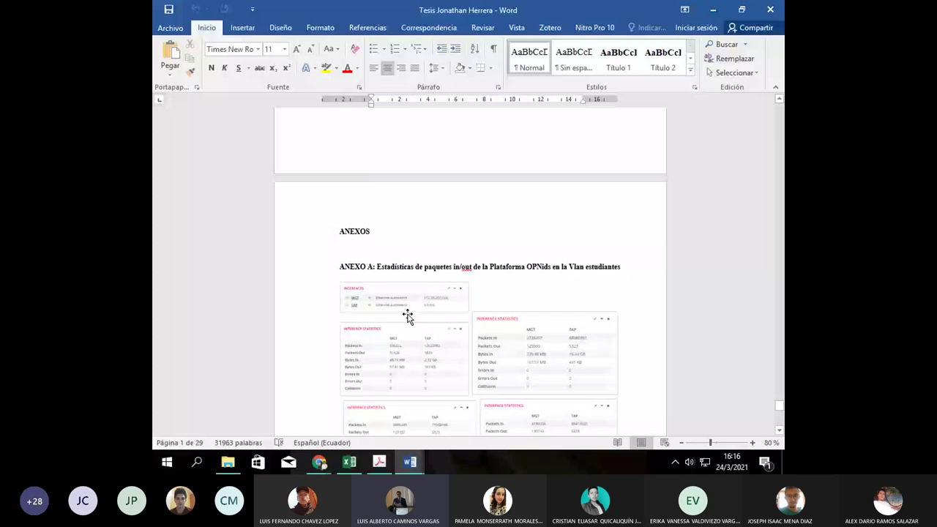
scroll(408, 316, "up", 20)
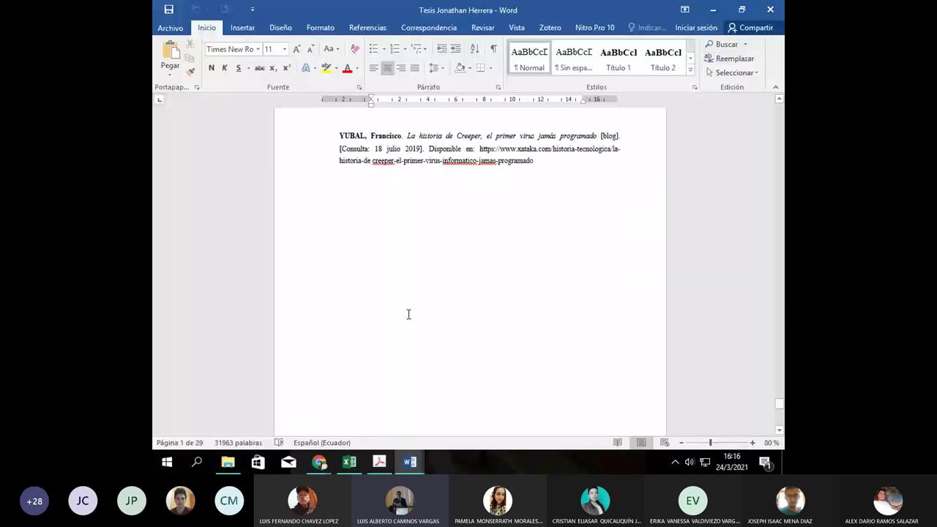
scroll(409, 314, "up", 15)
scroll(408, 314, "up", 5)
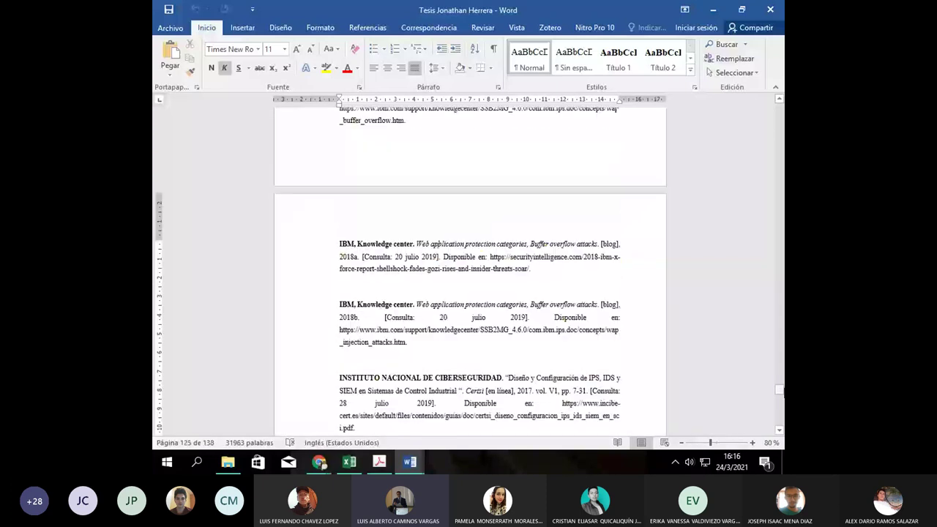
Review section 3.3.3 and the code appendix pages, then switch to the Teams meeting
left_click_drag(779, 392, 779, 358)
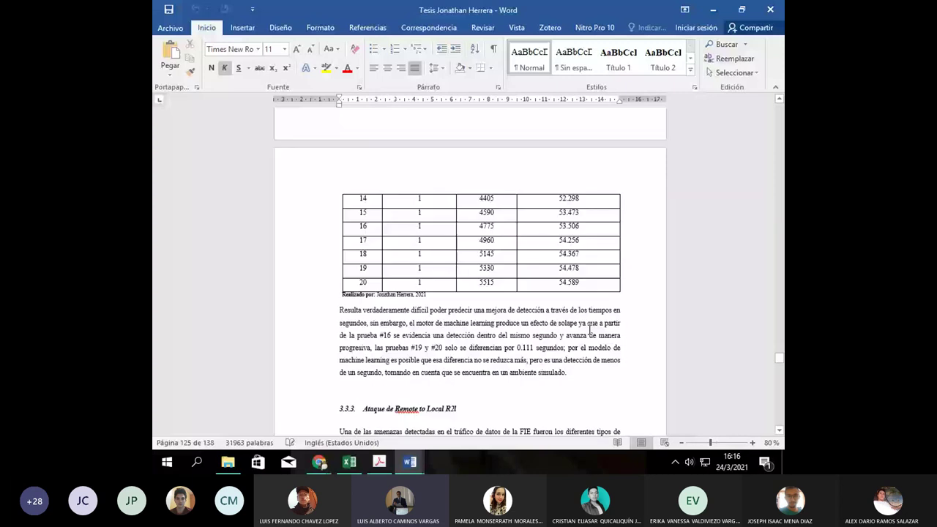
scroll(590, 331, "down", 3)
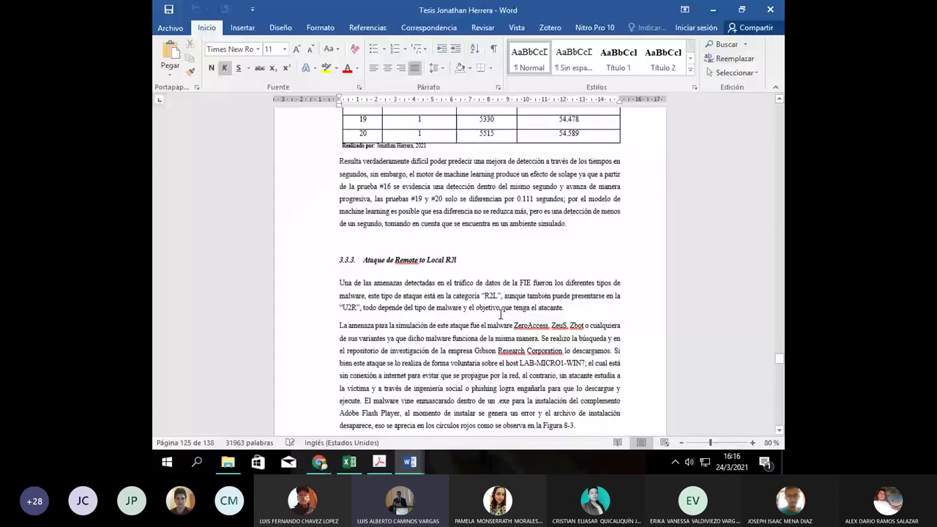
scroll(501, 314, "down", 2)
left_click_drag(396, 251, 568, 327)
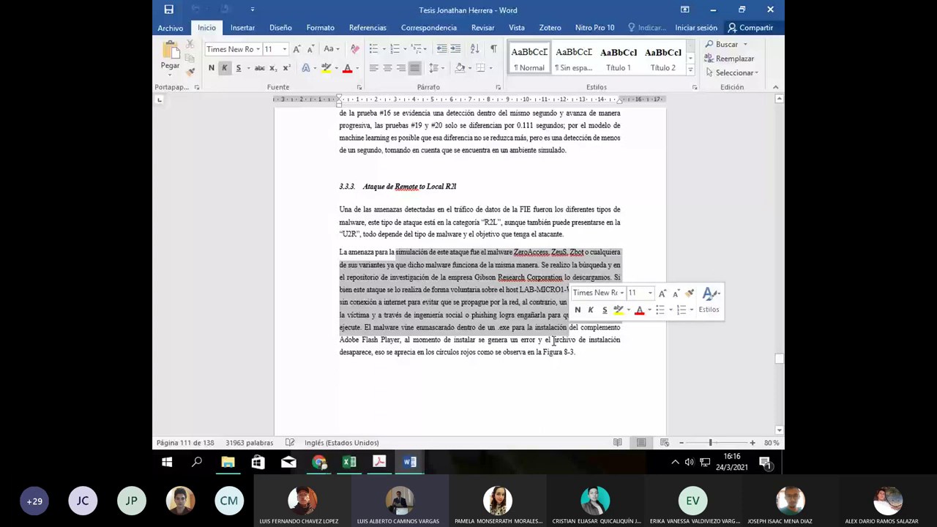
scroll(778, 272, "down", 3)
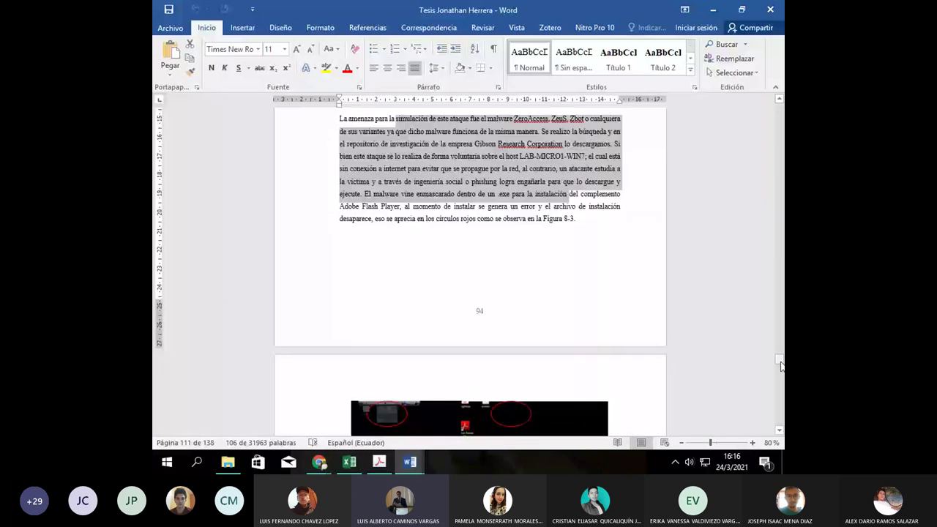
left_click_drag(780, 366, 780, 421)
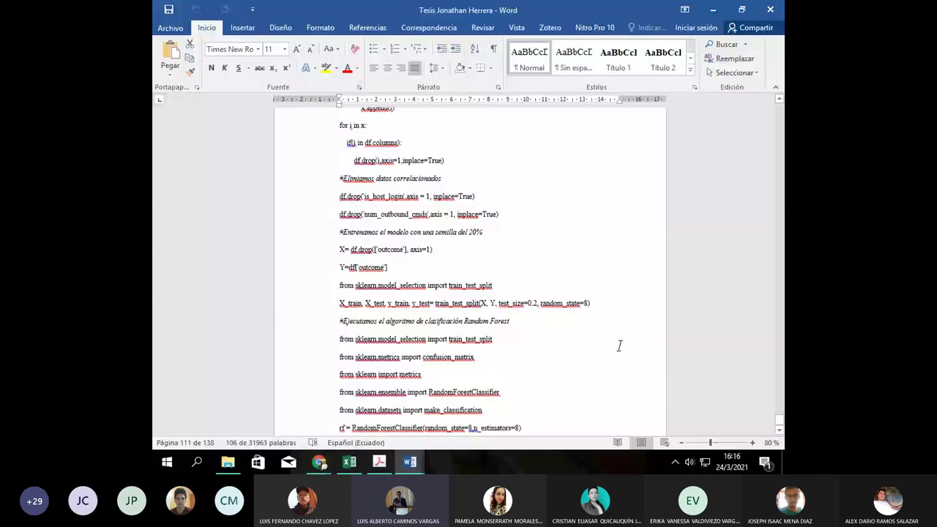
scroll(620, 345, "up", 2)
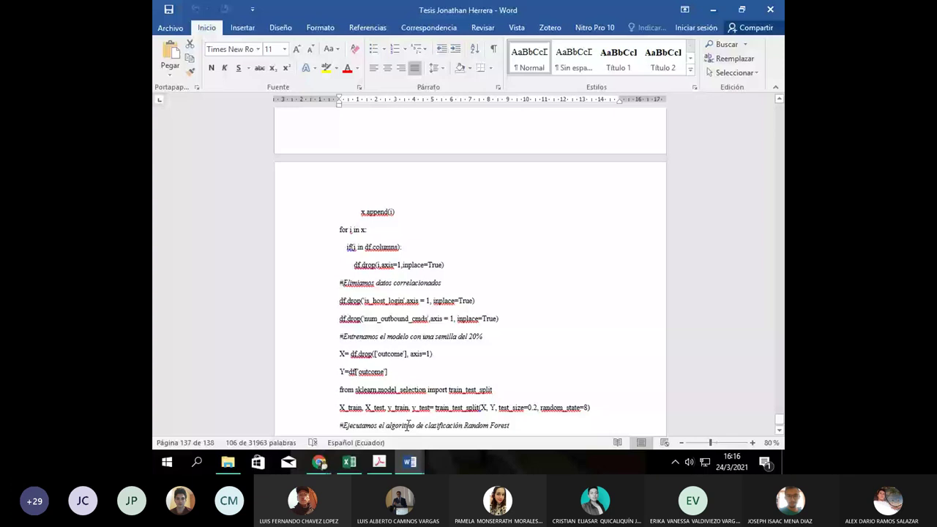
key("alt+Tab")
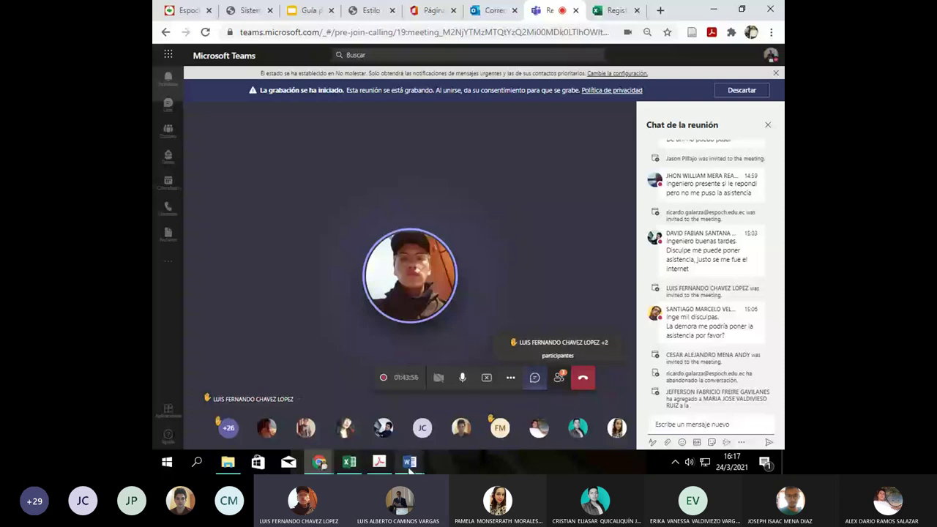
Bring the thesis window back in Word and jump to its ESPOCH title page
mouse_move(408, 469)
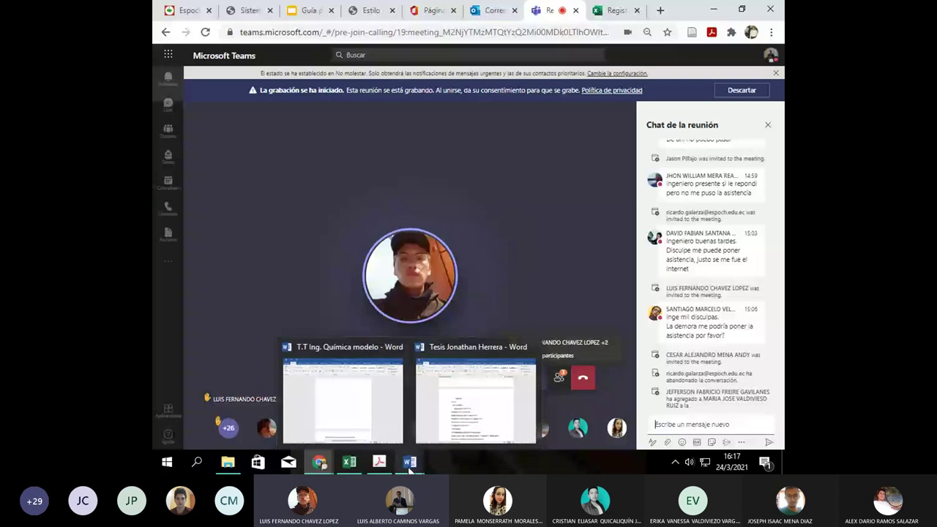
left_click(469, 395)
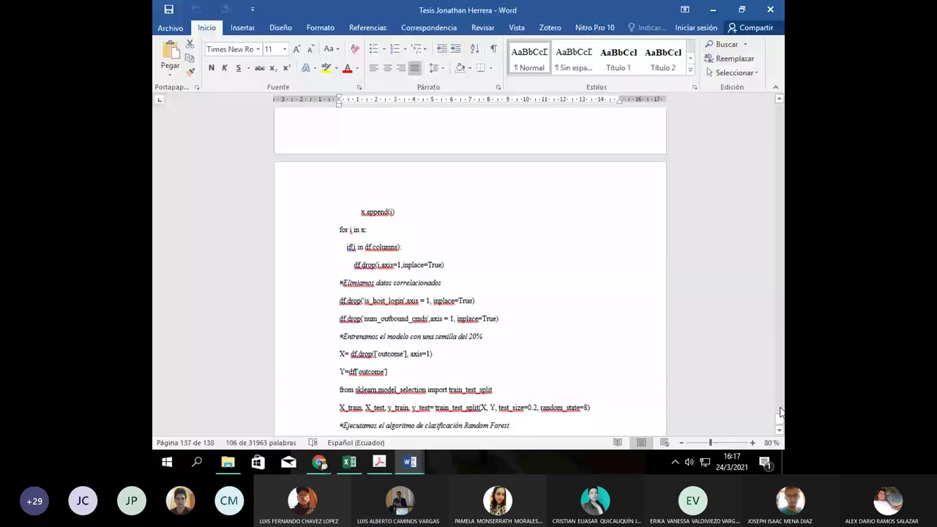
key("ctrl+Home")
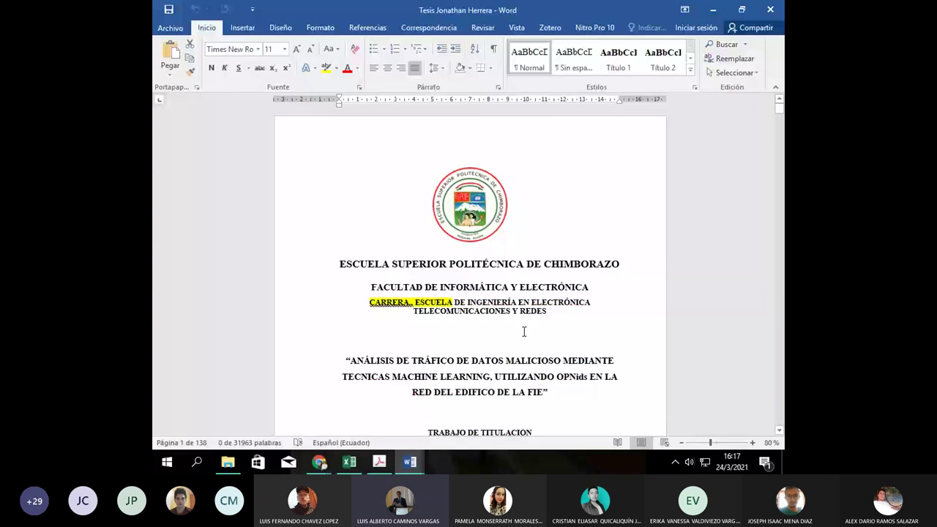
Scroll the thesis title page to look over the Trabajo de Titulación details
scroll(524, 332, "down", 2)
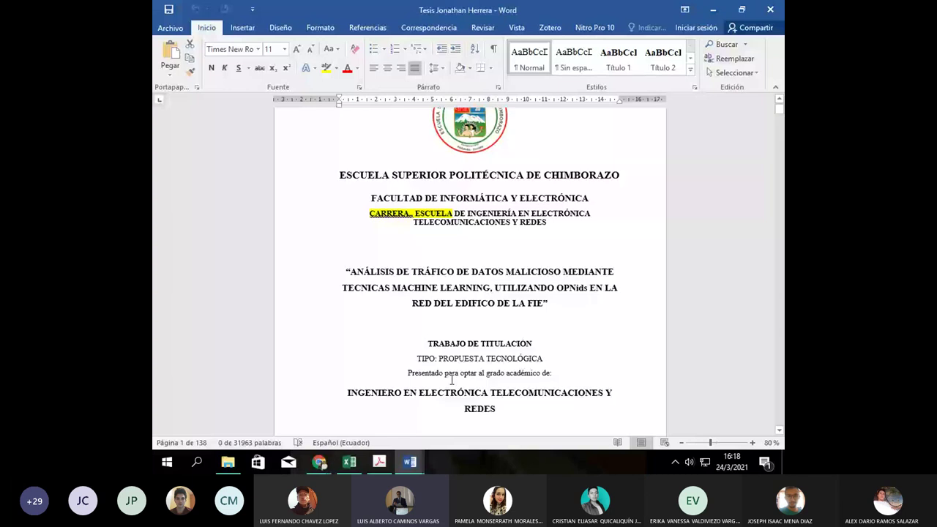
Glance at the guide PDF and browser windows, then return to the thesis title page in Word
left_click(379, 462)
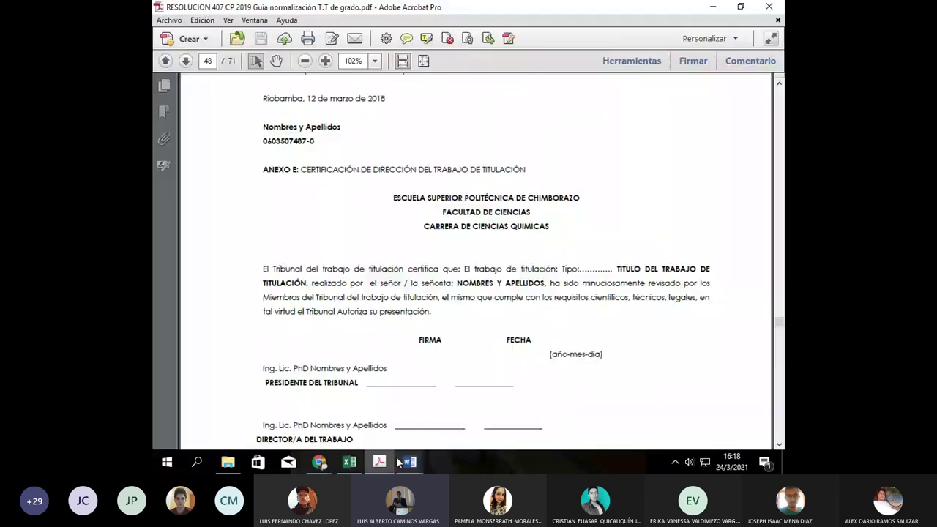
left_click(319, 461)
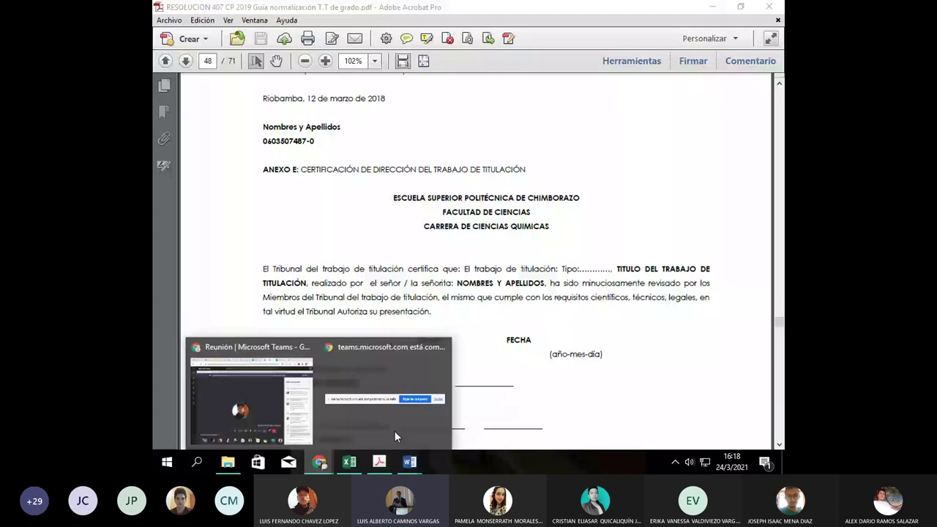
left_click(409, 462)
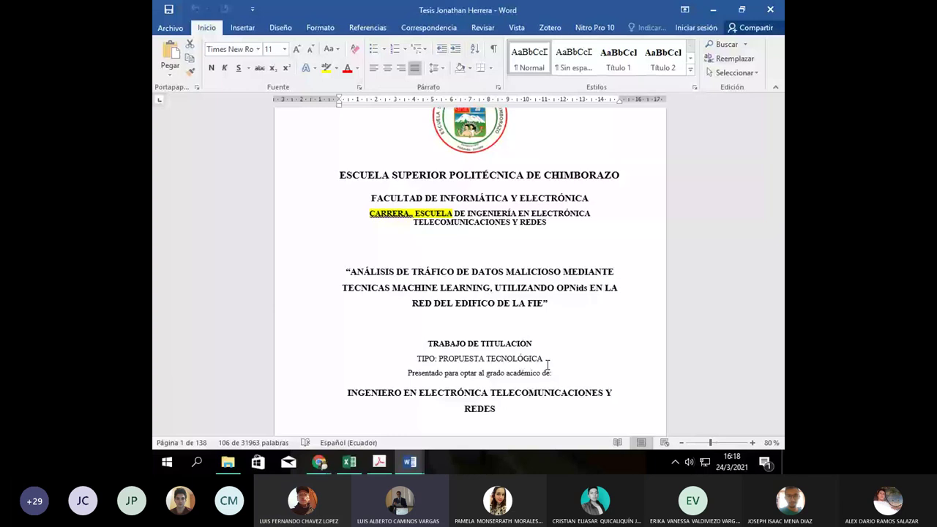
Move past the copyright page, briefly selecting the whole document and then clearing the selection
key("Page_Down")
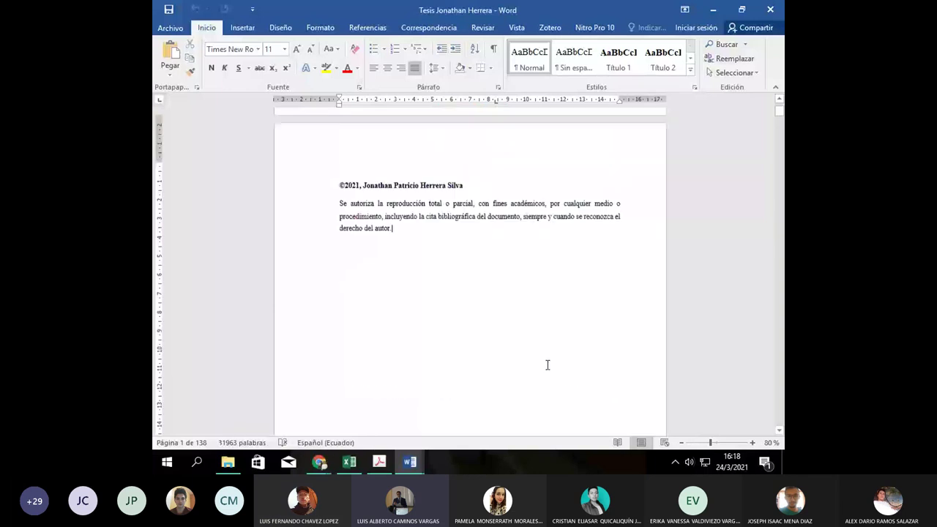
scroll(547, 365, "down", 1)
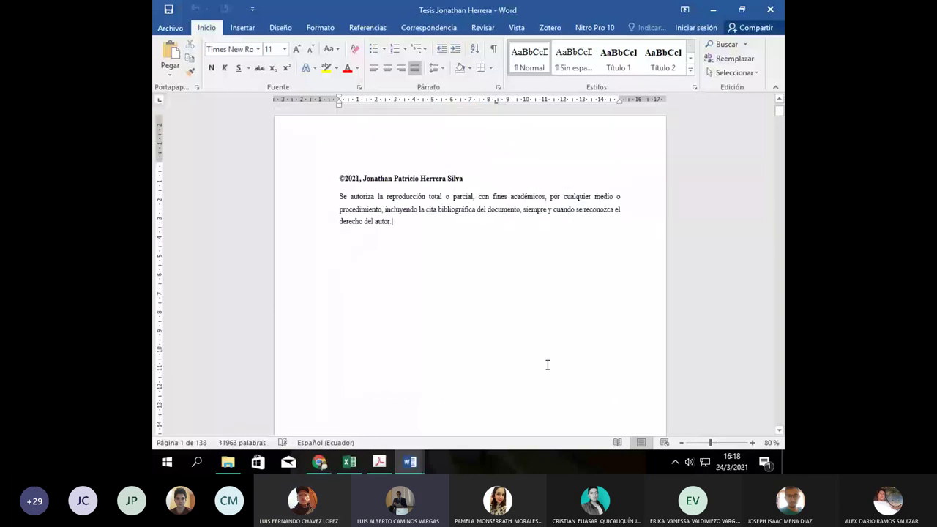
key("ctrl+a")
scroll(546, 365, "down", 10)
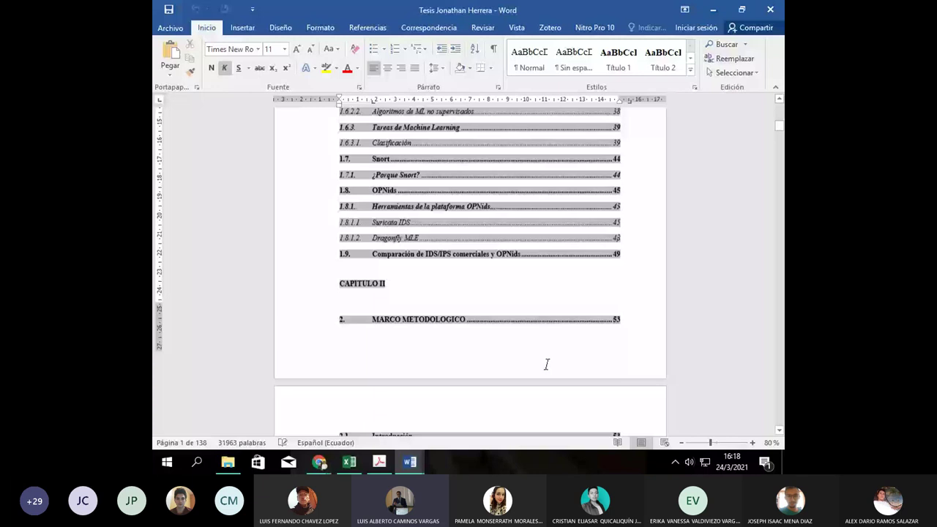
scroll(546, 365, "down", 10)
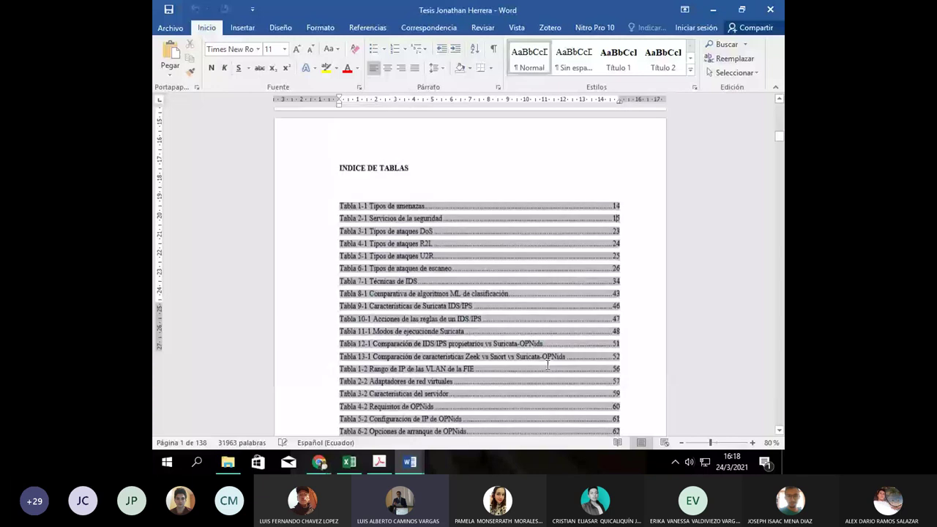
scroll(547, 364, "down", 10)
left_click(546, 365)
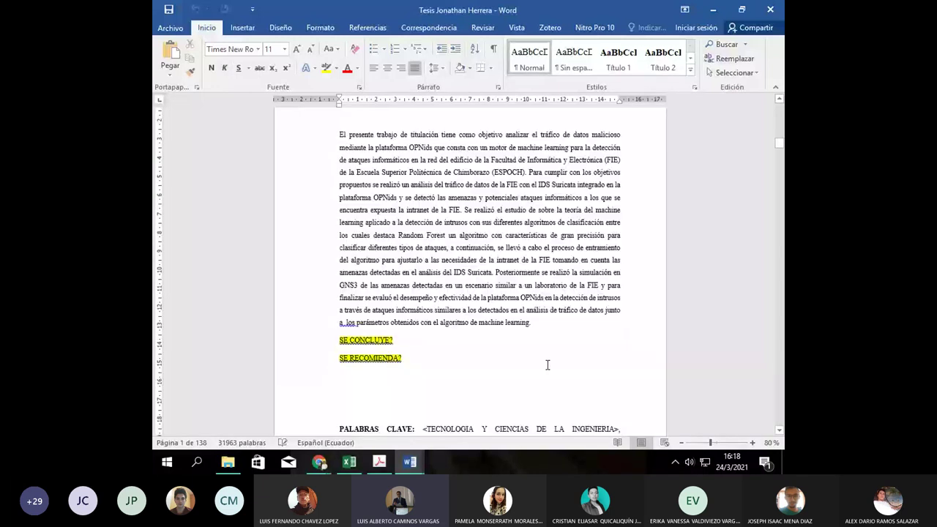
Scroll to the page-17 SUMMARY abstract, select and review it, then return to Teams
scroll(669, 292, "down", 3)
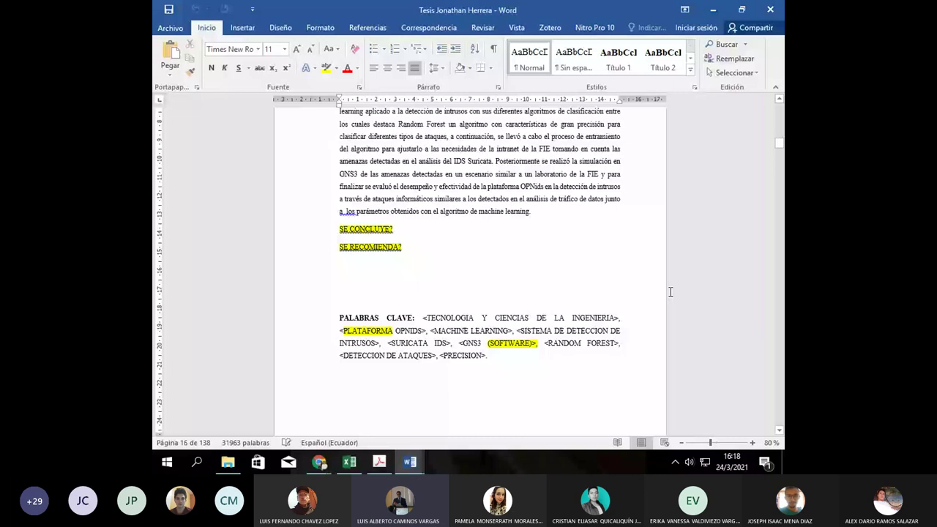
scroll(526, 351, "down", 2)
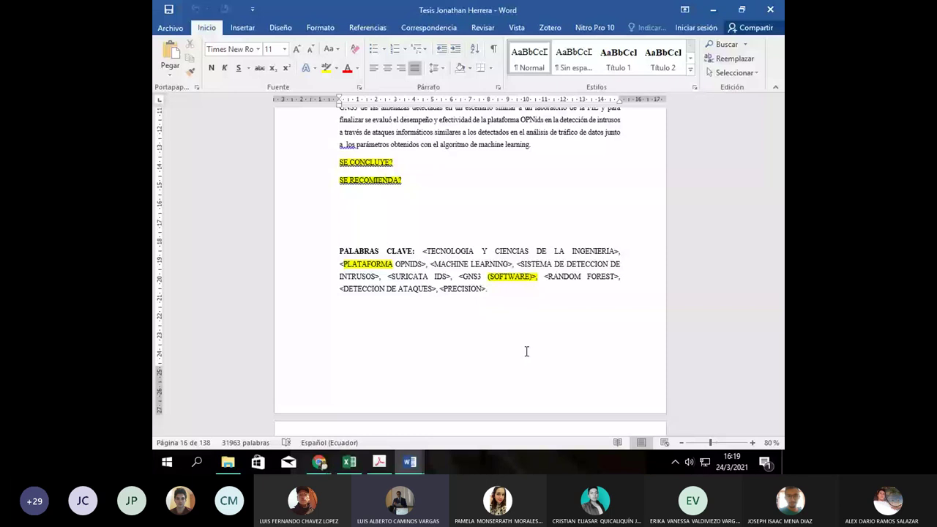
scroll(527, 352, "down", 2)
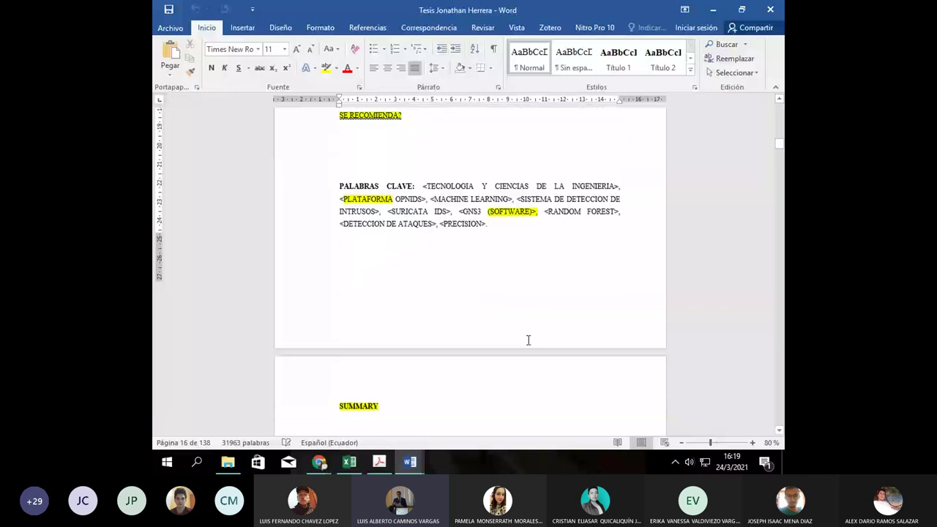
scroll(528, 340, "down", 8)
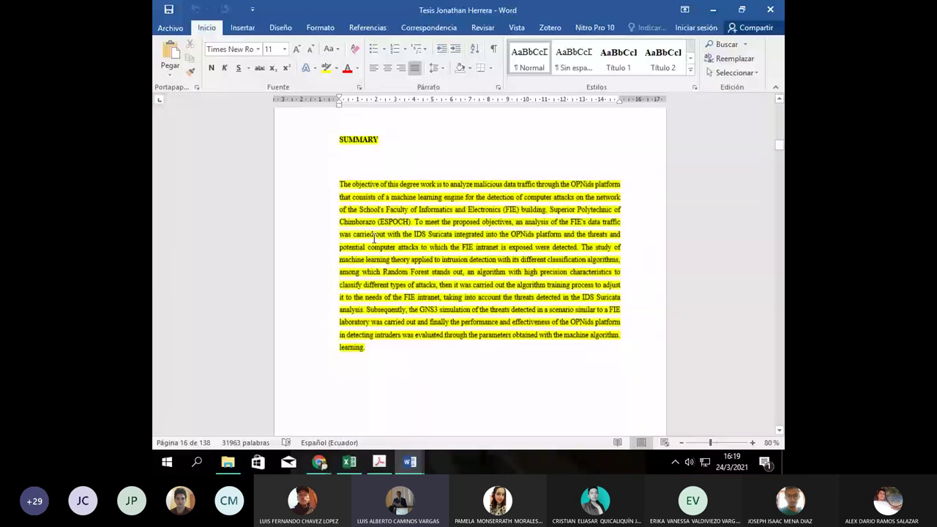
left_click_drag(338, 182, 436, 396)
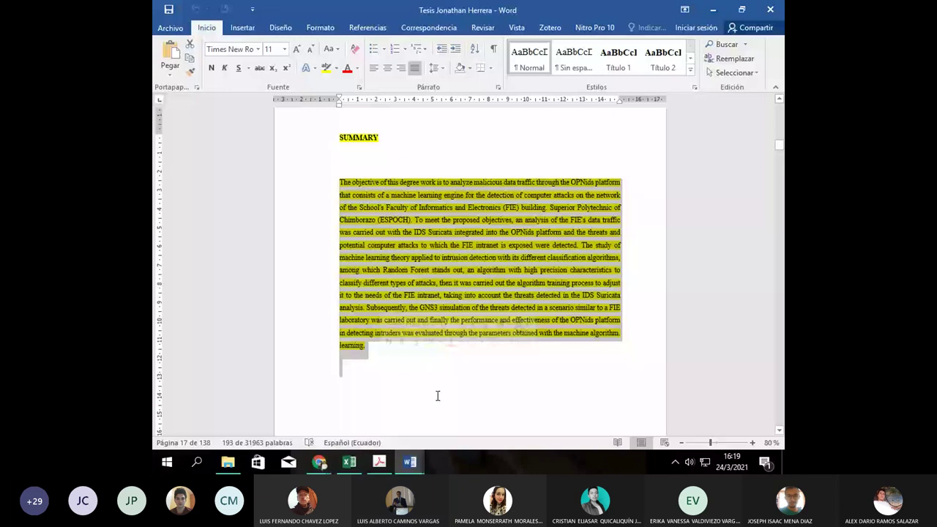
left_click(443, 374)
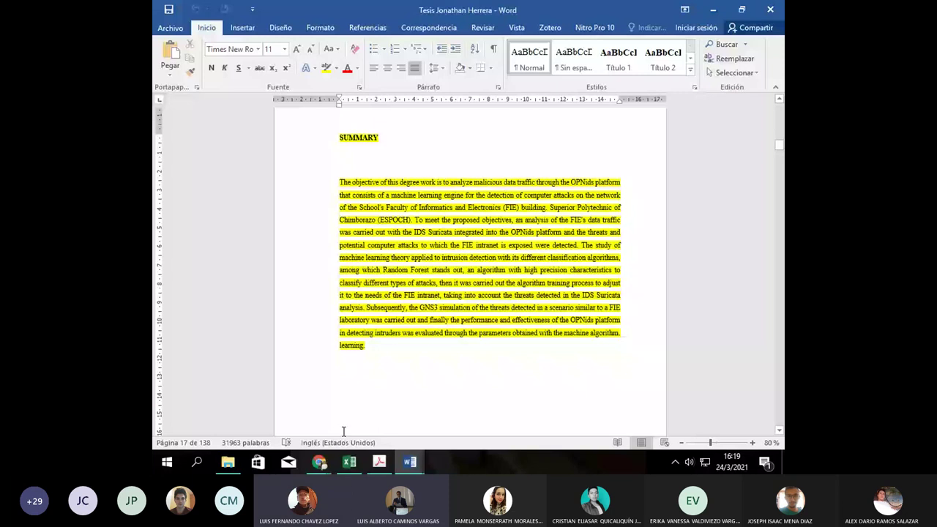
key("alt+Tab")
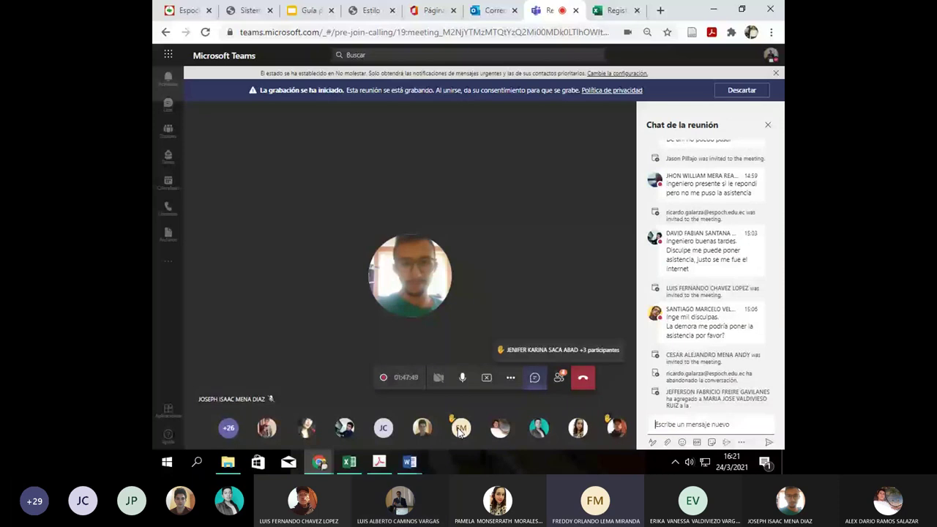
Show the meeting participant list and close the T.T Ing. Química modelo document, answering its save prompt
mouse_move(459, 432)
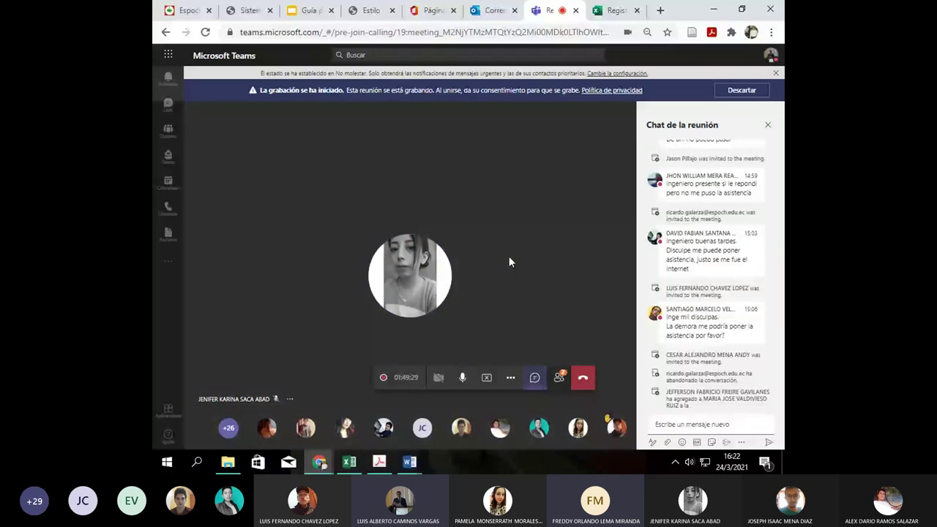
left_click(560, 378)
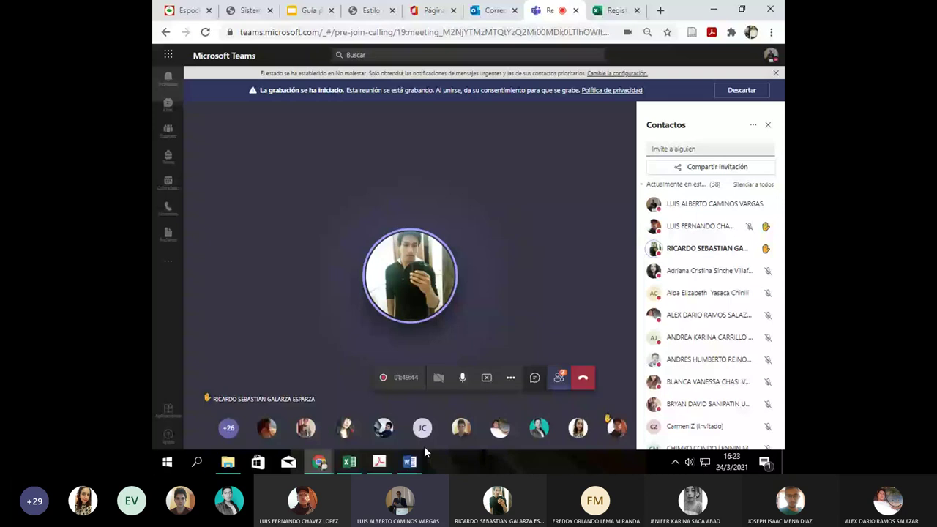
mouse_move(414, 471)
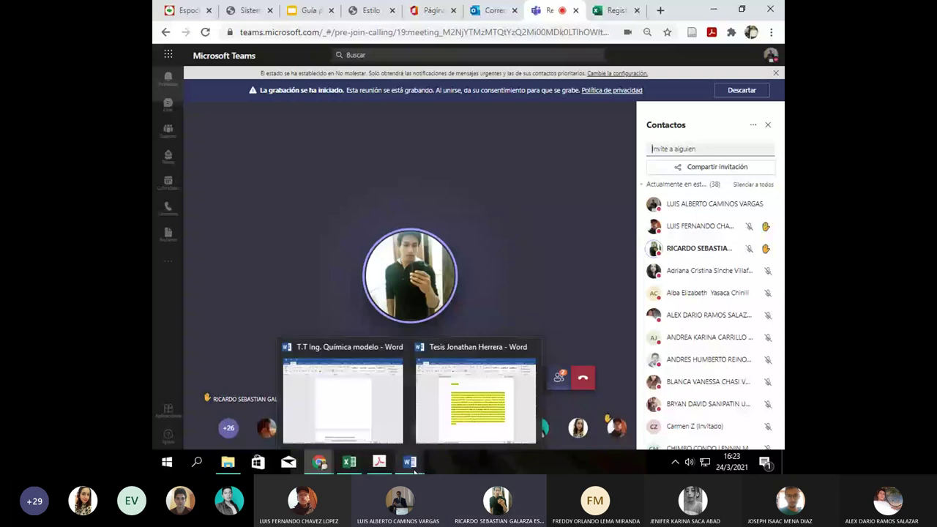
left_click(402, 353)
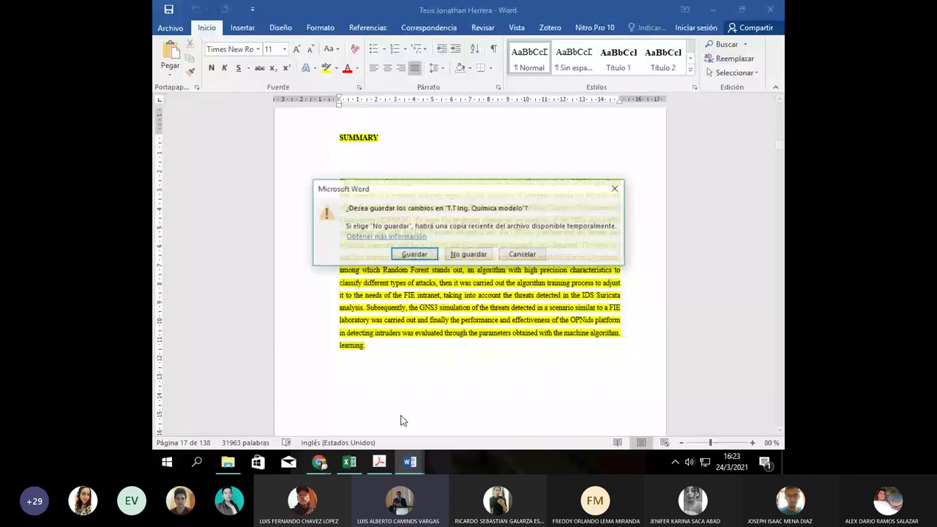
left_click(401, 421)
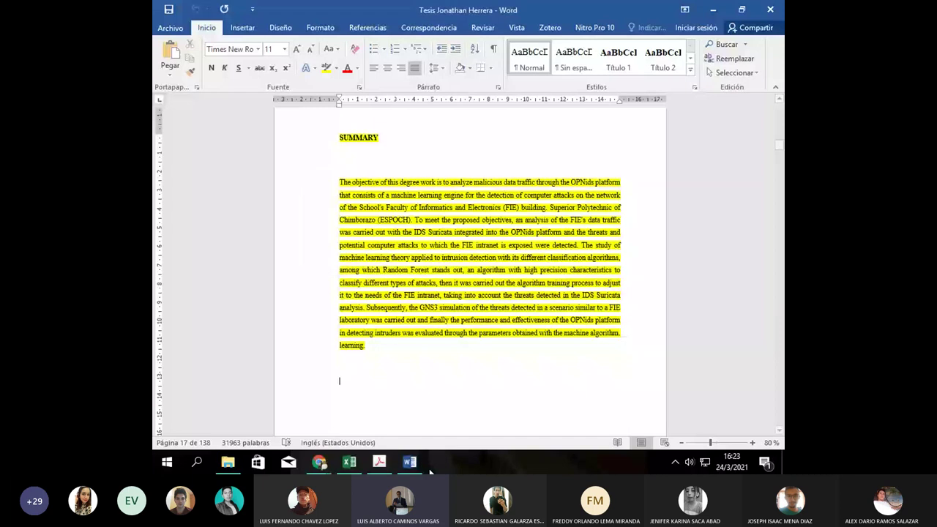
Open the 'correos para revisión' image from D: > DBRAI - TELETRABAJO > TALLER GUIA T.T
left_click(228, 462)
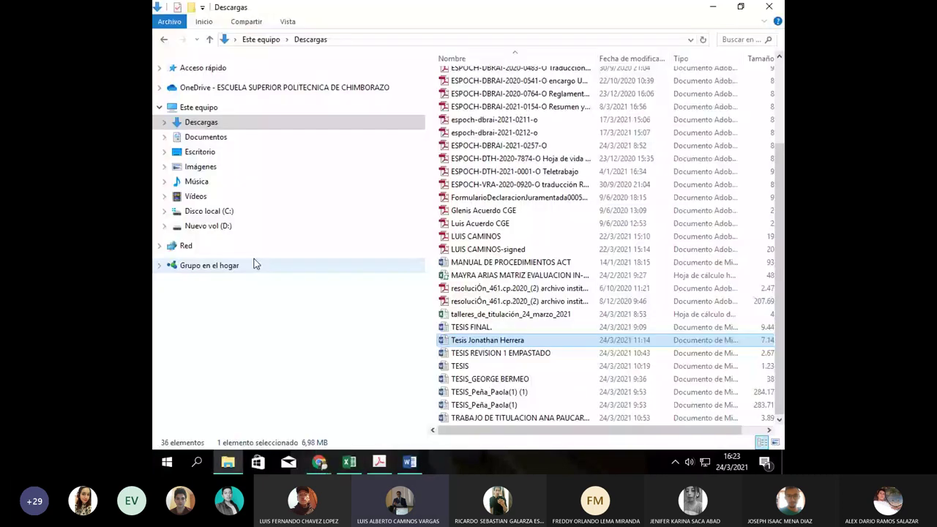
left_click(208, 225)
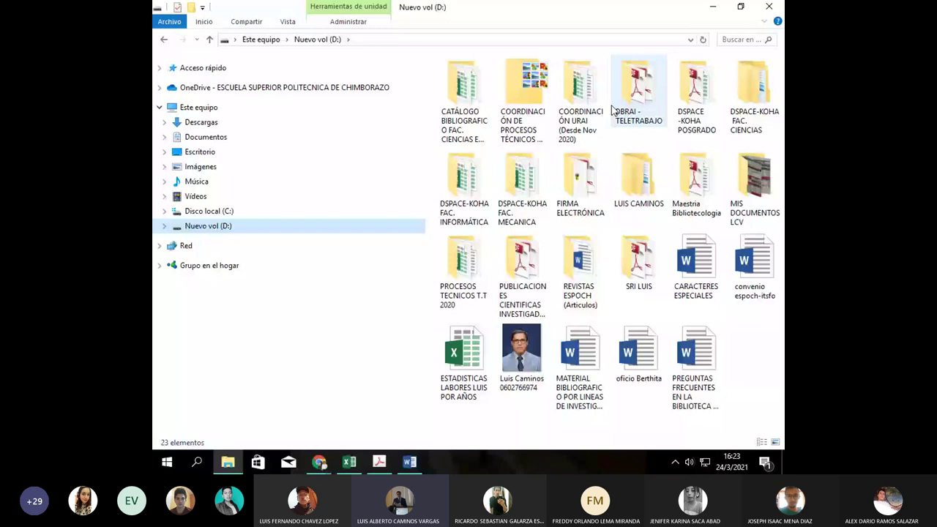
double_click(613, 110)
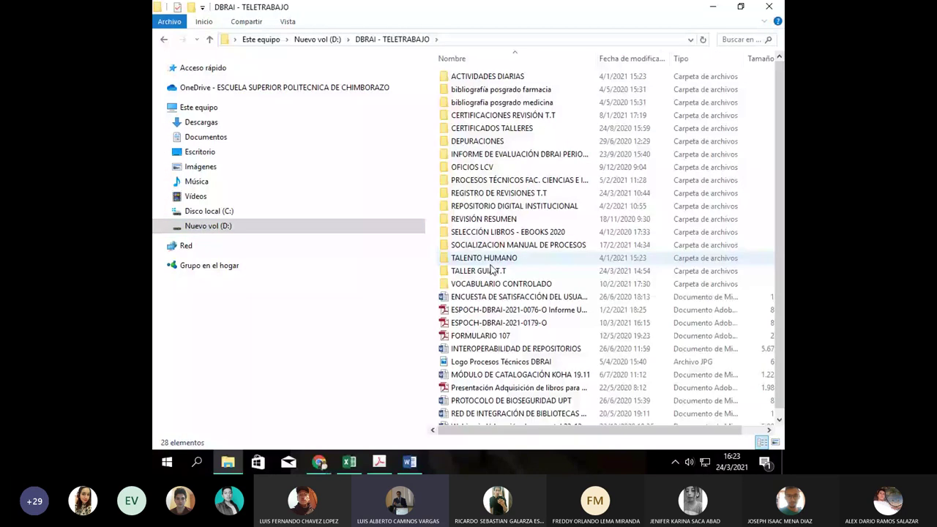
double_click(491, 270)
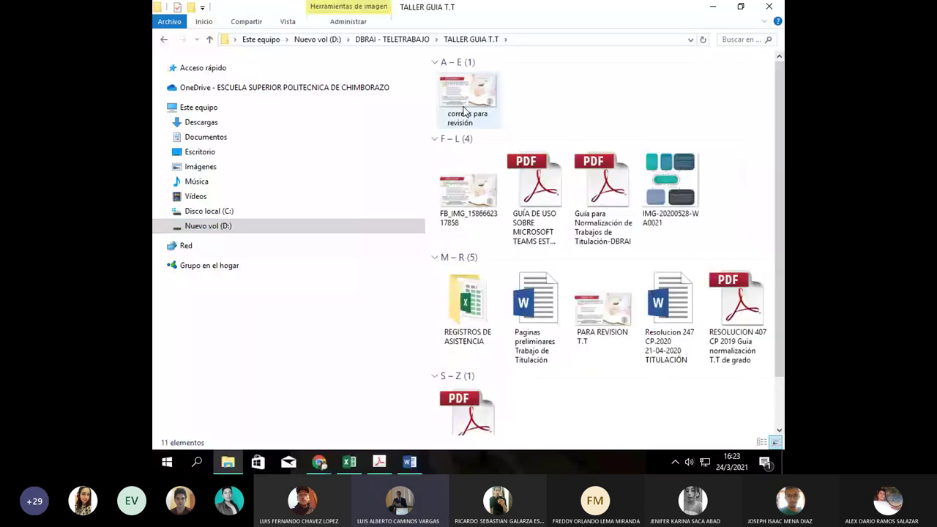
double_click(463, 112)
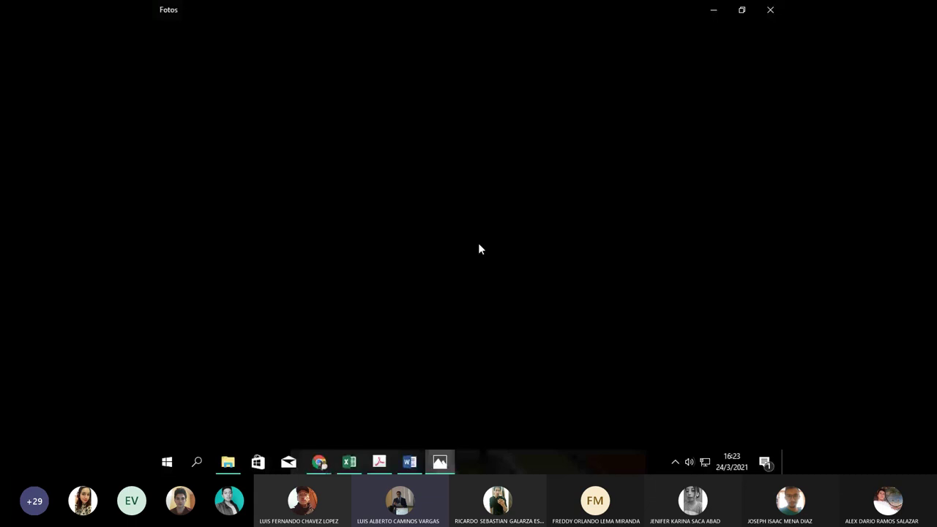
Back in Word, create a new blank document, Documento1
key("alt+Tab")
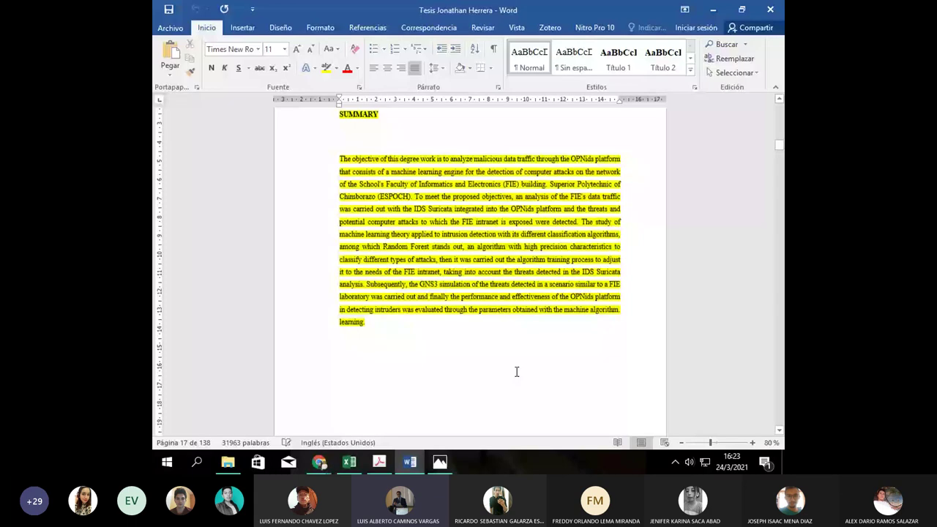
left_click(170, 27)
key("ctrl+n")
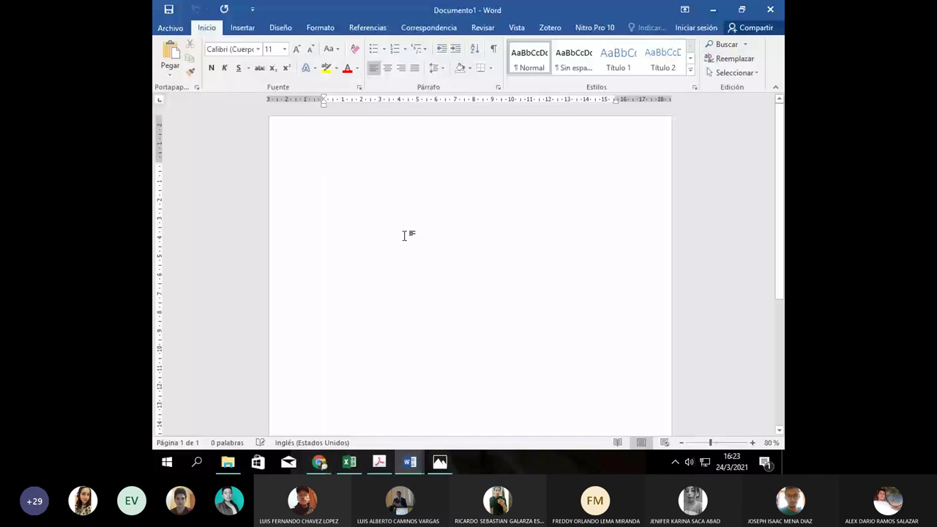
Type 'biblioteca' into Documento1, then switch back toward the Teams meeting window
type("biblio")
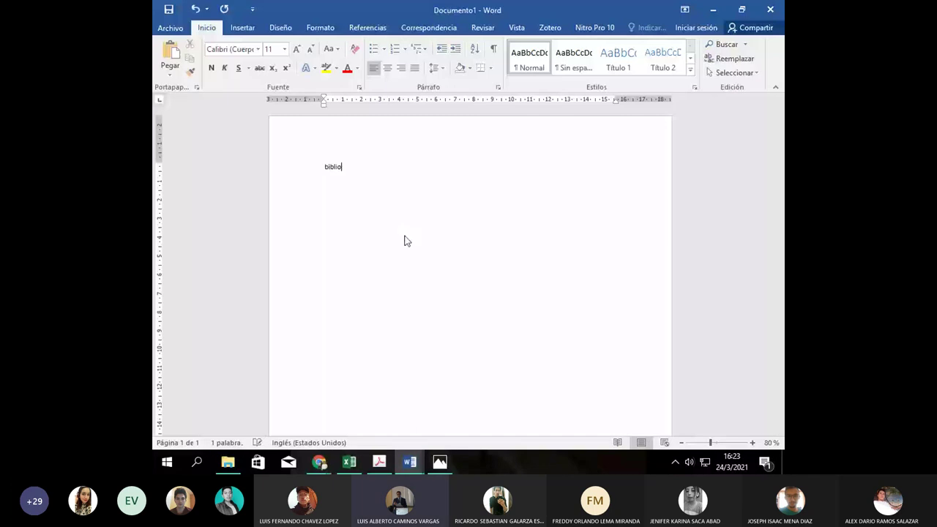
type("teca")
key("alt")
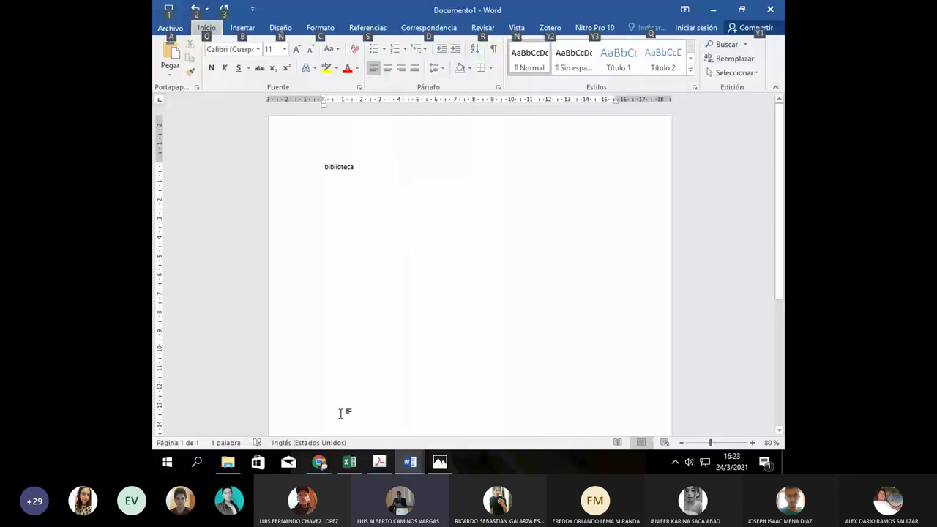
Show the ESPOCH Biblioteca (Koha) home page tab and open its live chat
key("alt+Tab")
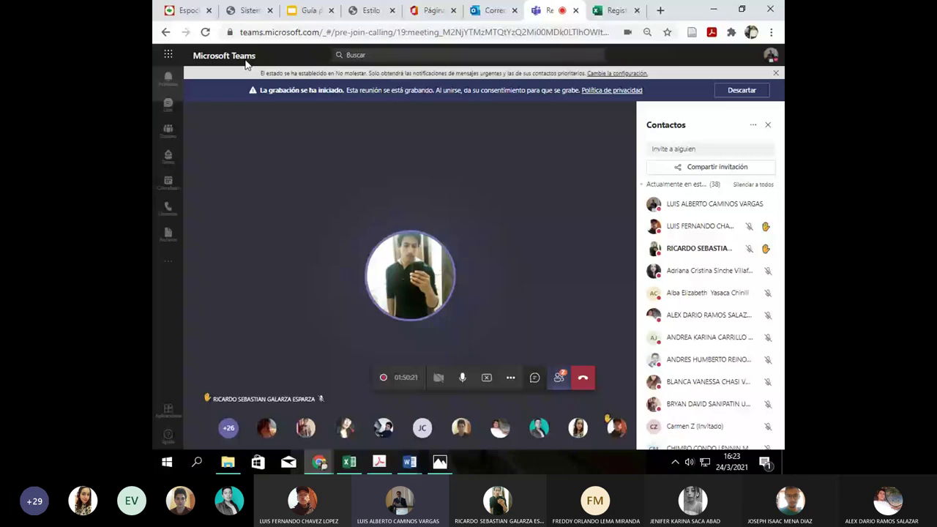
key("ctrl+1")
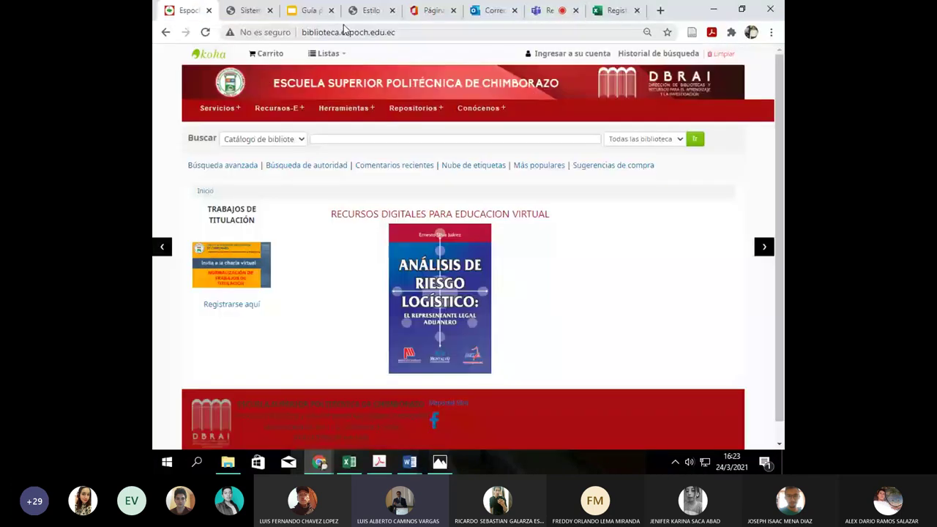
left_click(344, 29)
scroll(641, 351, "down", 1)
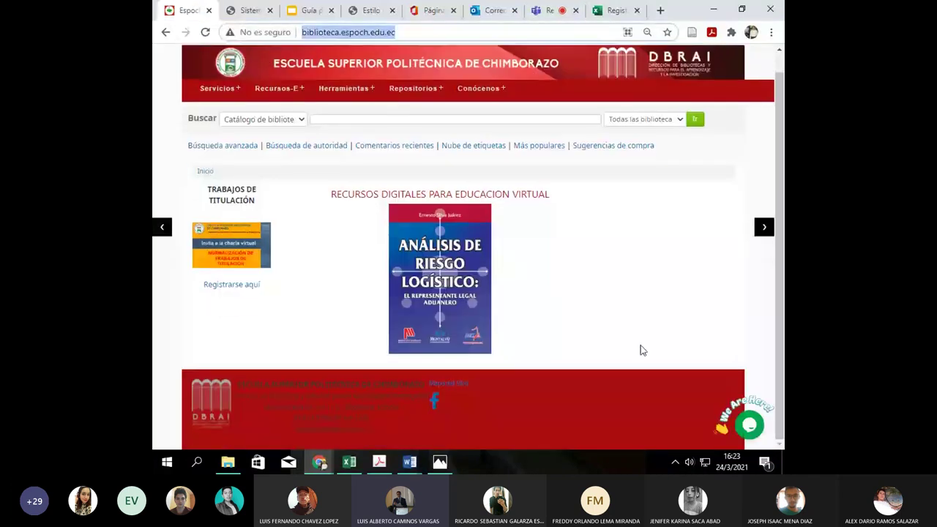
left_click(750, 426)
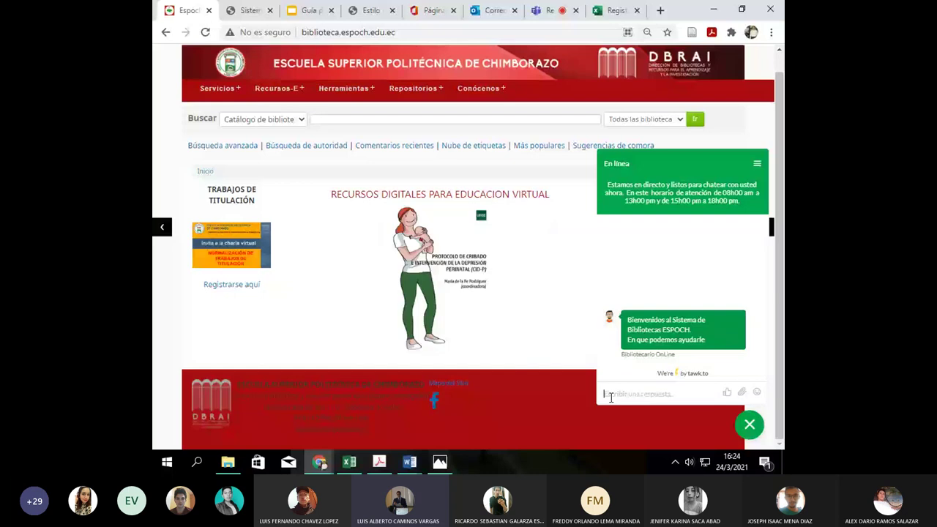
Leave the library address unchanged and bring up the correos para revisión notice in Photos
mouse_move(319, 89)
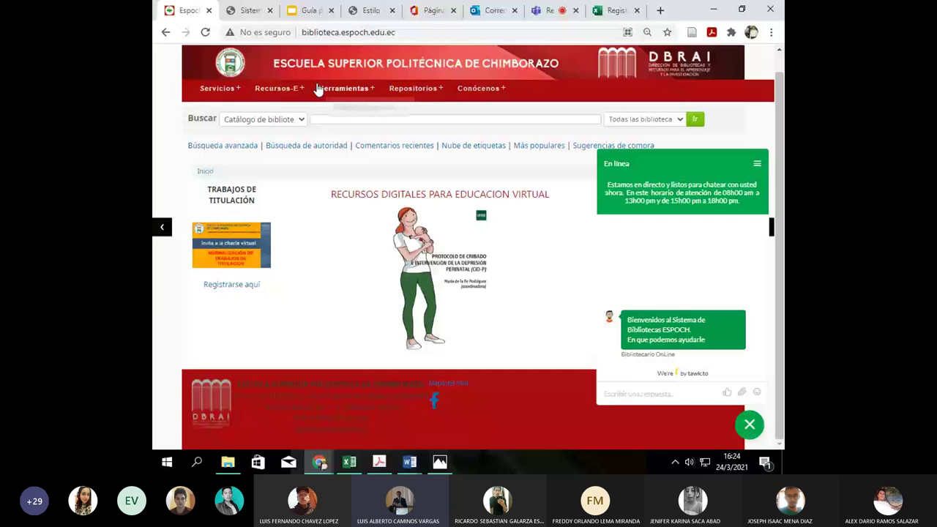
key("ctrl+l")
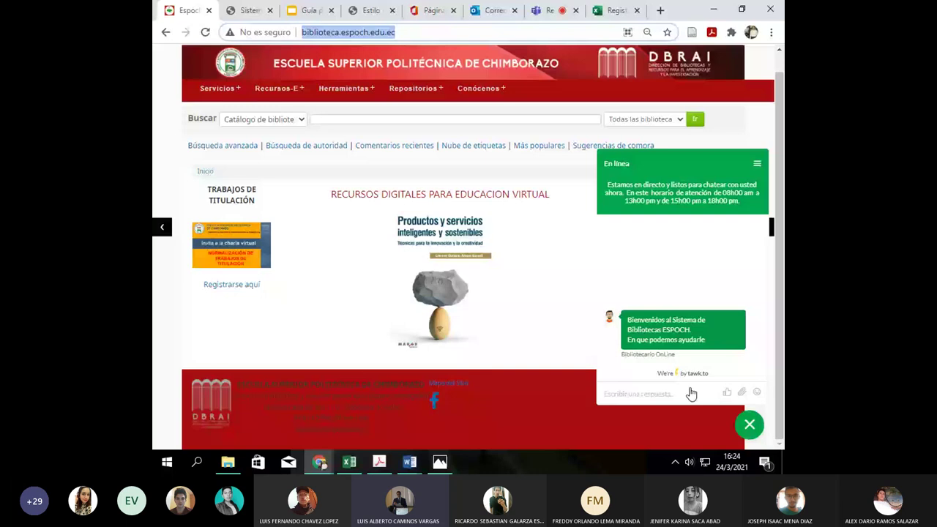
left_click(359, 33)
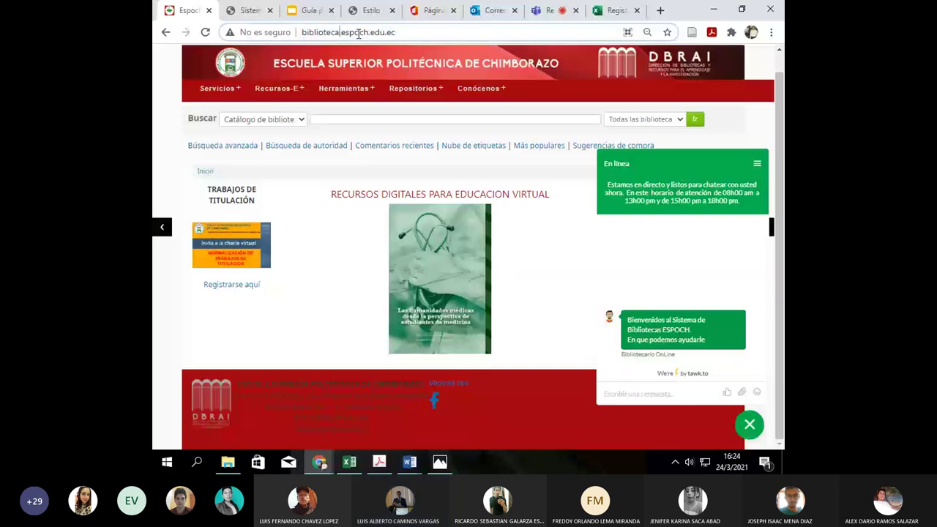
type("\"")
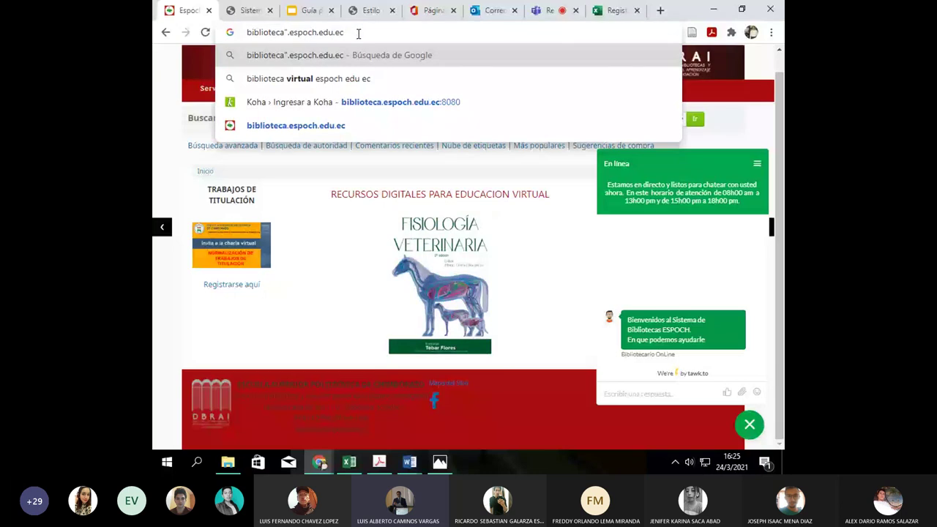
key("BackSpace")
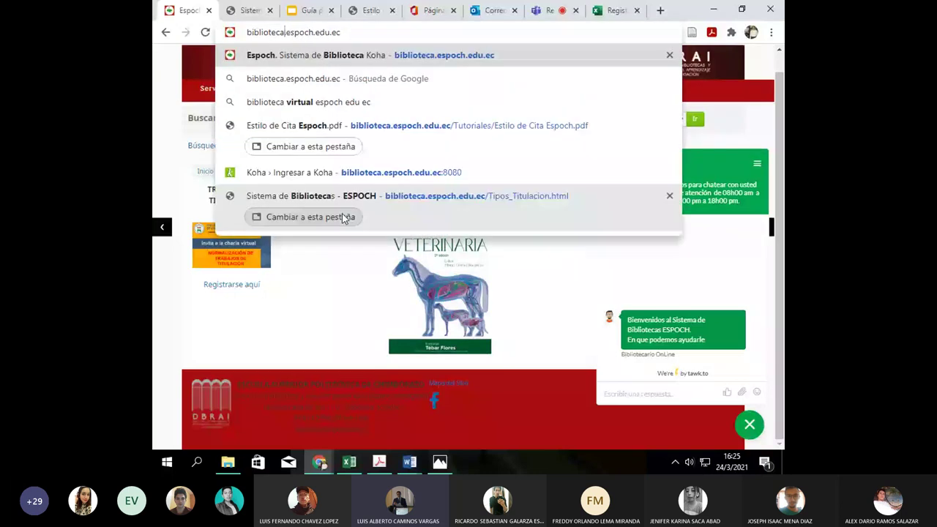
left_click(592, 296)
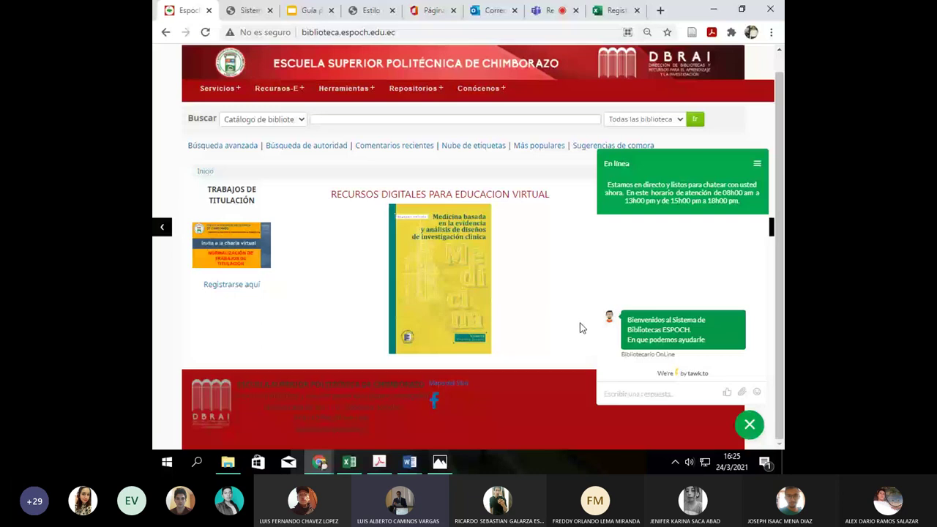
key("alt+Tab")
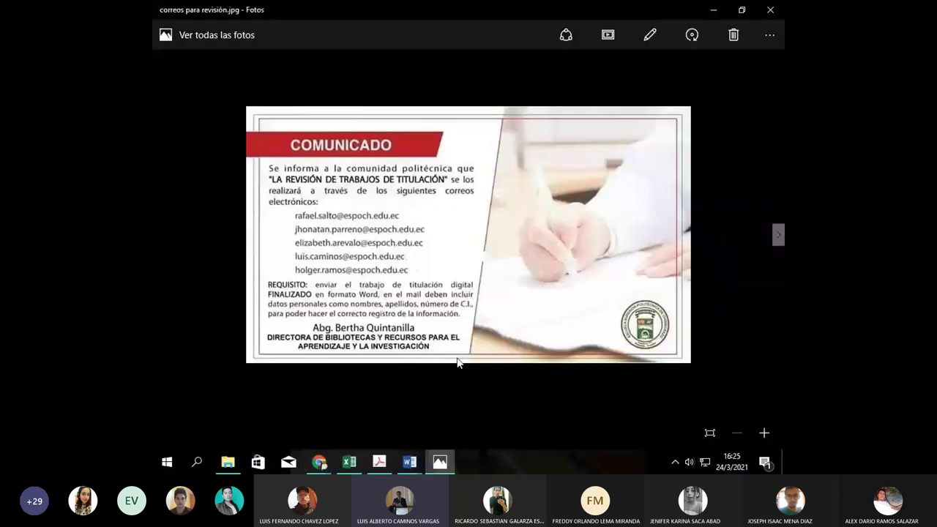
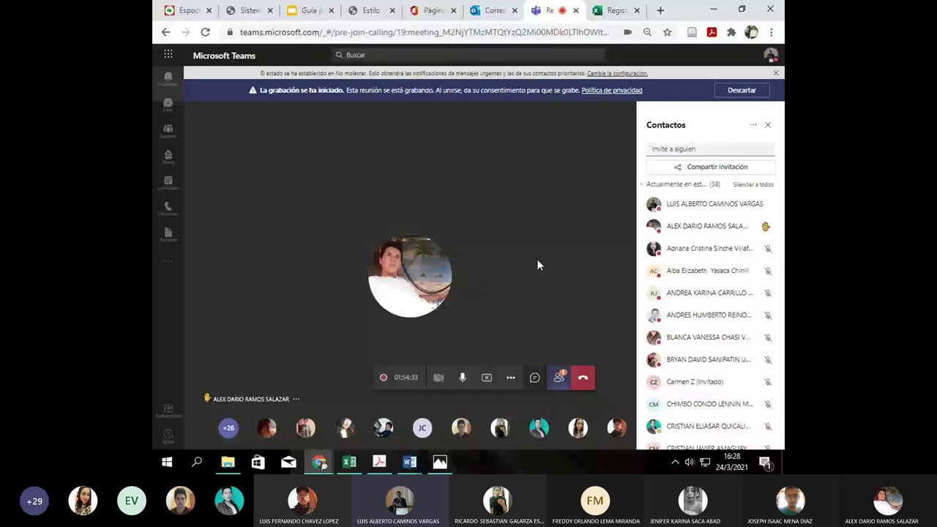
Switch to the Excel attendance sheet and scroll Sheet1 down to the last entry, row 64
left_click(349, 461)
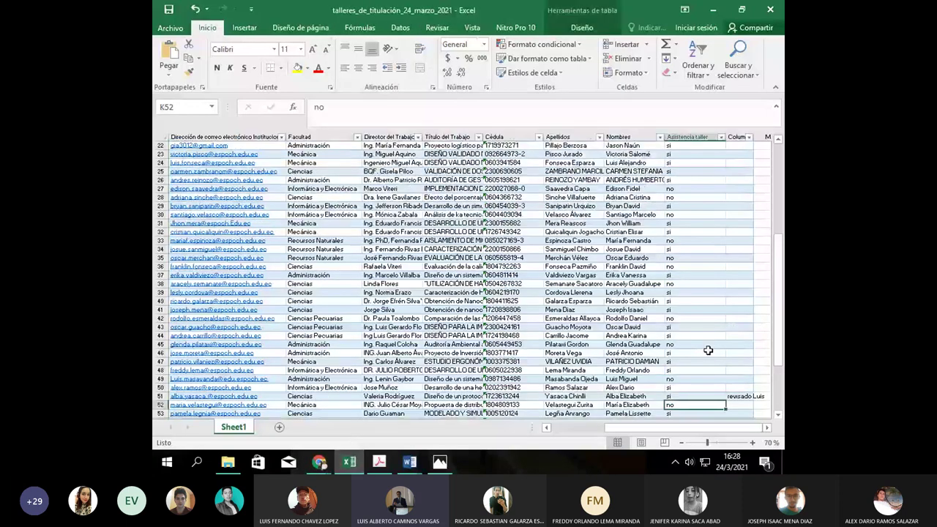
scroll(707, 351, "down", 1)
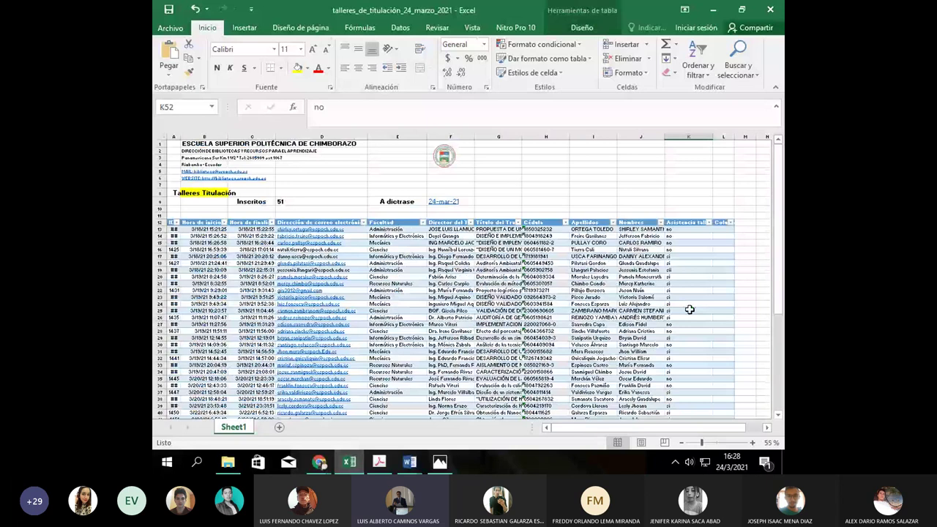
scroll(689, 309, "down", 5)
scroll(685, 332, "down", 4)
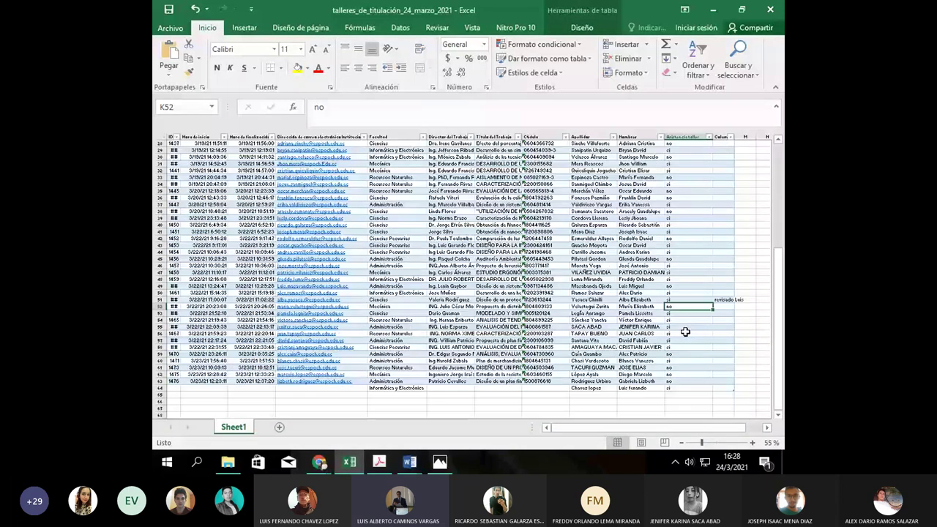
scroll(685, 332, "up", 8)
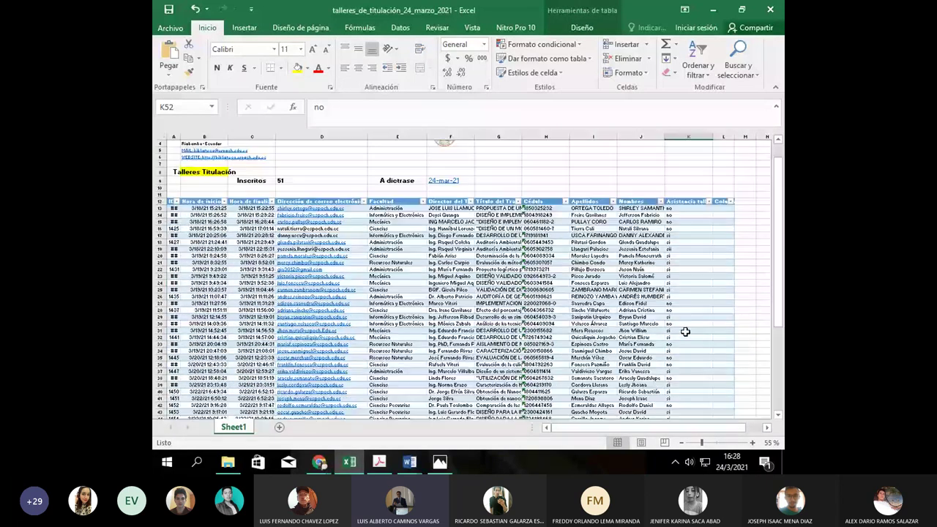
scroll(685, 332, "up", 1)
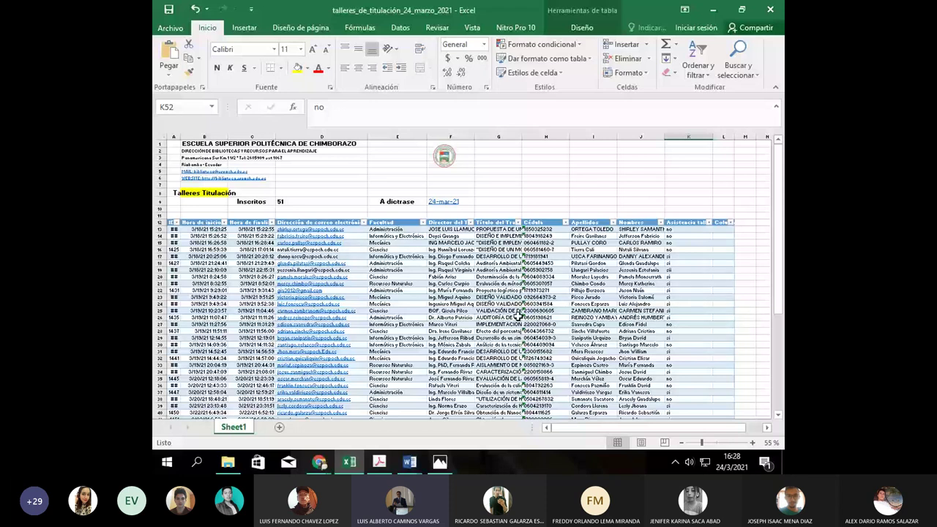
scroll(527, 344, "down", 6)
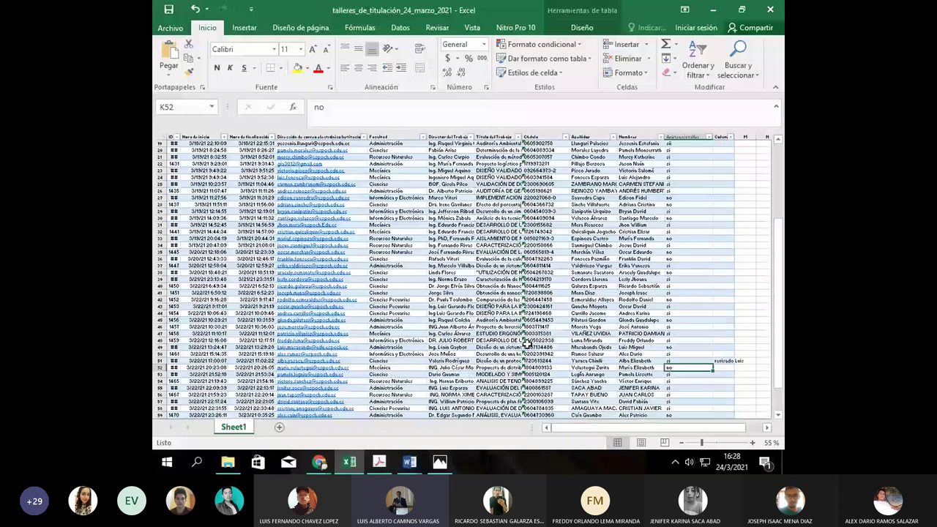
scroll(527, 344, "down", 4)
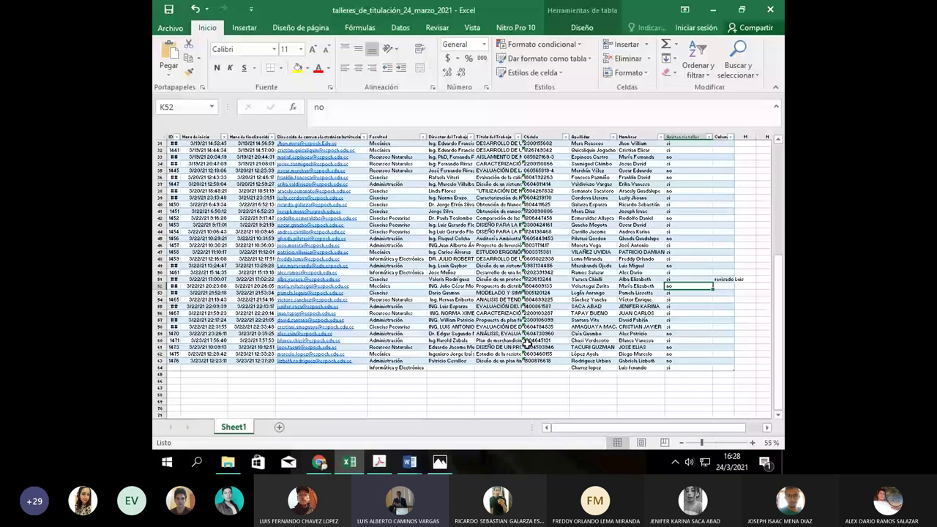
scroll(527, 342, "up", 2, "ctrl")
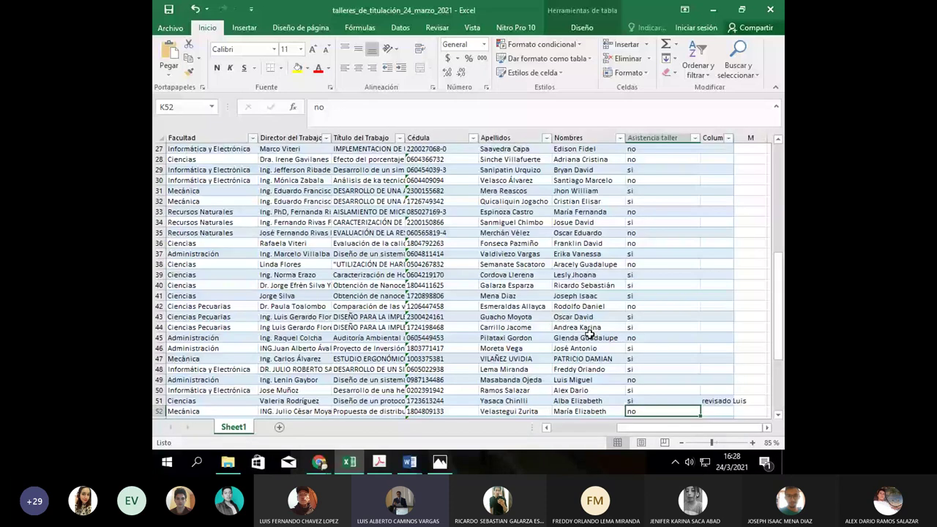
scroll(590, 334, "up", 5)
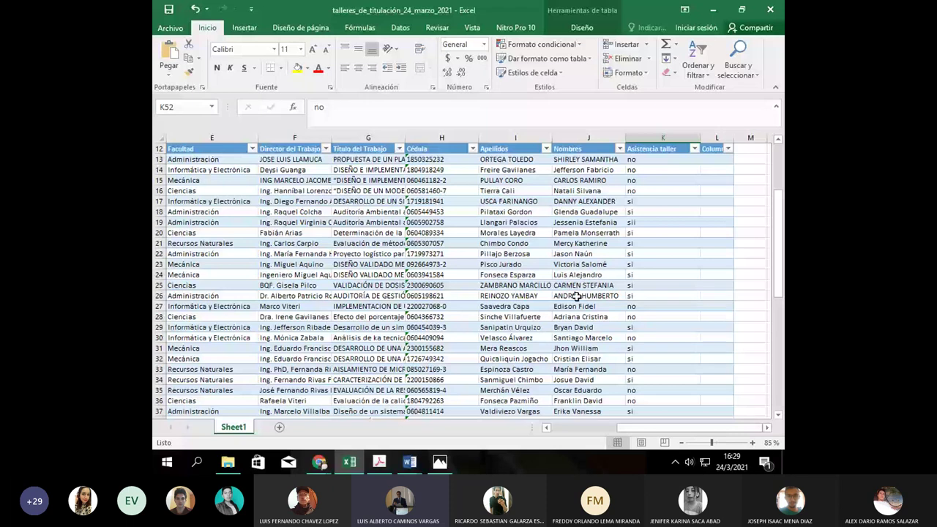
scroll(577, 295, "down", 8)
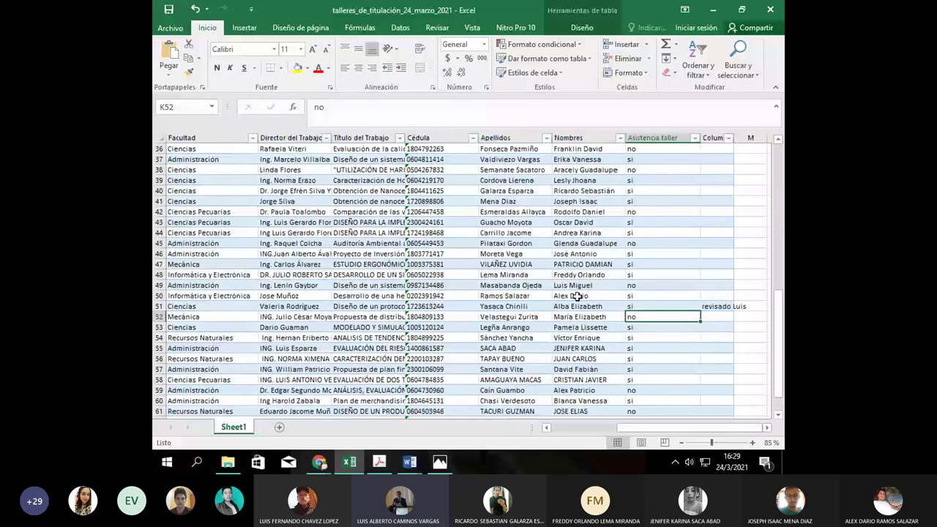
scroll(576, 296, "down", 3)
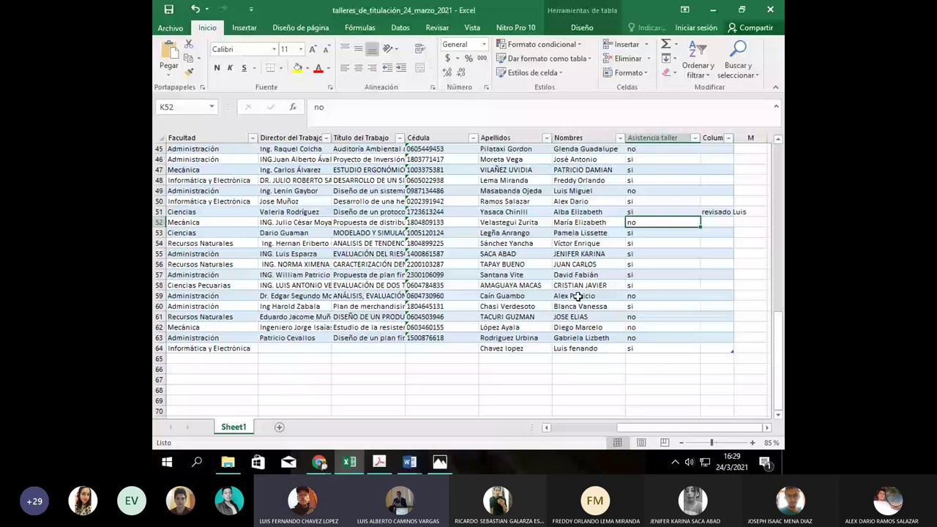
Enter the student's cédula number in cell H64
left_click(468, 349)
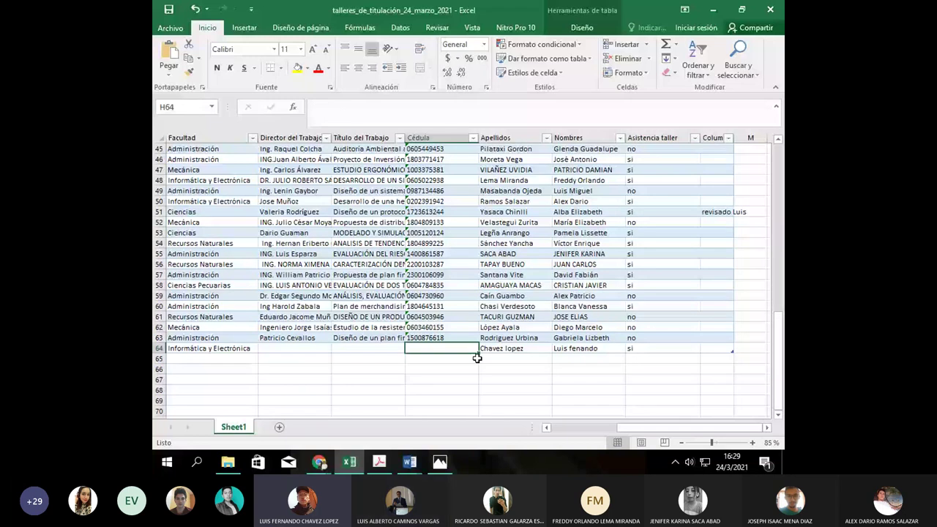
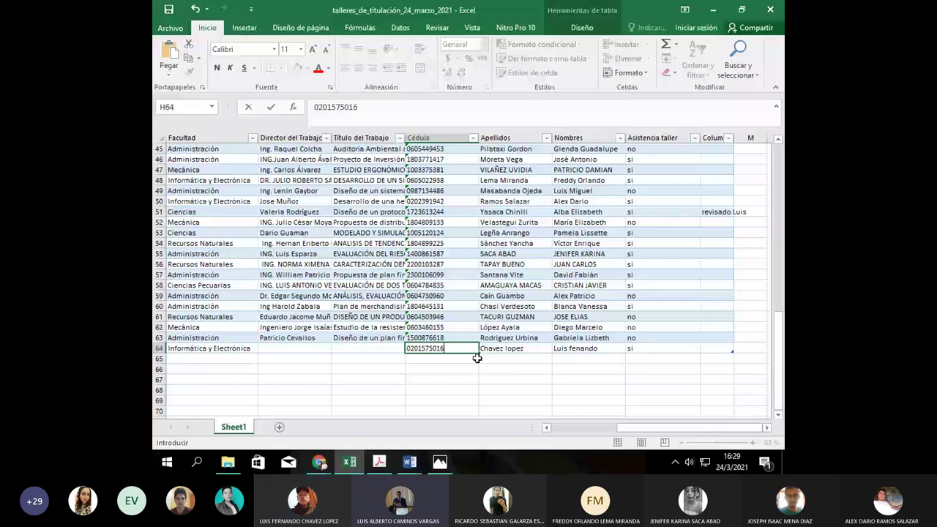
key("Return")
Fill the row 64 email cell, closing the blank mail window that popped up
left_click_drag(640, 427, 593, 429)
left_click(405, 350)
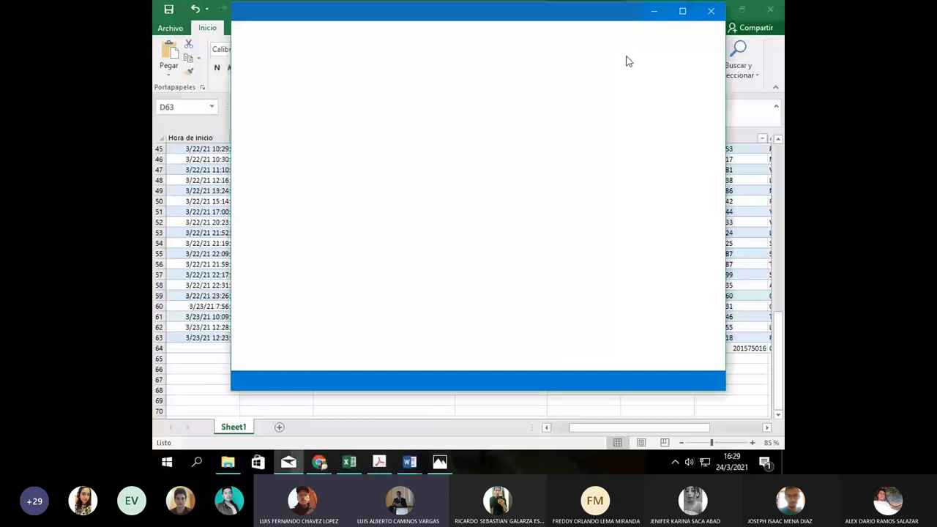
left_click(369, 347)
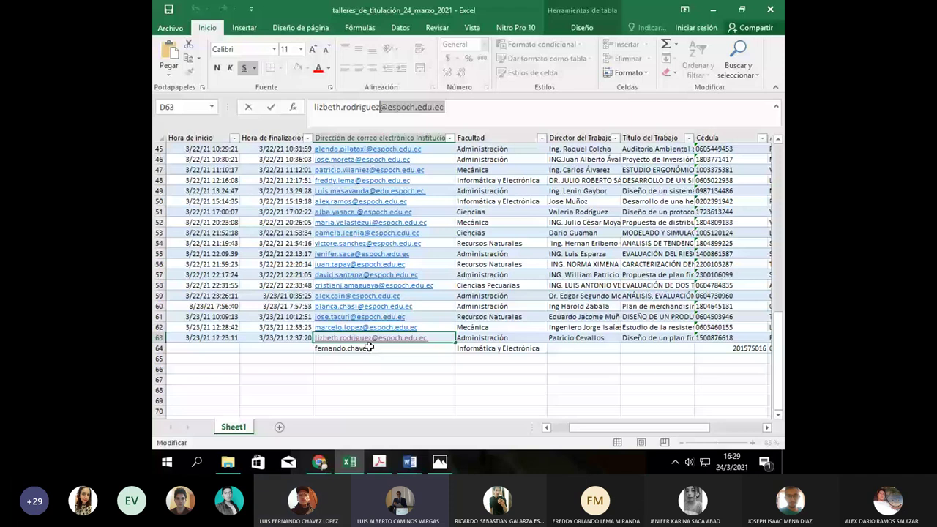
key("Escape")
scroll(272, 147, "right", 3)
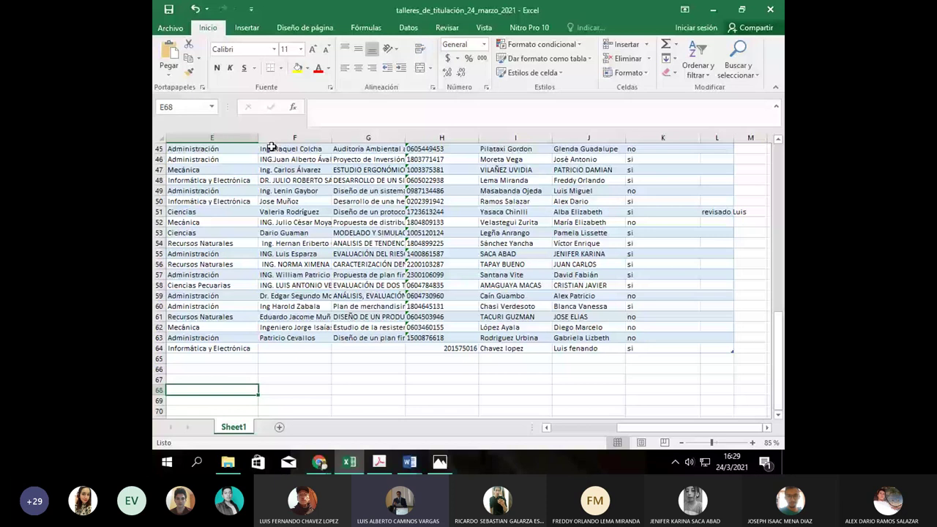
scroll(272, 147, "up", 1)
scroll(594, 319, "up", 8)
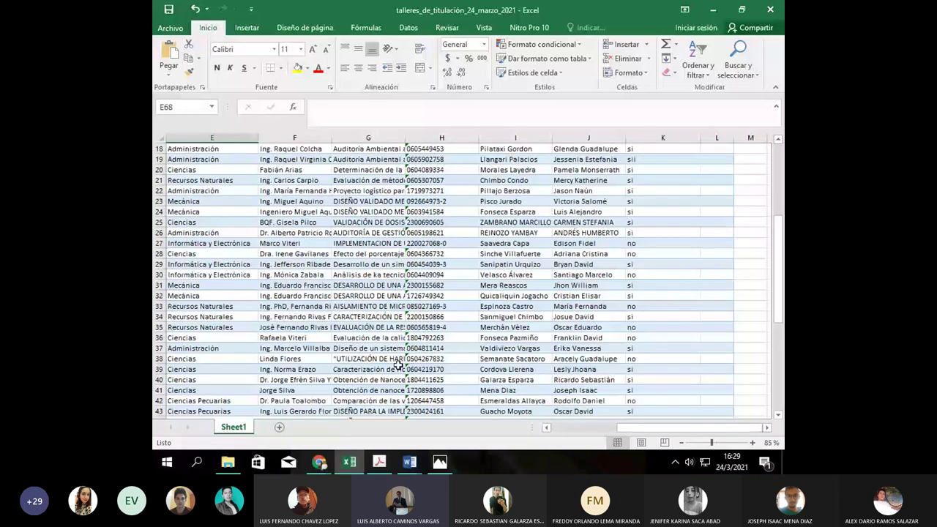
Return to the Teams meeting in Chrome and replace the contacts list with the meeting chat
left_click(319, 462)
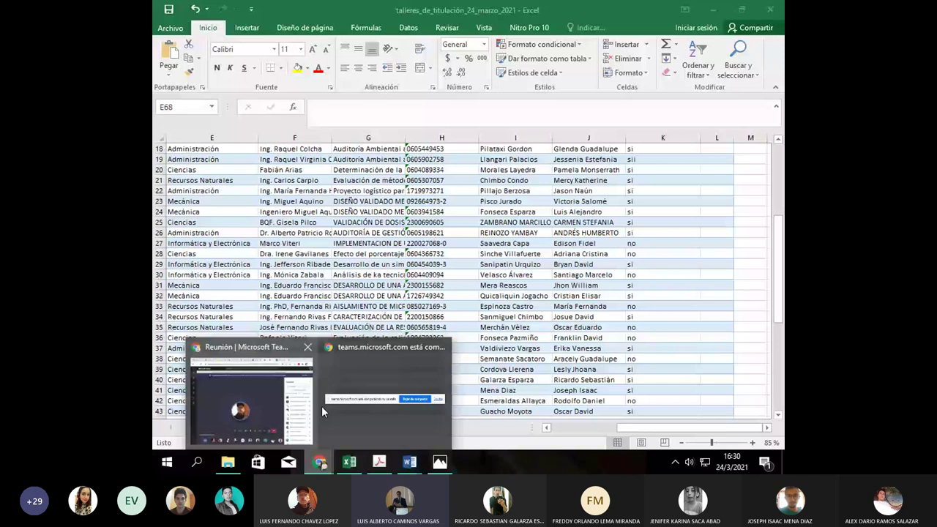
left_click(322, 406)
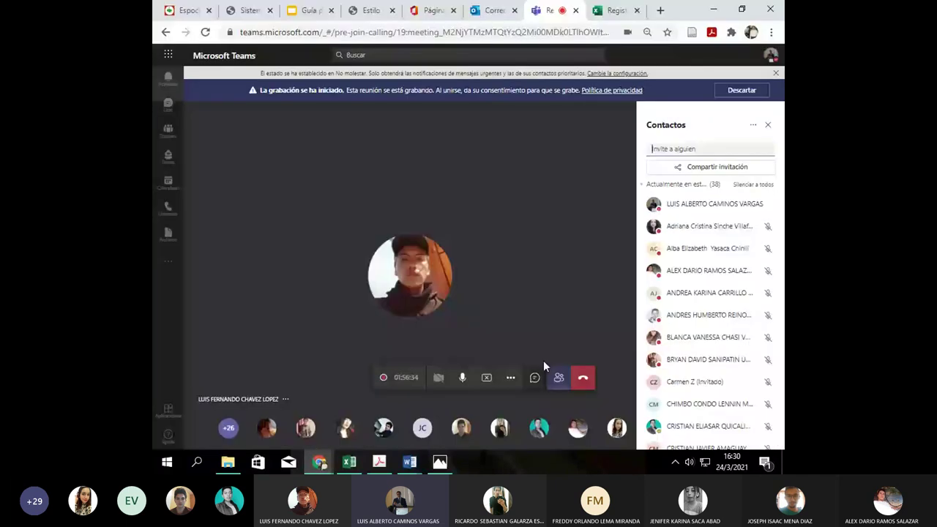
left_click(559, 377)
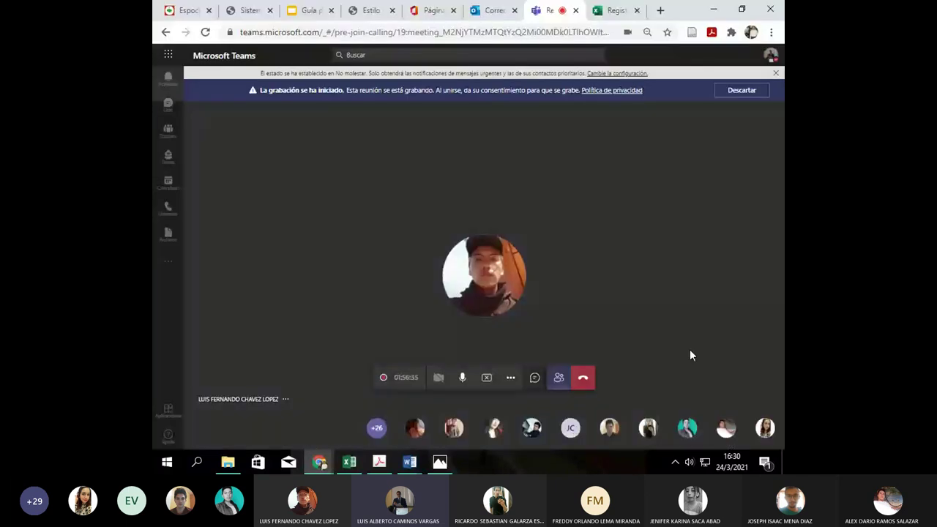
left_click(568, 380)
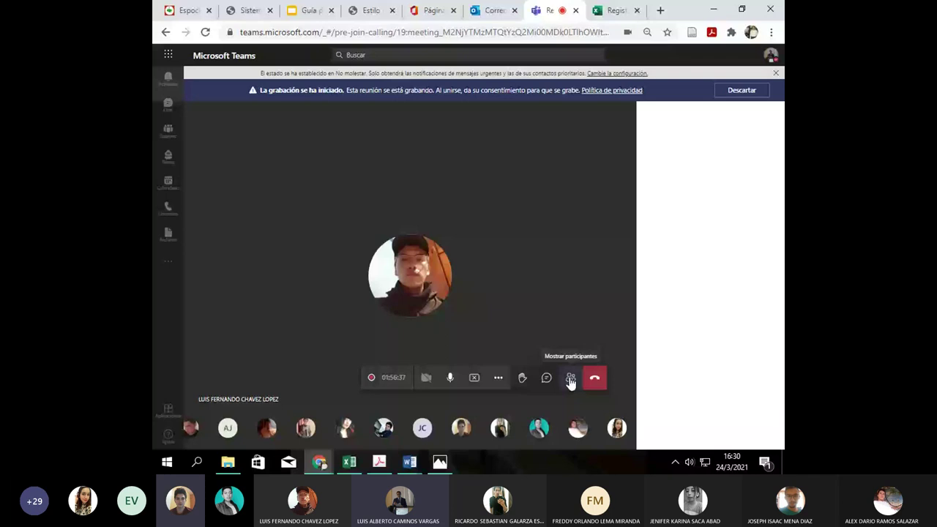
left_click(570, 379)
left_click(570, 378)
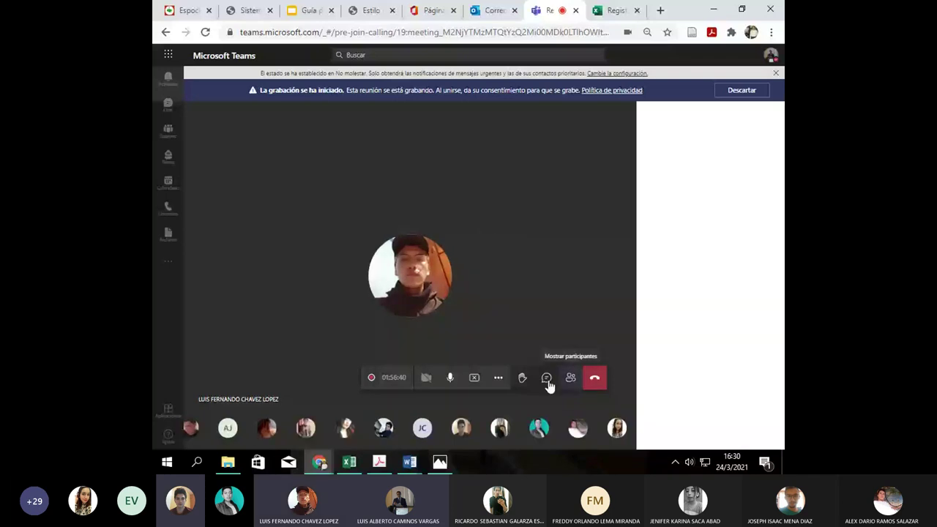
left_click(547, 379)
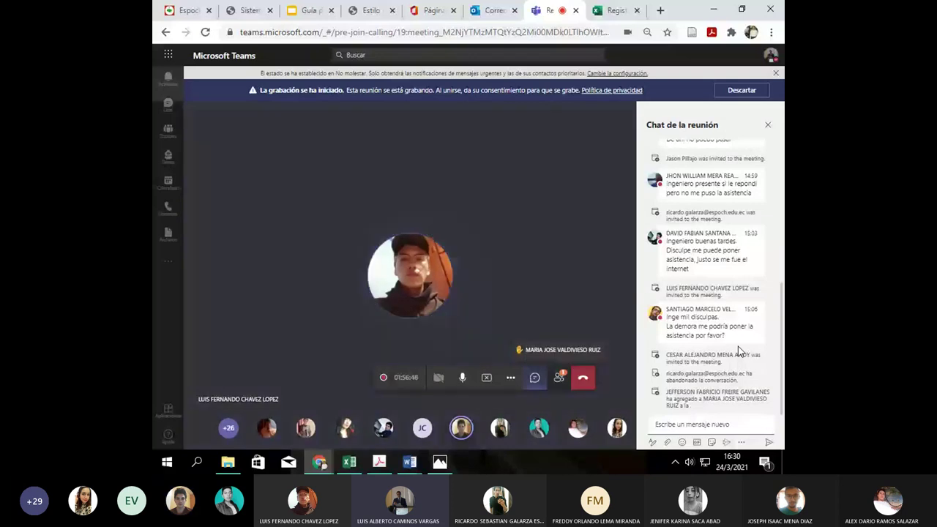
Dismiss the recording-started banner and review the students' attendance messages in the chat
scroll(737, 346, "up", 2)
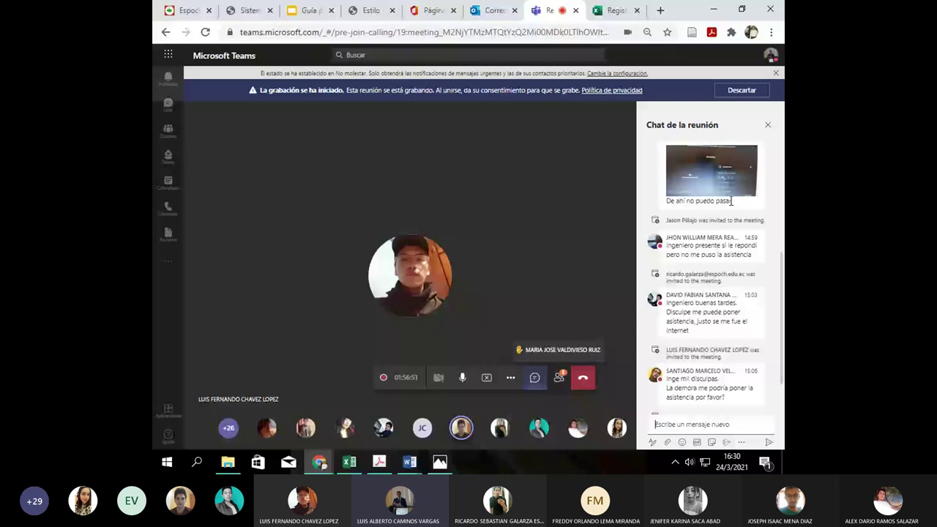
left_click(736, 90)
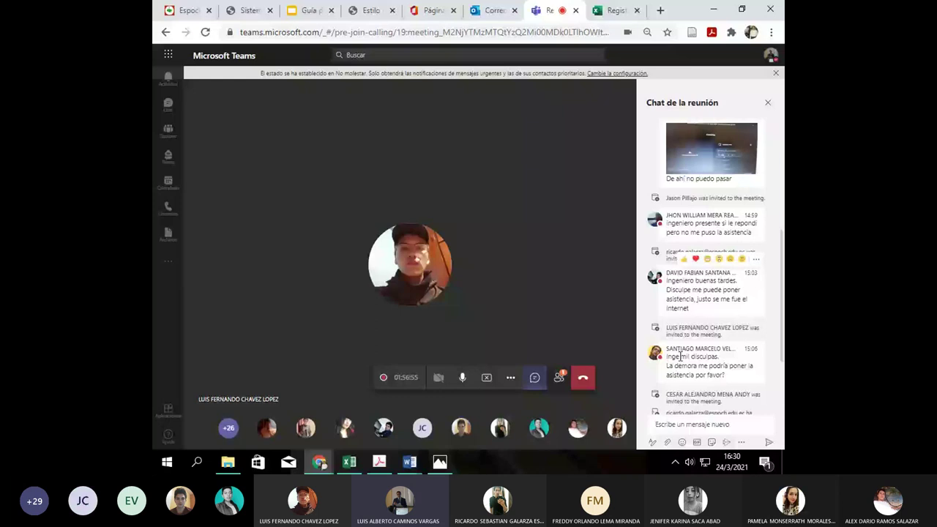
scroll(695, 355, "up", 2)
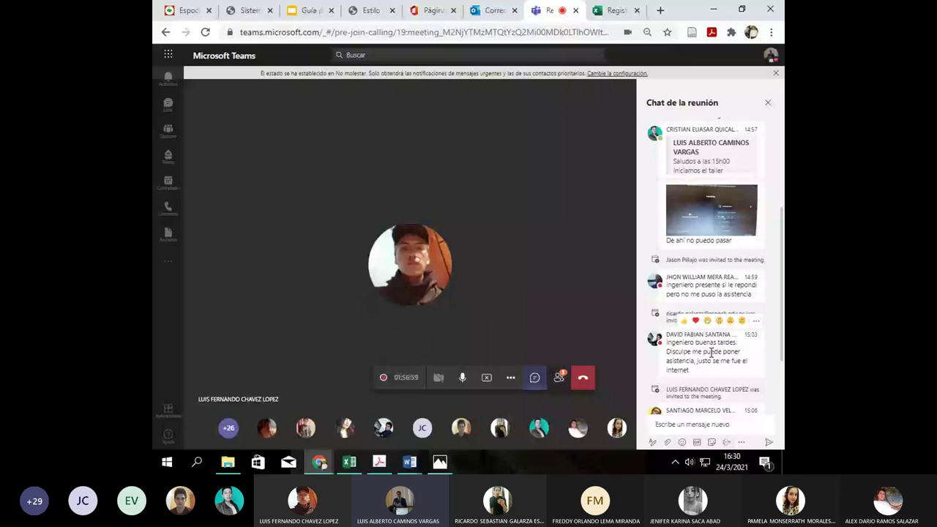
scroll(711, 353, "down", 2)
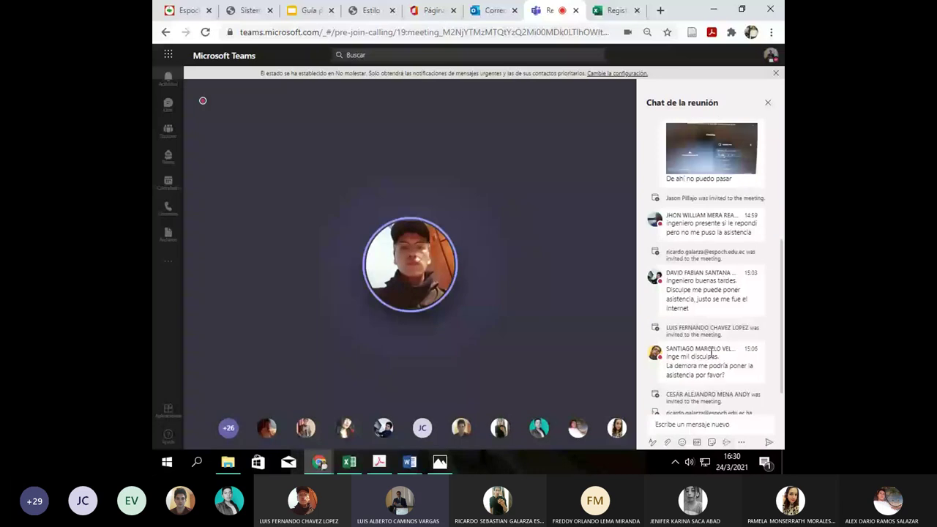